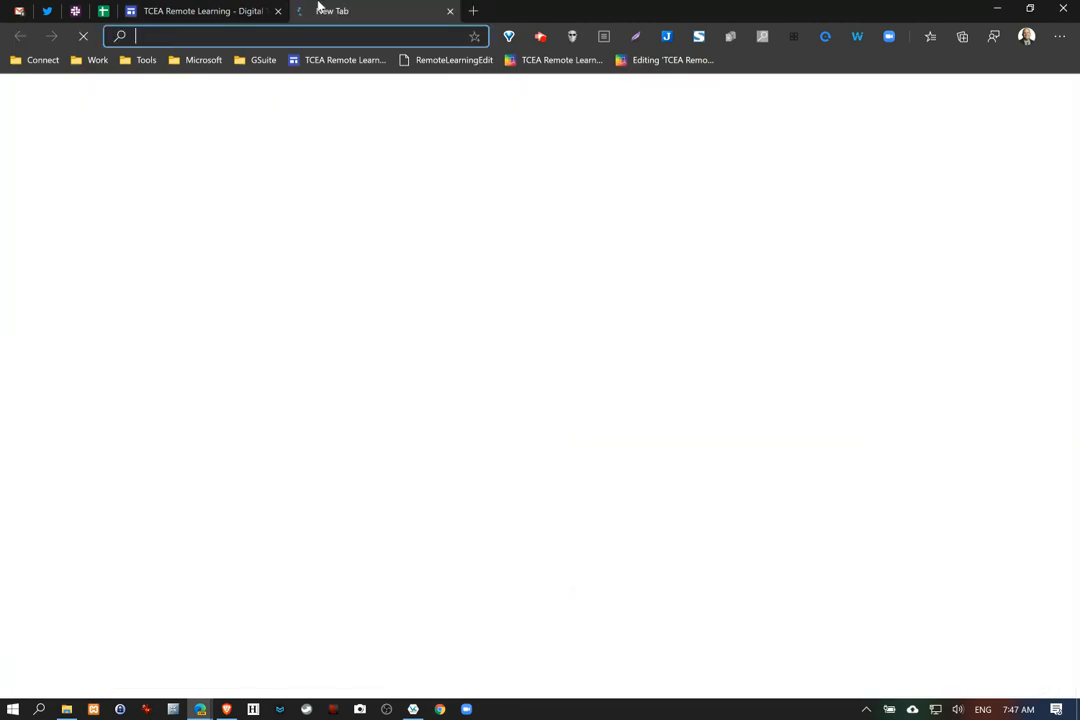
Go to tcea.org/remote-learning and look through the Remote Learning Mini-Sessions videos
text(tcea.org/remote)
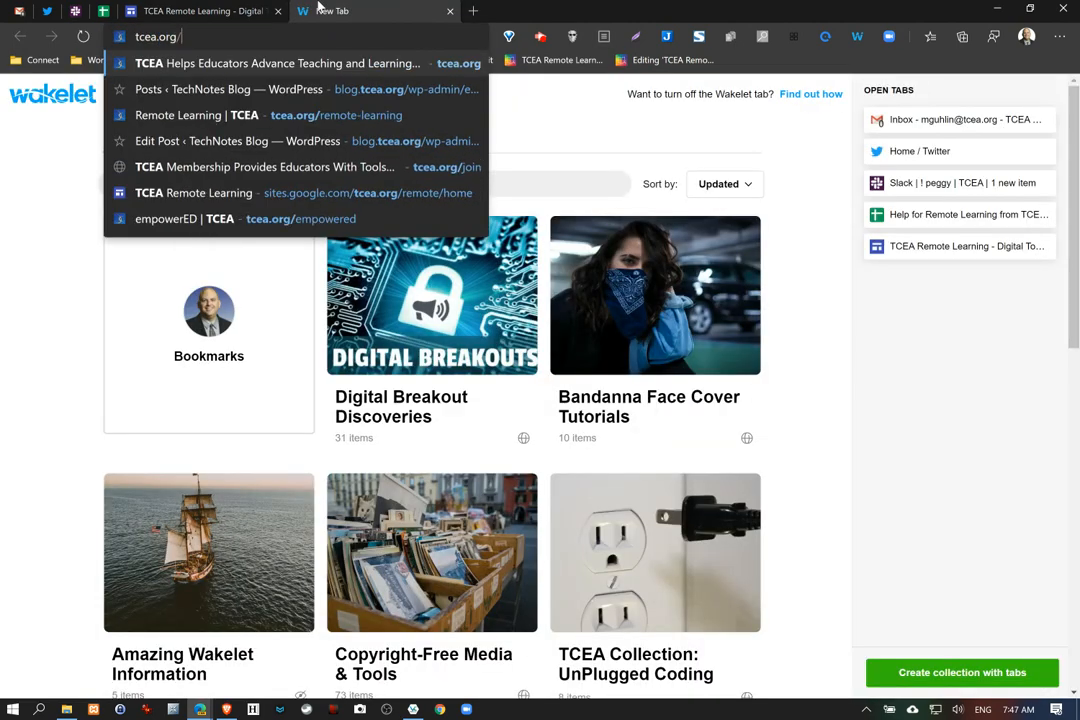
key(Return)
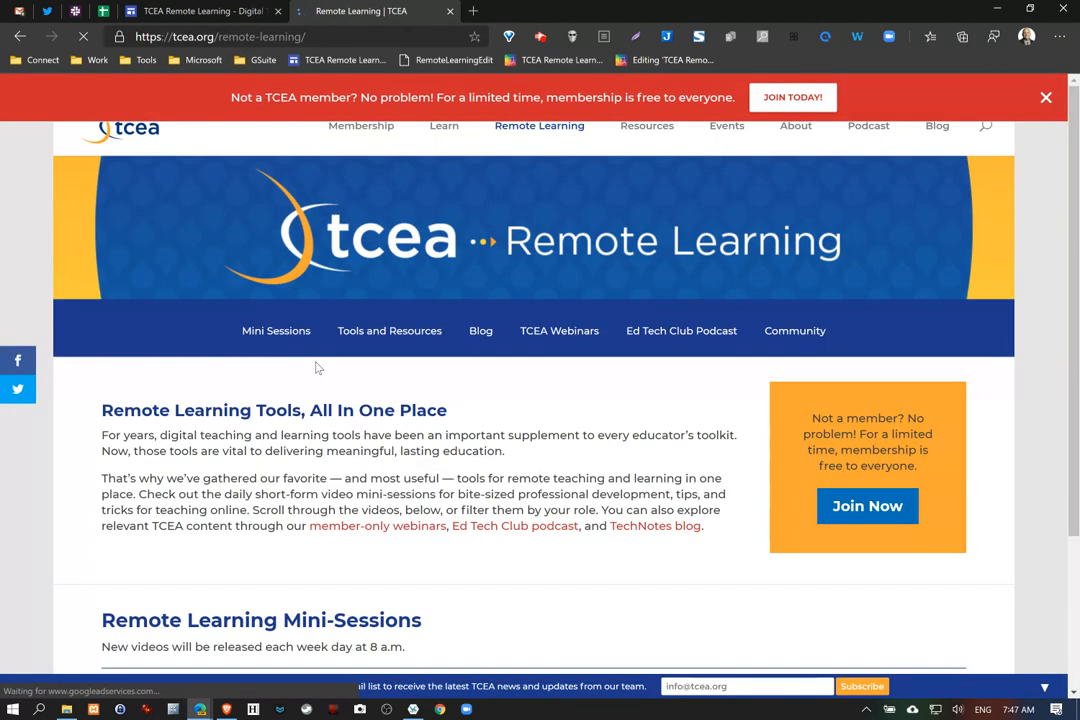
scroll(316, 368, down, 3)
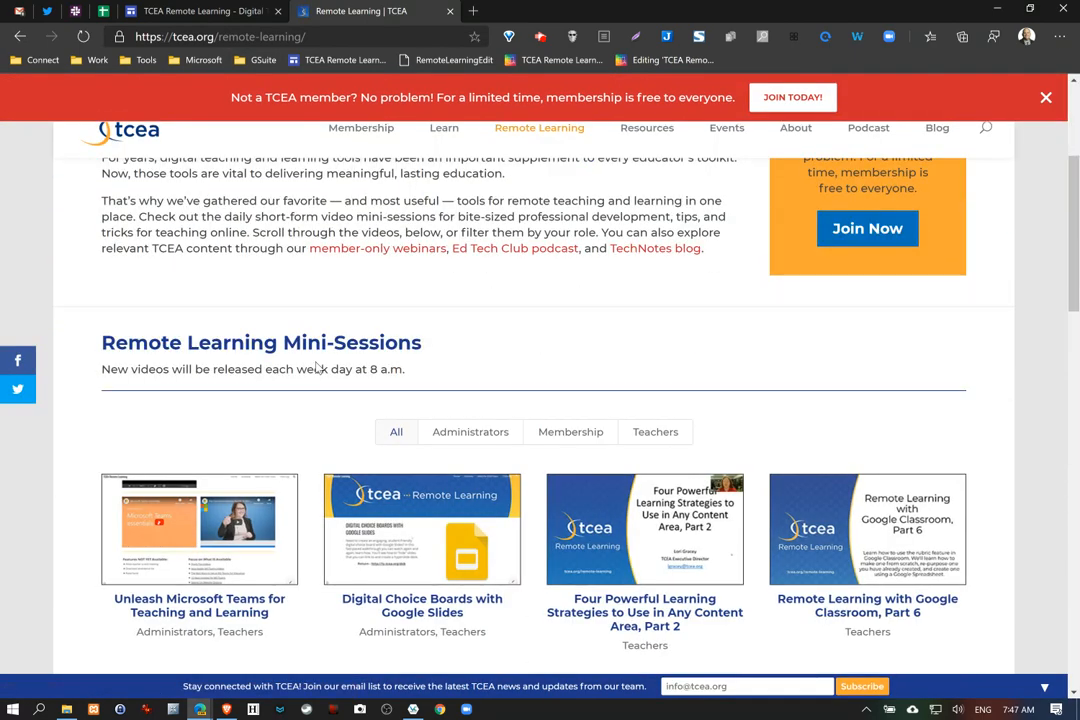
scroll(337, 337, down, 3)
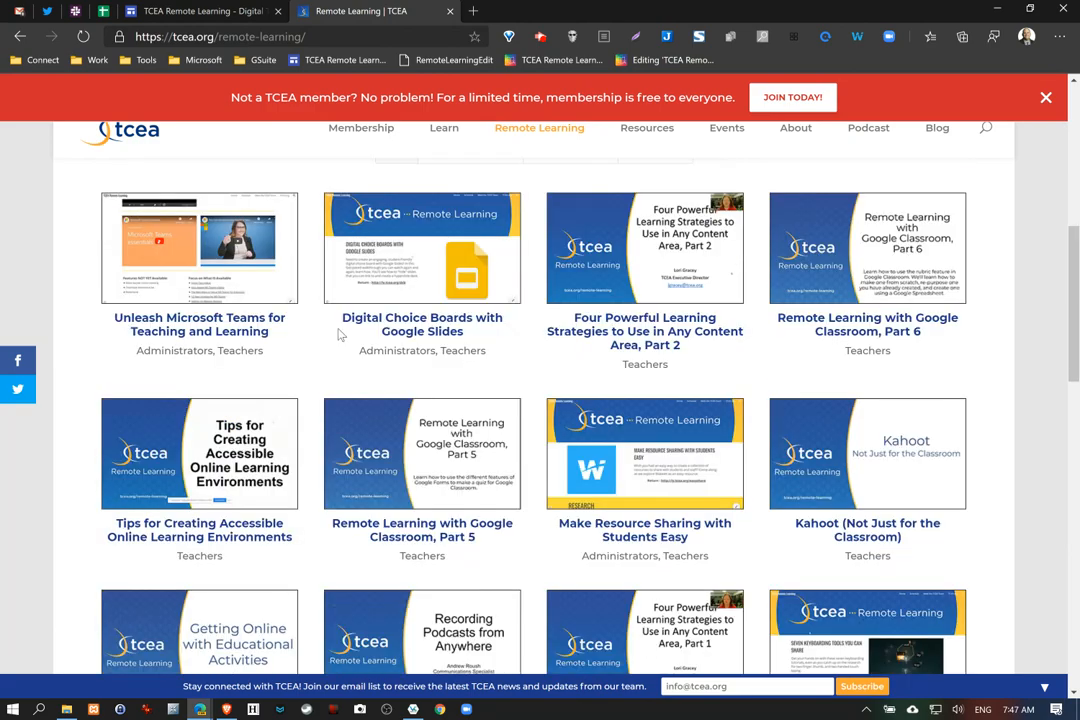
scroll(340, 335, down, 3)
scroll(339, 337, up, 3)
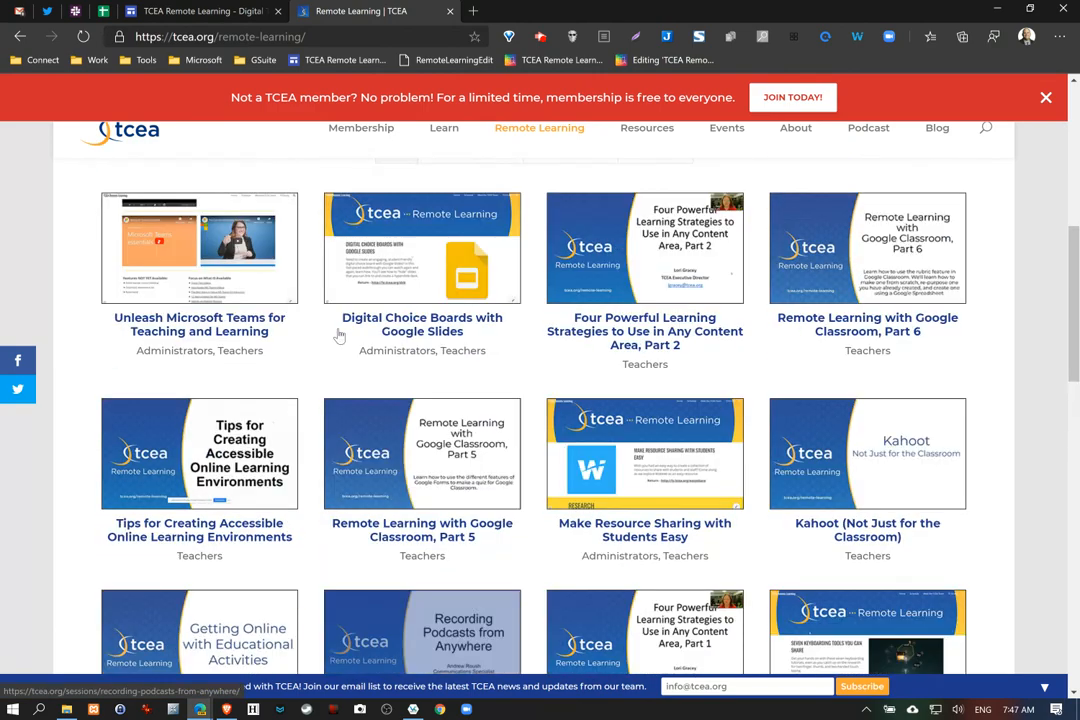
scroll(339, 337, up, 7)
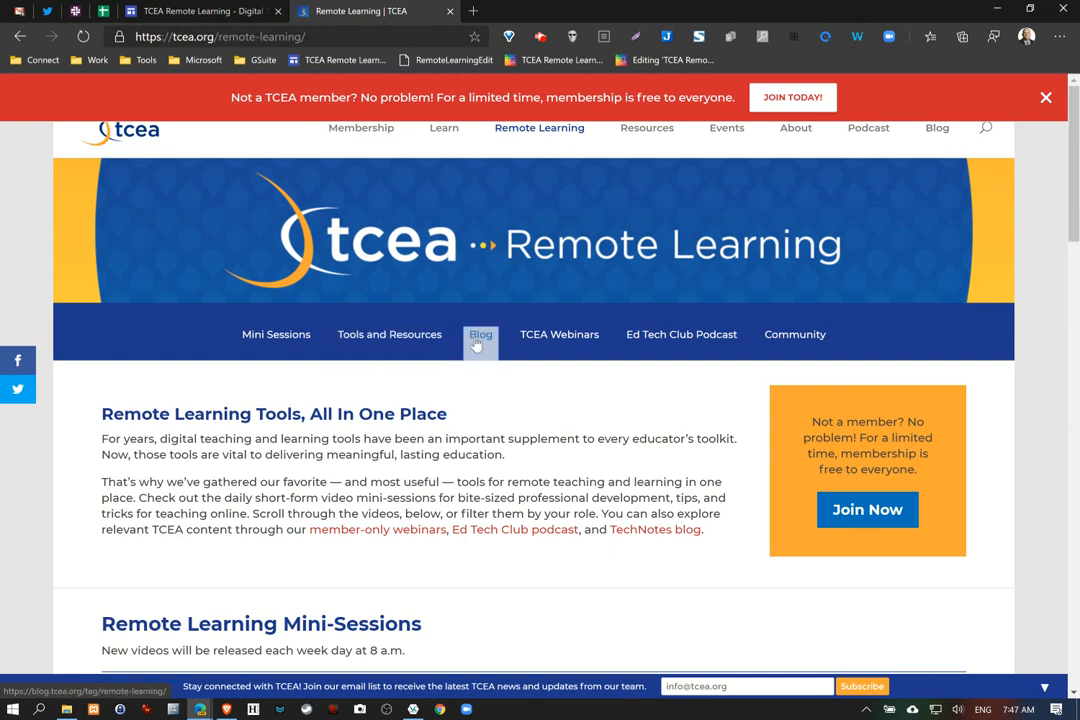
Move the Remote Learning page's tab to first place and open the Copyright-Free Media and Tools Wakelet collection linked from the digital tools page
drag(405, 15, 160, 14)
click(352, 12)
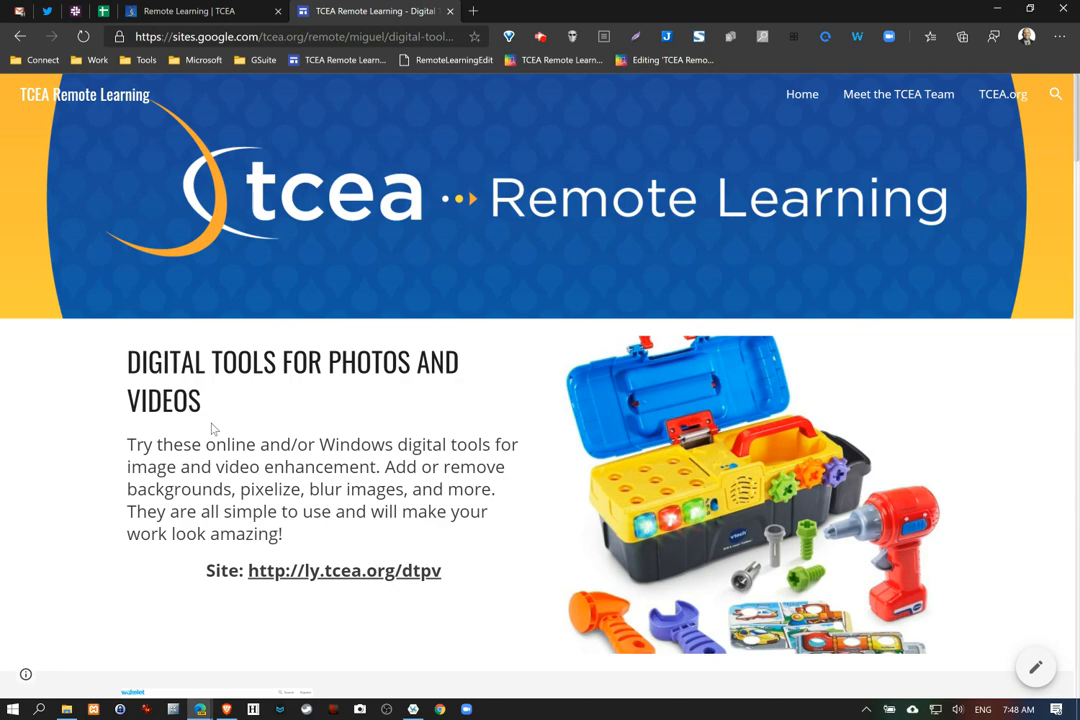
scroll(252, 430, down, 4)
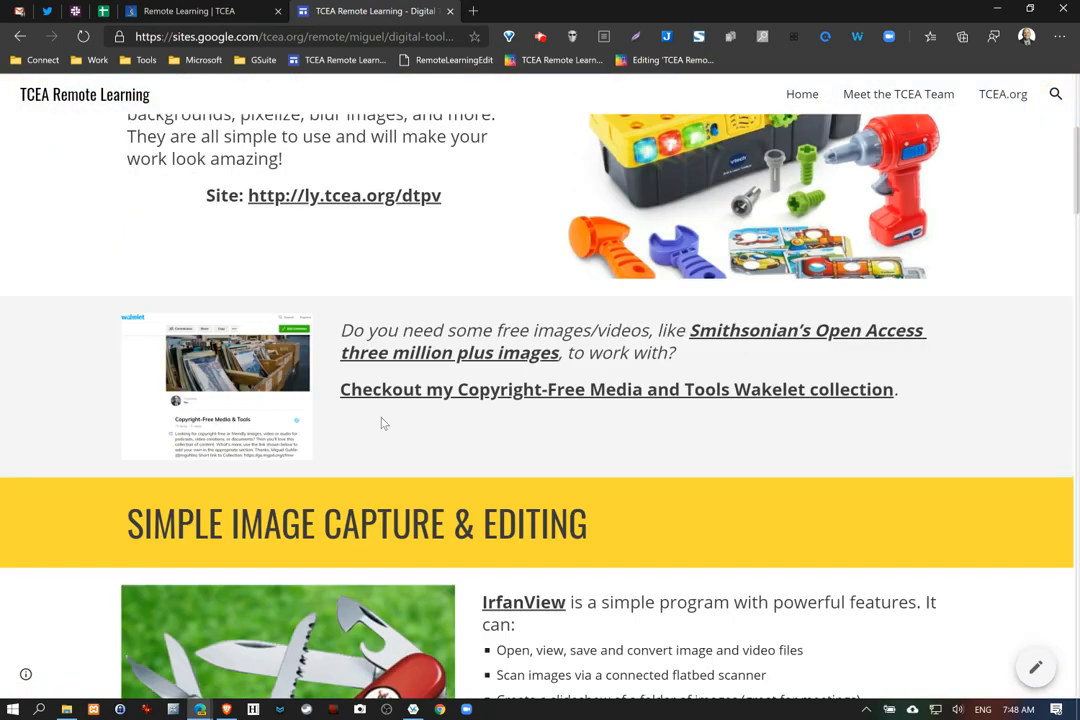
click(491, 396)
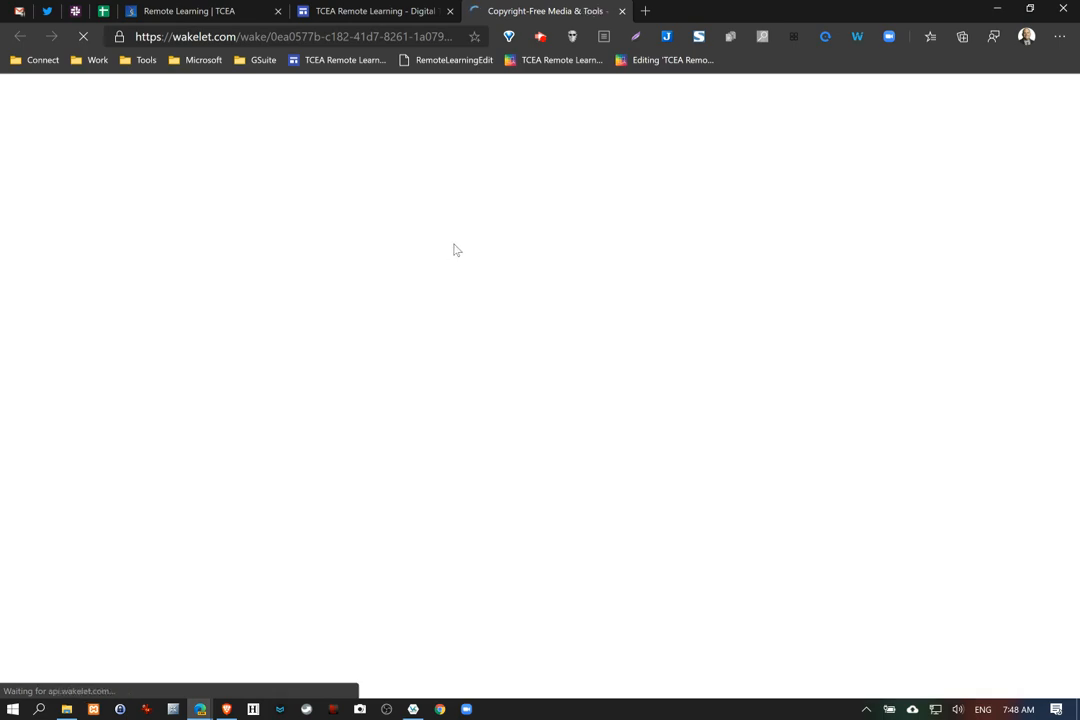
Read the Wakelet collection's description and Contribute section, and close the collection
scroll(612, 393, down, 2)
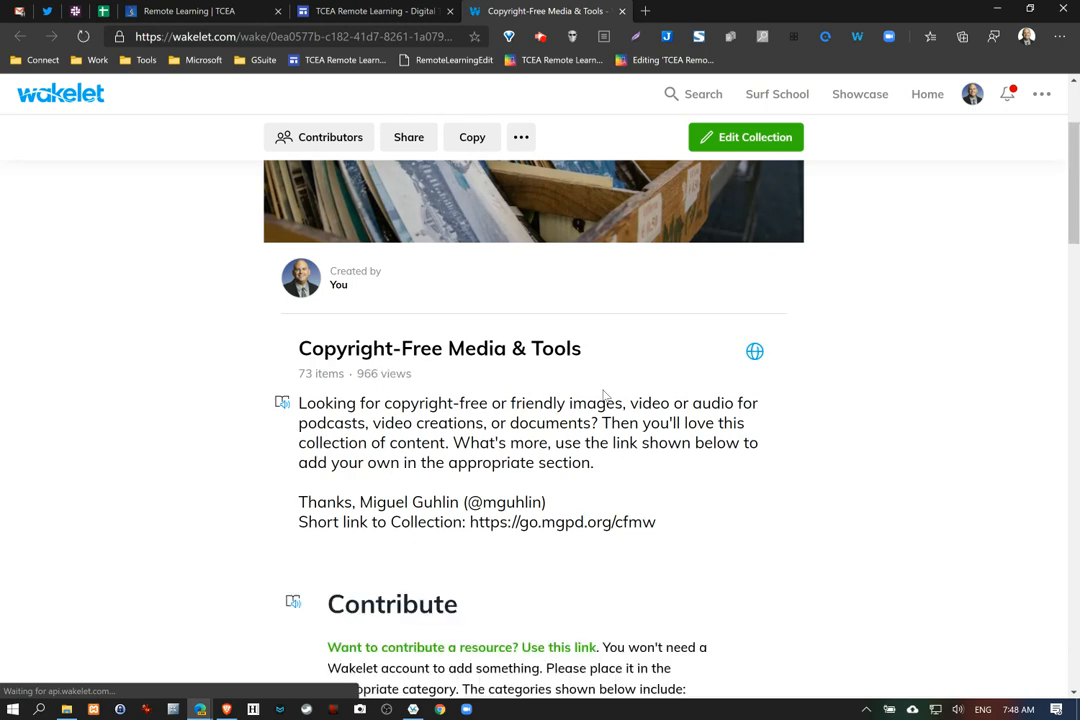
scroll(604, 395, down, 4)
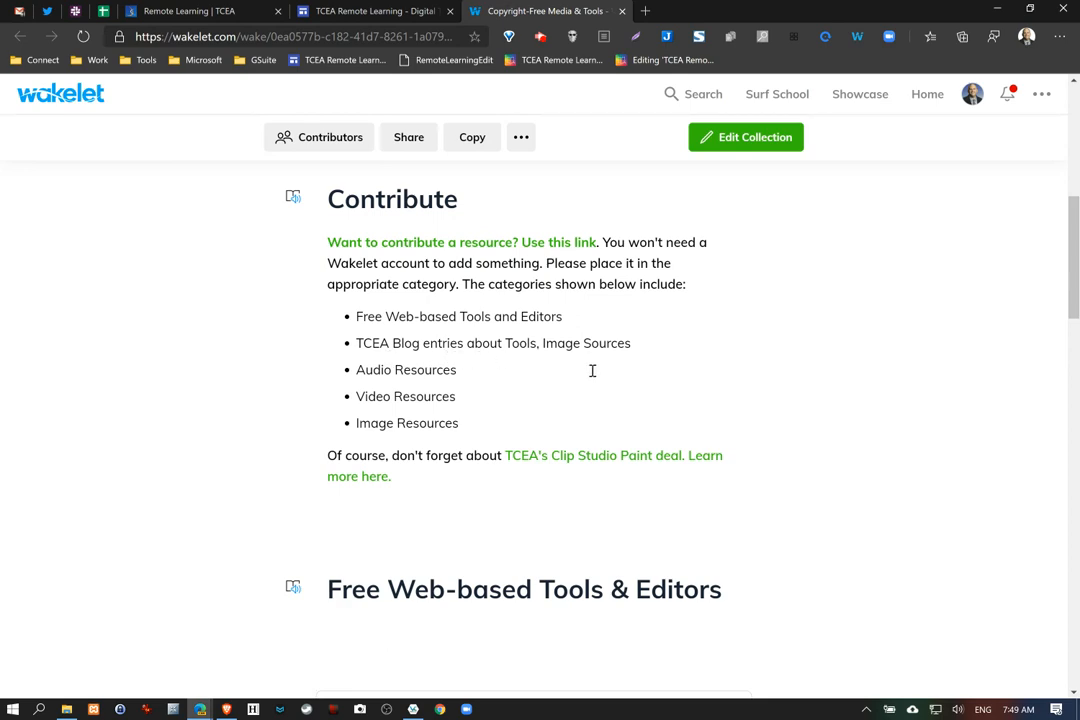
scroll(592, 371, up, 6)
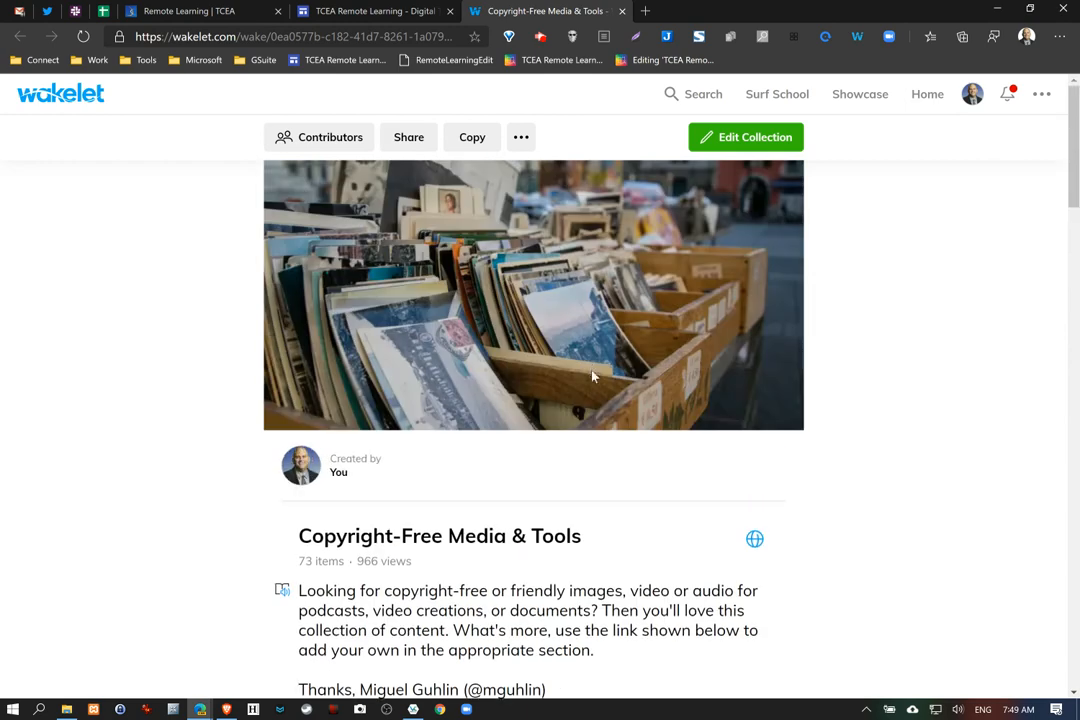
scroll(272, 523, down, 3)
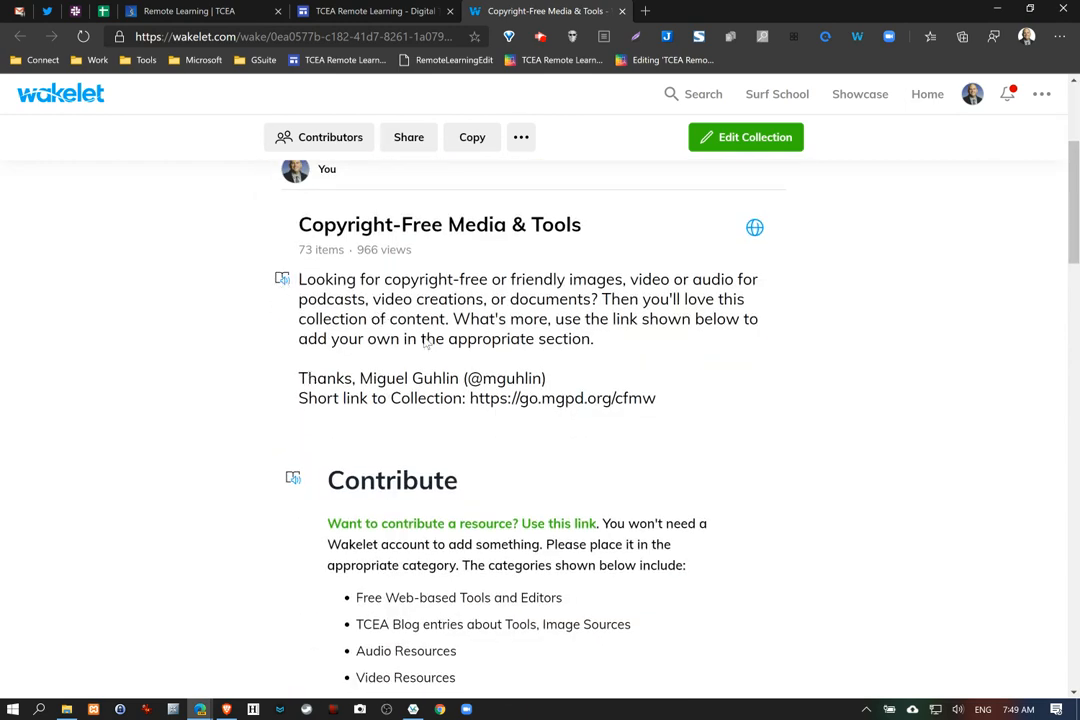
click(622, 11)
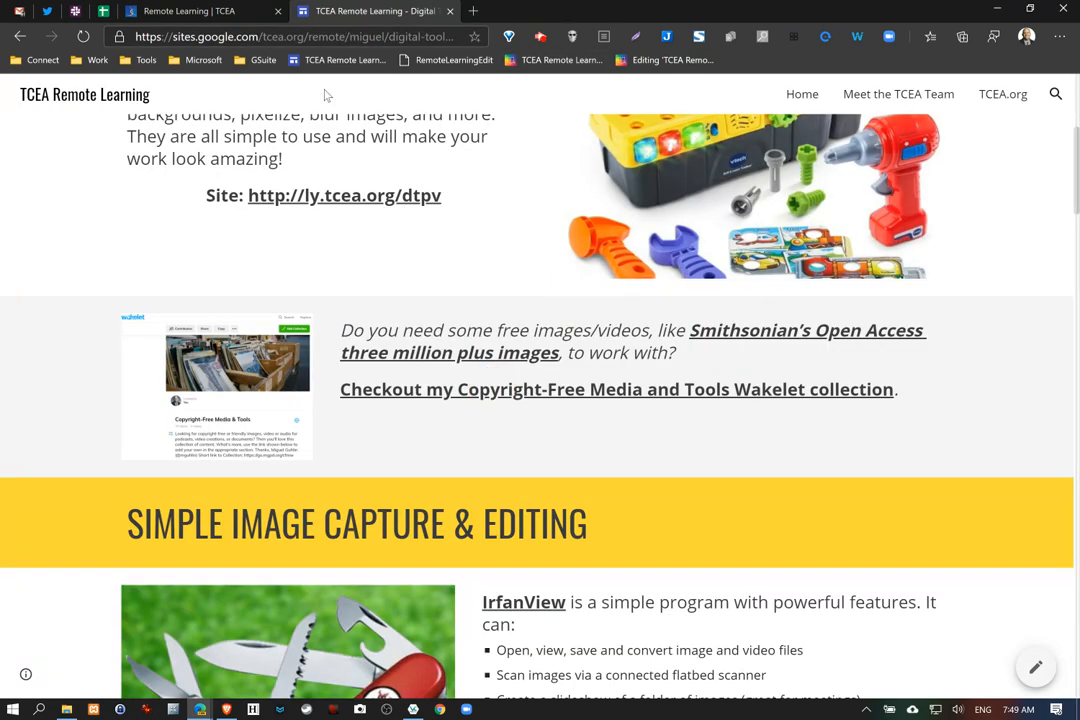
Review the IrfanView entry under Simple Image Capture & Editing and switch to the IrfanView program
scroll(258, 210, down, 4)
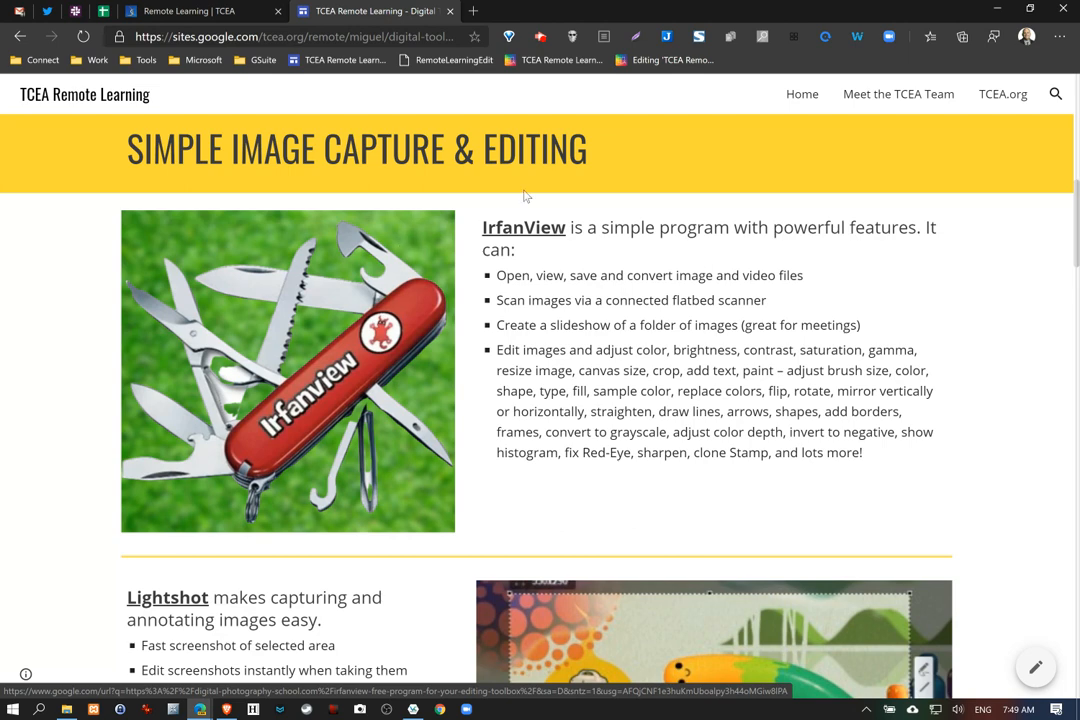
click(1000, 9)
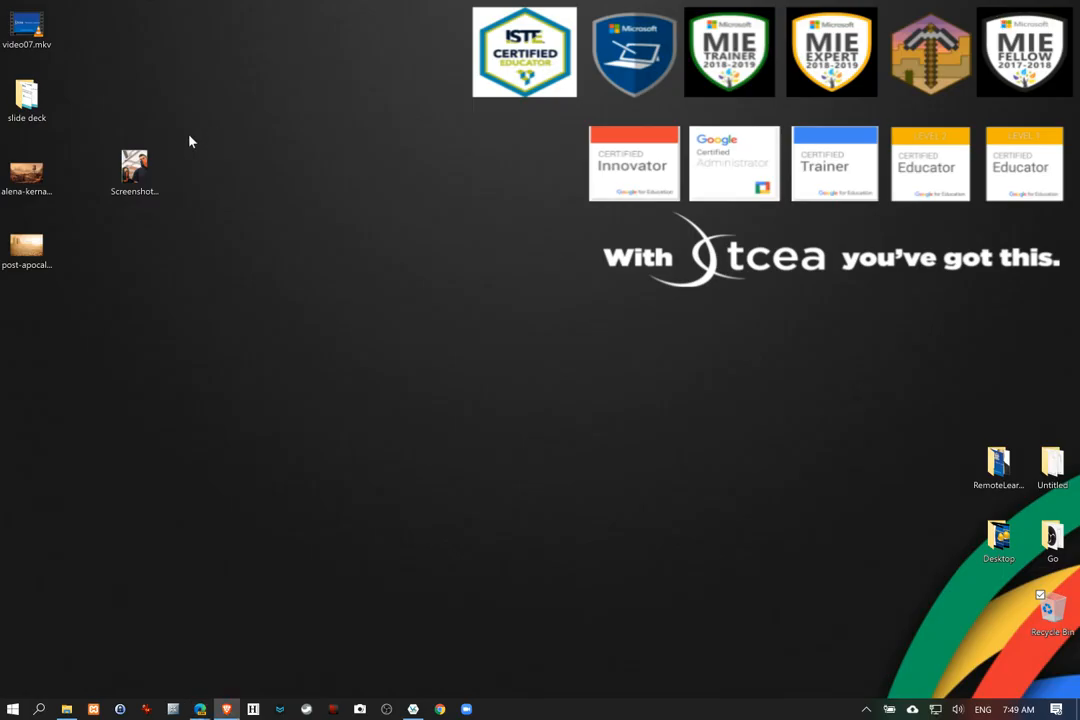
click(146, 709)
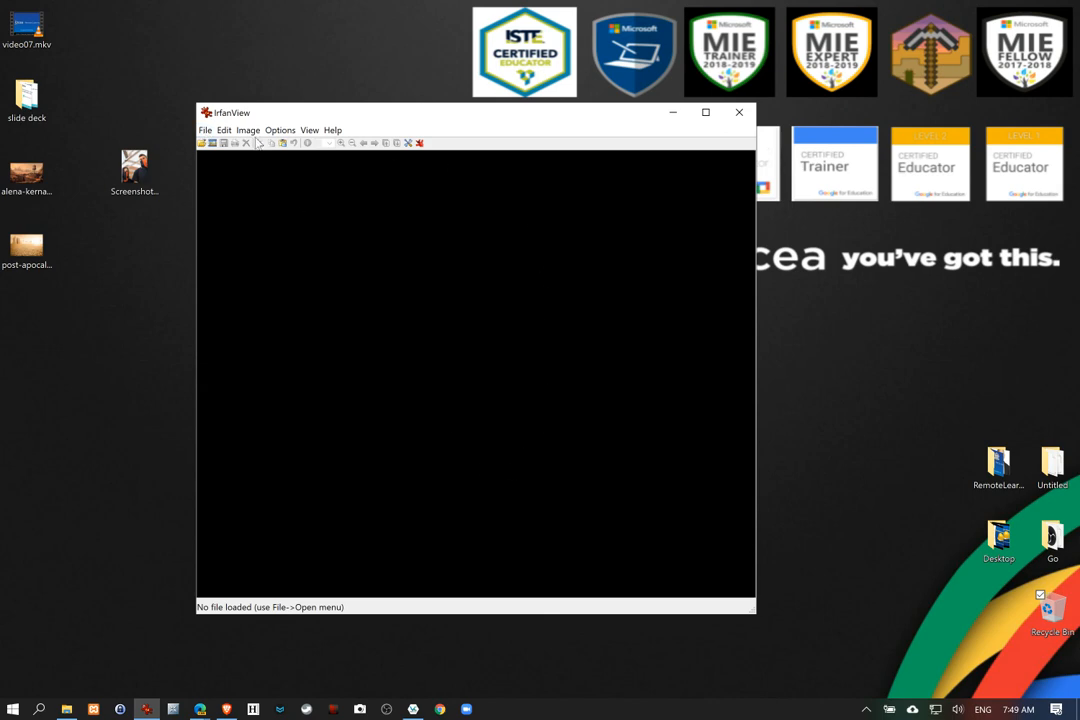
click(205, 130)
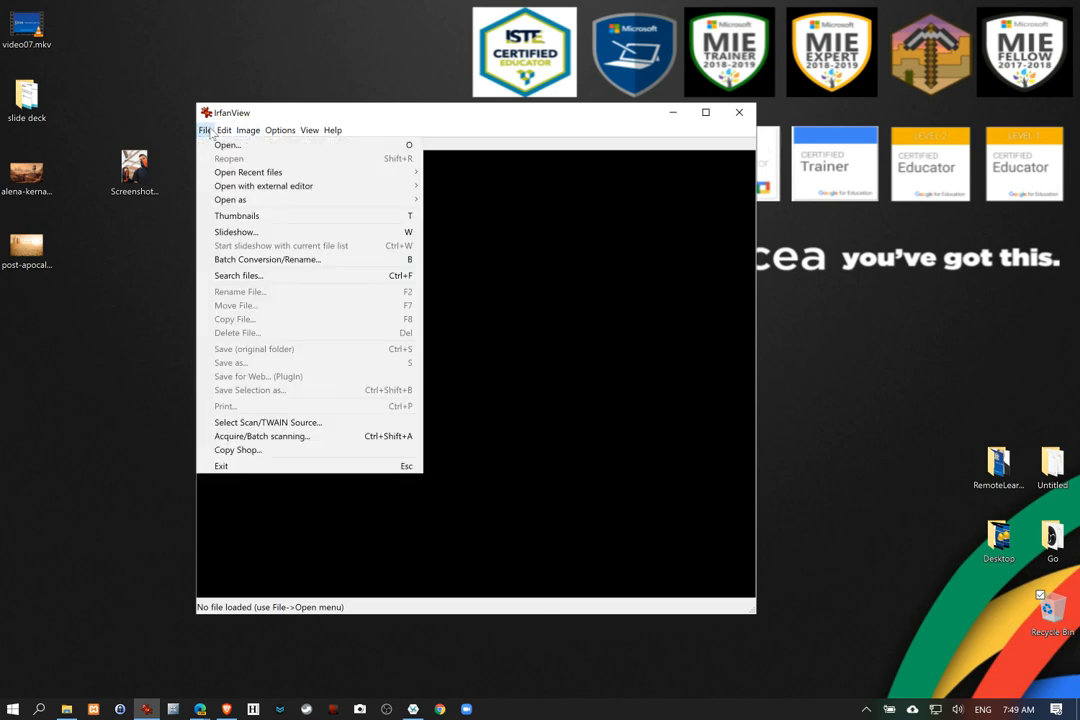
mouse_move(228, 136)
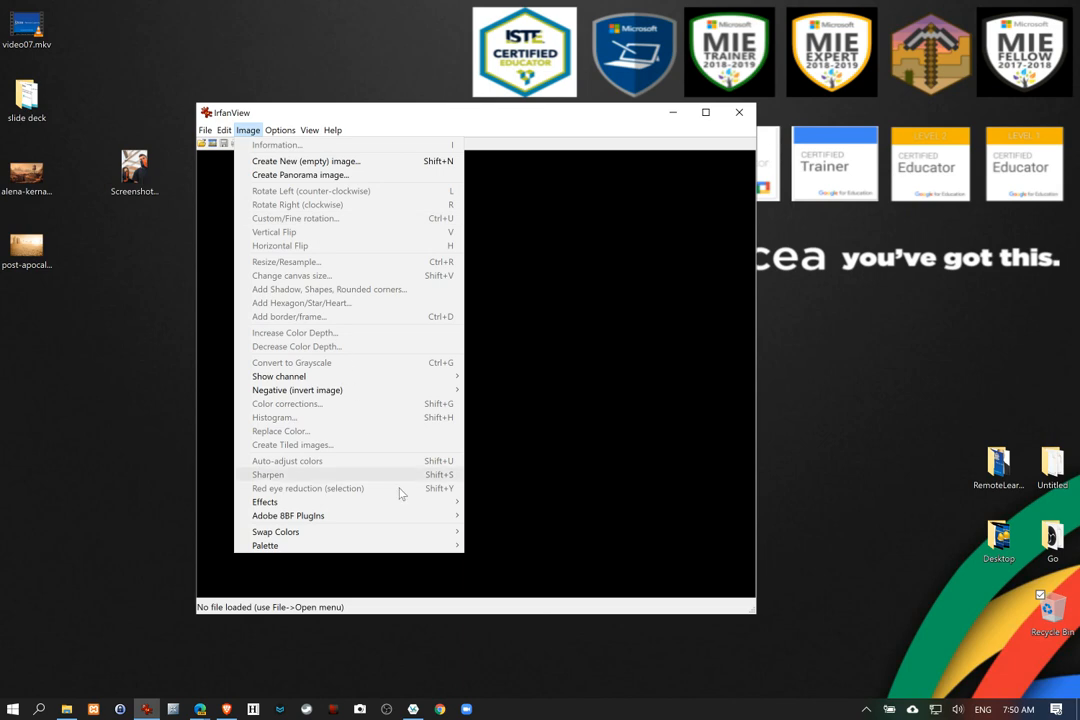
mouse_move(405, 503)
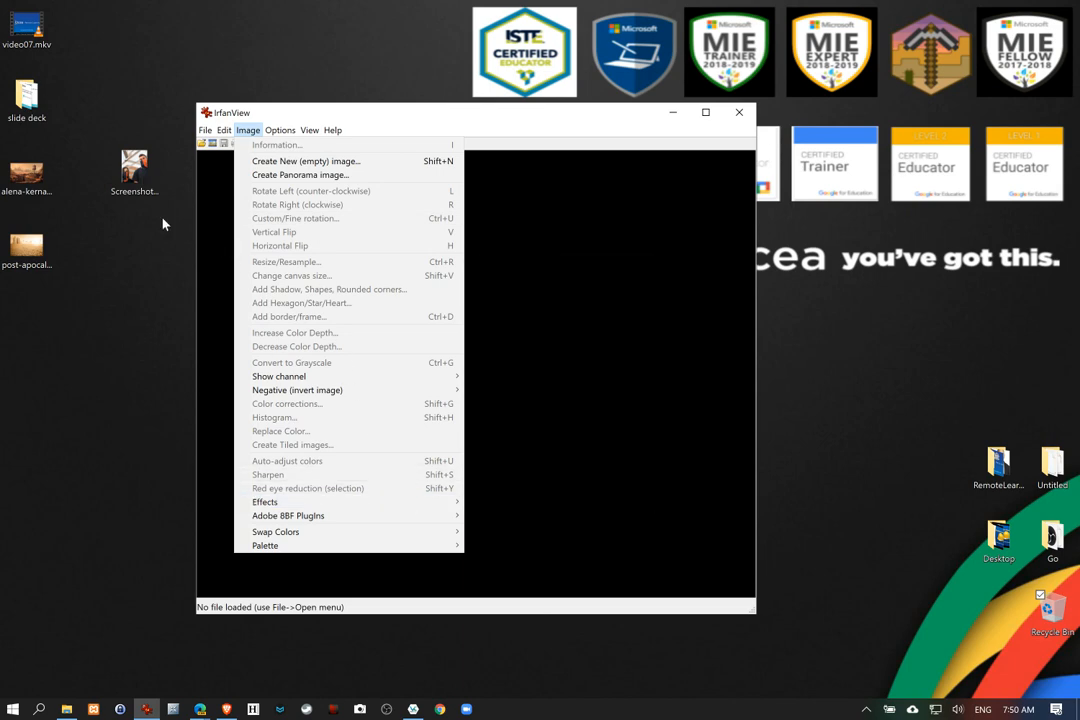
click(137, 193)
drag(137, 193, 380, 298)
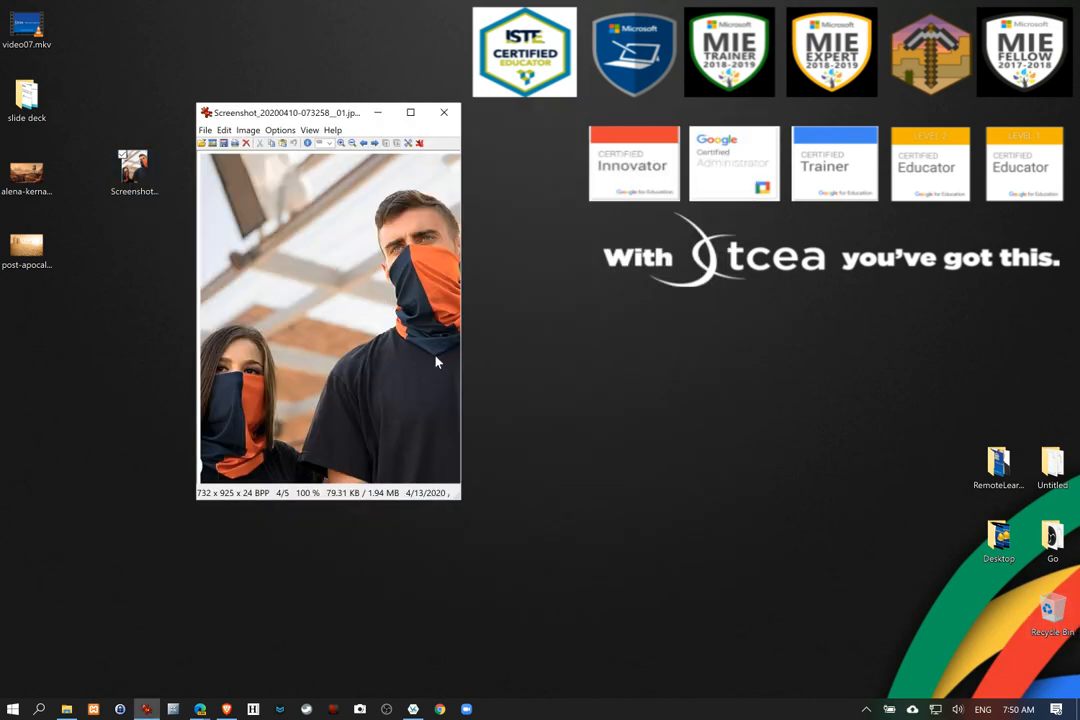
drag(459, 495, 716, 642)
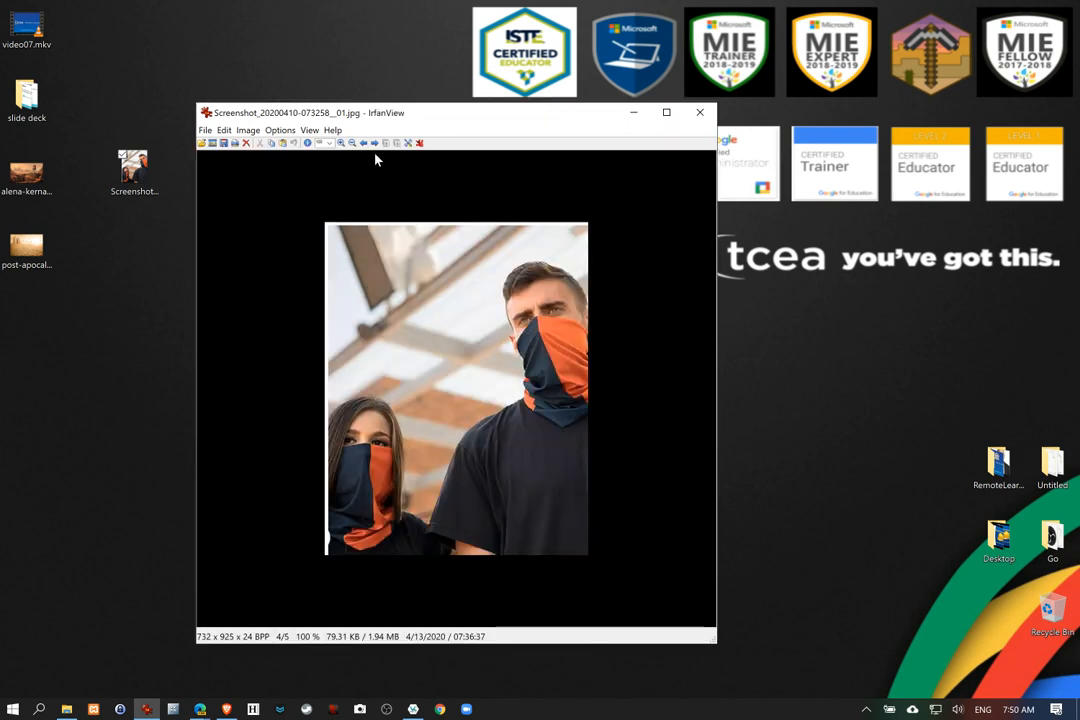
click(338, 143)
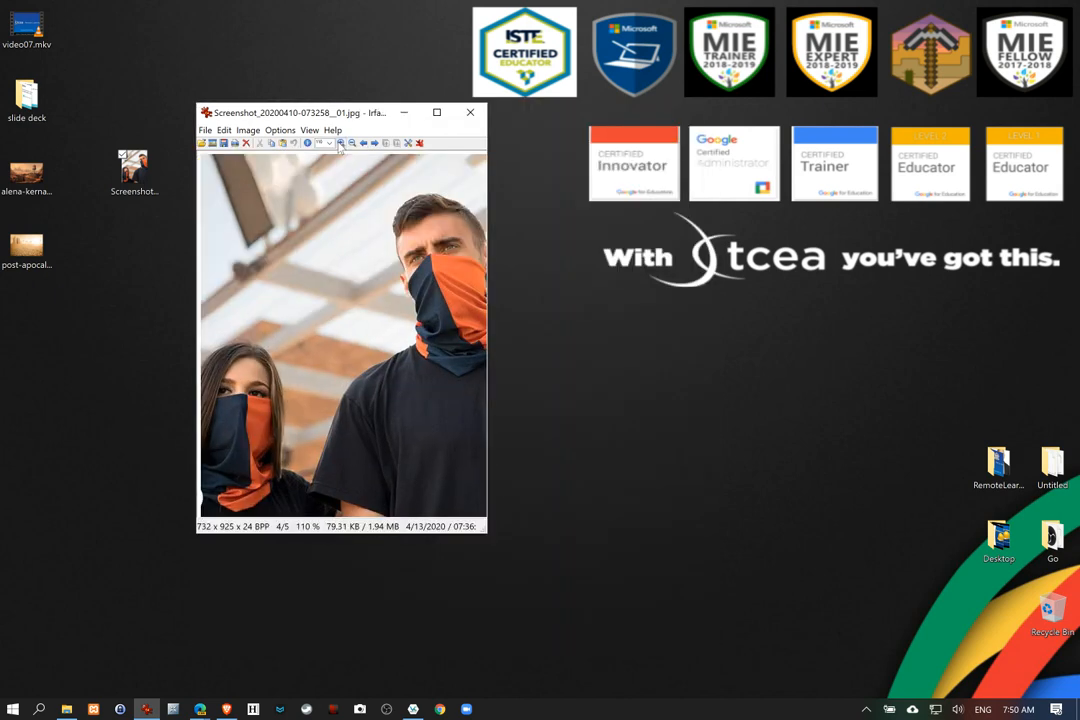
click(338, 143)
click(338, 143)
click(338, 143)
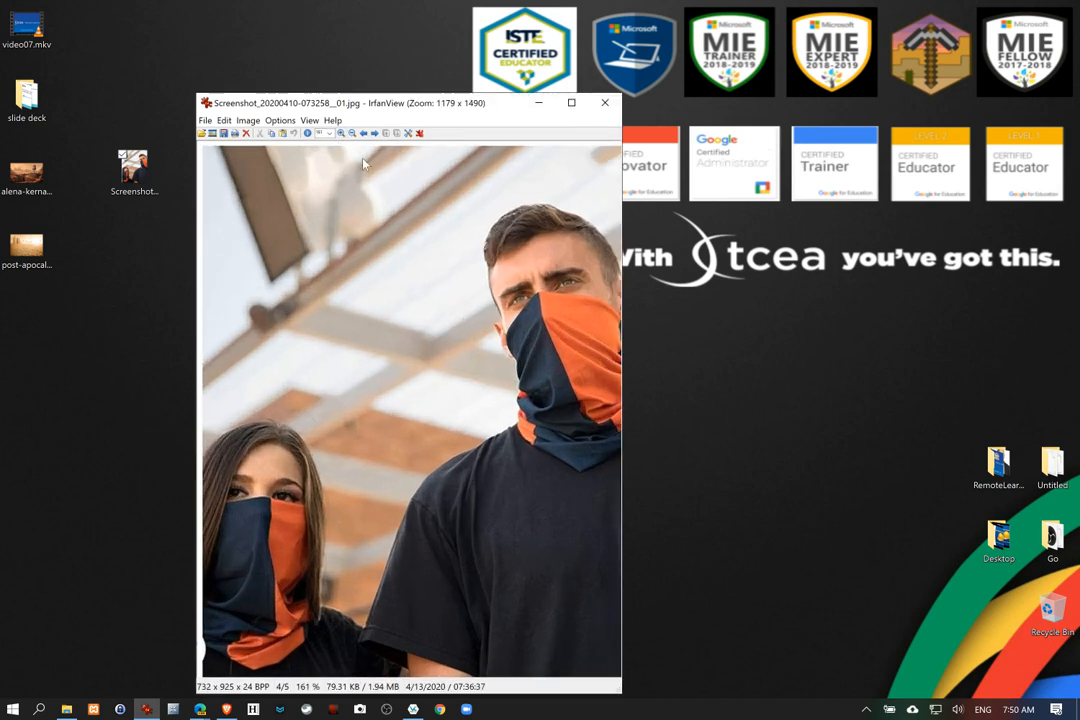
drag(391, 108, 410, 37)
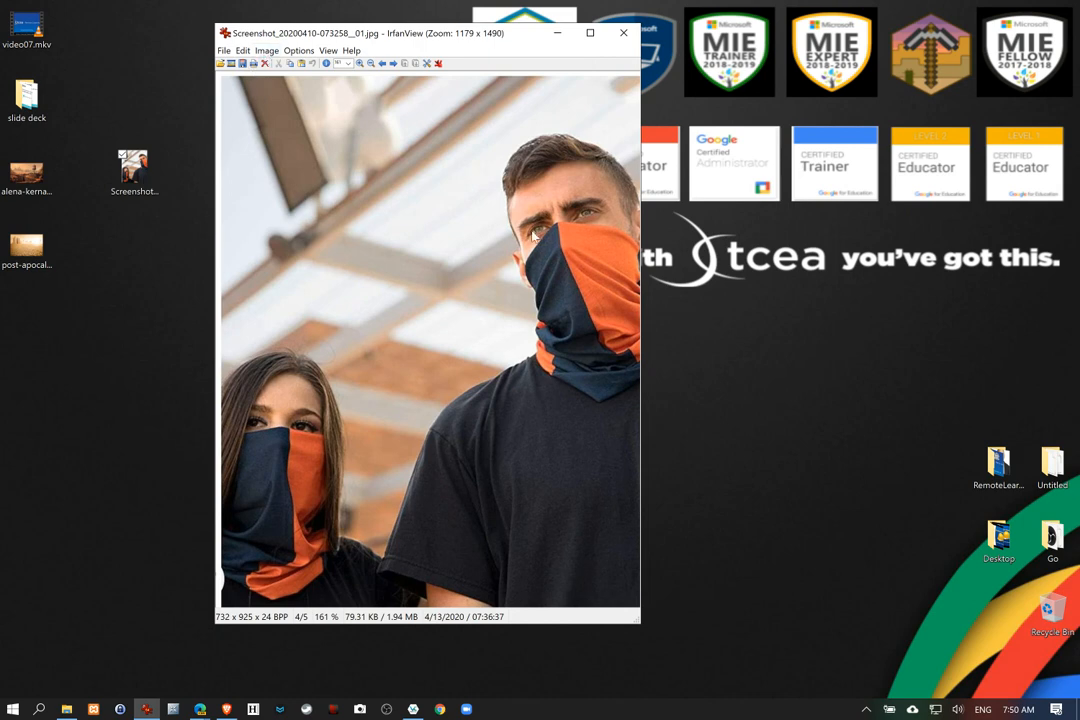
Browse the list of image effects, try a weaker Fast Gaussian Blur on the whole photo, and cancel it
click(265, 51)
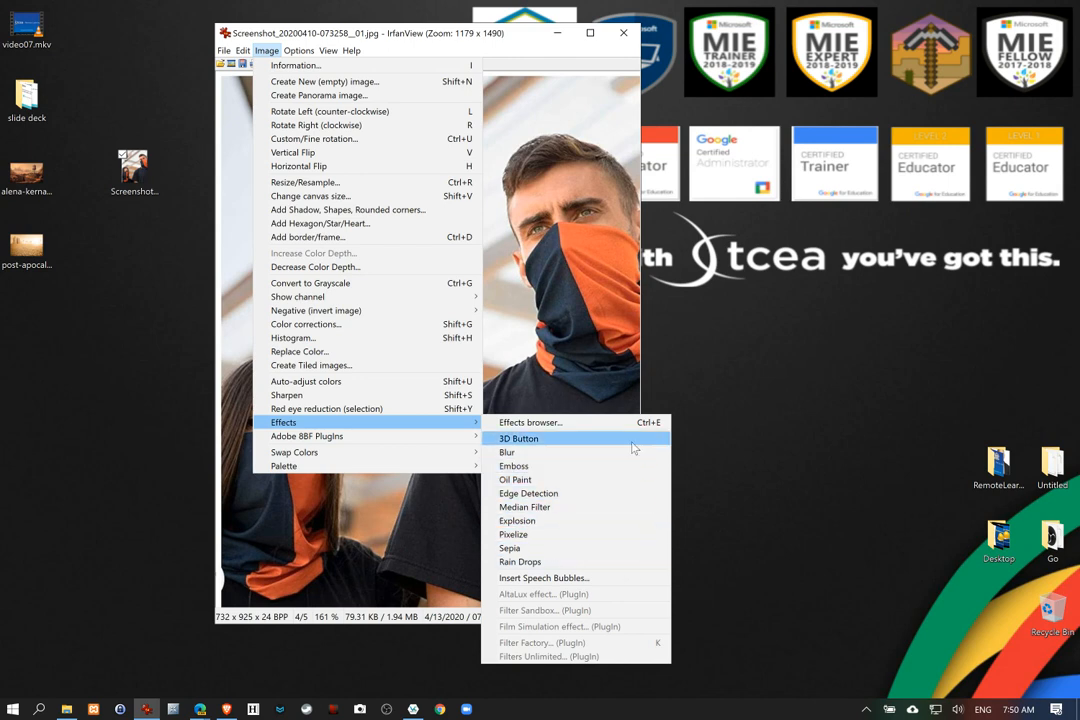
click(553, 428)
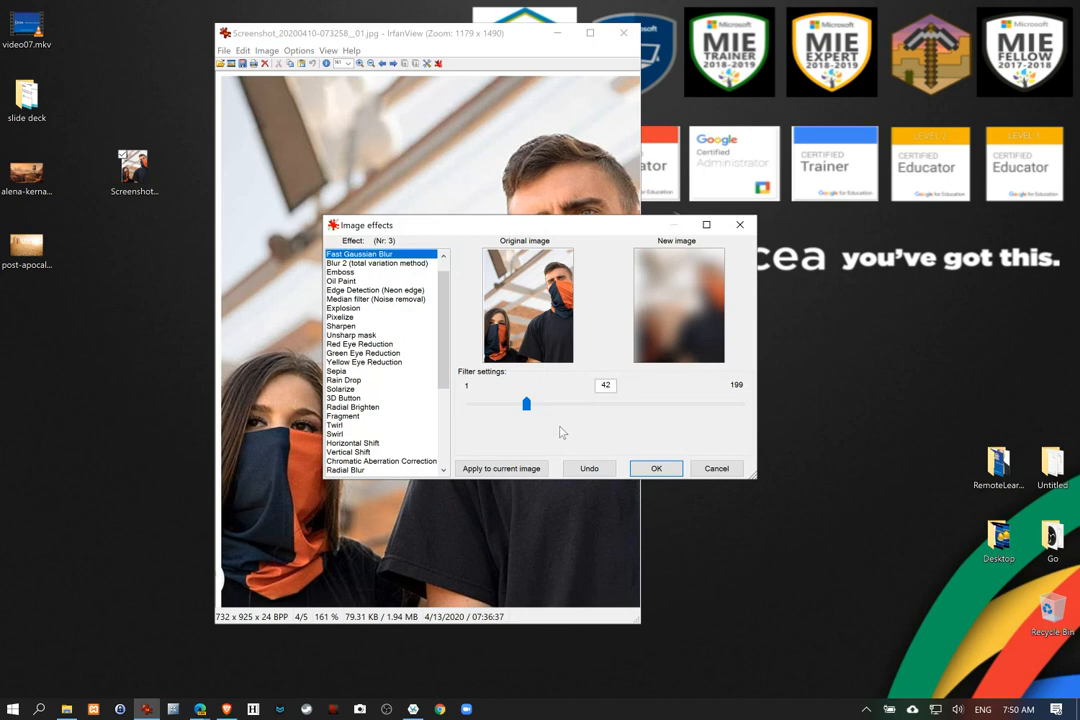
scroll(446, 346, down, 5)
scroll(441, 370, down, 3)
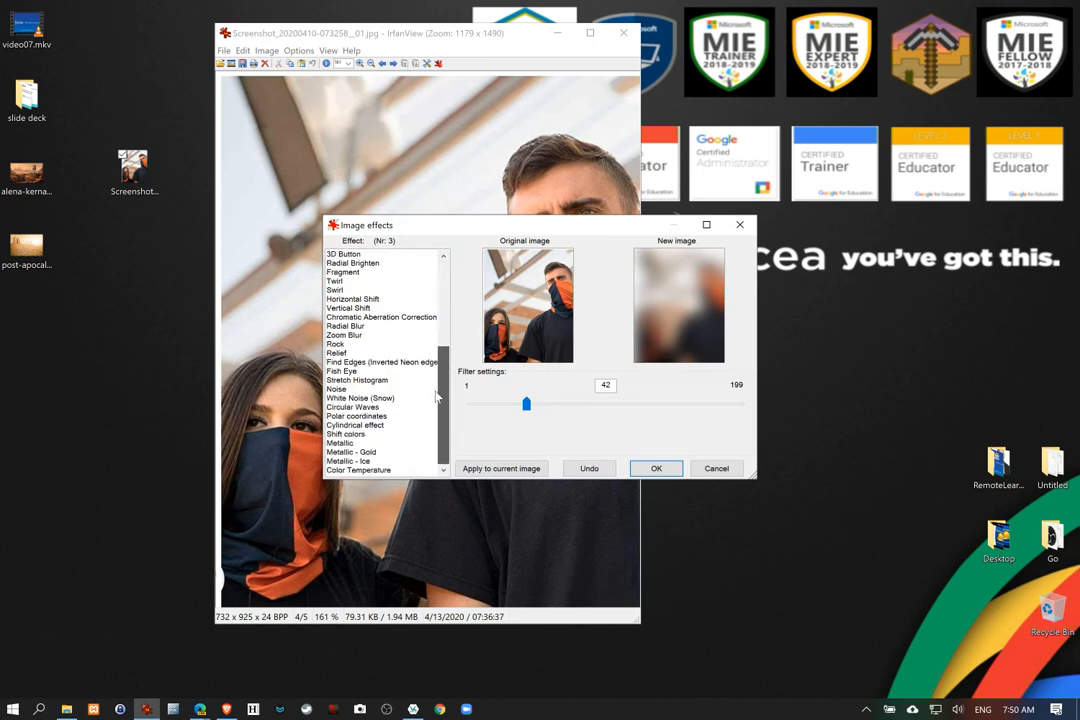
scroll(434, 401, up, 6)
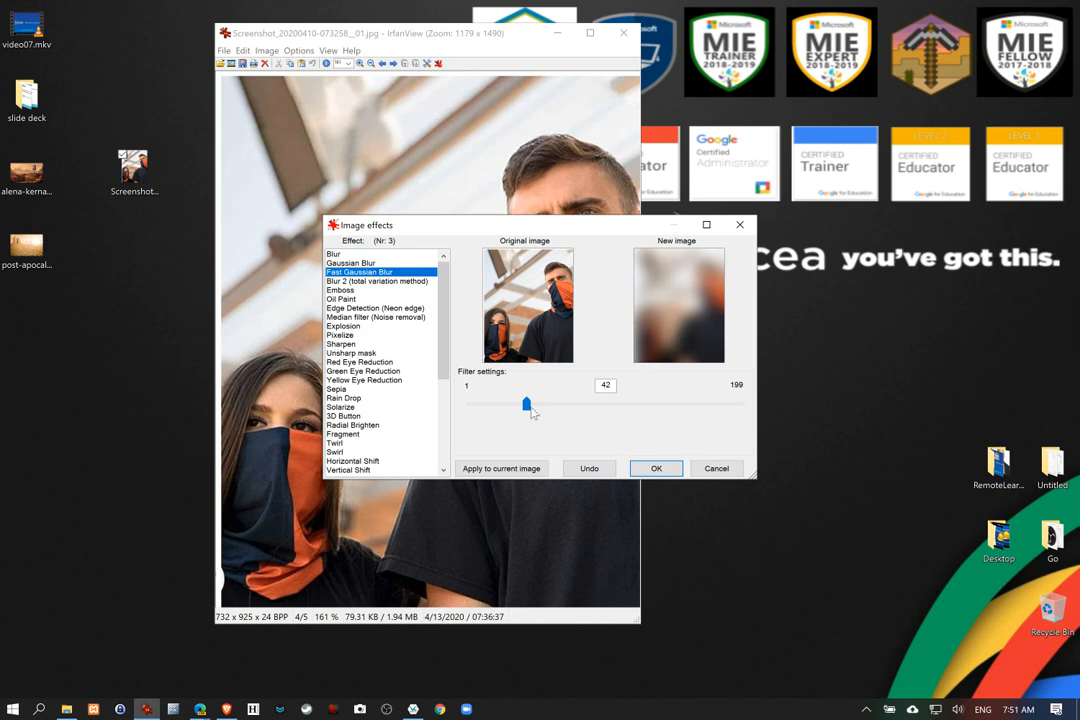
drag(526, 404, 488, 406)
click(716, 468)
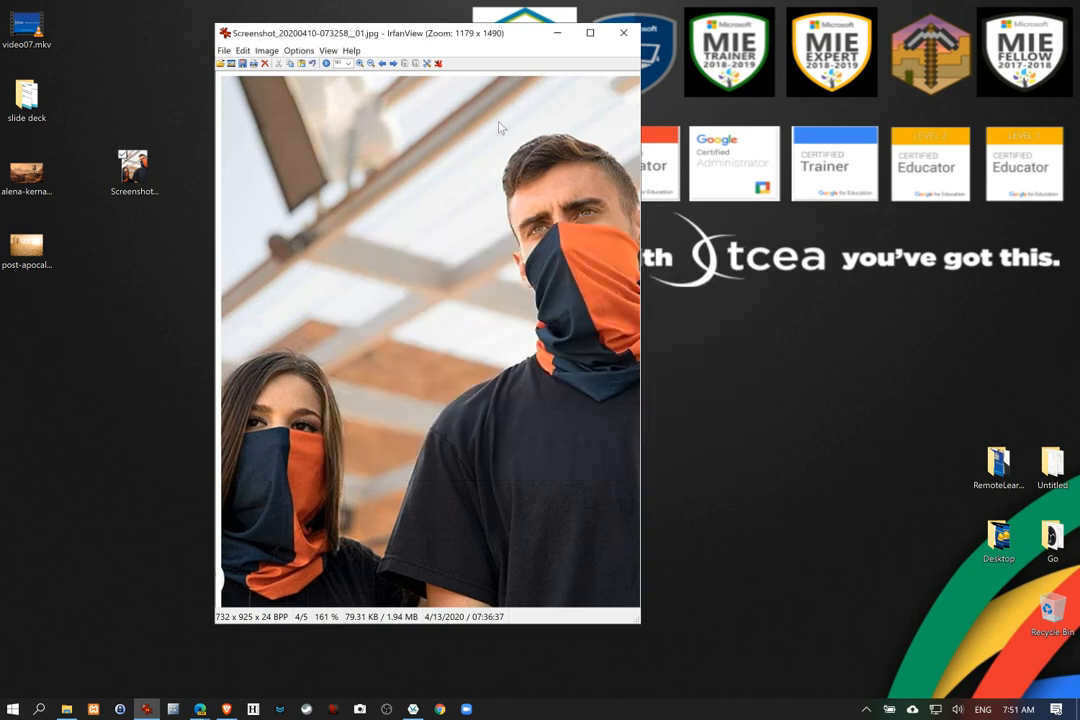
Select the area around the man's head and masked face, and open the effects browser for that selection, keeping the photo in view
drag(459, 107, 640, 395)
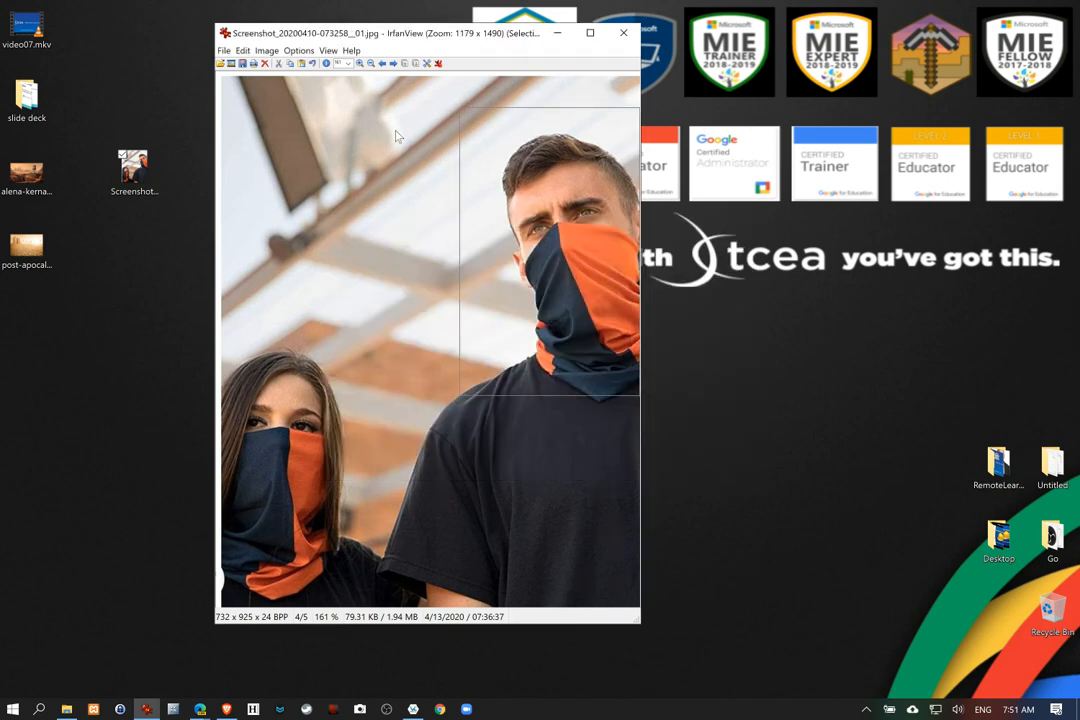
click(266, 50)
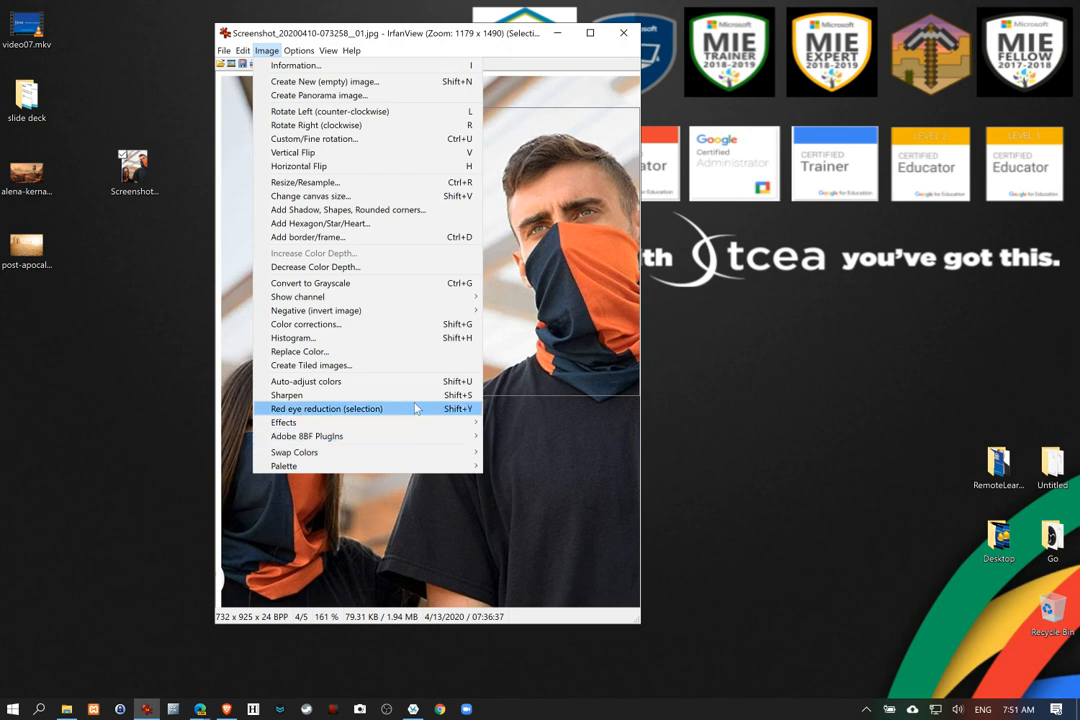
mouse_move(408, 426)
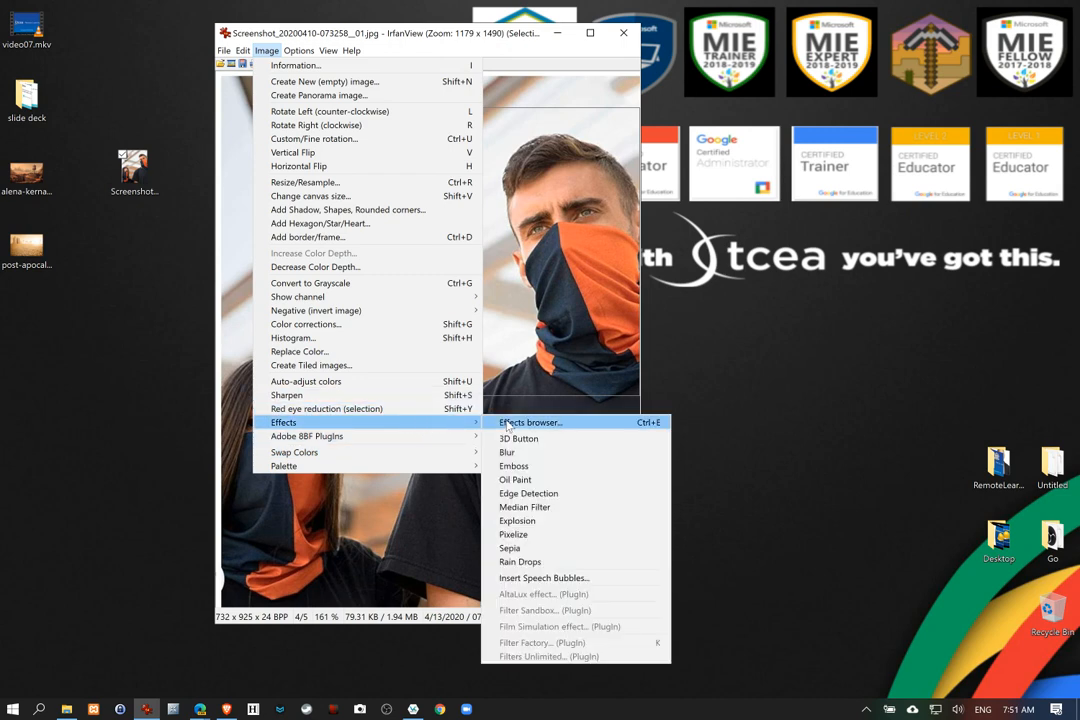
click(545, 426)
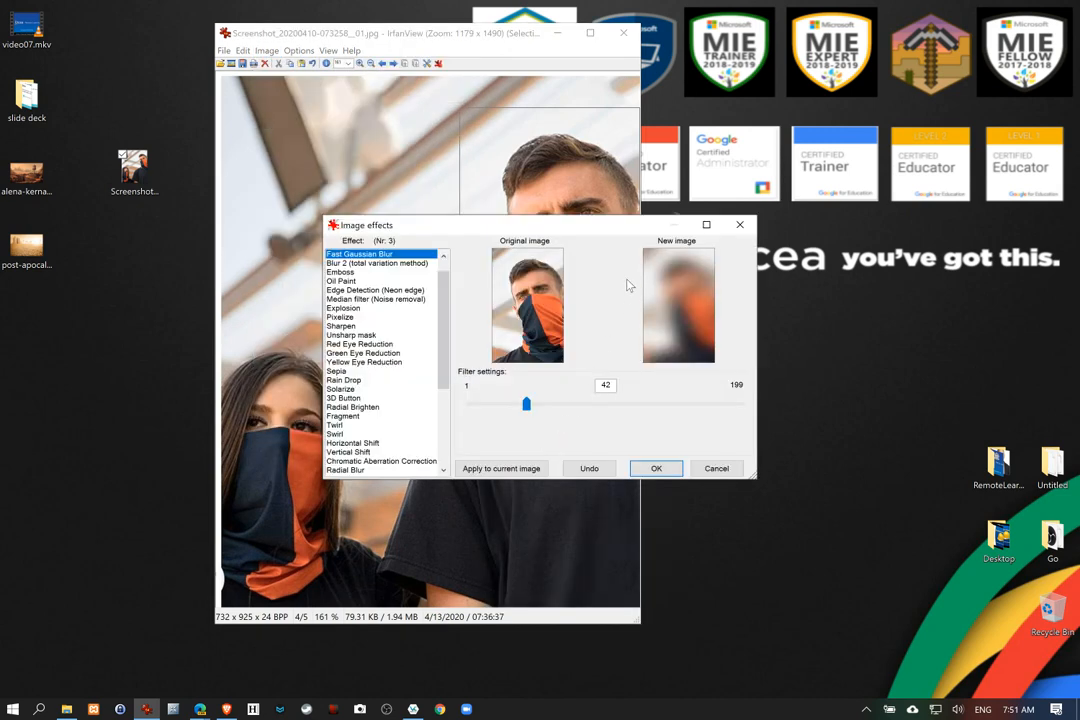
drag(588, 229, 796, 314)
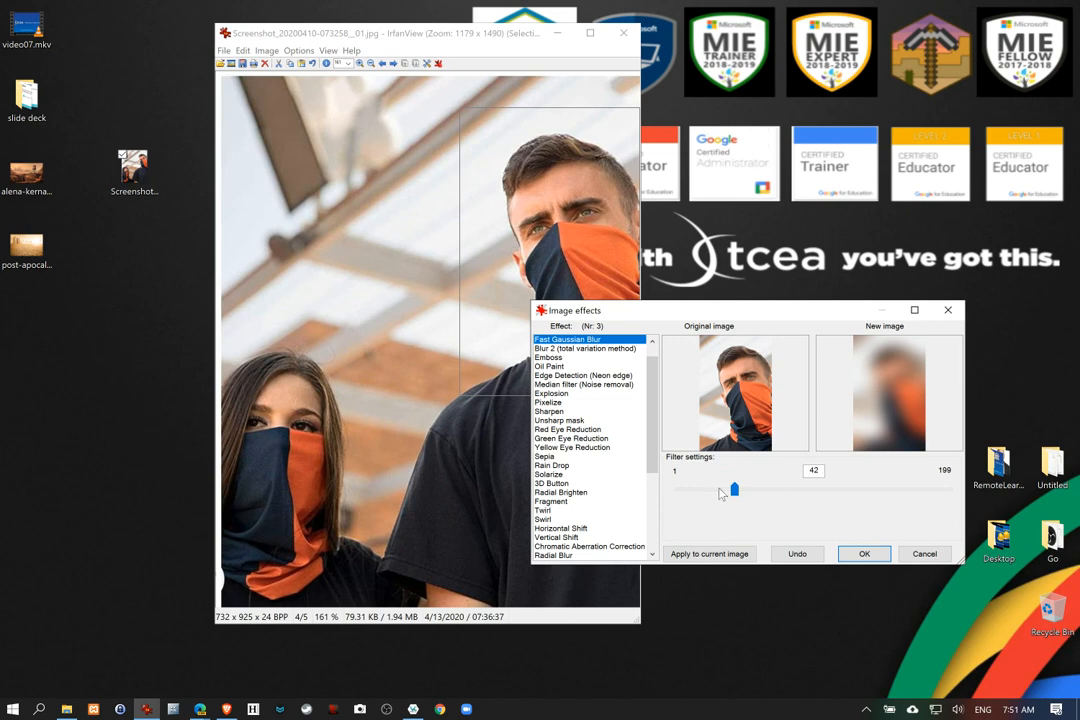
Compare previews of the Emboss, Unsharp mask, Fast Gaussian Blur, Blur 2 and Pixelize effects on the selected area
click(572, 359)
key(Down)
key(Down)
key(Down)
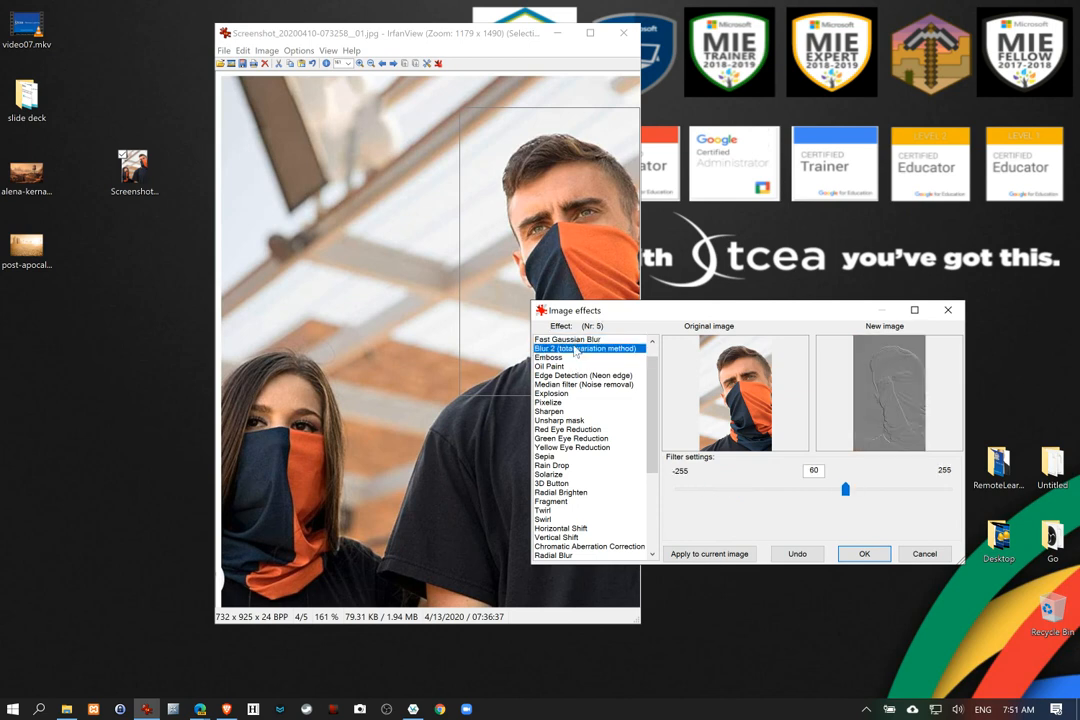
click(576, 403)
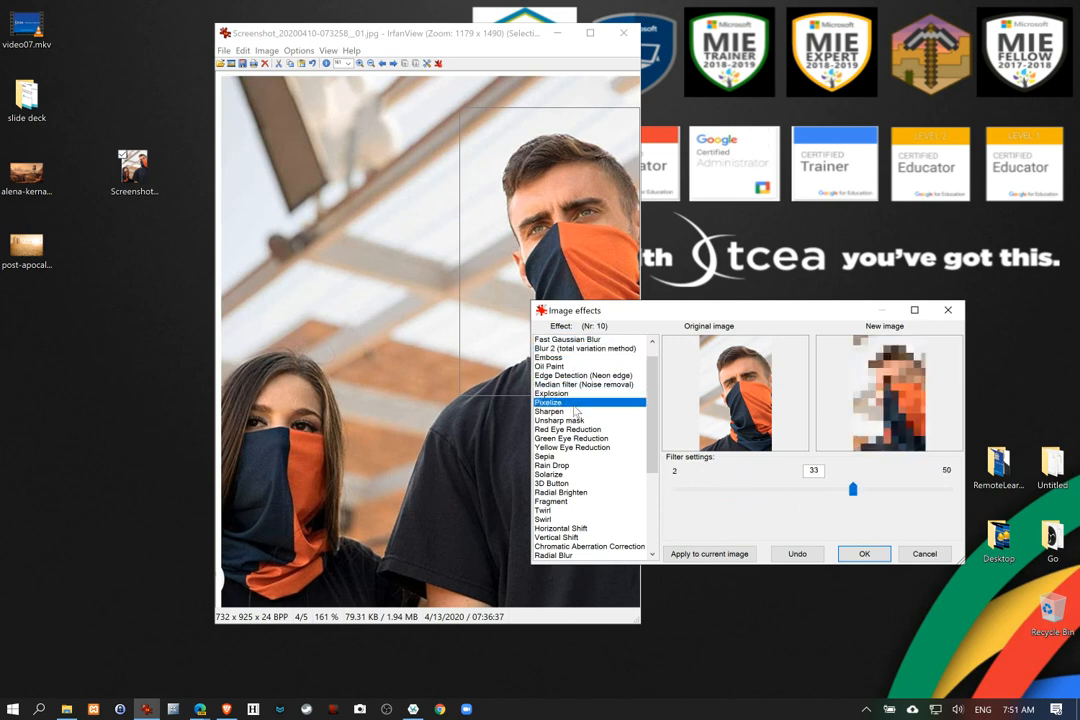
click(570, 420)
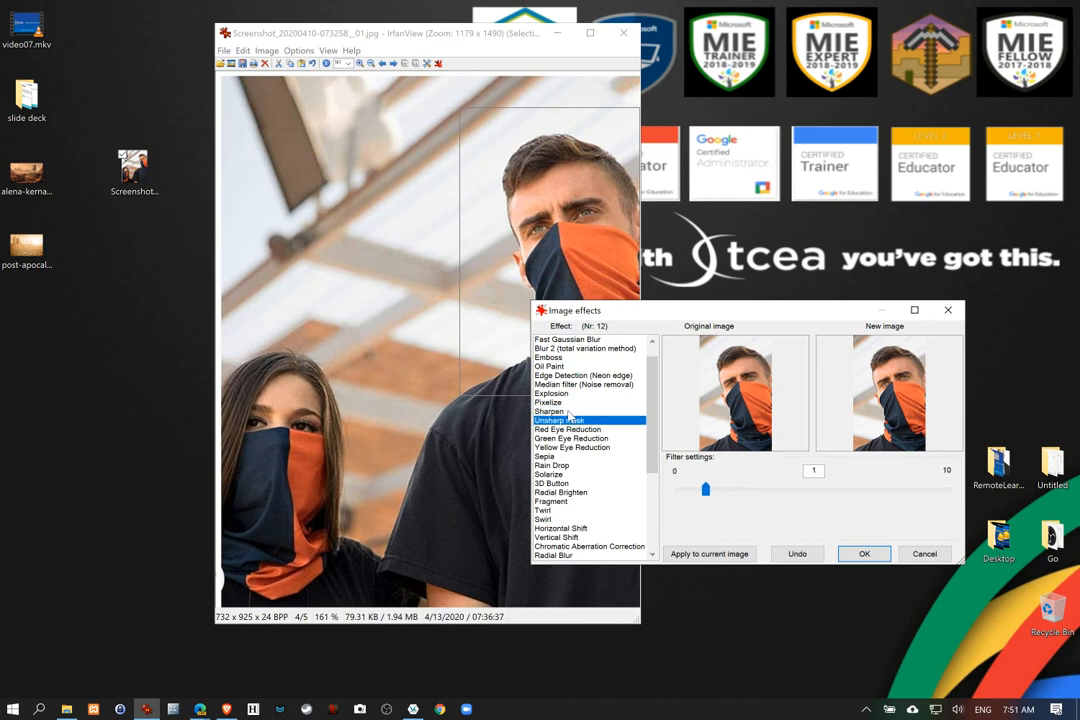
click(568, 405)
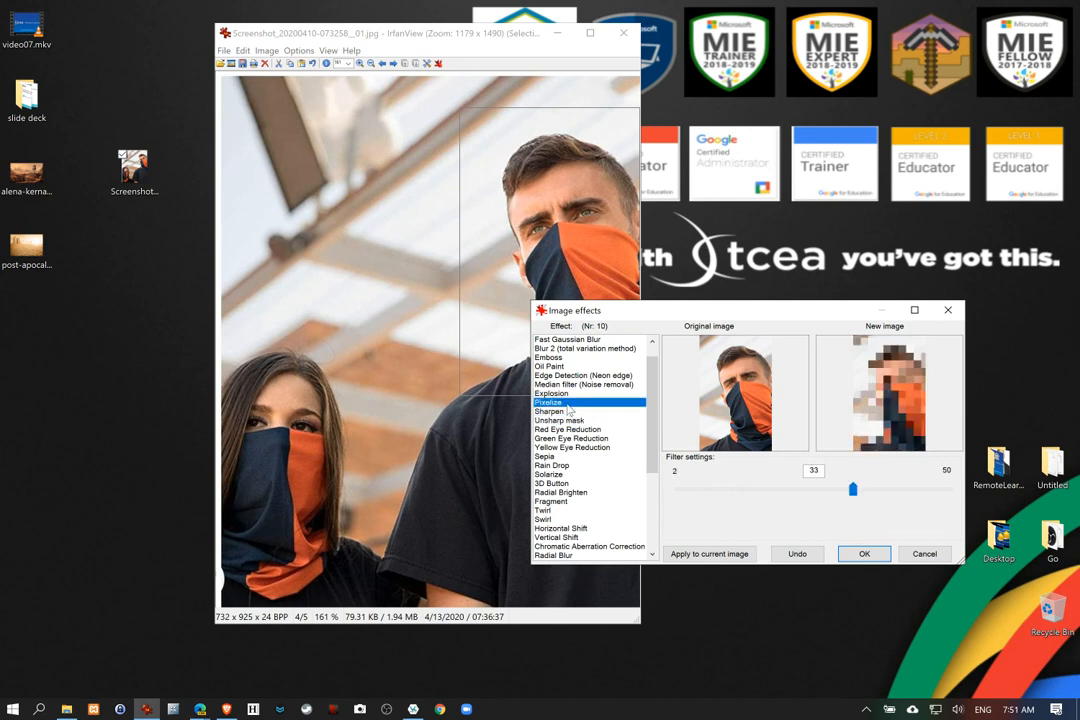
click(569, 340)
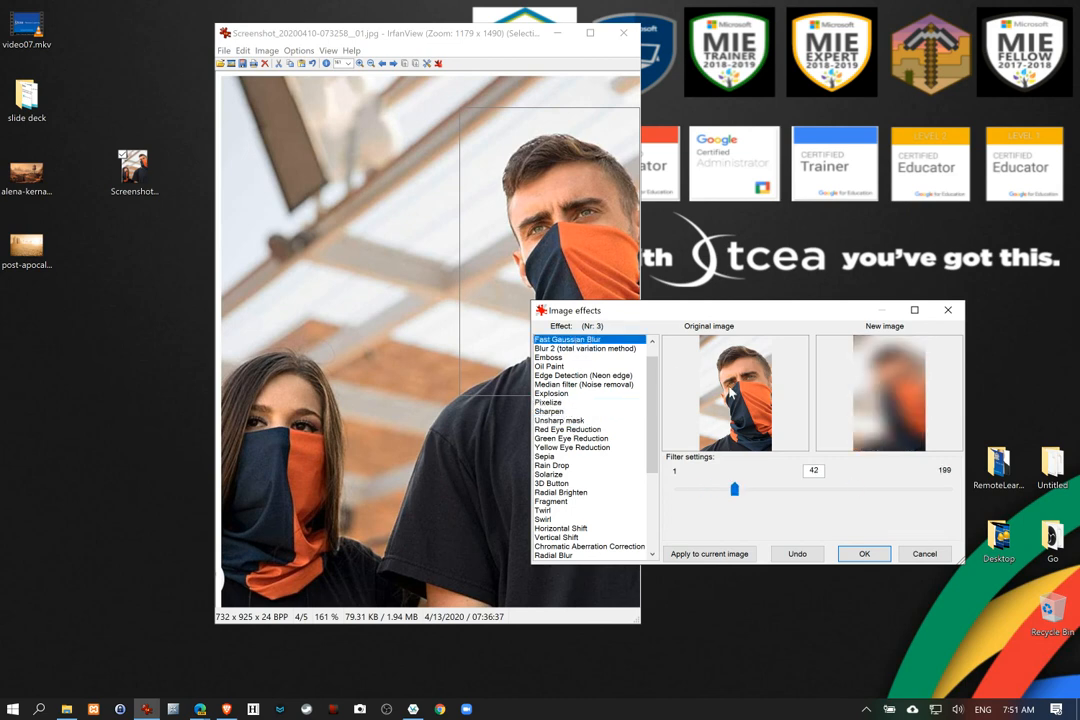
click(592, 349)
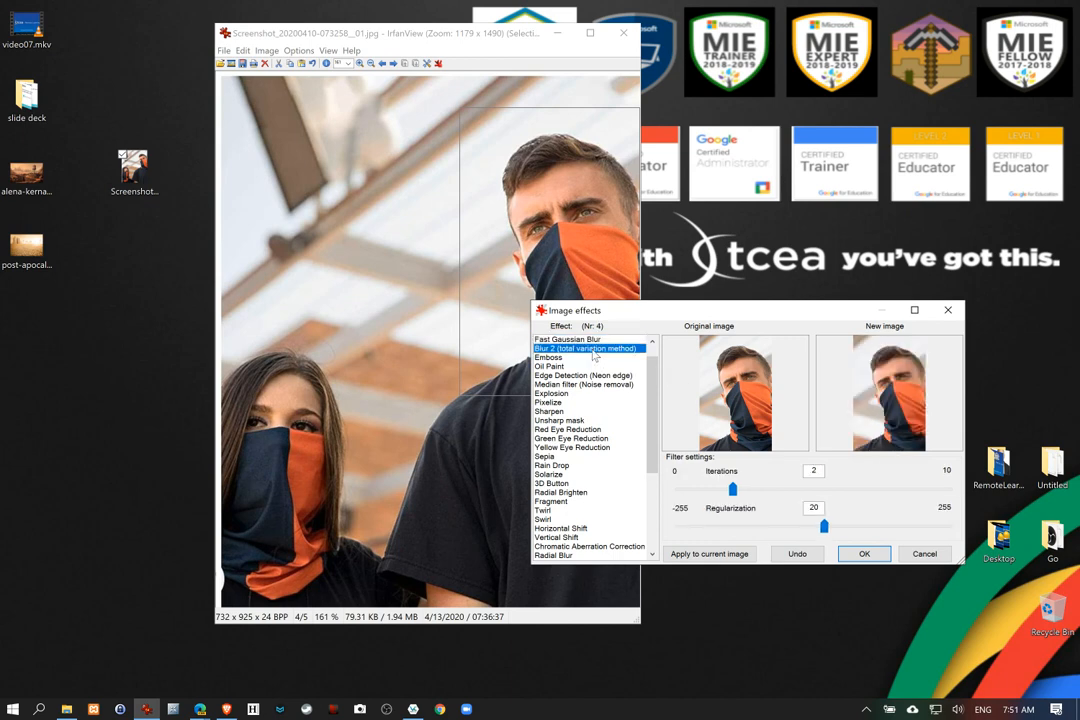
click(560, 402)
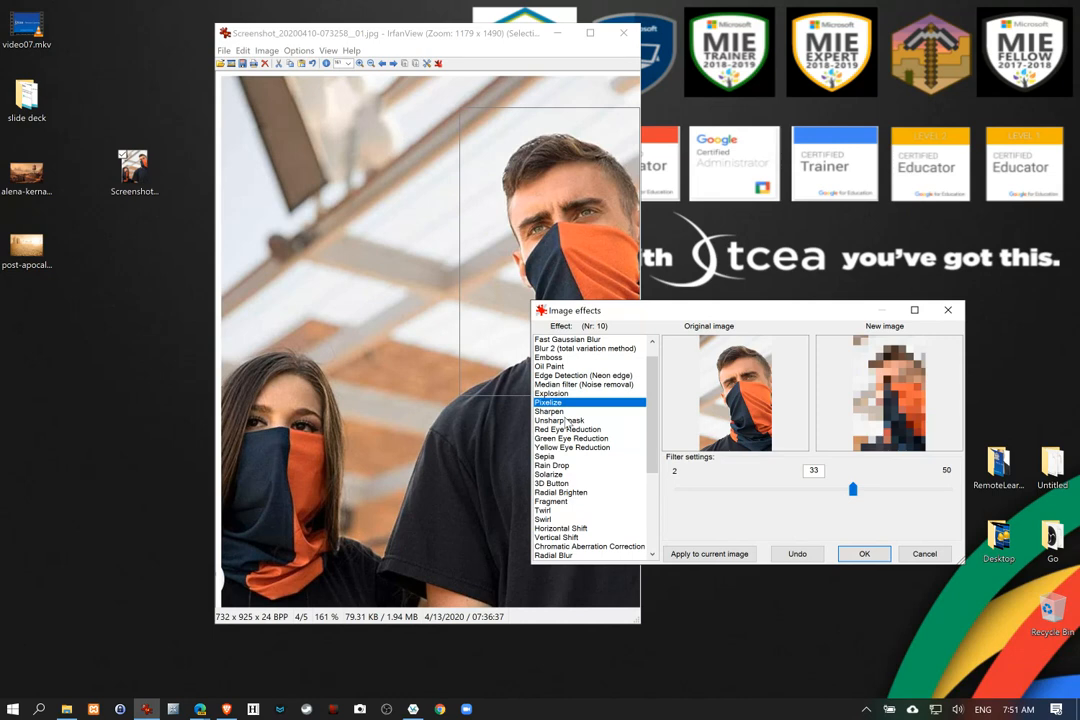
Preview the effects from Sharpen through the red, green and yellow eye reductions to Sepia
key(Down)
key(Down)
key(Down)
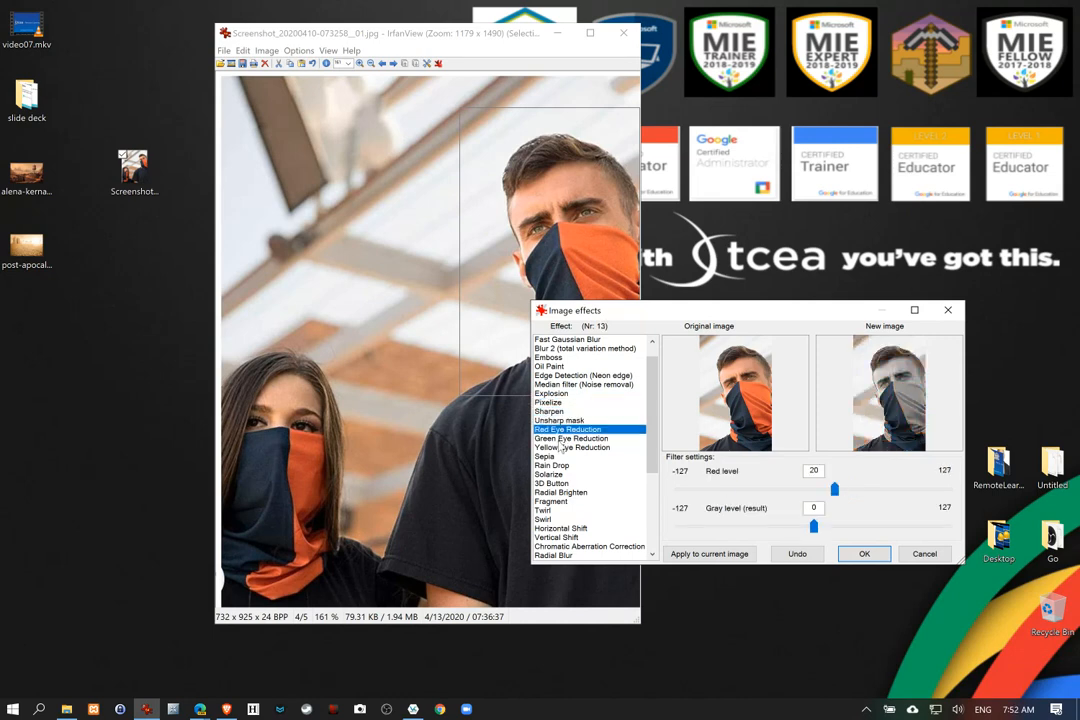
click(559, 448)
click(561, 431)
key(Down)
key(Down)
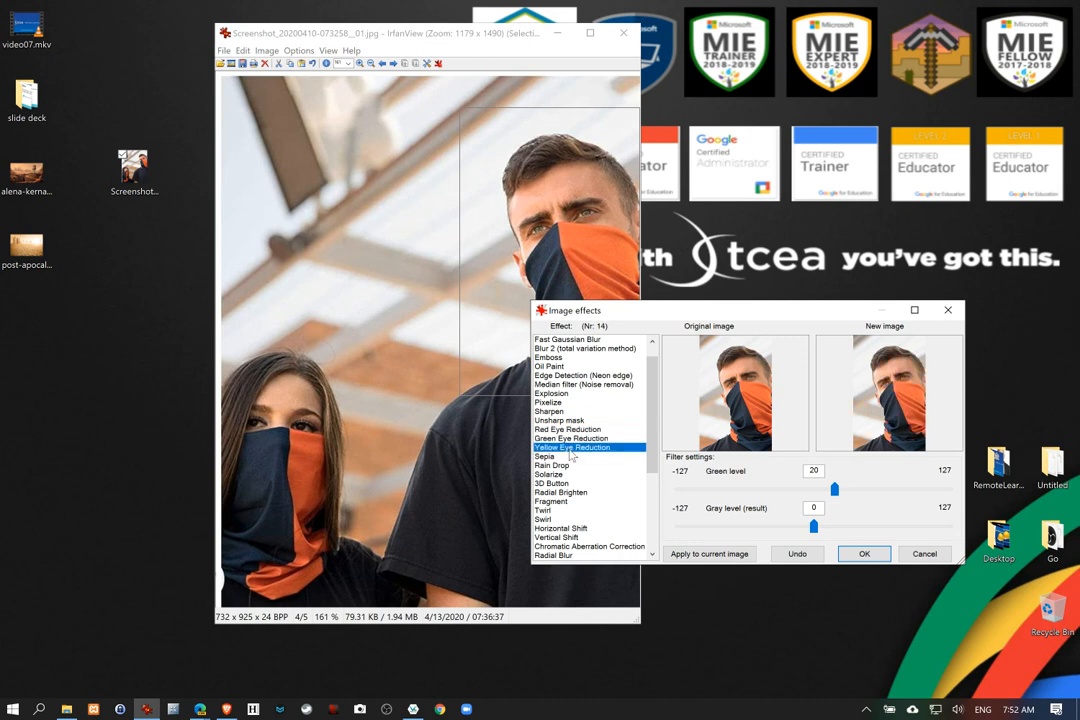
key(Down)
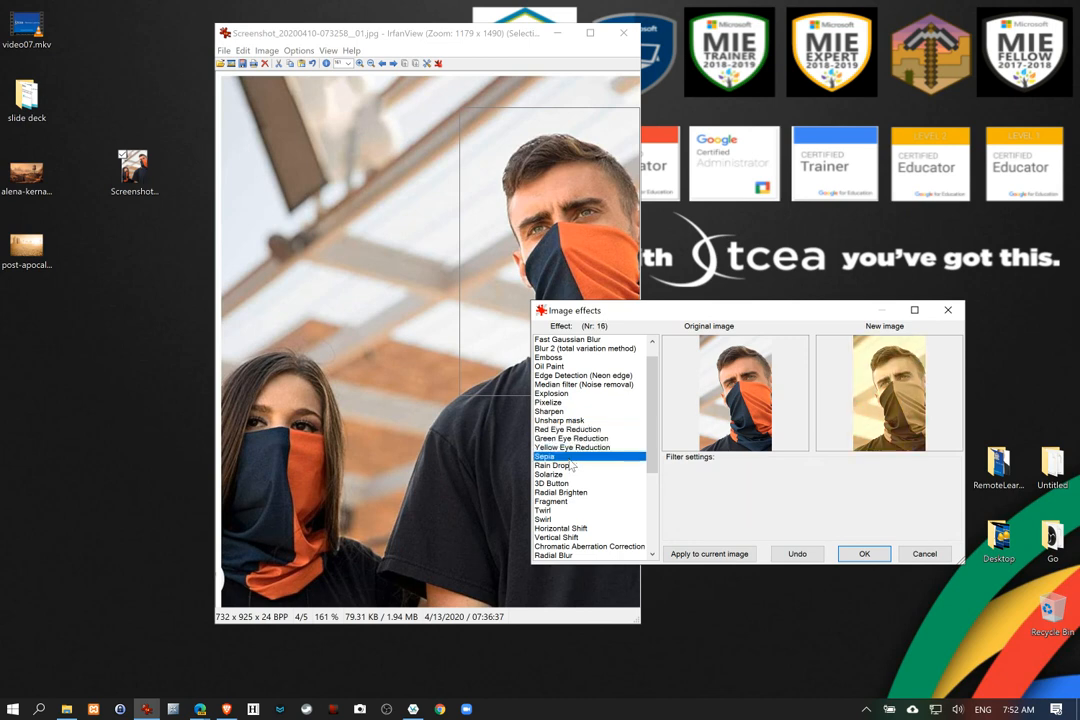
Preview the Rain Drop, Solarize, 3D Button, Radial Brighten, Fragment and Twirl effects on the selection
key(Down)
key(Down)
key(Down)
key(Down)
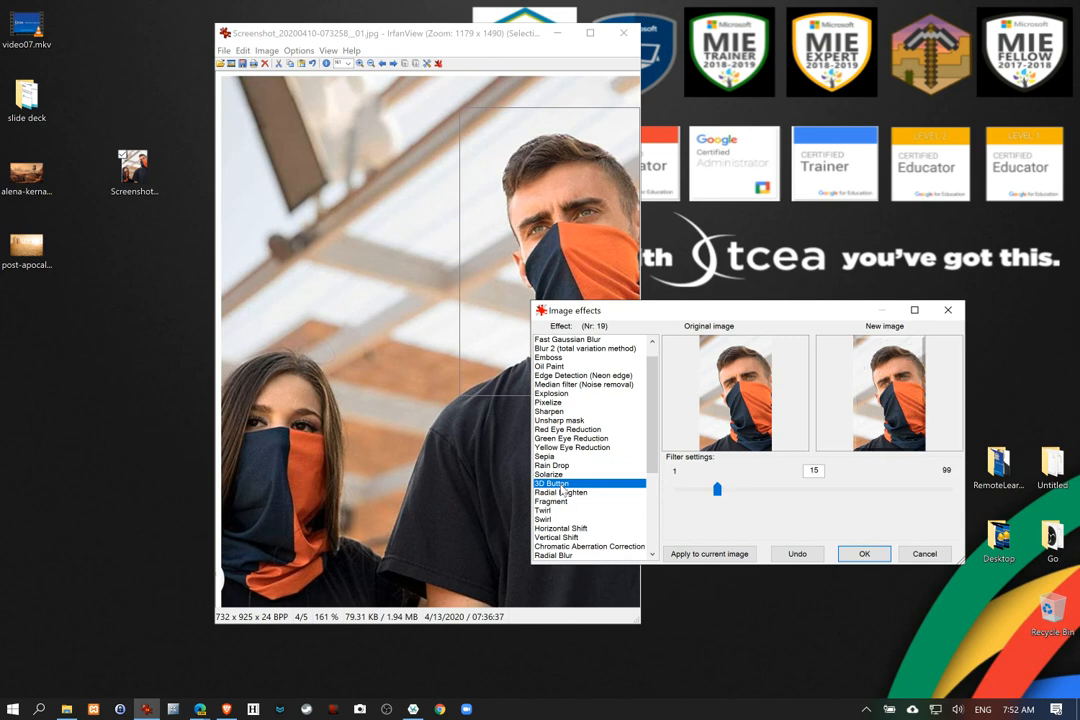
key(Up)
key(Down)
key(Down)
key(Down)
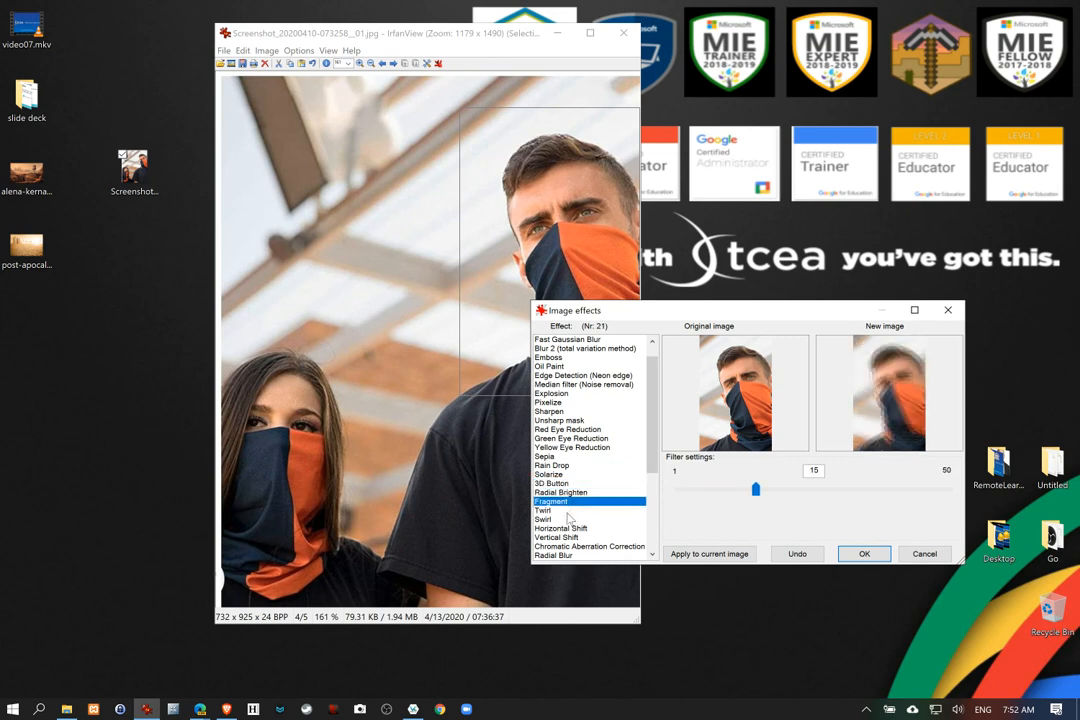
key(Up)
key(Down)
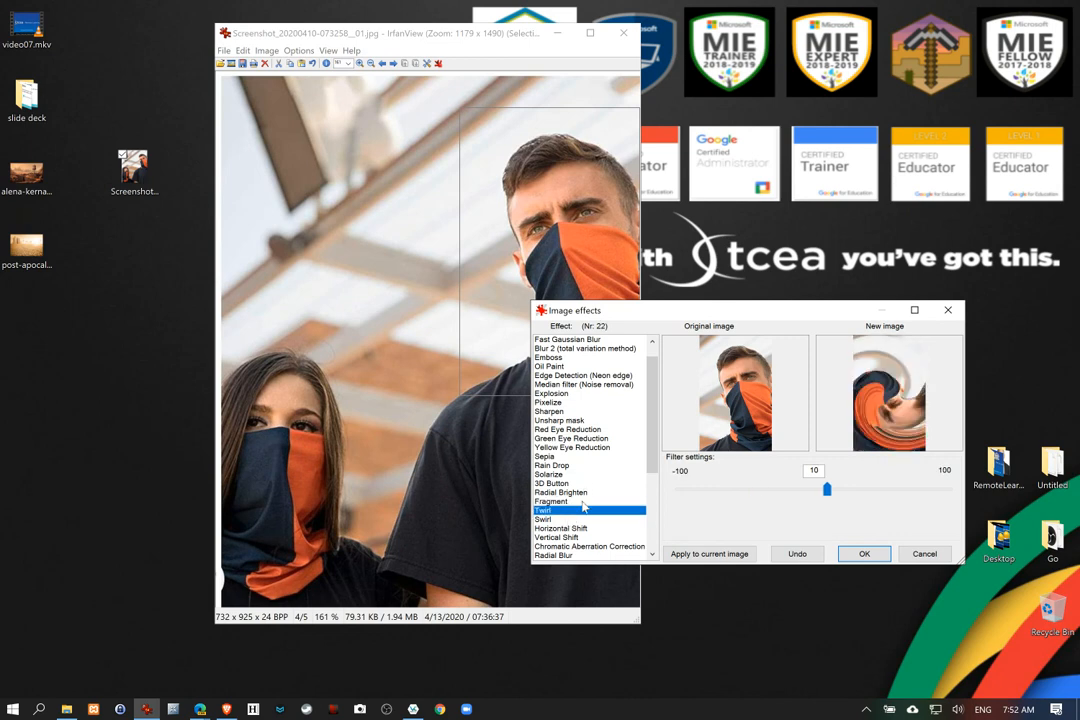
Preview the Swirl, Horizontal Shift, Chromatic Aberration Correction and Vertical Shift effects
scroll(584, 510, down, 2)
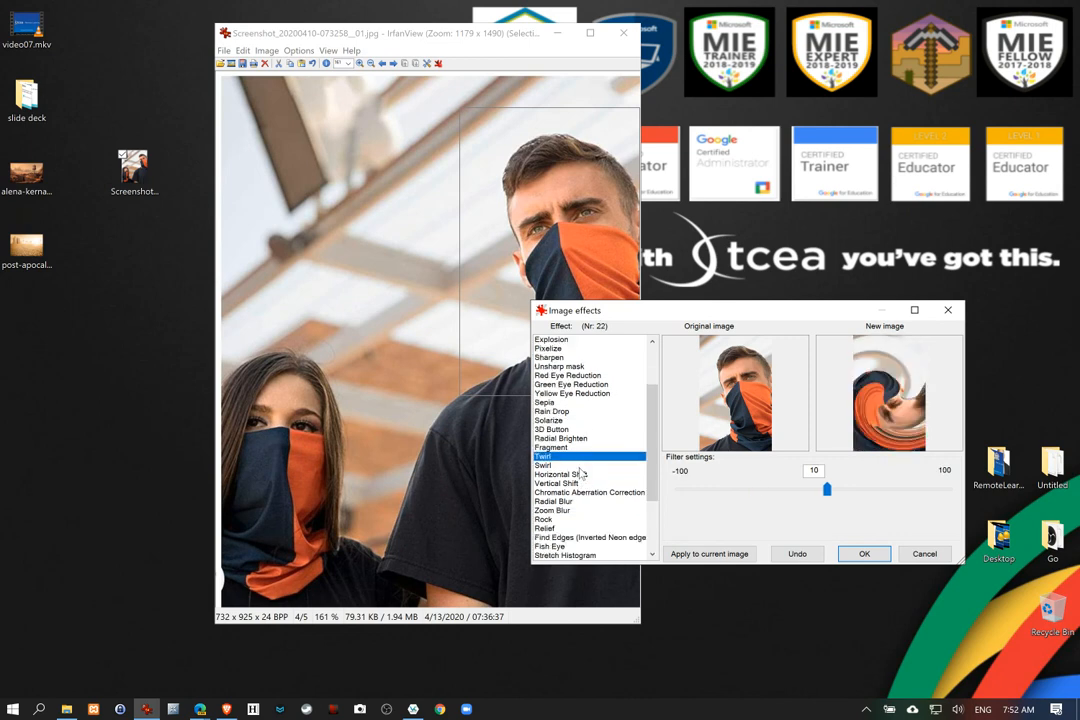
click(570, 466)
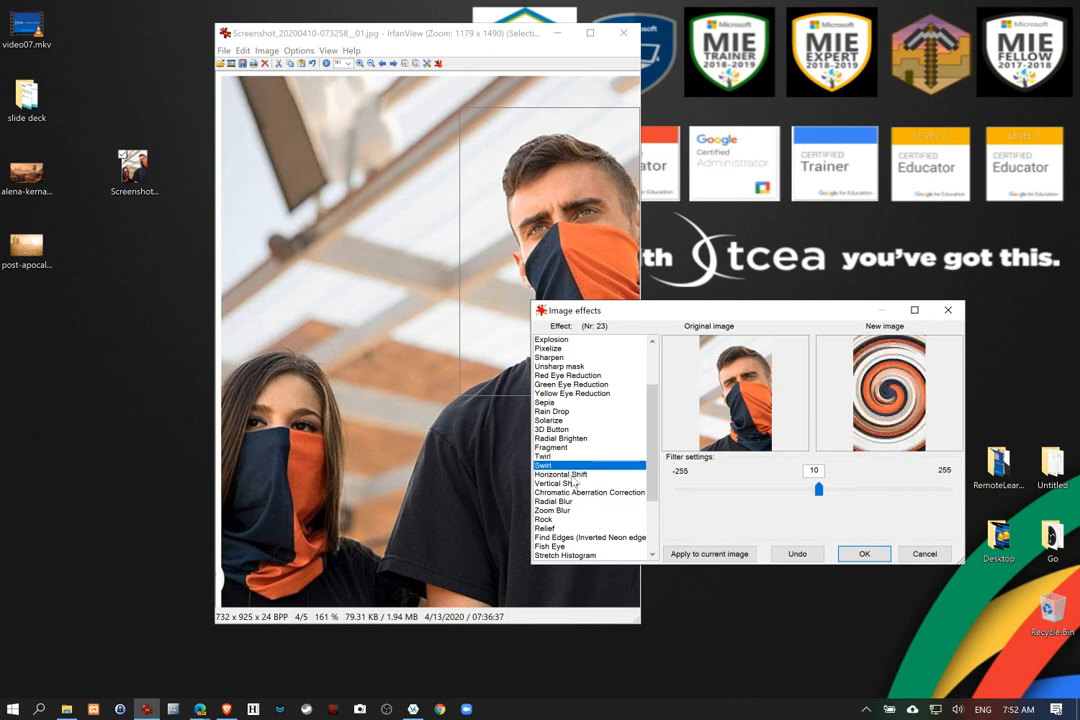
click(573, 474)
click(577, 490)
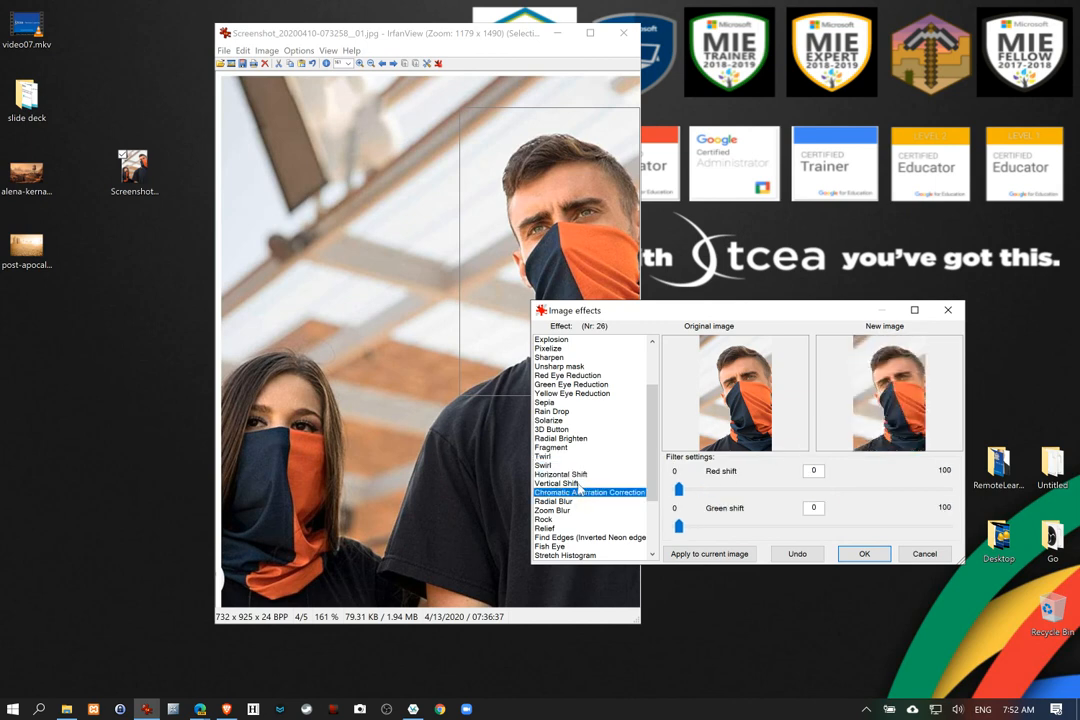
click(582, 484)
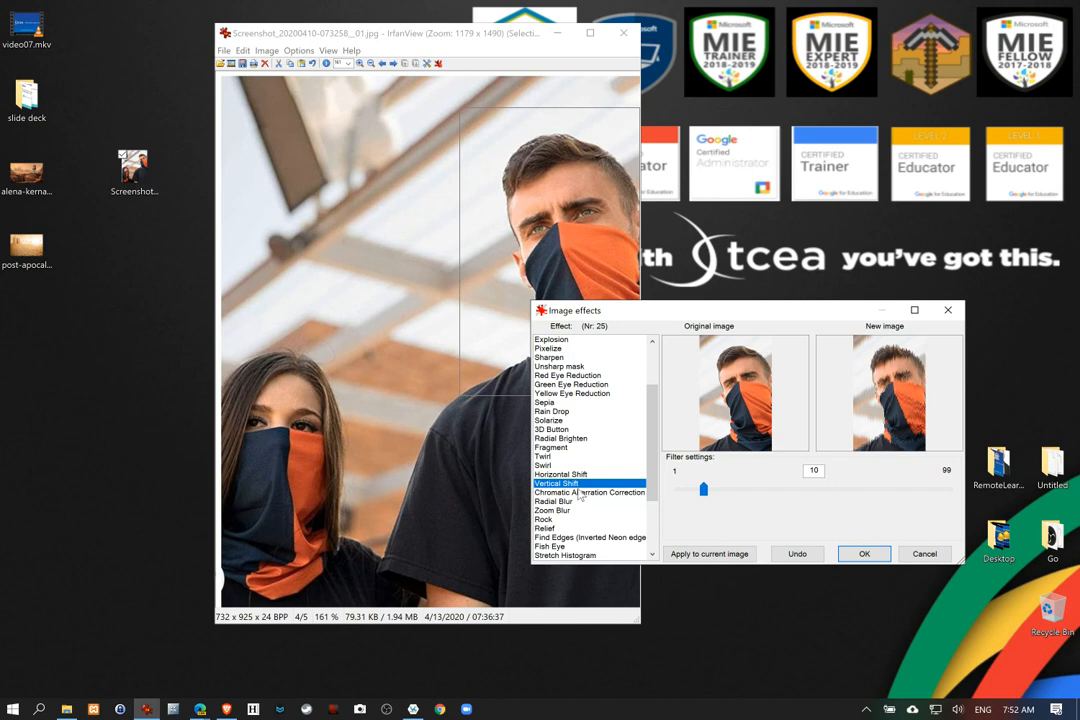
Look over the Radial Blur and Zoom Blur effects, and apply the Relief effect to the selected area
click(580, 474)
click(580, 492)
click(577, 501)
click(573, 510)
click(568, 528)
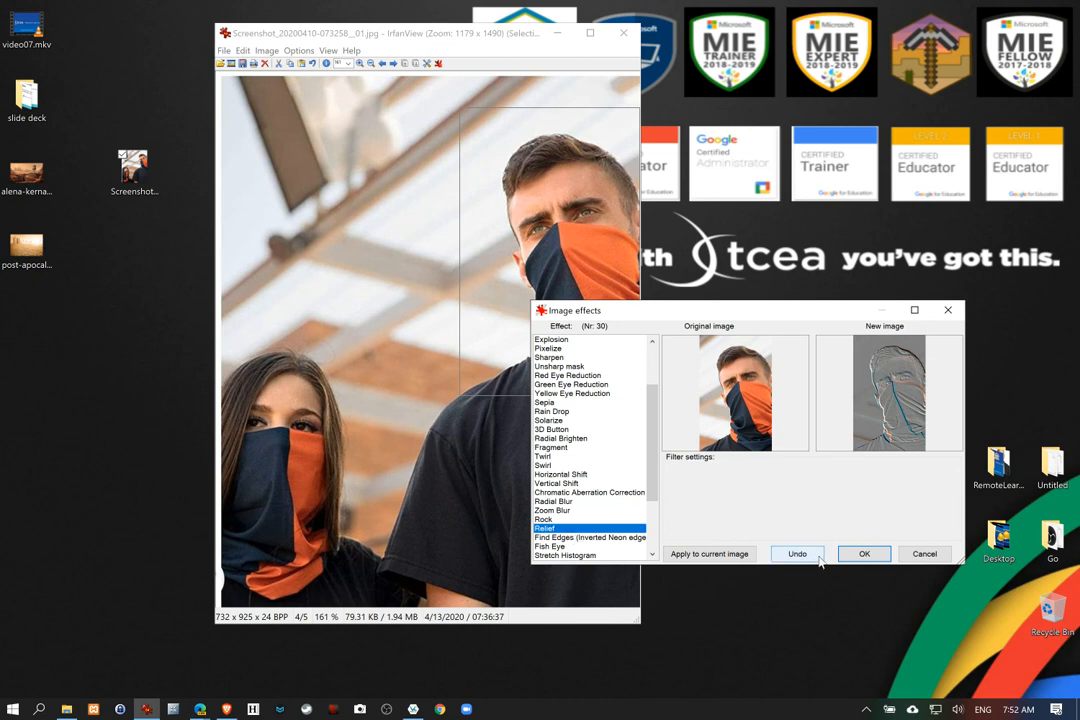
click(853, 555)
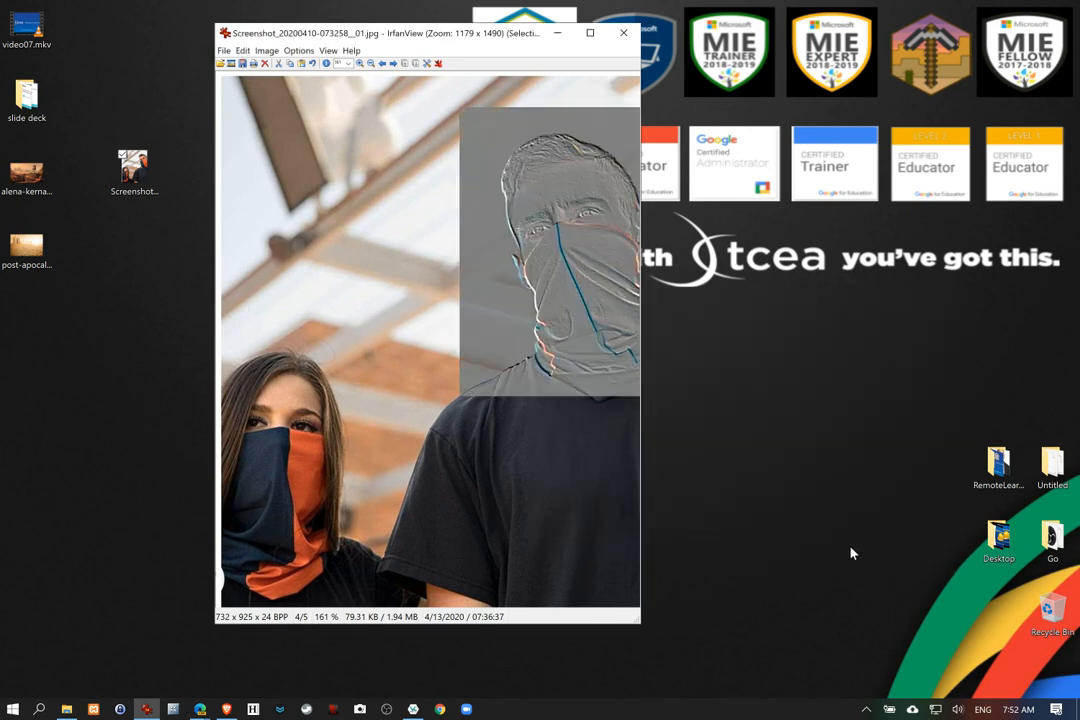
Give the photo a rounded rectangle shape with corner value 100 and a 15-pixel shadow
click(296, 51)
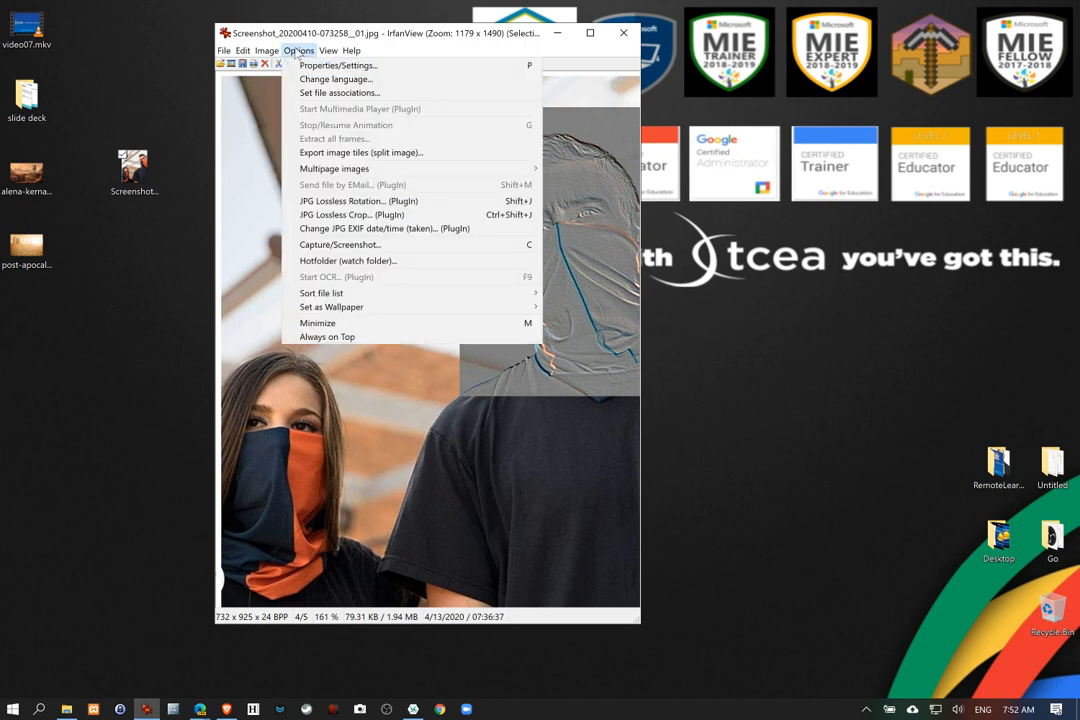
mouse_move(266, 51)
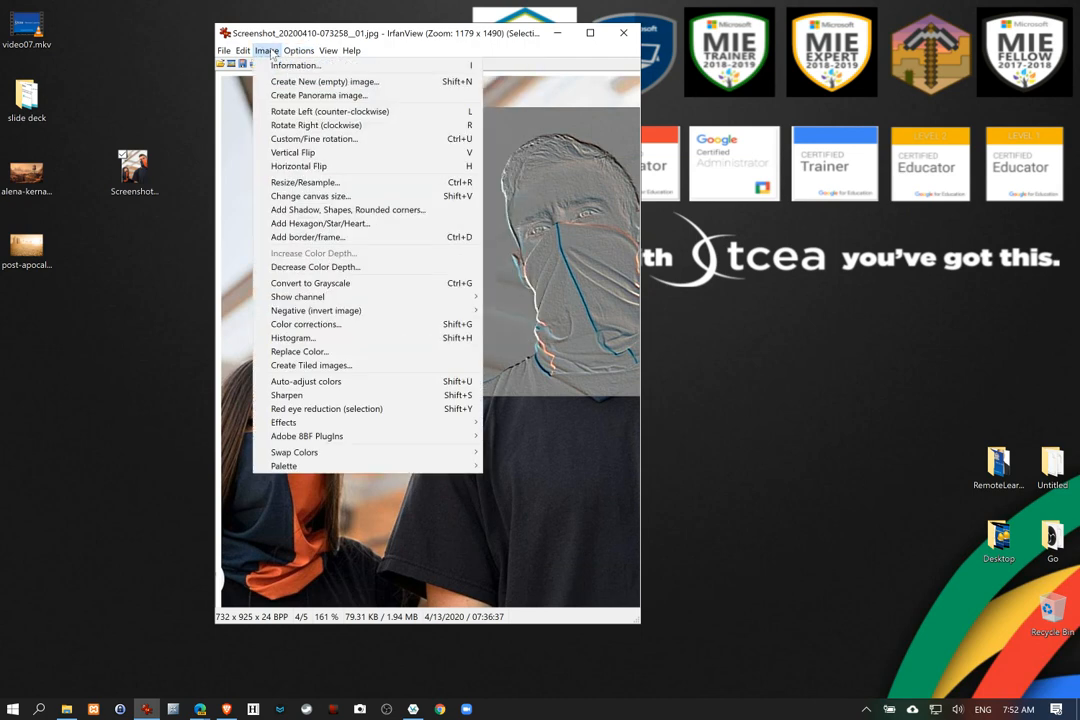
click(336, 210)
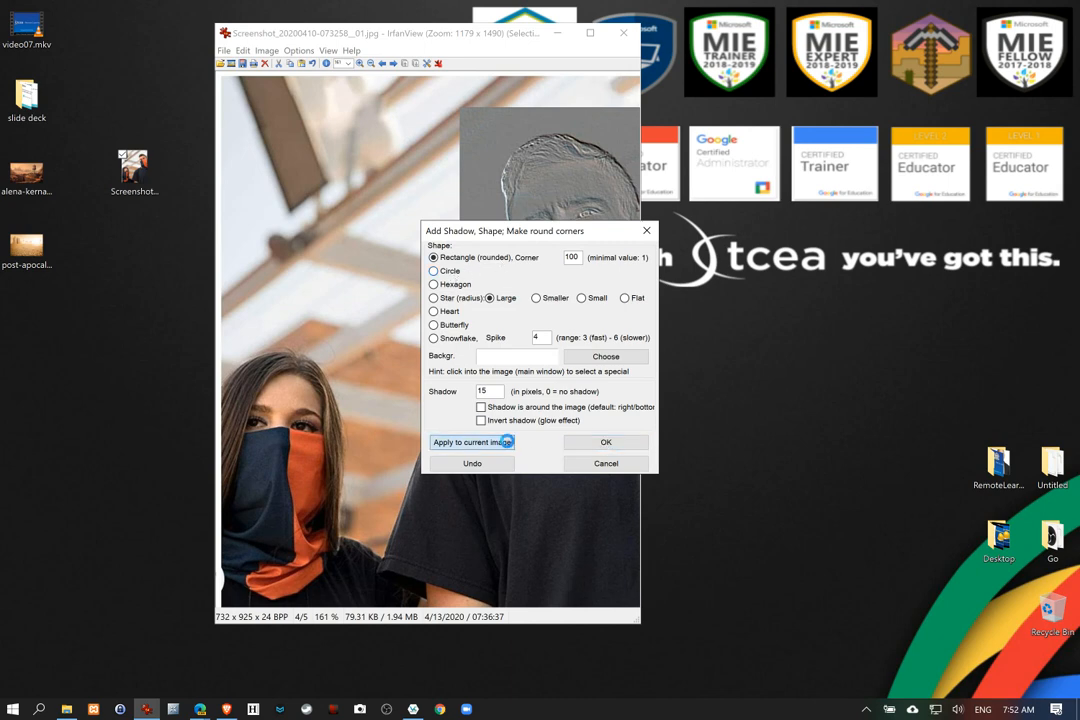
click(502, 441)
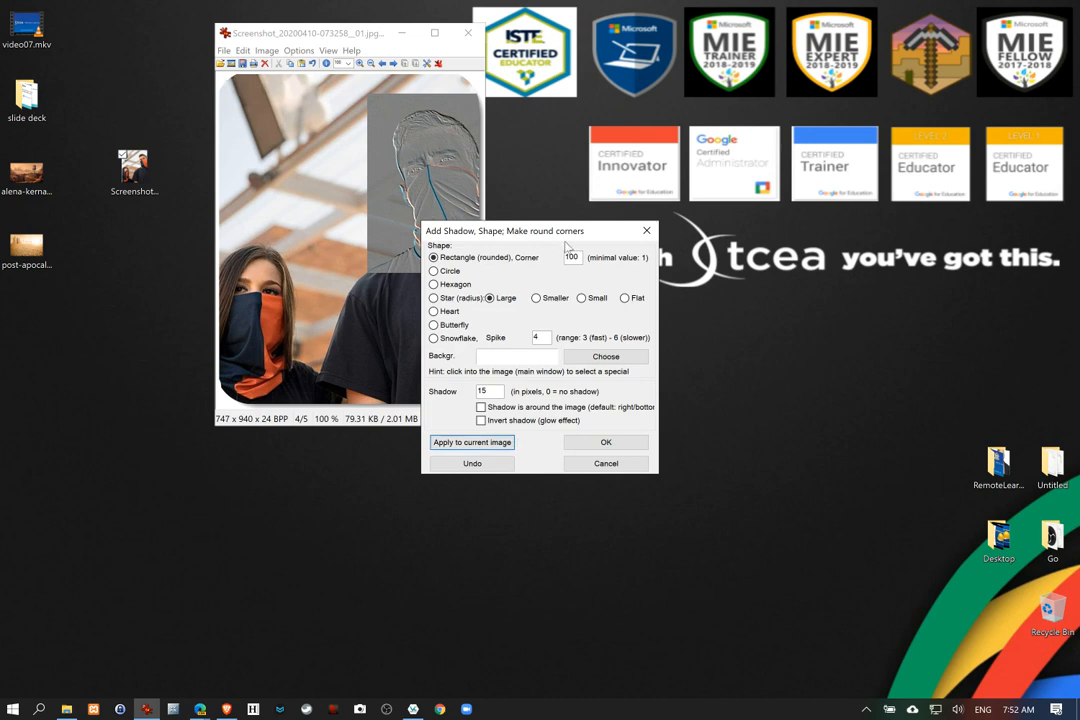
drag(478, 231, 666, 174)
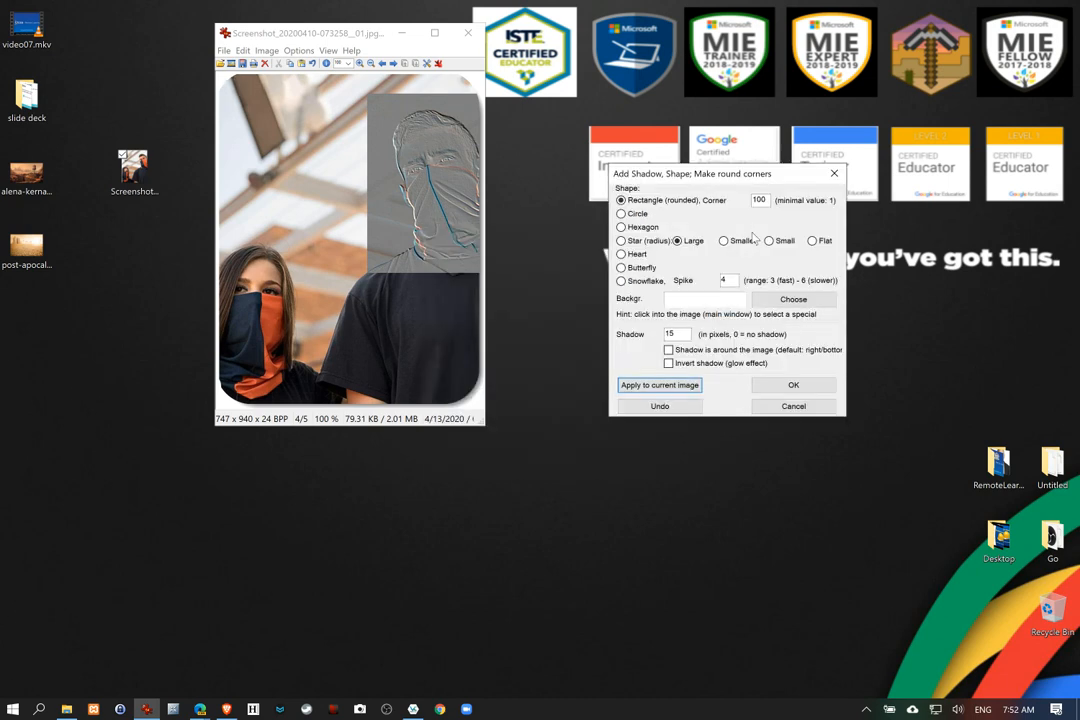
click(806, 392)
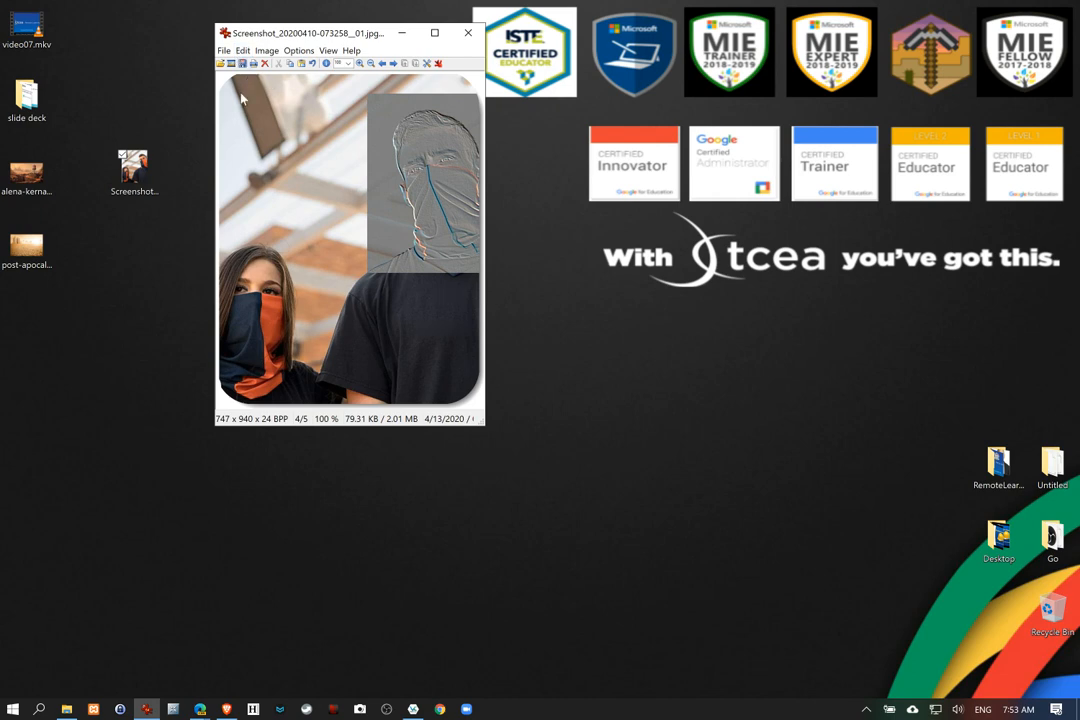
Save the picture to the Desktop as a PNG named roundedcorners and place its icon below the original screenshot's icon
click(224, 50)
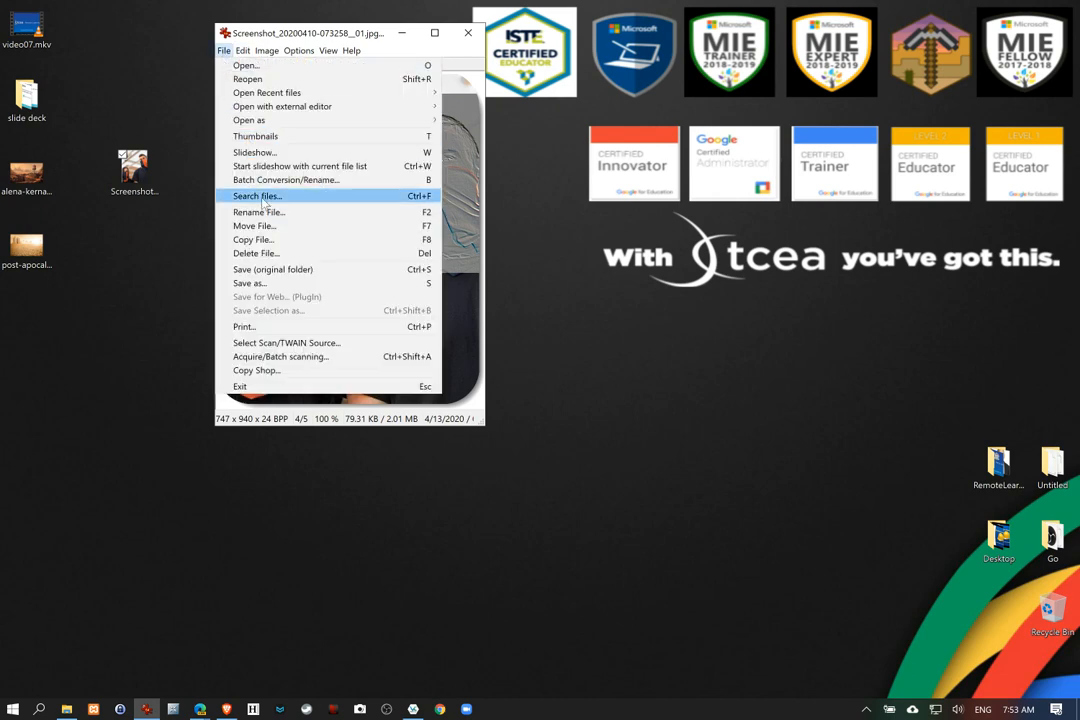
click(245, 283)
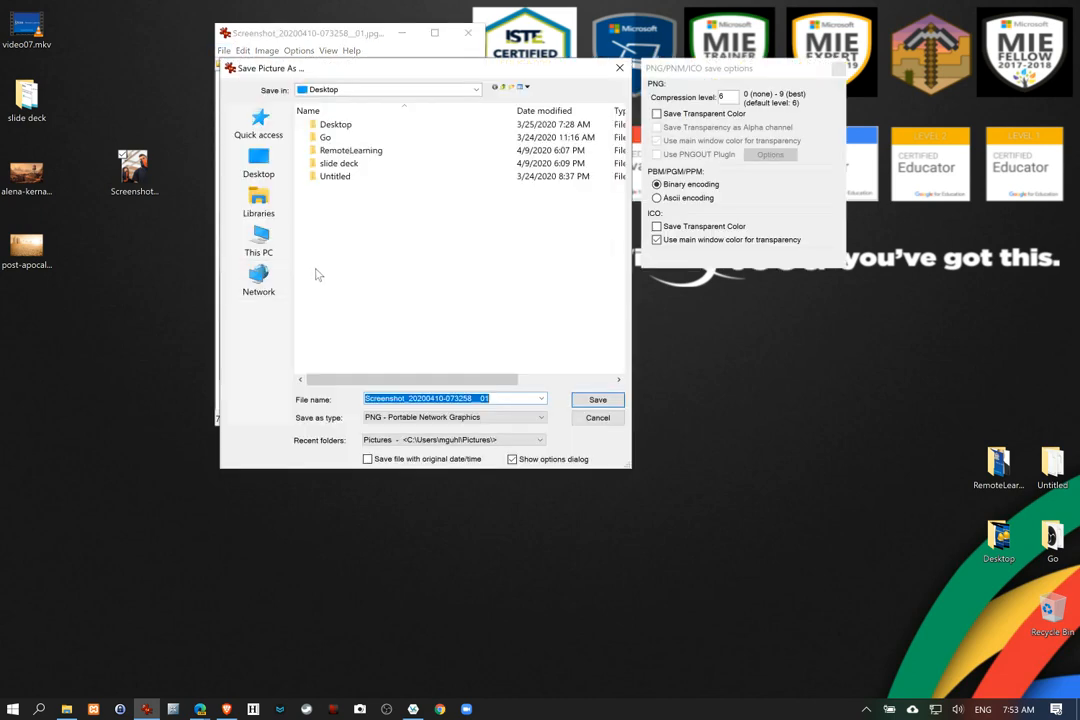
click(258, 165)
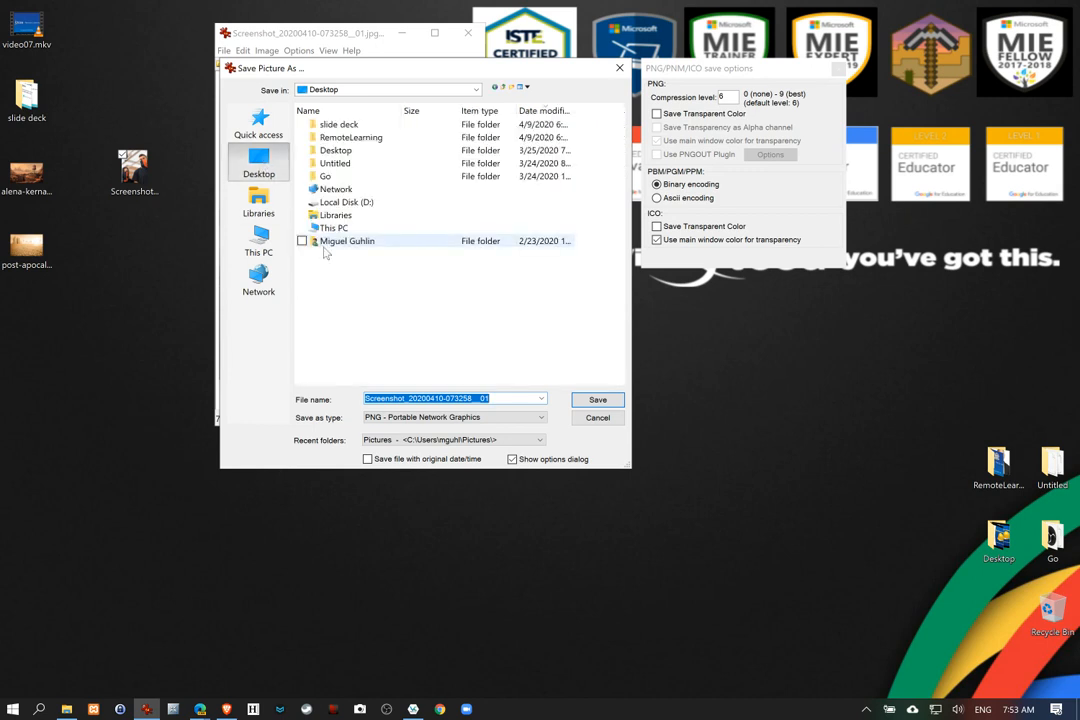
text(roundedcorners)
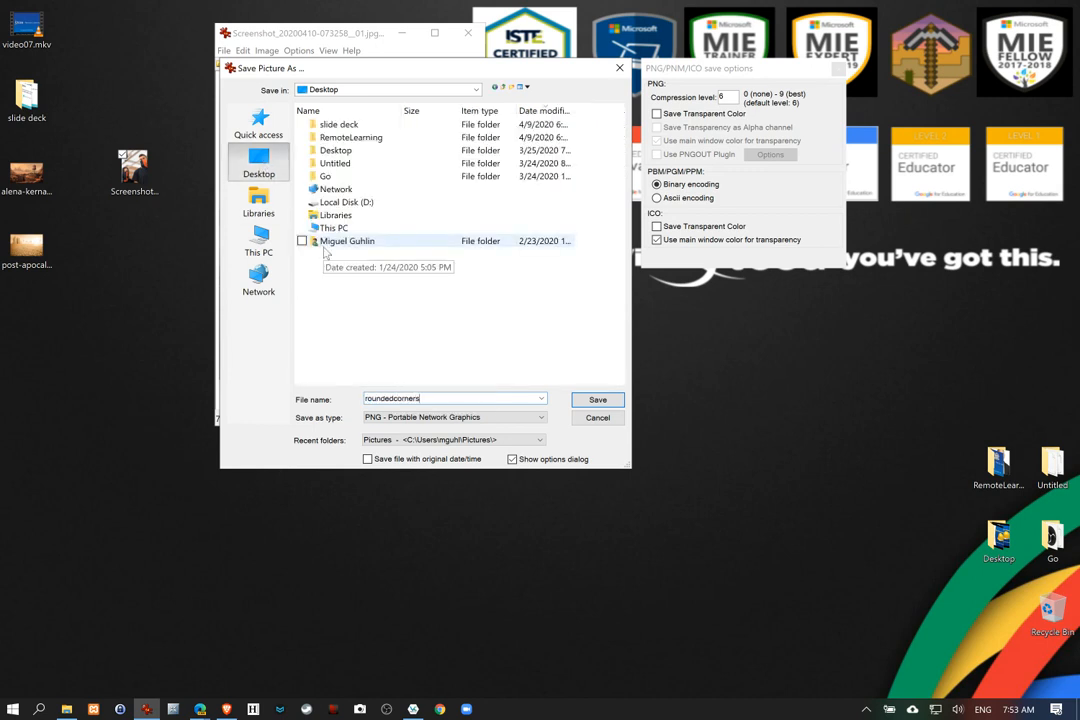
key(Return)
drag(31, 316, 138, 245)
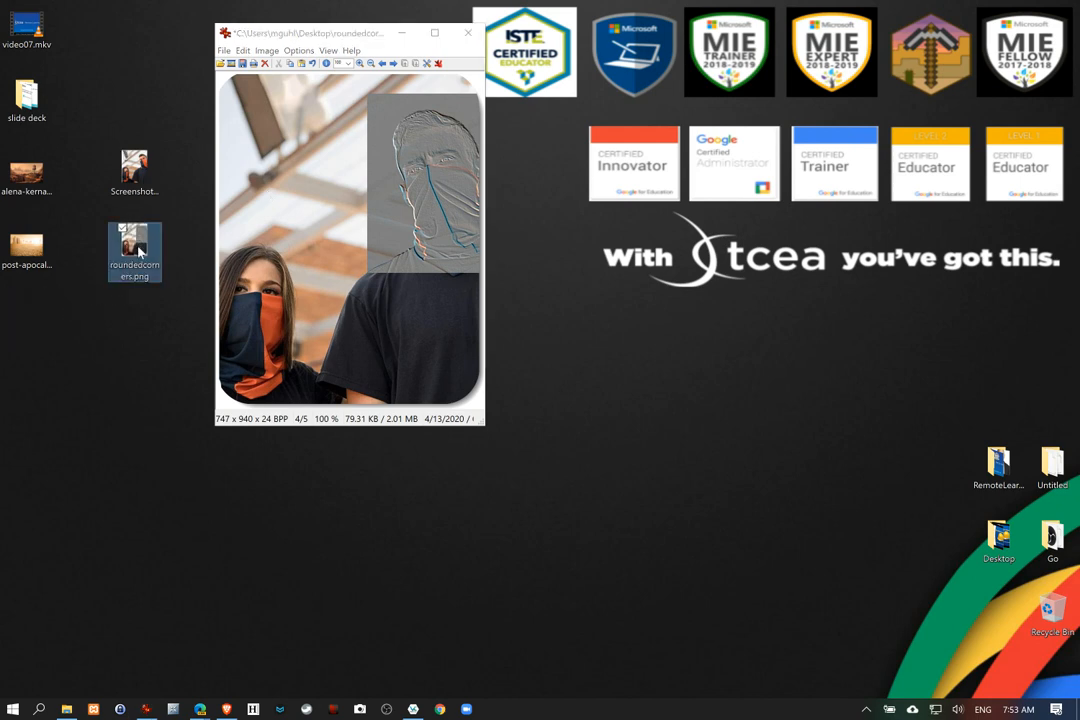
Select a rectangular area around the woman at the photo's lower left, cut that selection, and undo the cut
click(395, 188)
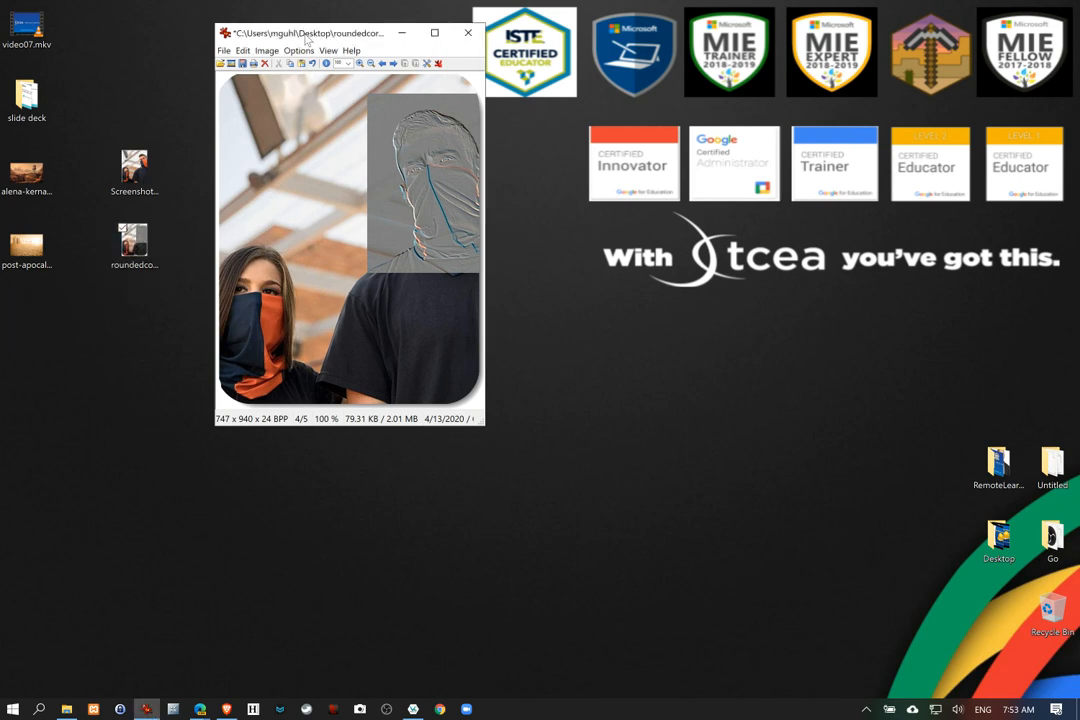
drag(221, 241, 315, 386)
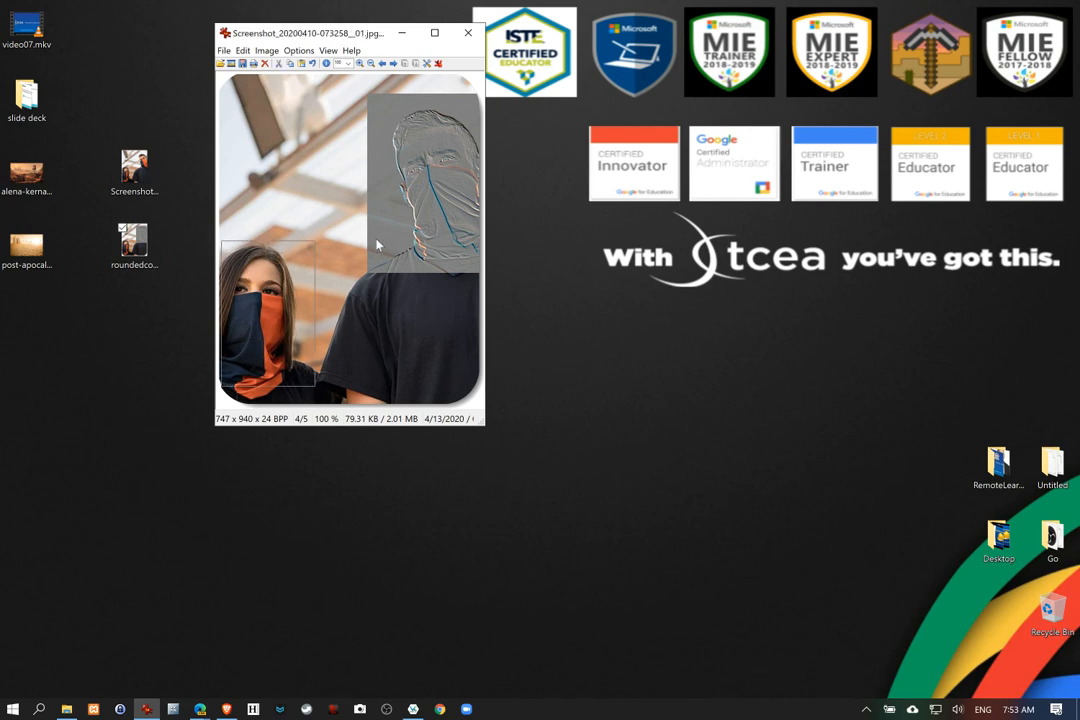
key(ctrl+x)
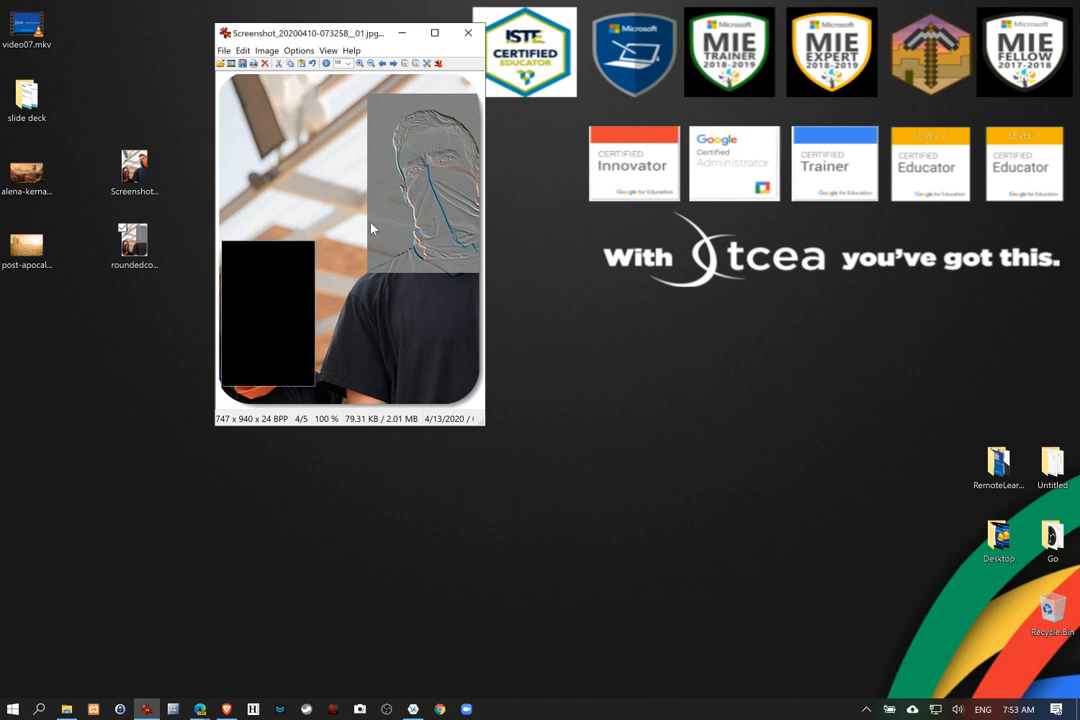
click(243, 51)
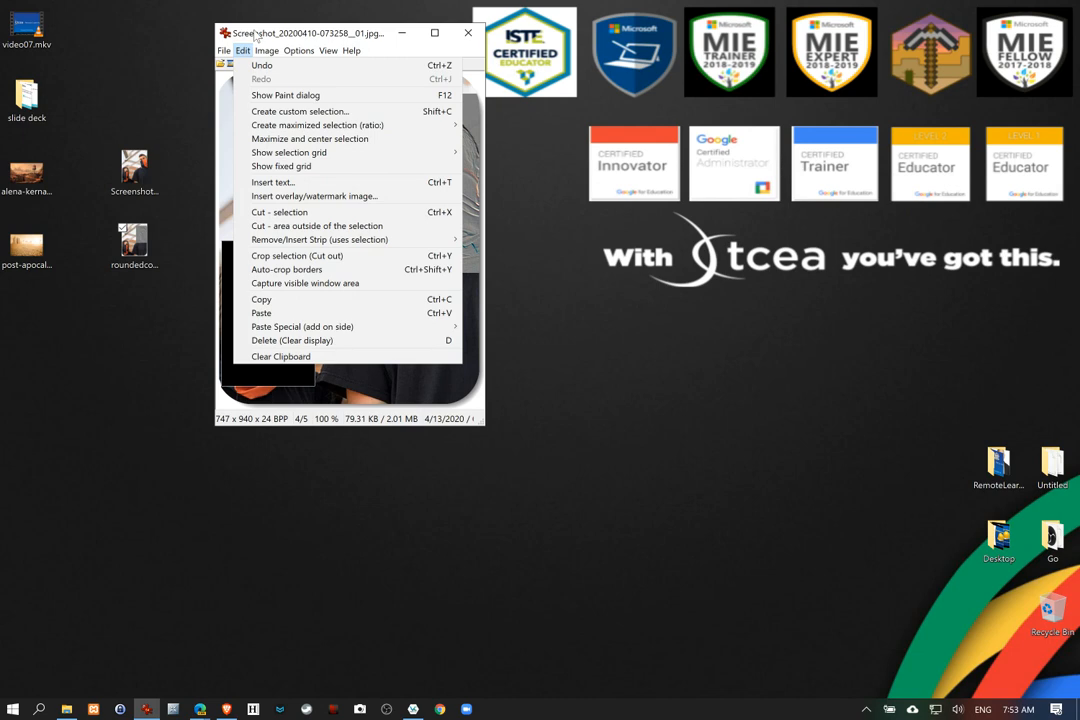
click(261, 65)
Cut the area outside the selection around the woman, and undo that cut
click(244, 51)
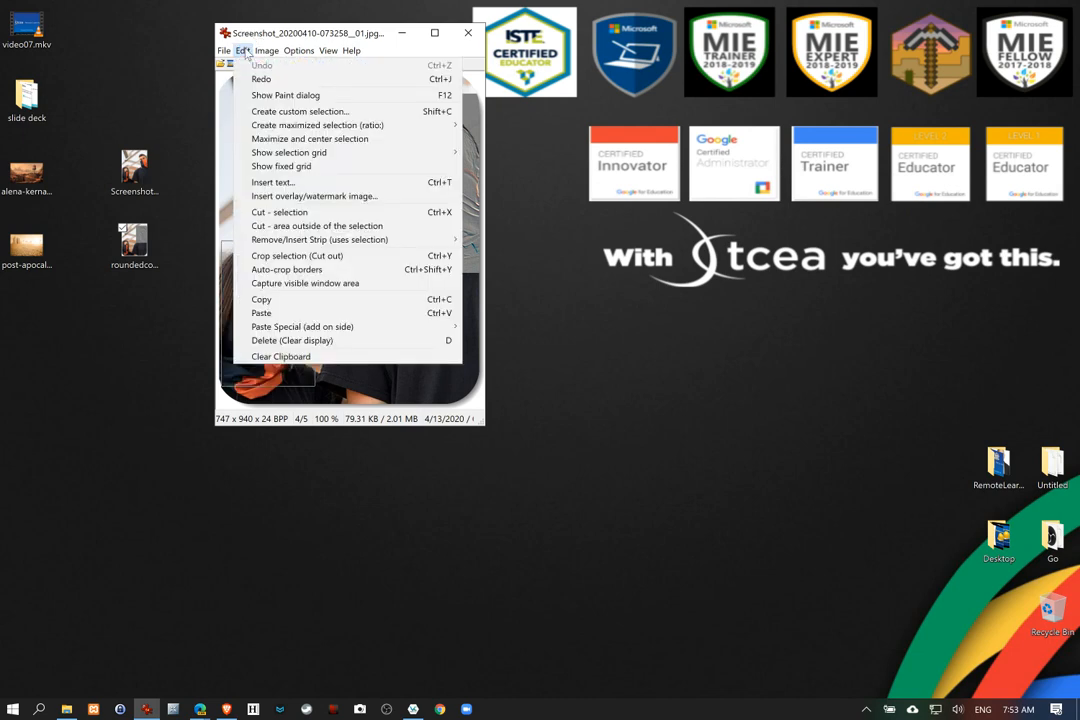
click(349, 227)
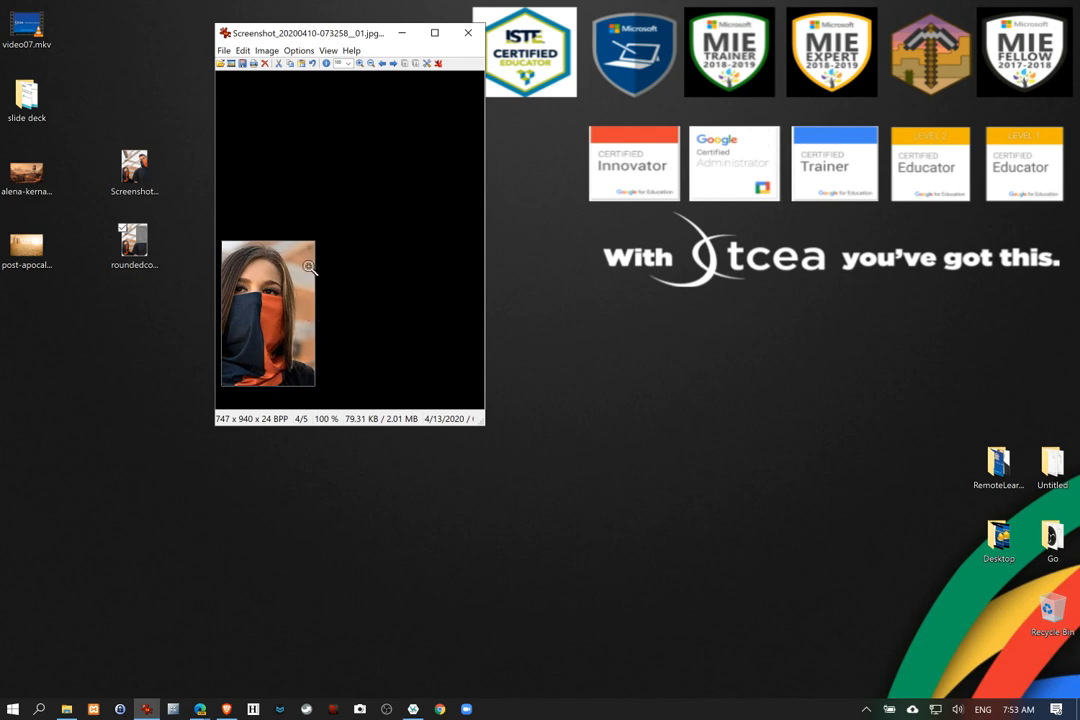
key(ctrl+z)
Crop the photo to the selection around the woman
click(243, 51)
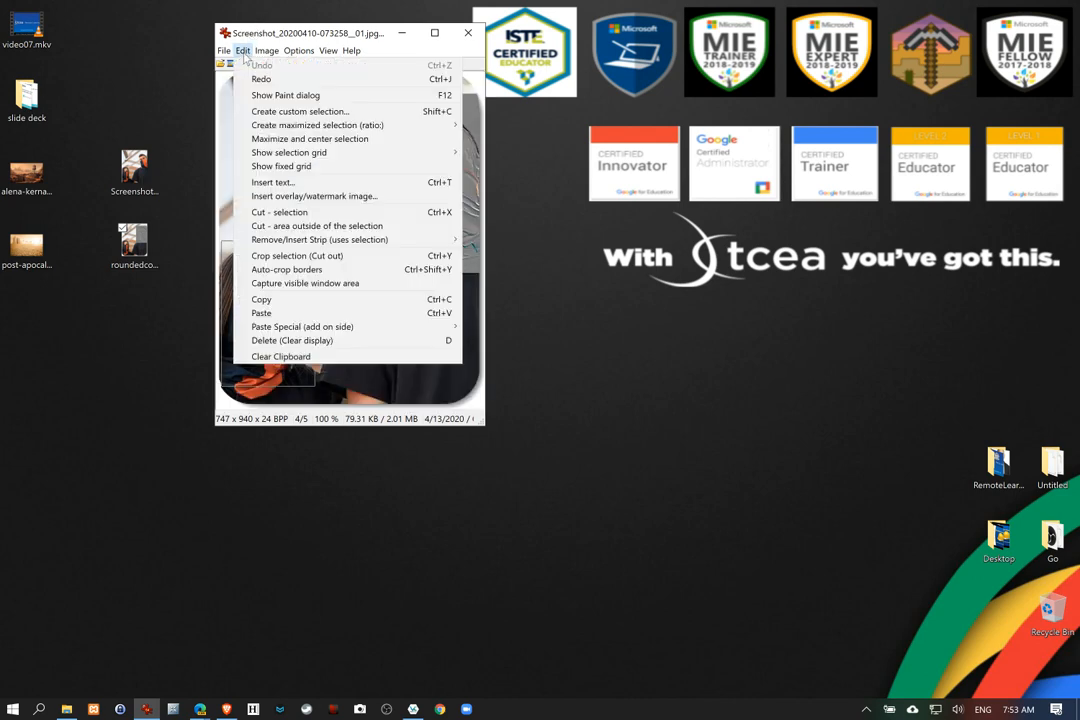
click(297, 256)
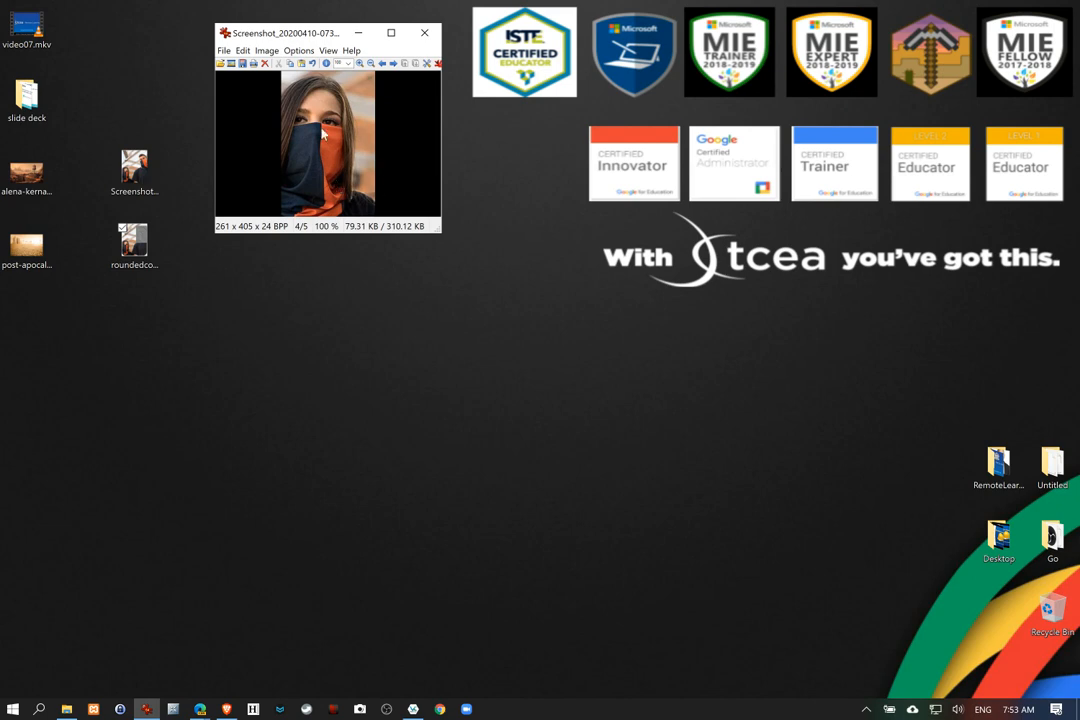
Play a full-screen slideshow of all images in the Desktop's RemoteLearning folder, and exit it after several slides
click(266, 51)
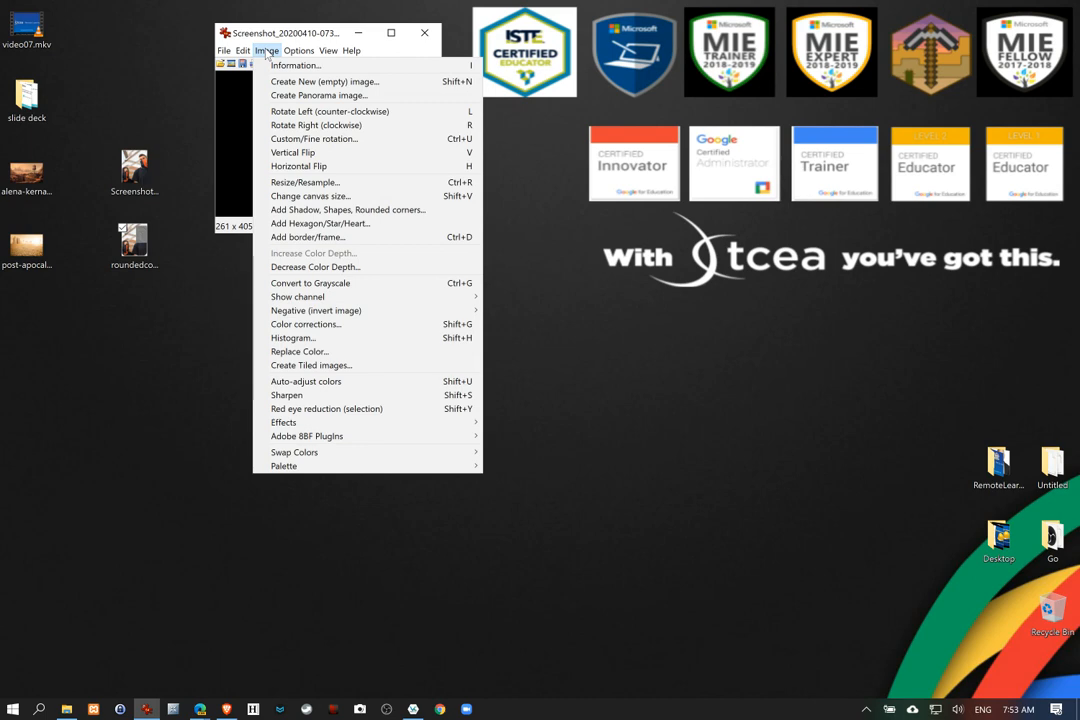
mouse_move(224, 51)
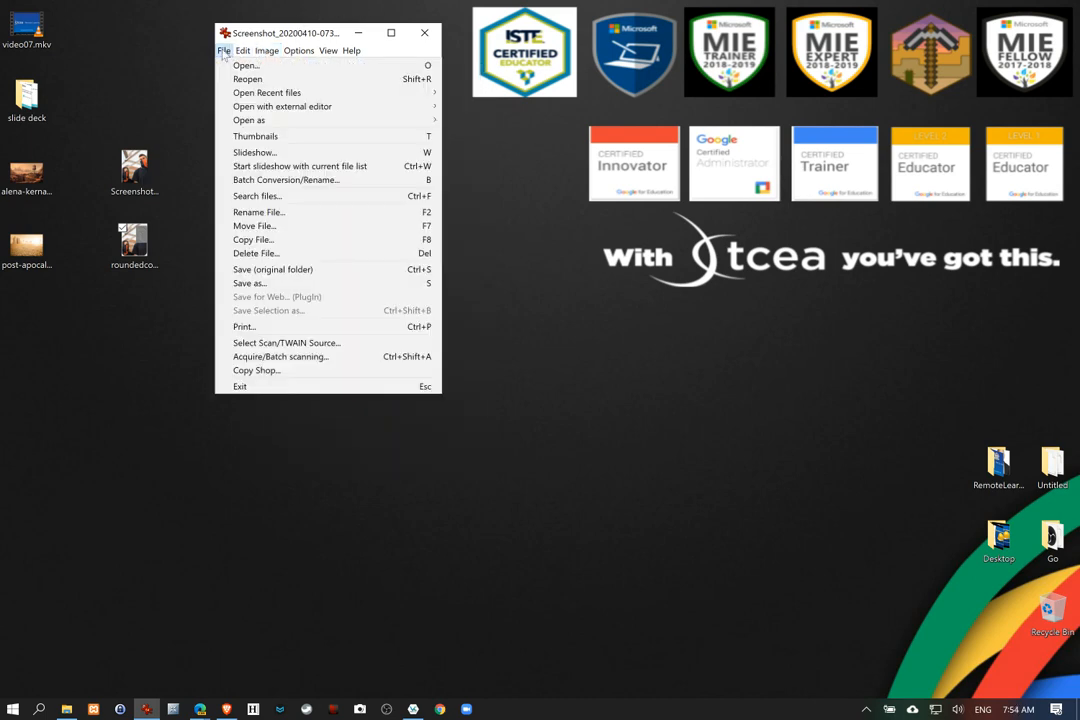
click(255, 152)
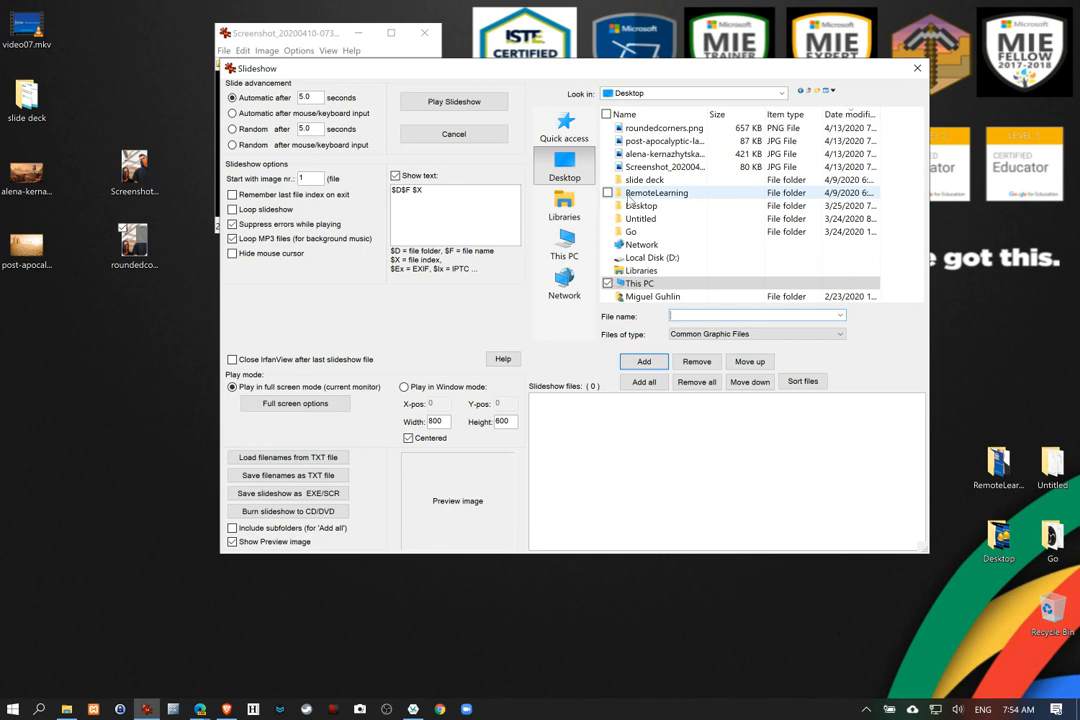
double_click(652, 192)
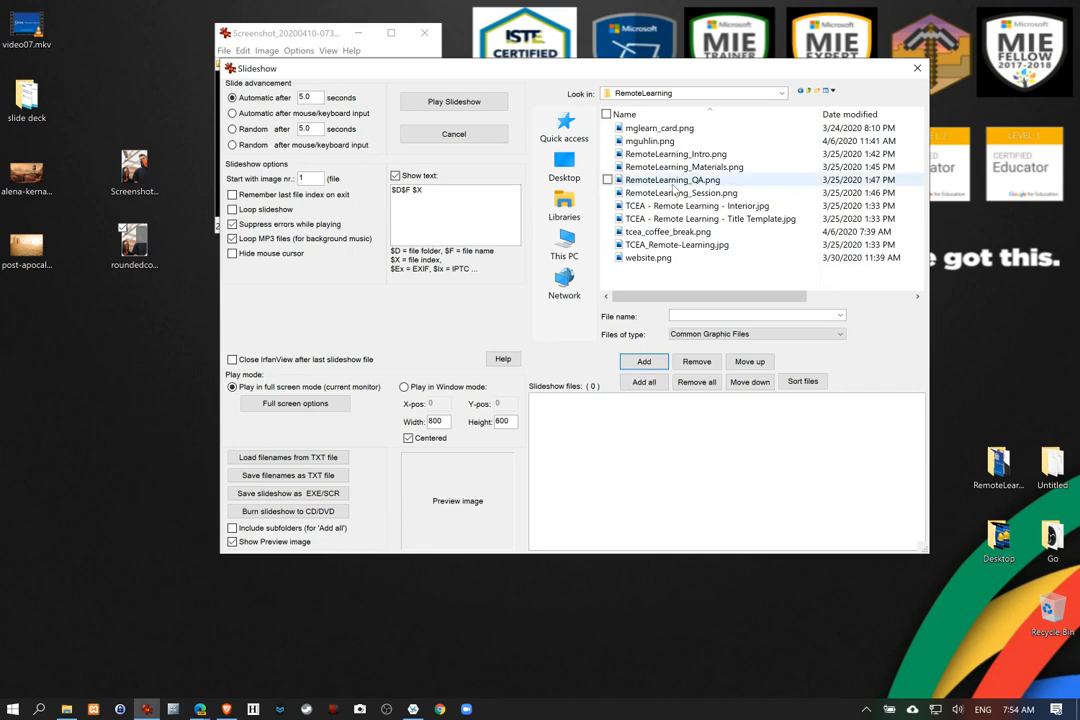
click(645, 382)
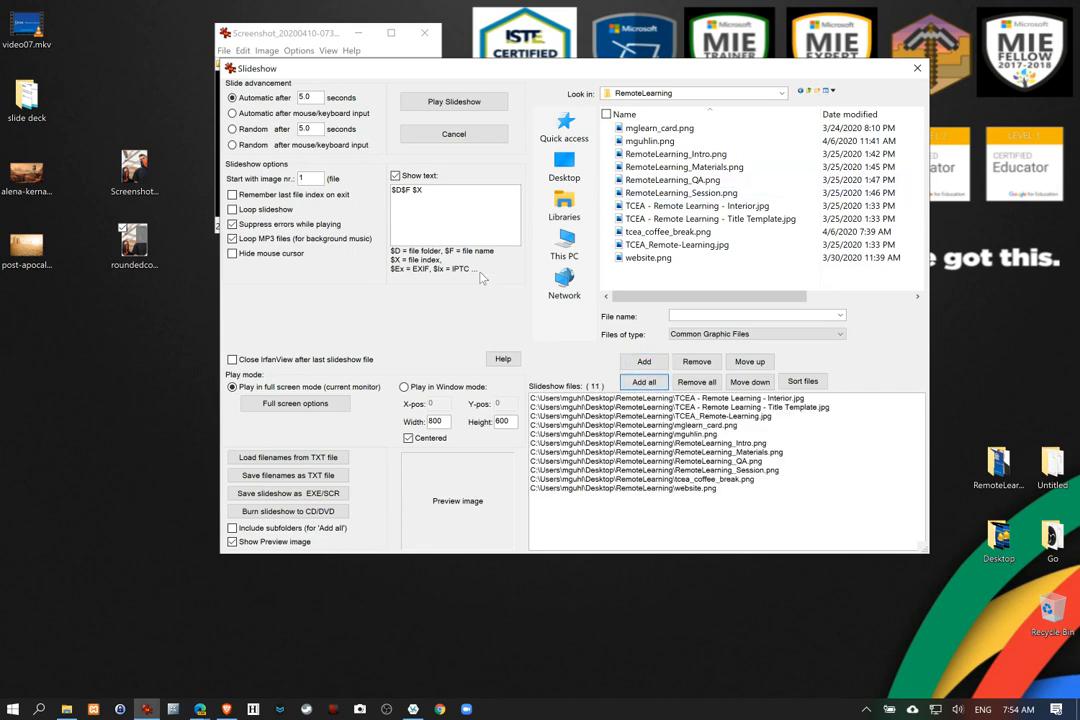
click(456, 103)
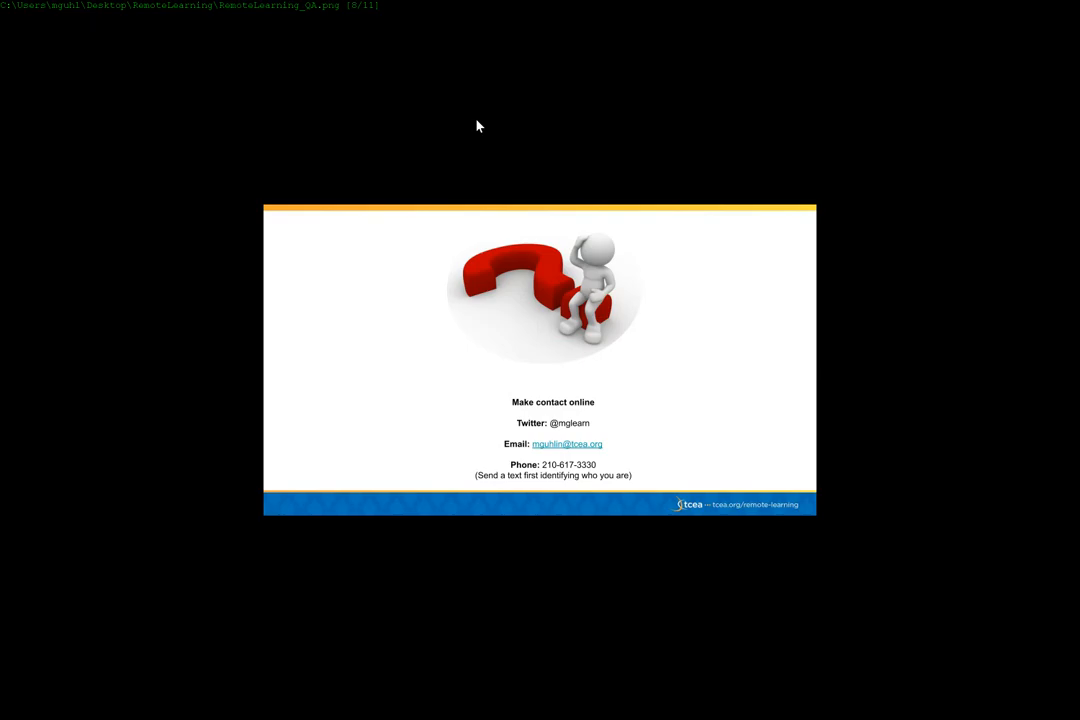
key(Escape)
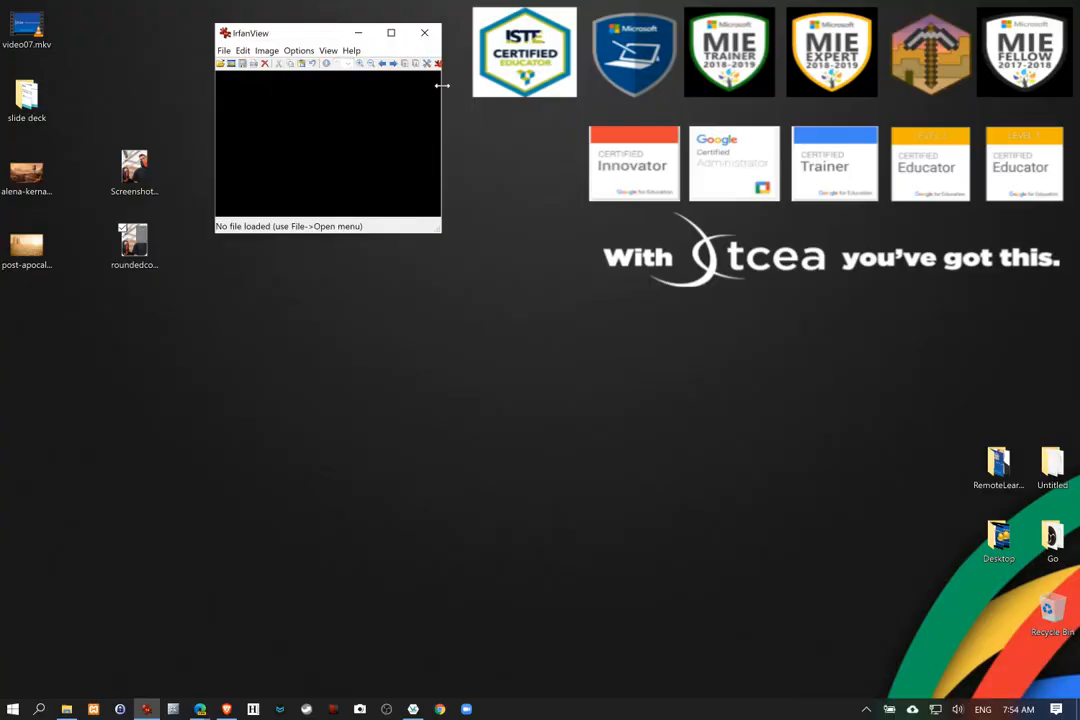
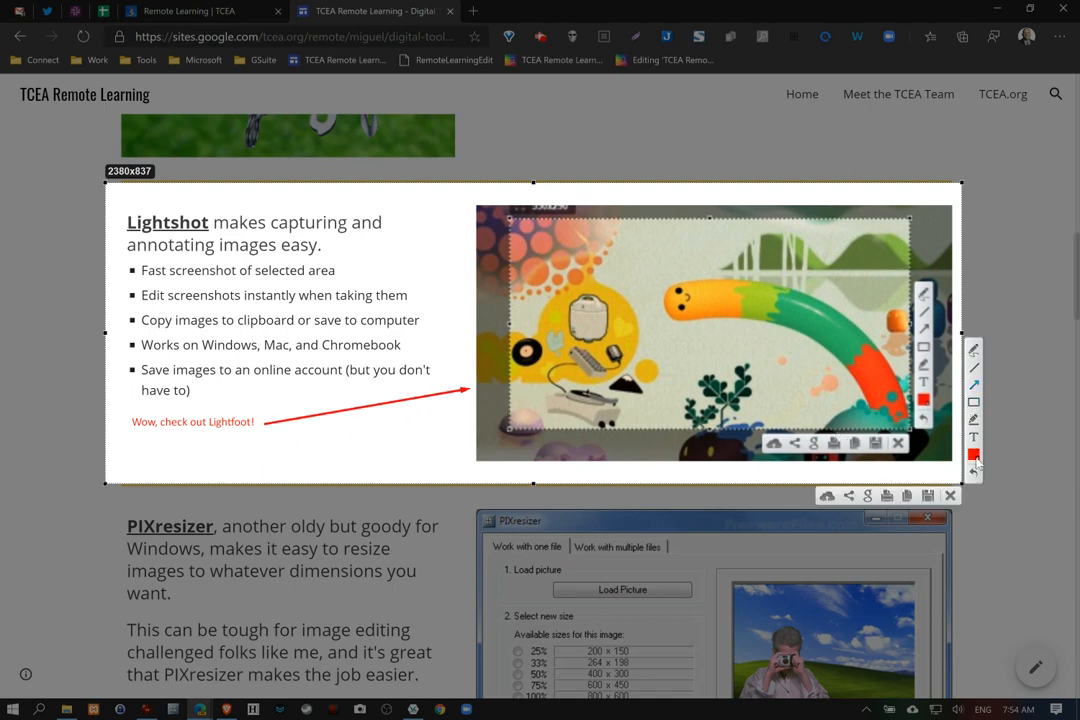
Circle the red text note in the Lightshot capture with the freehand pen and save the capture to the Desktop as lightshot.jpg
click(973, 349)
mouse_move(183, 404)
mouse_down()
mouse_move(175, 466)
mouse_move(142, 410)
mouse_up()
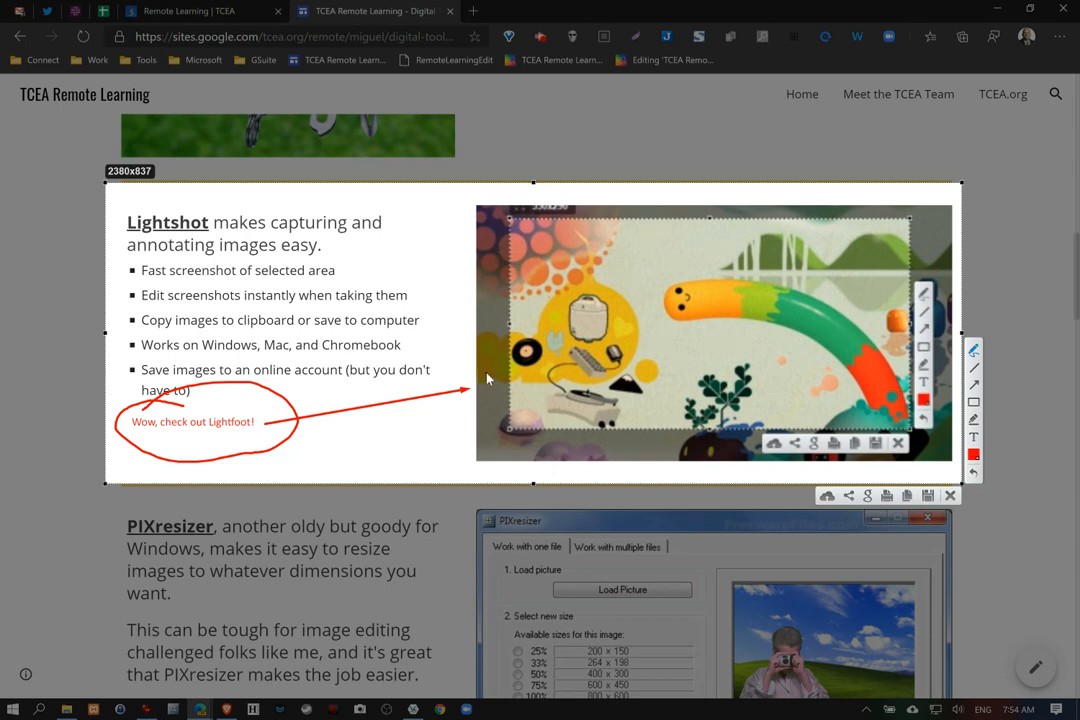
click(927, 498)
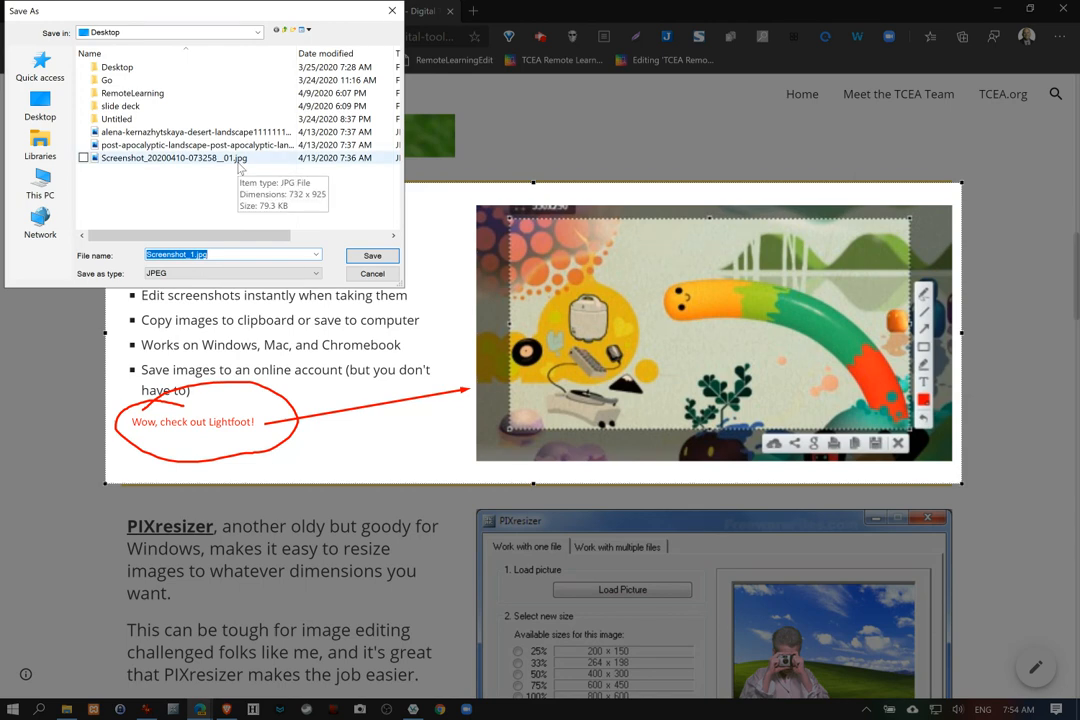
text(l)
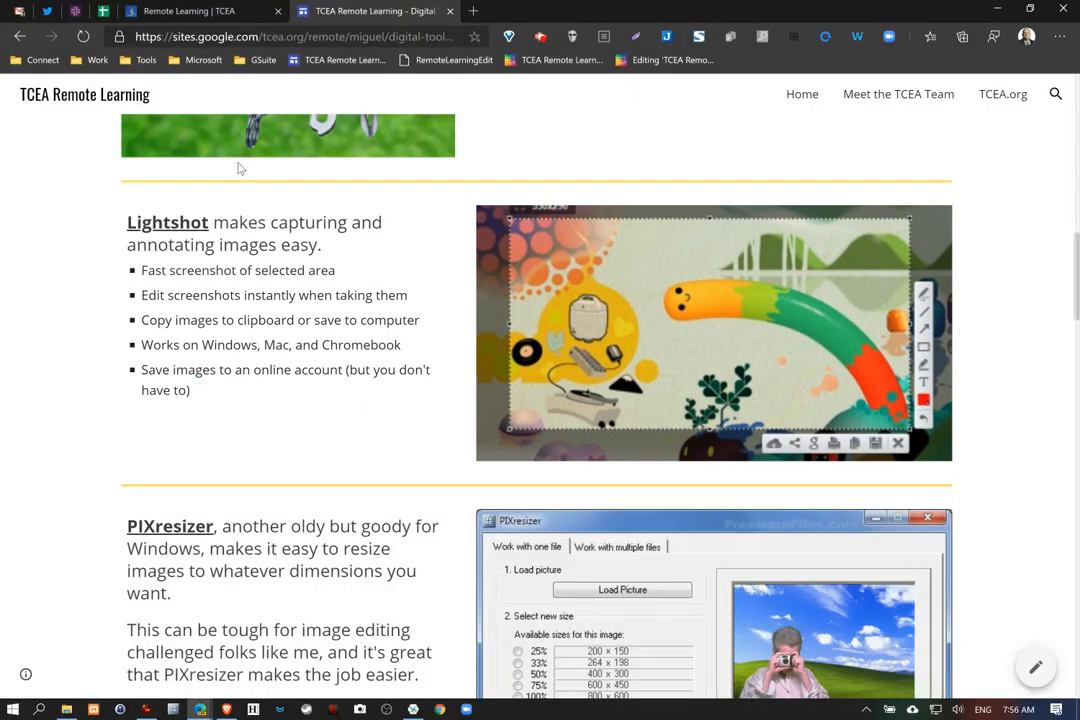
Minimize the browser, open lightshot.jpg from the Desktop in IrfanView, and bring up the effects browser
click(997, 8)
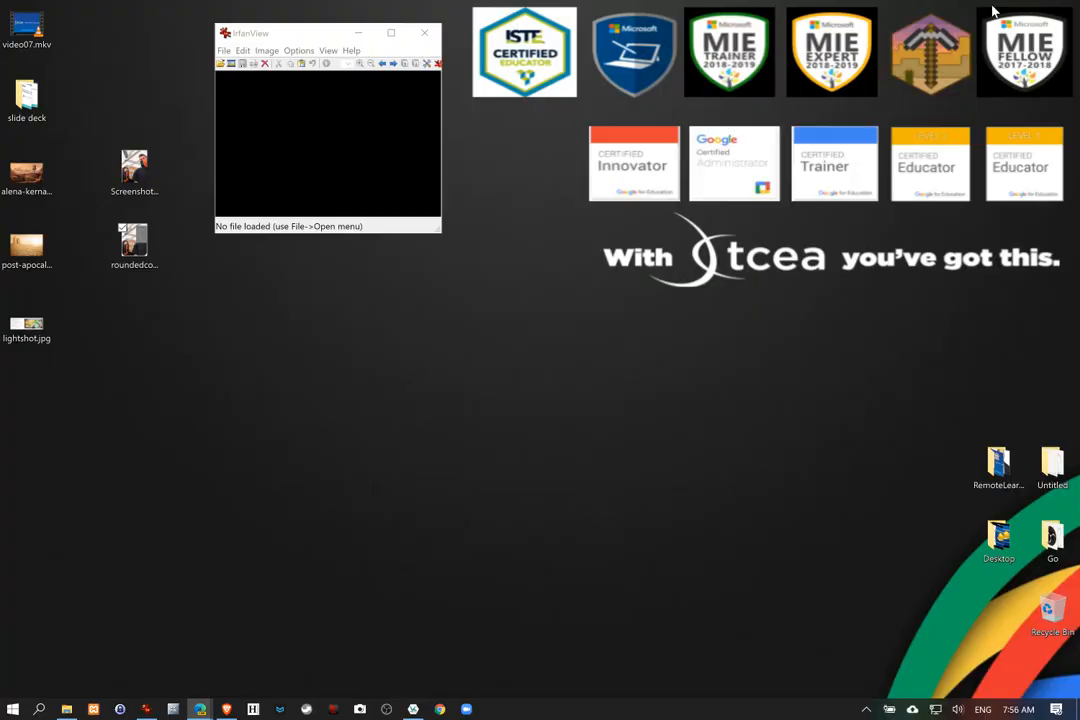
drag(38, 334, 330, 196)
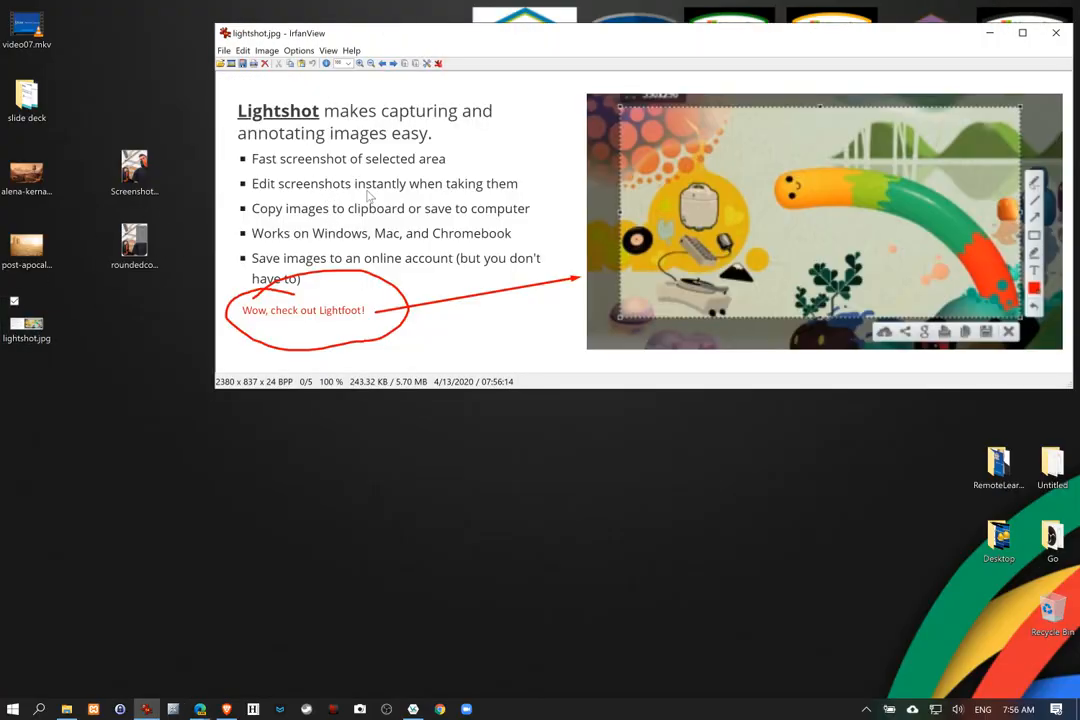
click(298, 50)
mouse_move(273, 55)
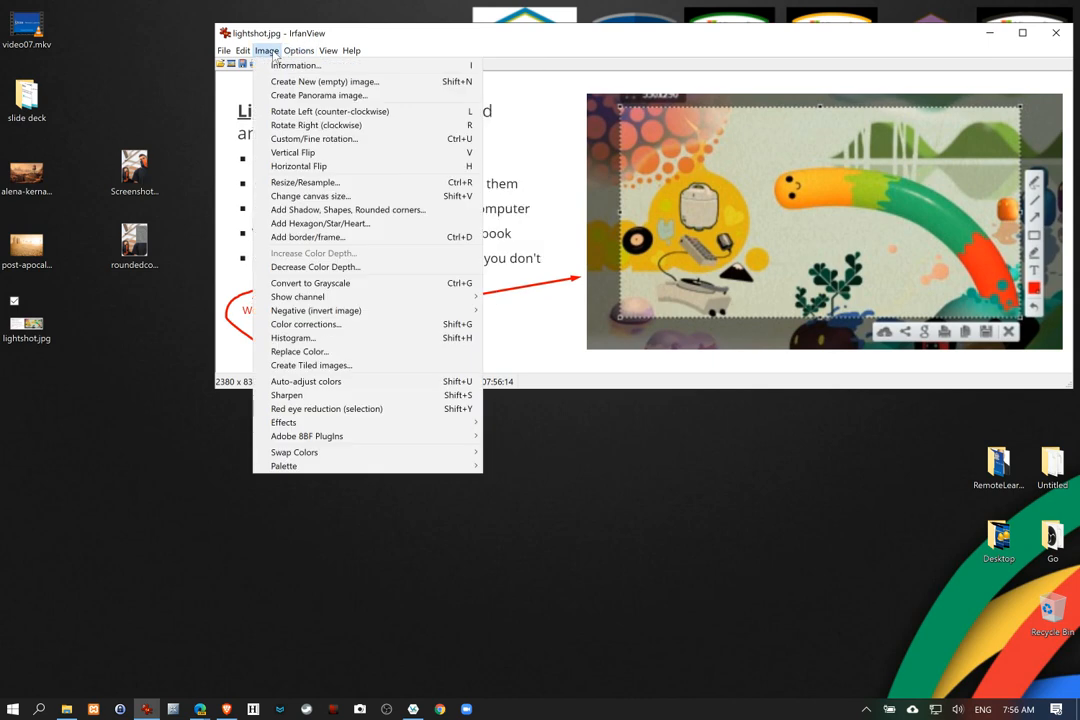
mouse_move(308, 53)
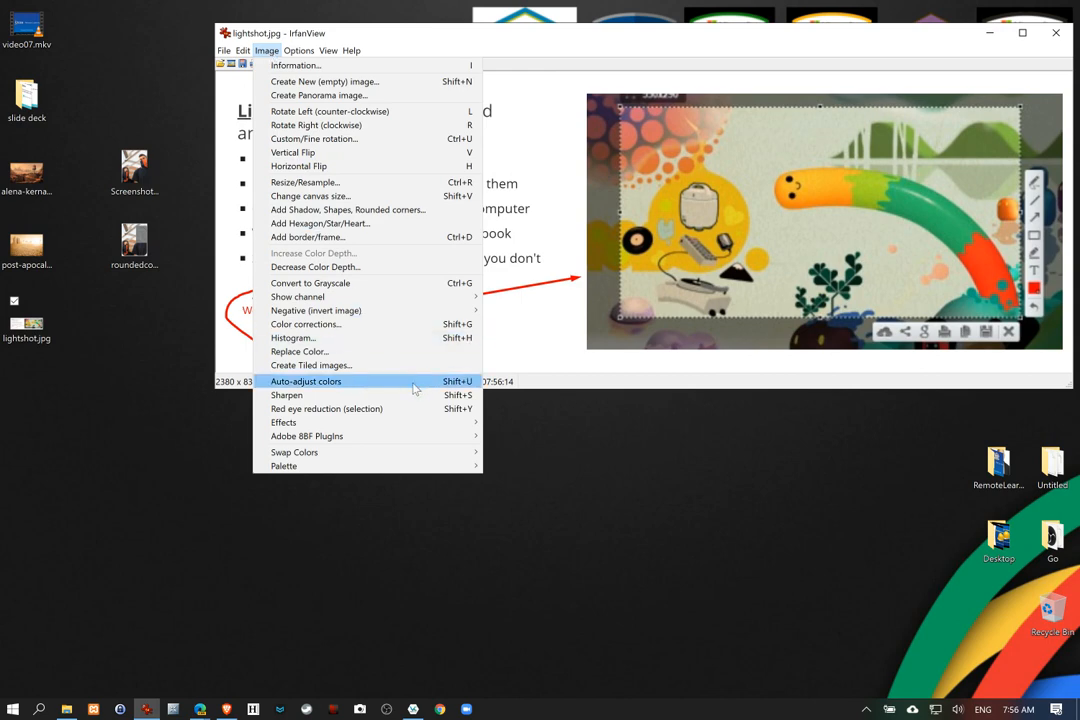
mouse_move(410, 430)
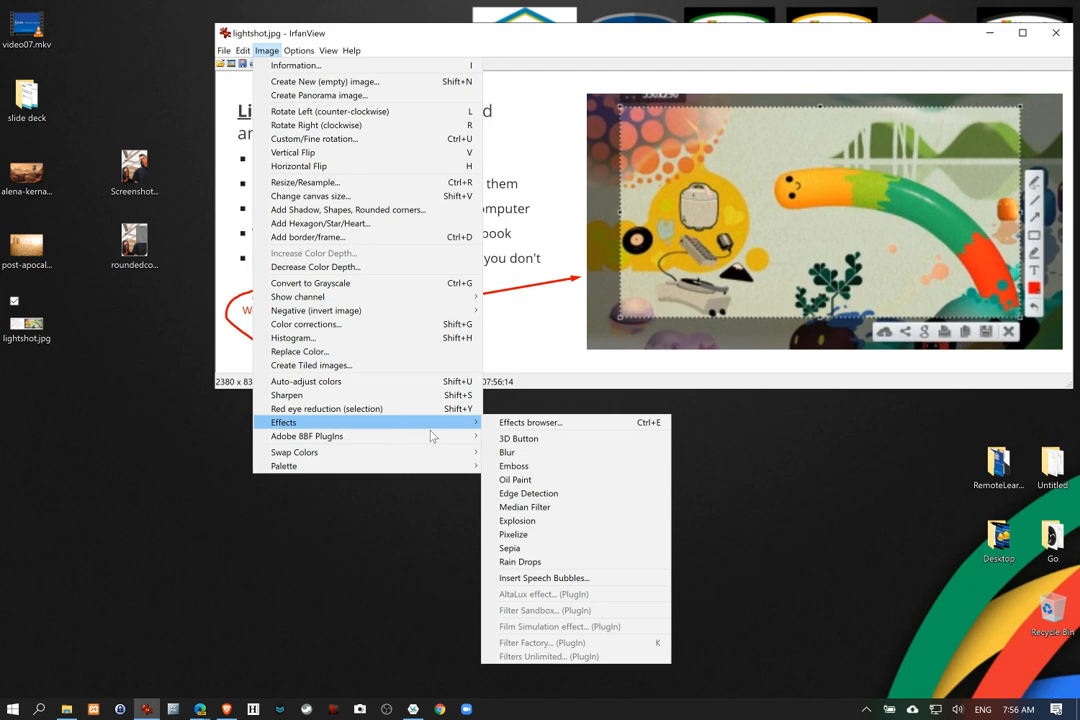
click(515, 424)
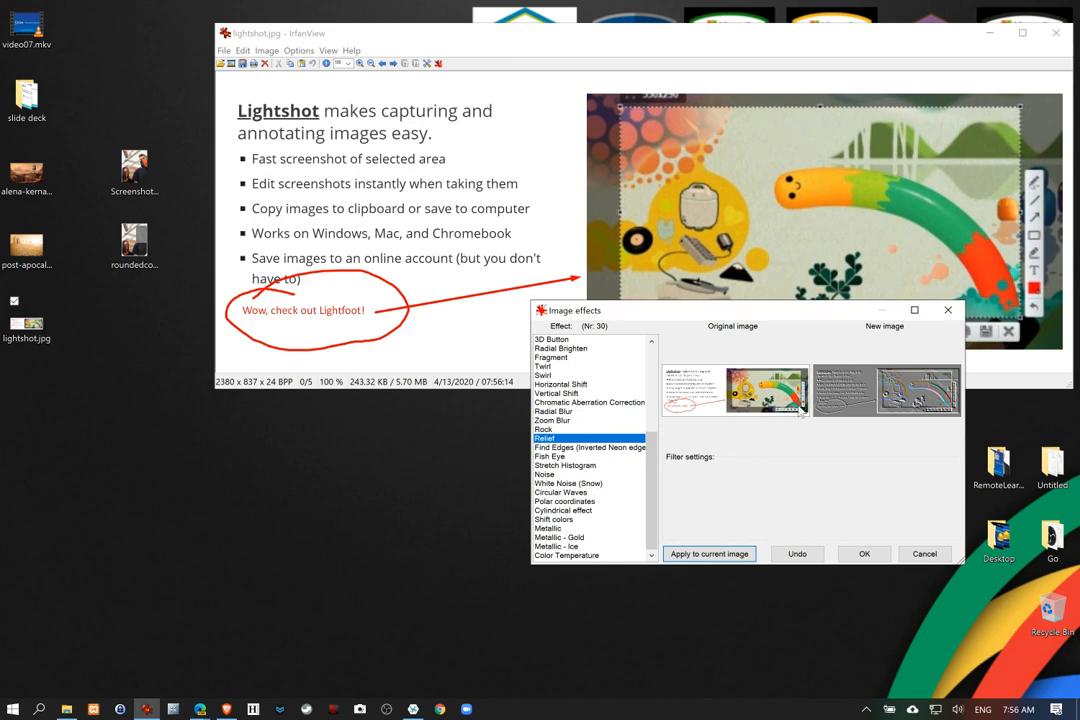
Preview the Zoom Blur and Radial Blur effects and the ones listed before them, up to 3D Button
click(604, 420)
click(604, 411)
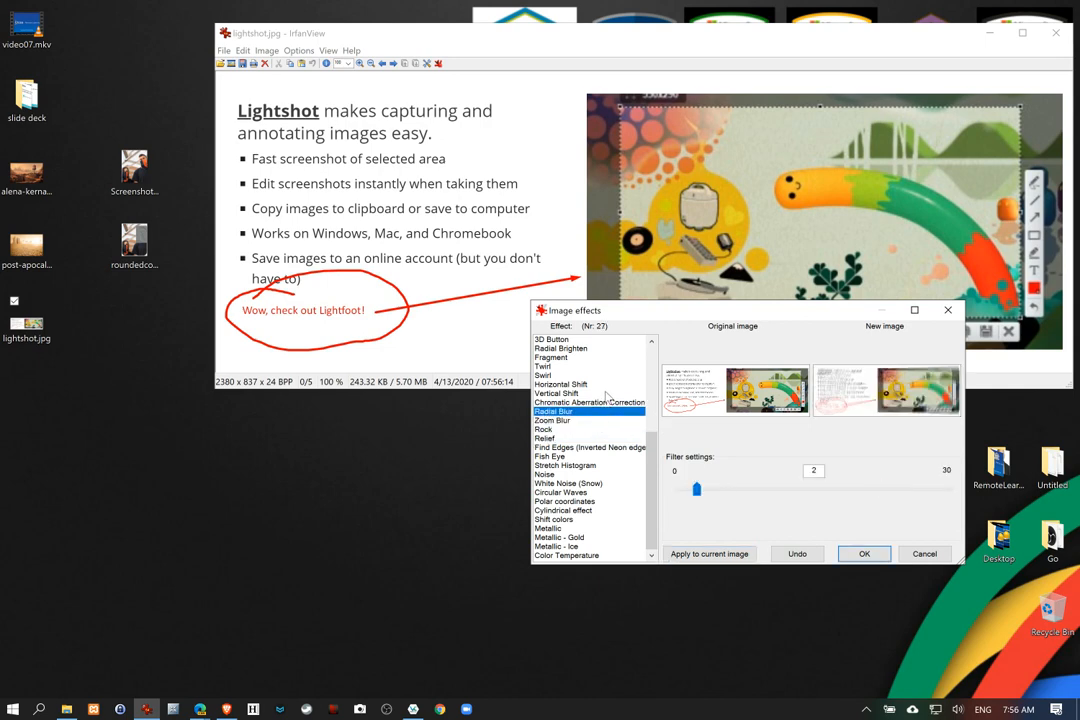
key(Up)
key(Up)
key(Up)
key(Up)
key(Up)
key(Up)
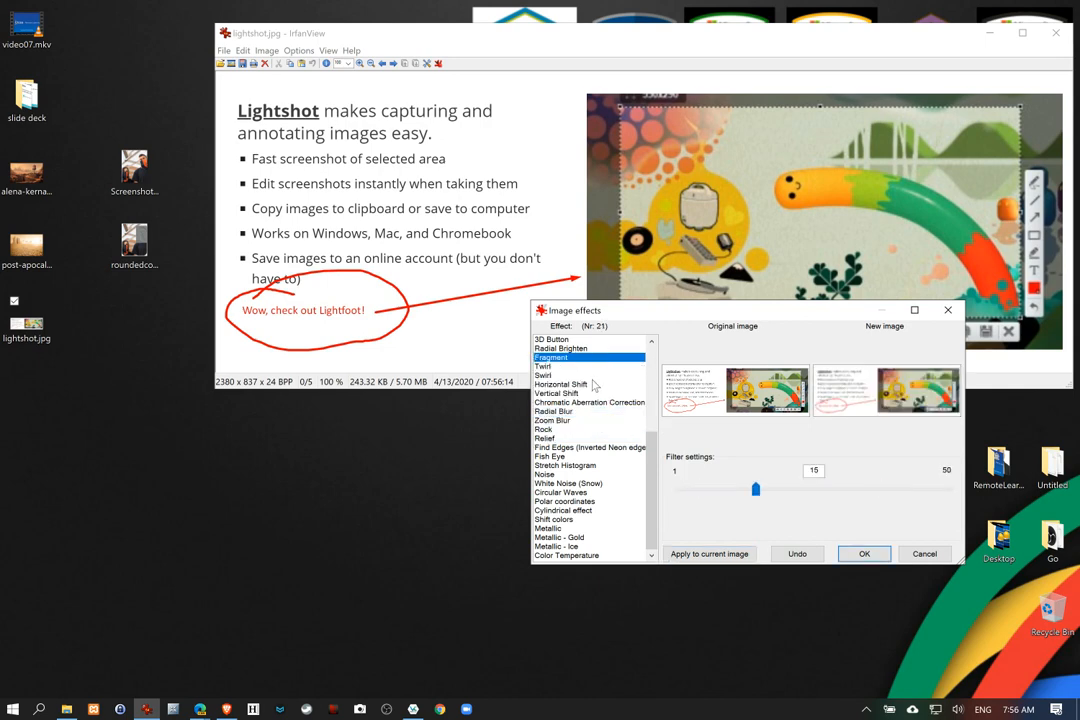
click(585, 341)
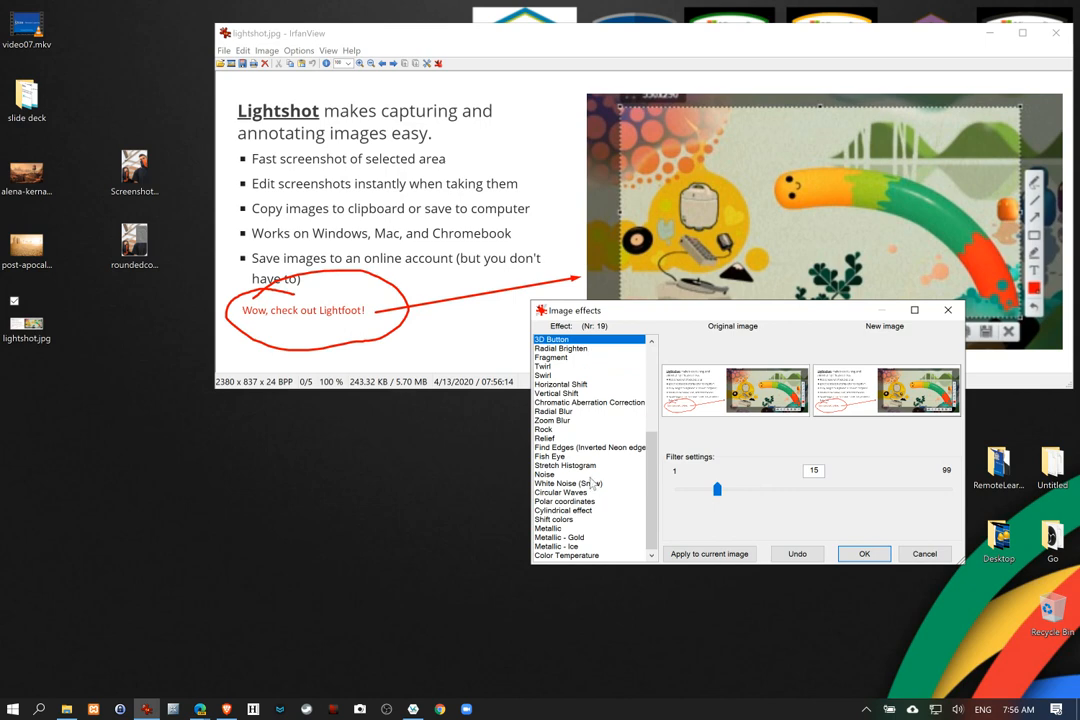
Preview further effects from Find Edges through Circular Waves and Cylindrical effect to Metallic - Gold
click(575, 447)
click(570, 465)
click(573, 484)
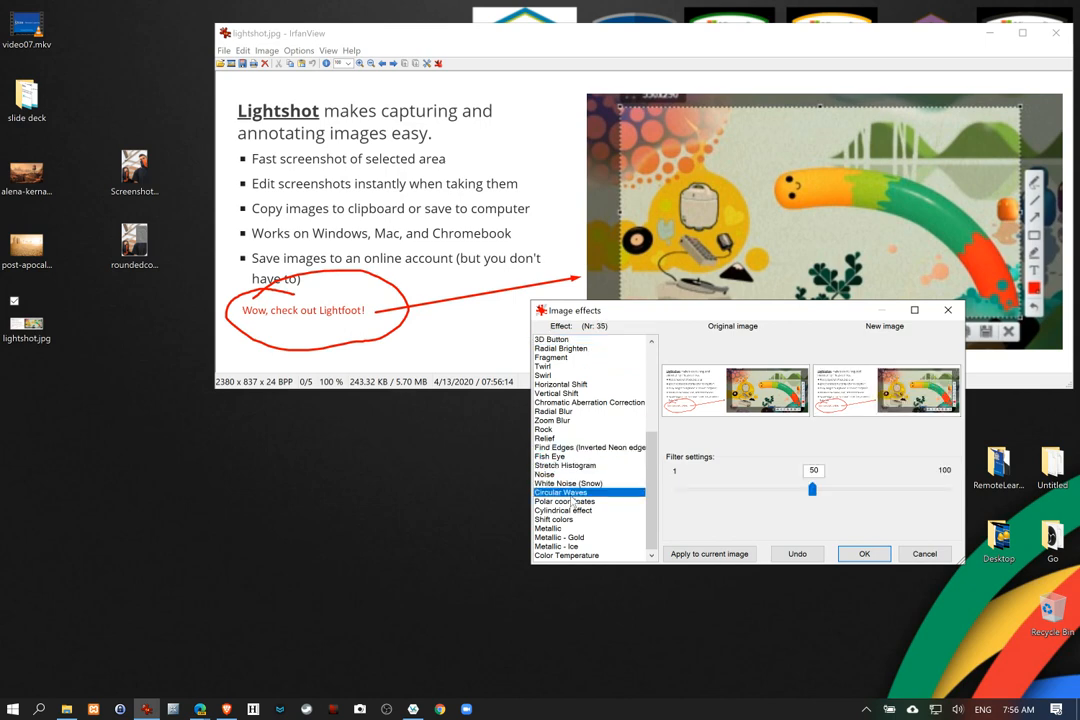
click(575, 510)
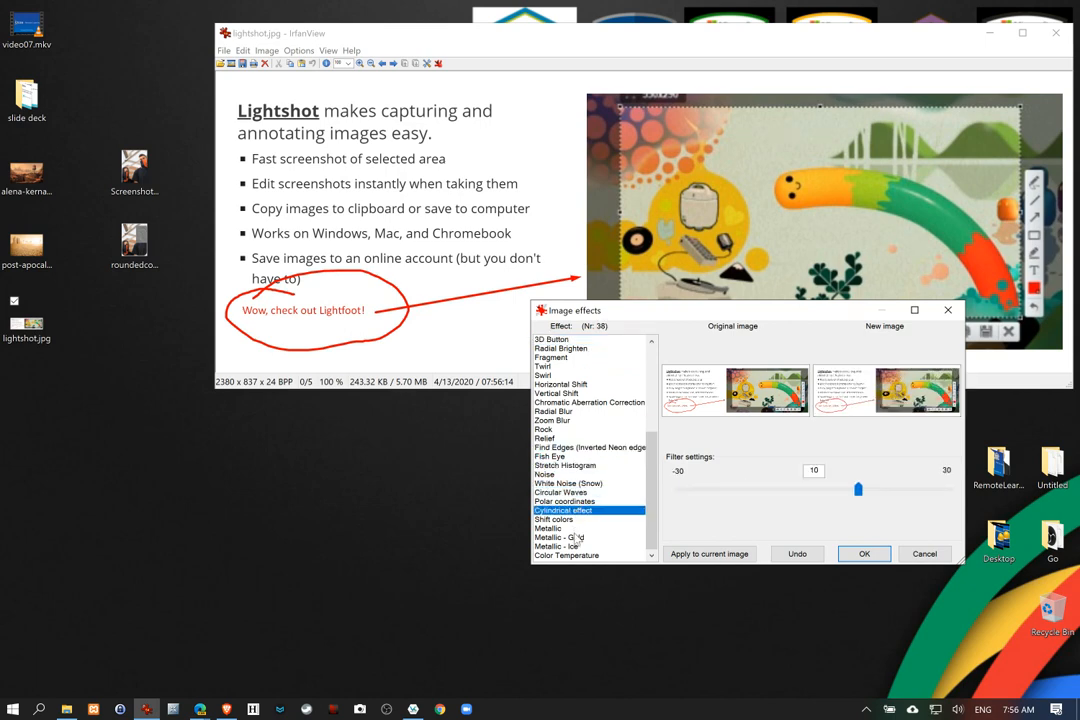
click(576, 538)
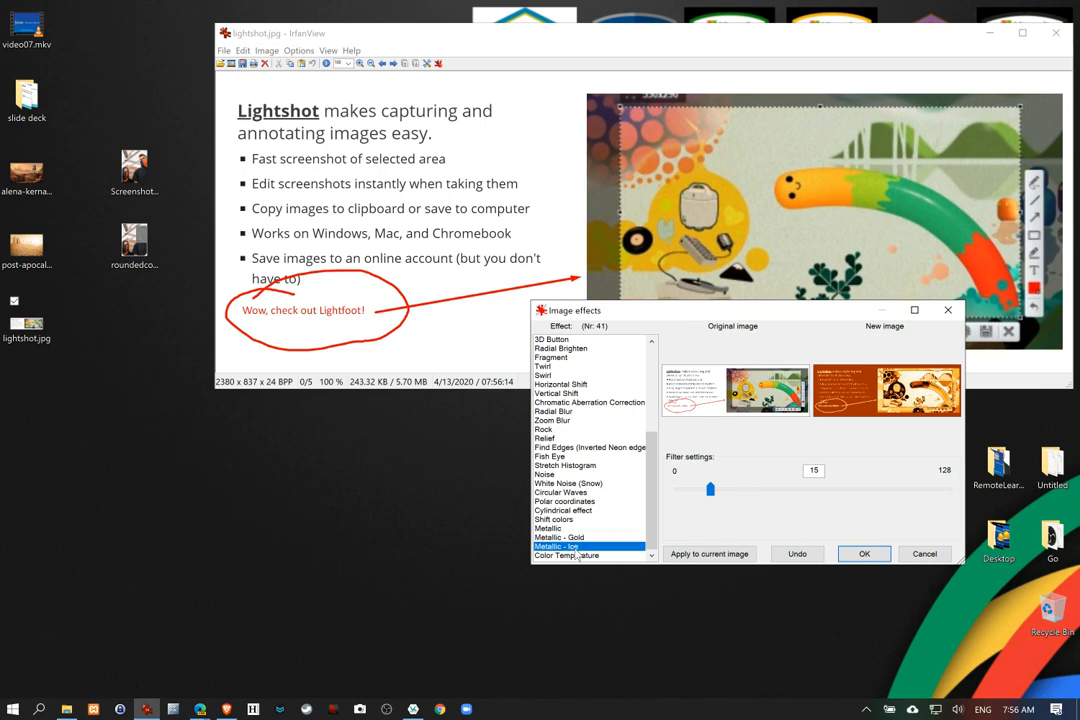
Apply the Metallic - Ice effect with setting 15 to lightshot.jpg and reposition the picture window on the desktop
click(575, 547)
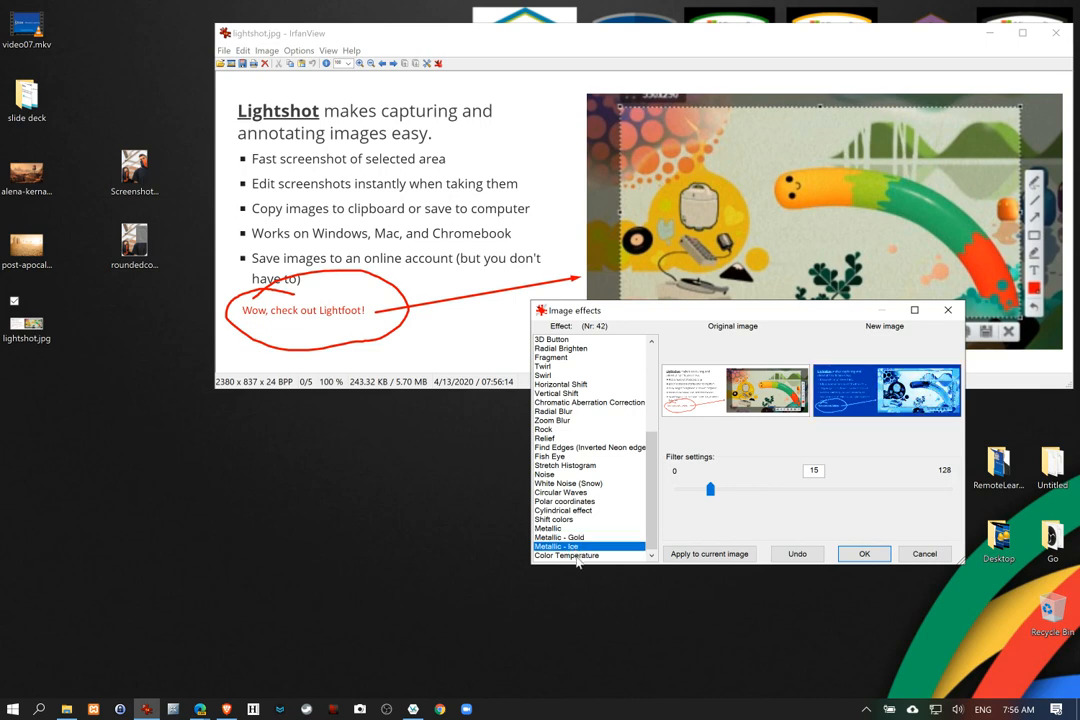
click(862, 553)
drag(692, 41, 605, 52)
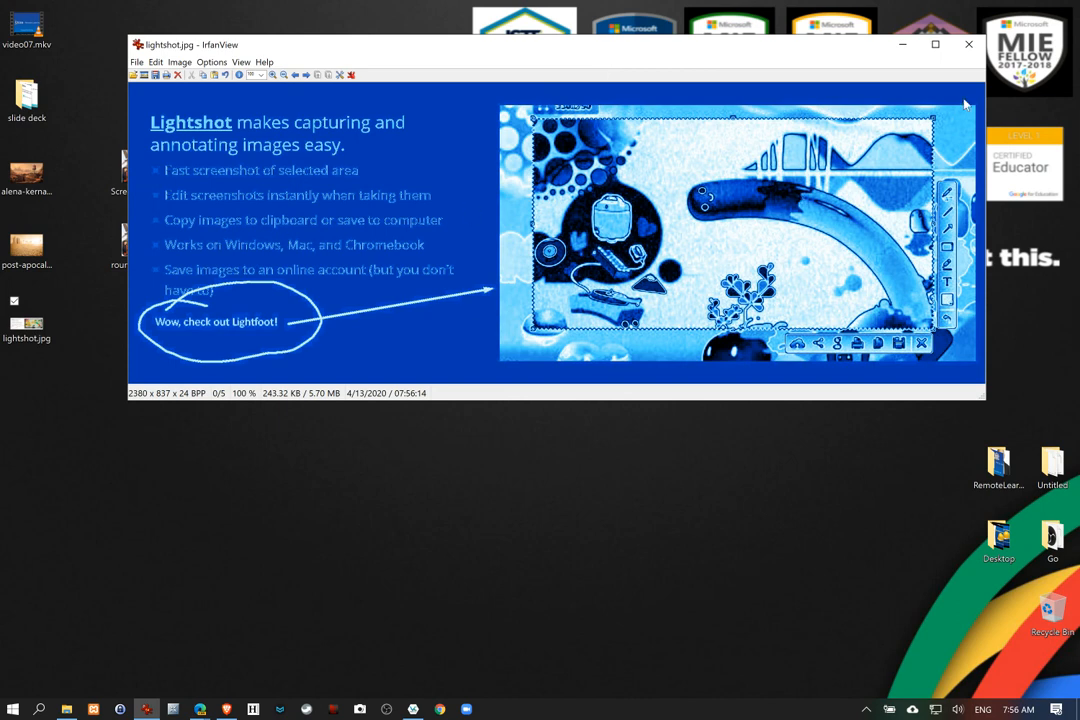
Close lightshot.jpg in IrfanView, return to the TCEA Remote Learning page in the browser, and show the PIXresizer section
click(971, 46)
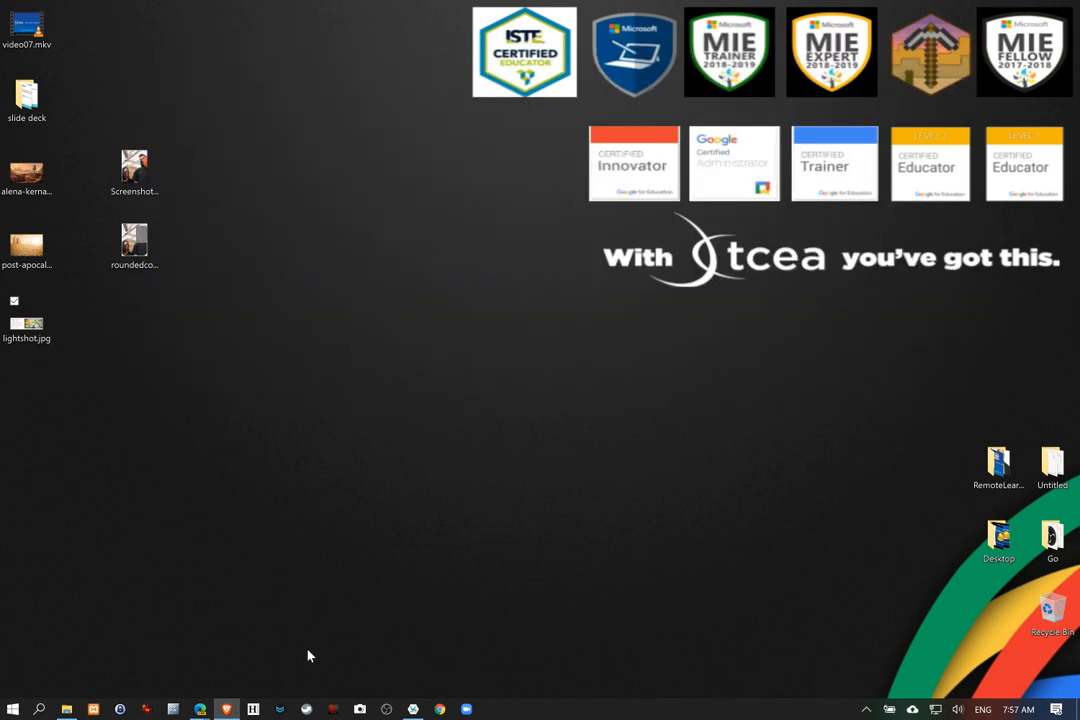
mouse_move(216, 704)
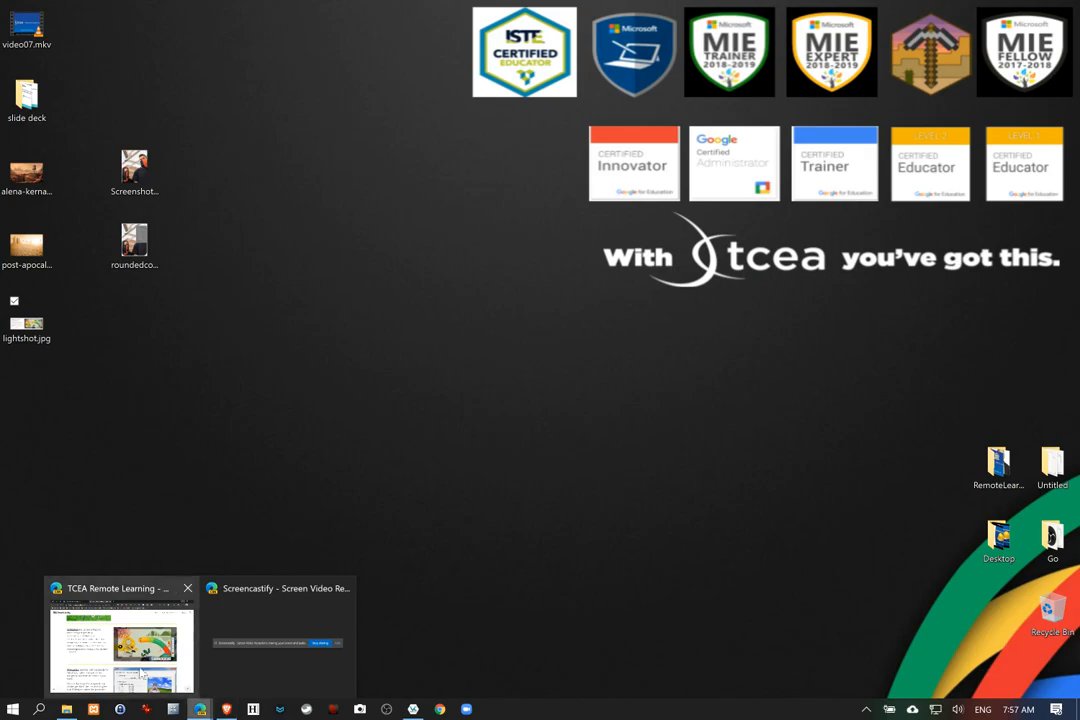
click(102, 558)
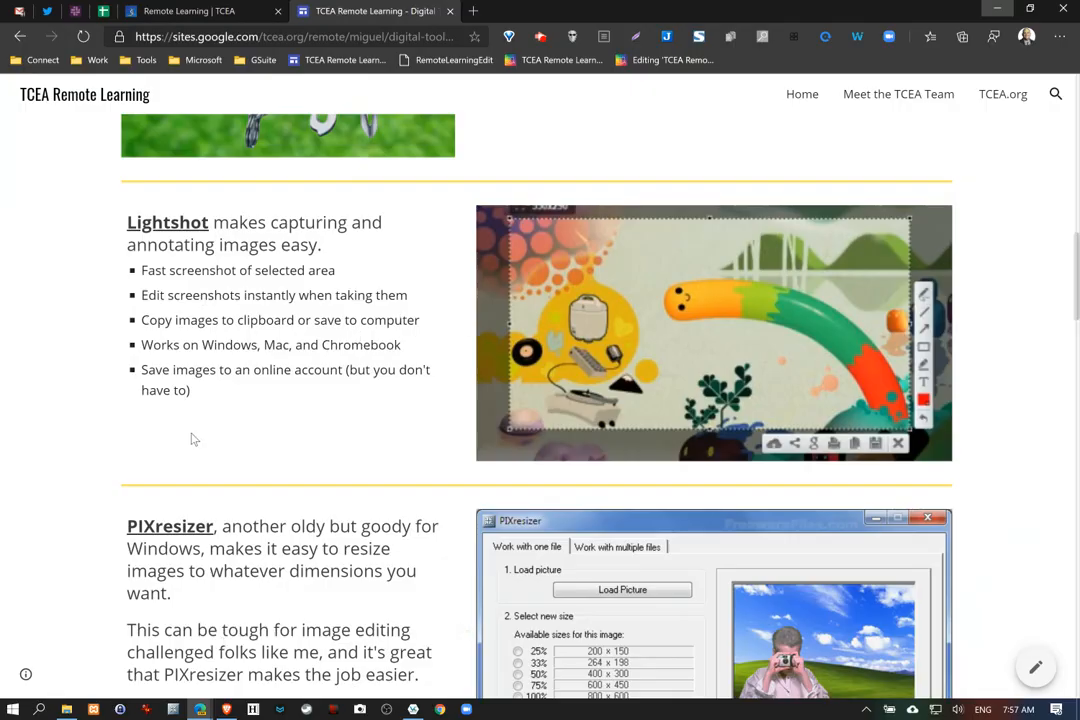
scroll(195, 435, down, 3)
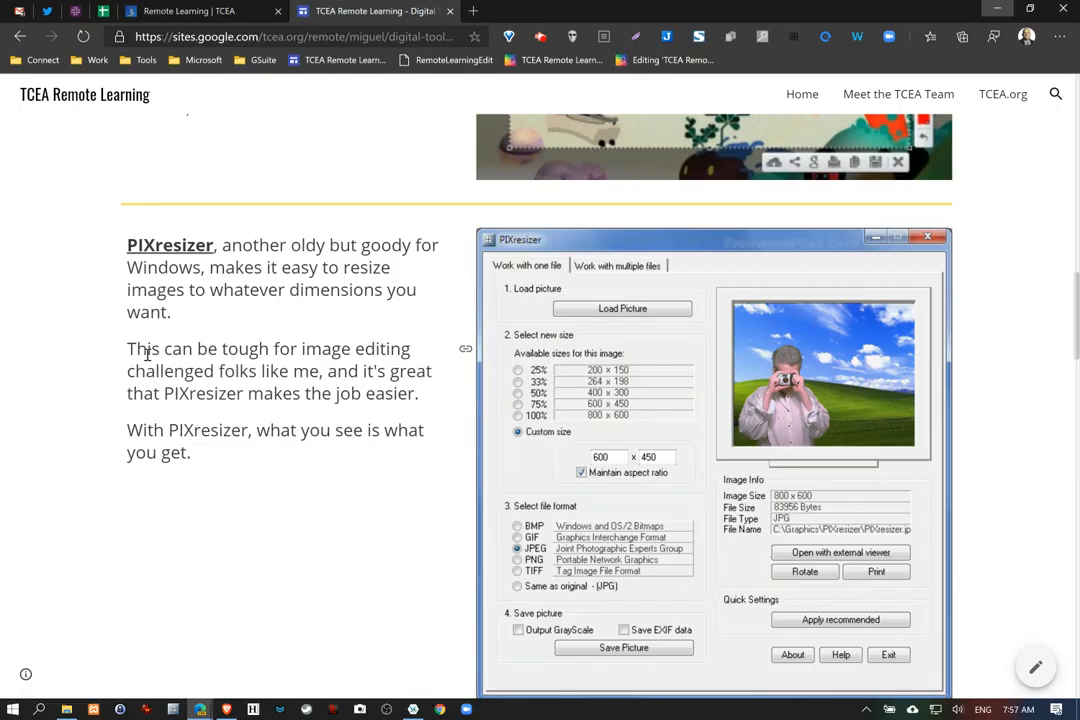
scroll(141, 334, down, 1)
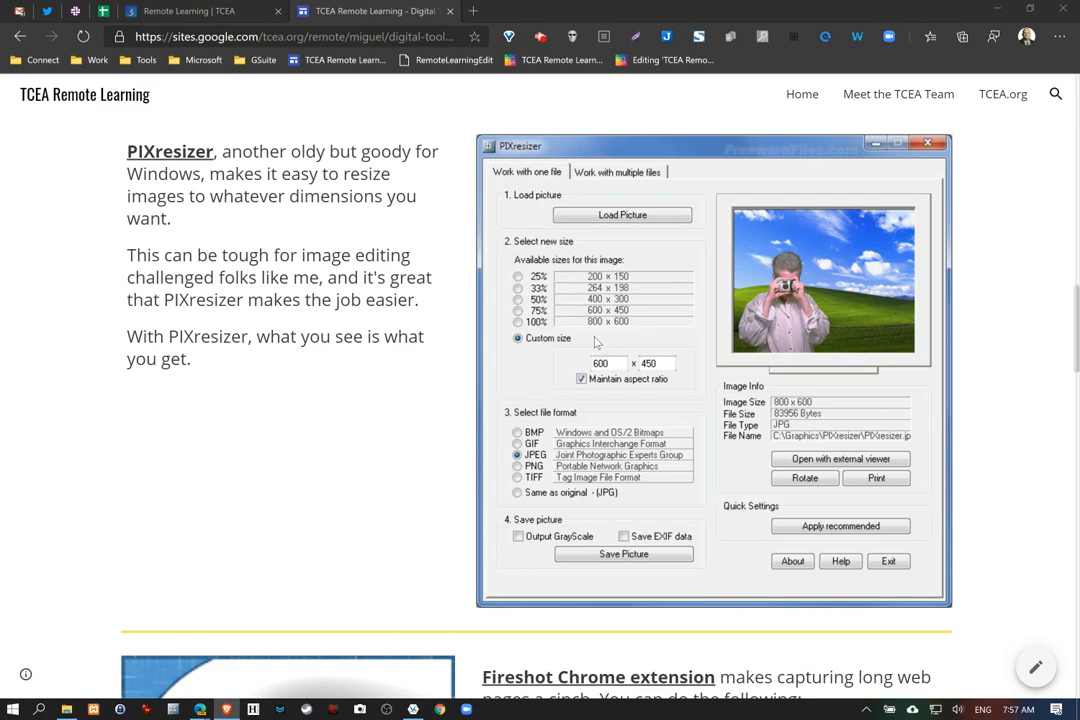
click(995, 13)
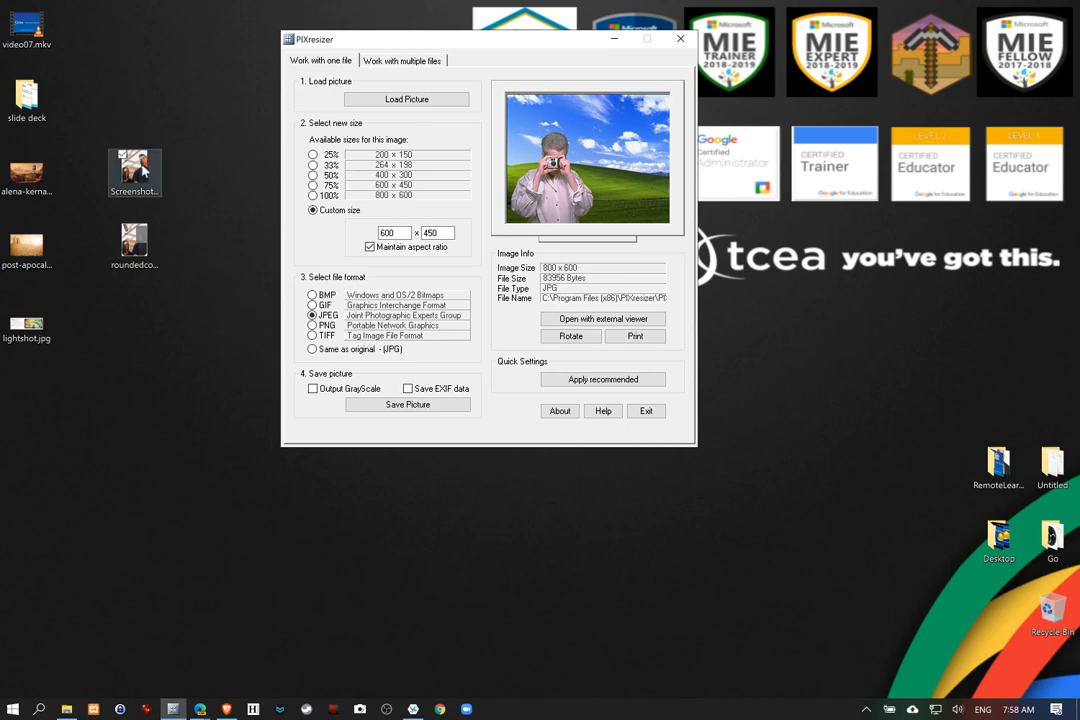
drag(134, 165, 190, 165)
click(462, 99)
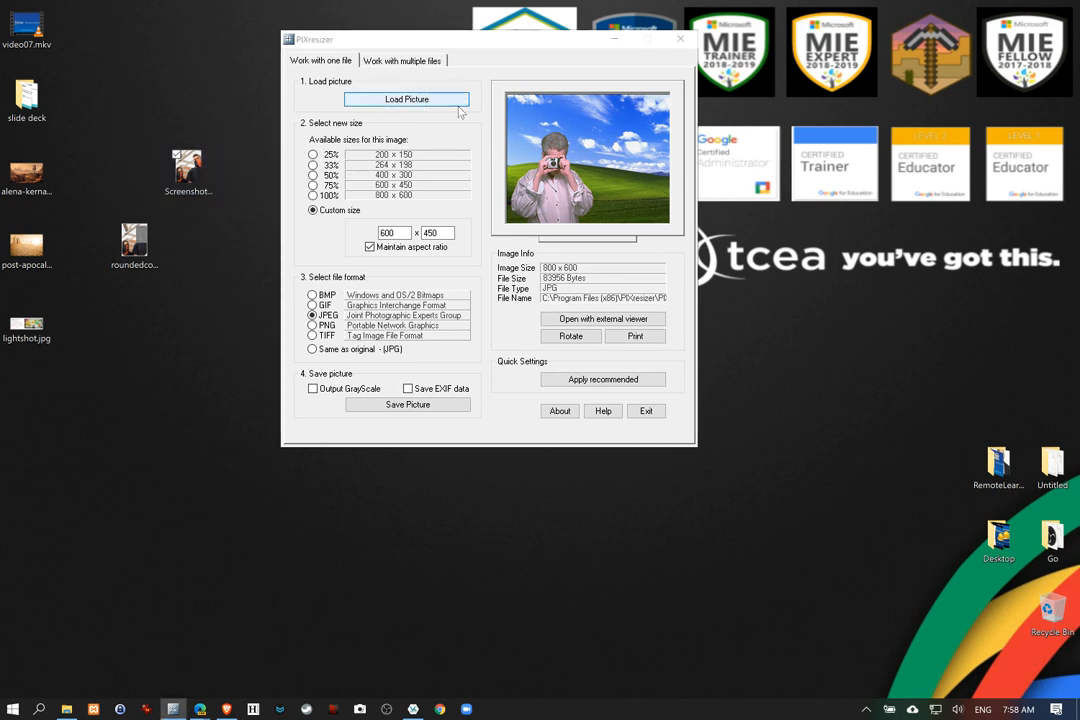
scroll(413, 200, down, 2)
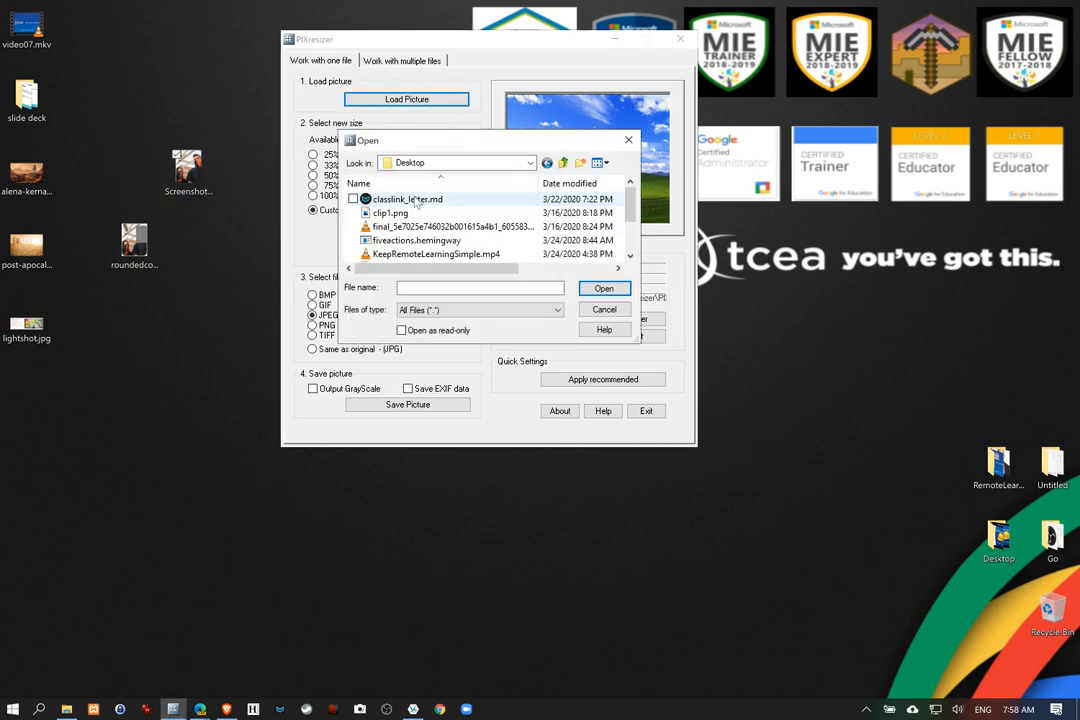
scroll(420, 205, down, 2)
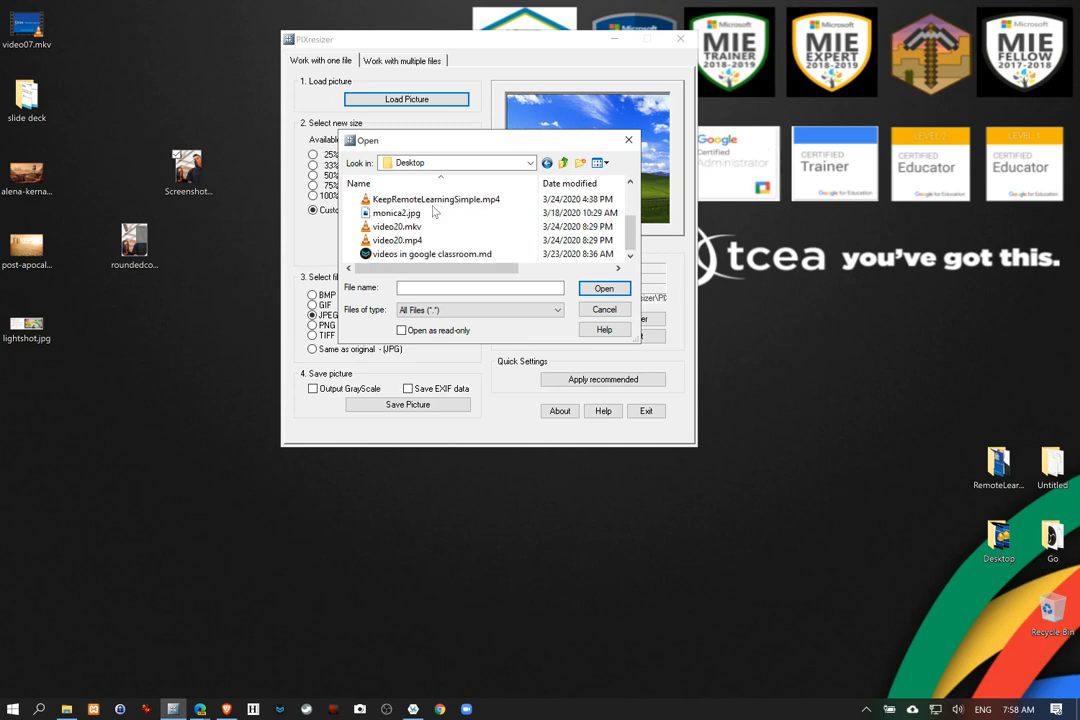
scroll(433, 210, up, 2)
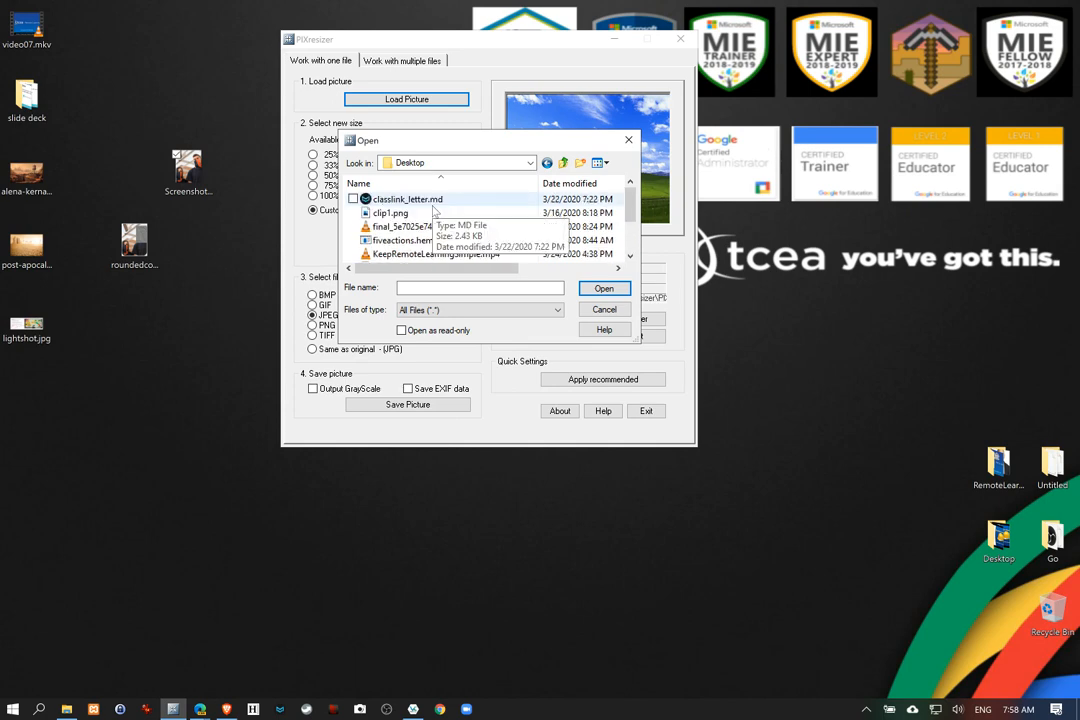
scroll(448, 207, up, 3)
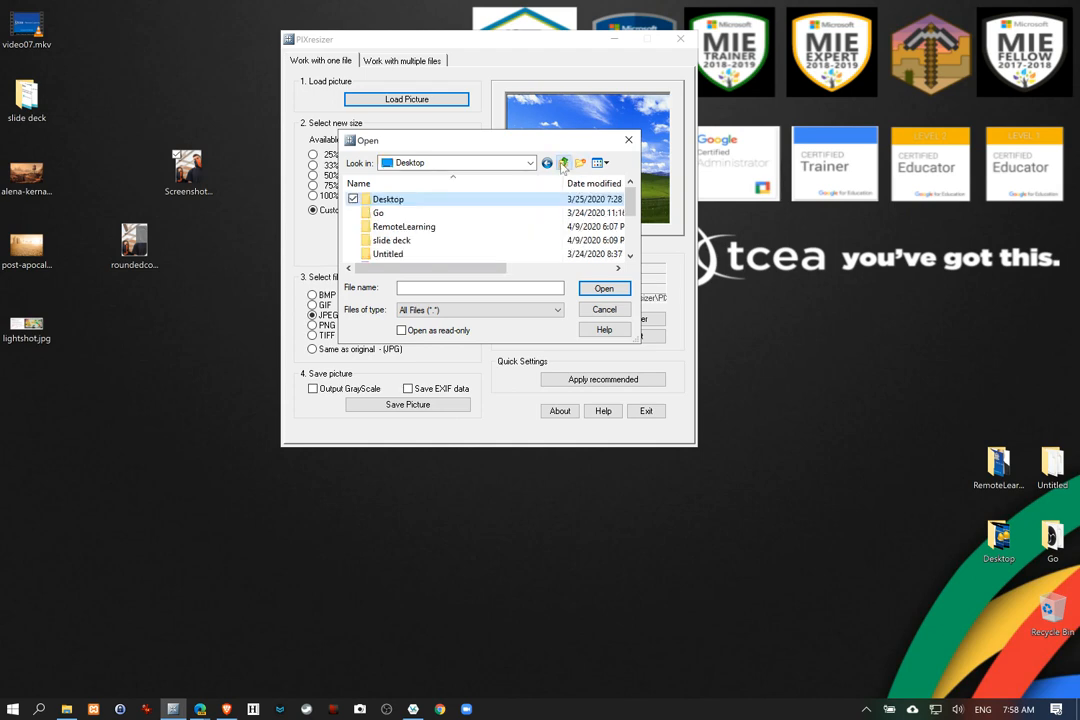
key(BackSpace)
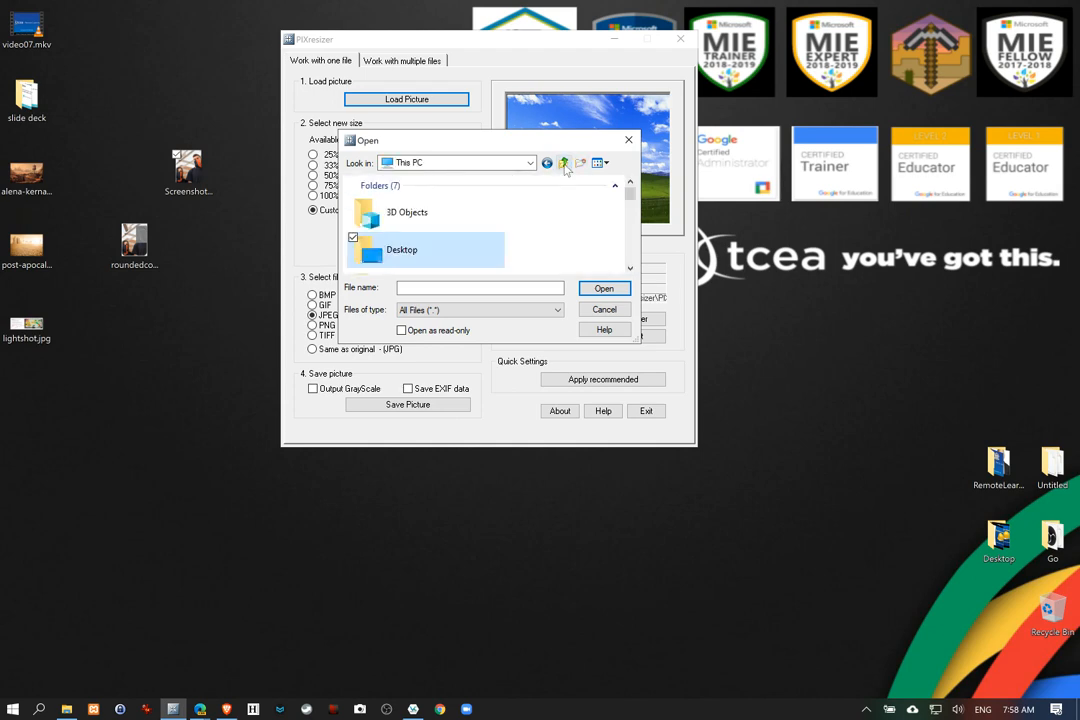
double_click(451, 248)
scroll(450, 225, down, 5)
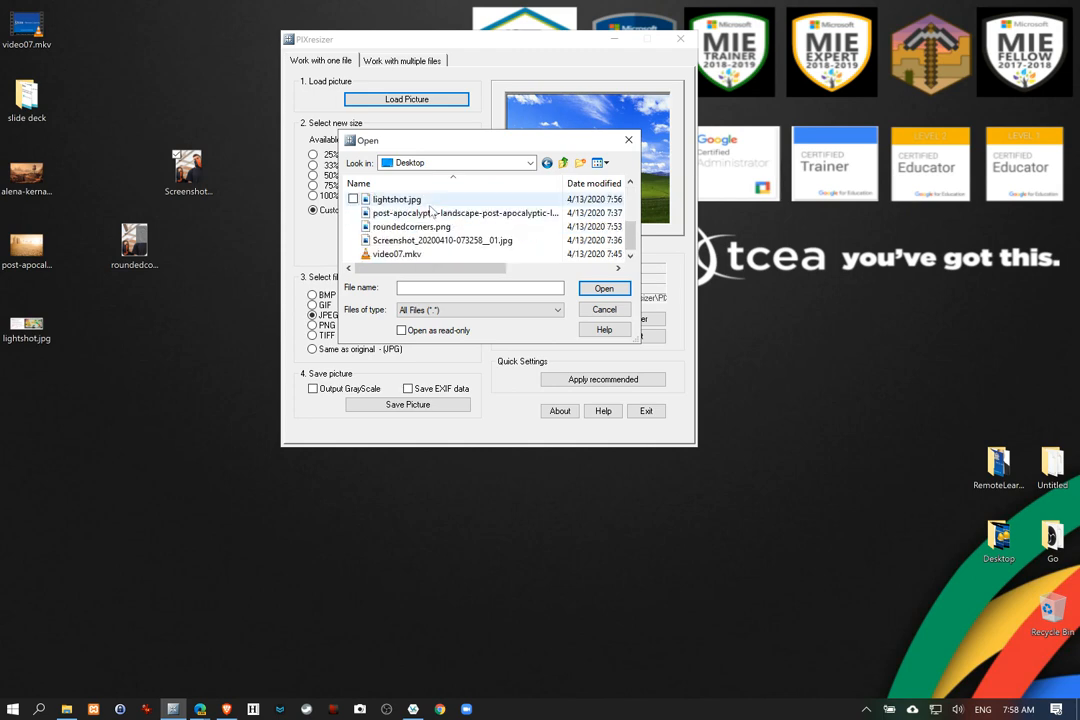
double_click(478, 241)
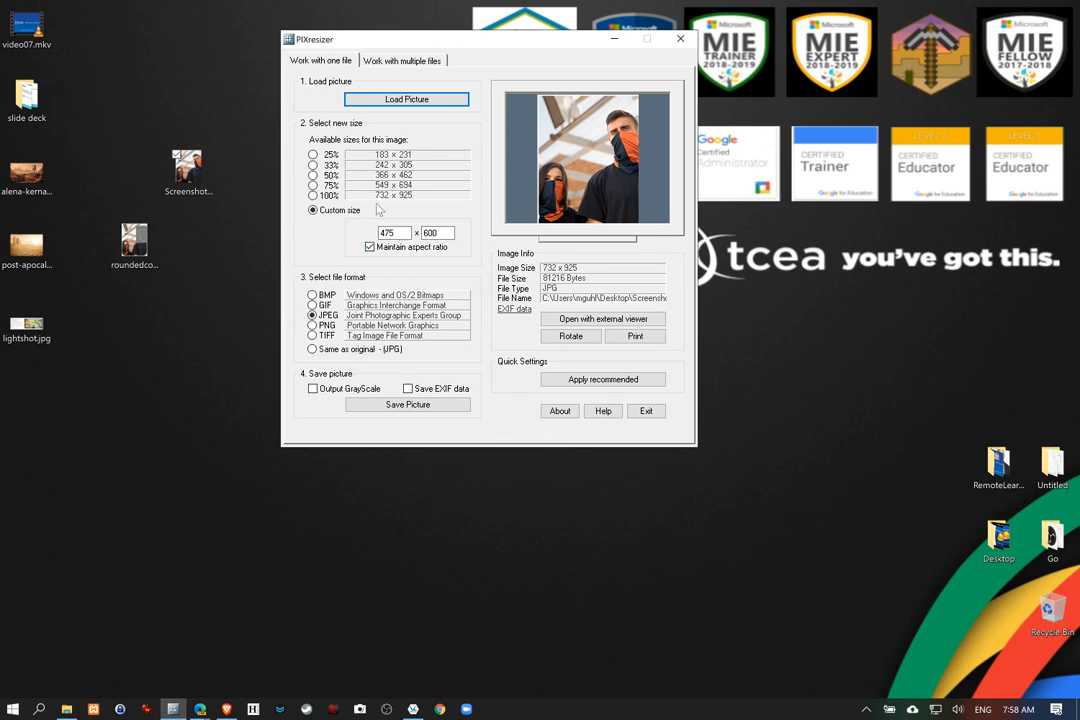
Save the picture at 25% size (183 x 231) as version2.jpg on the Desktop and exit PIXresizer
click(312, 156)
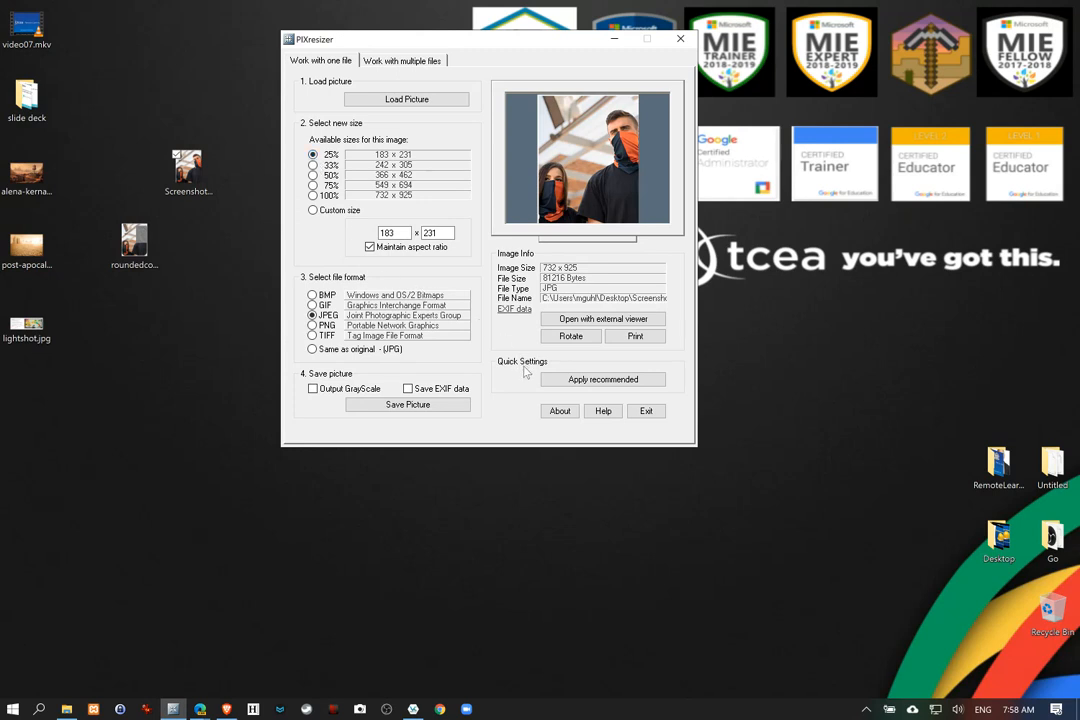
click(457, 405)
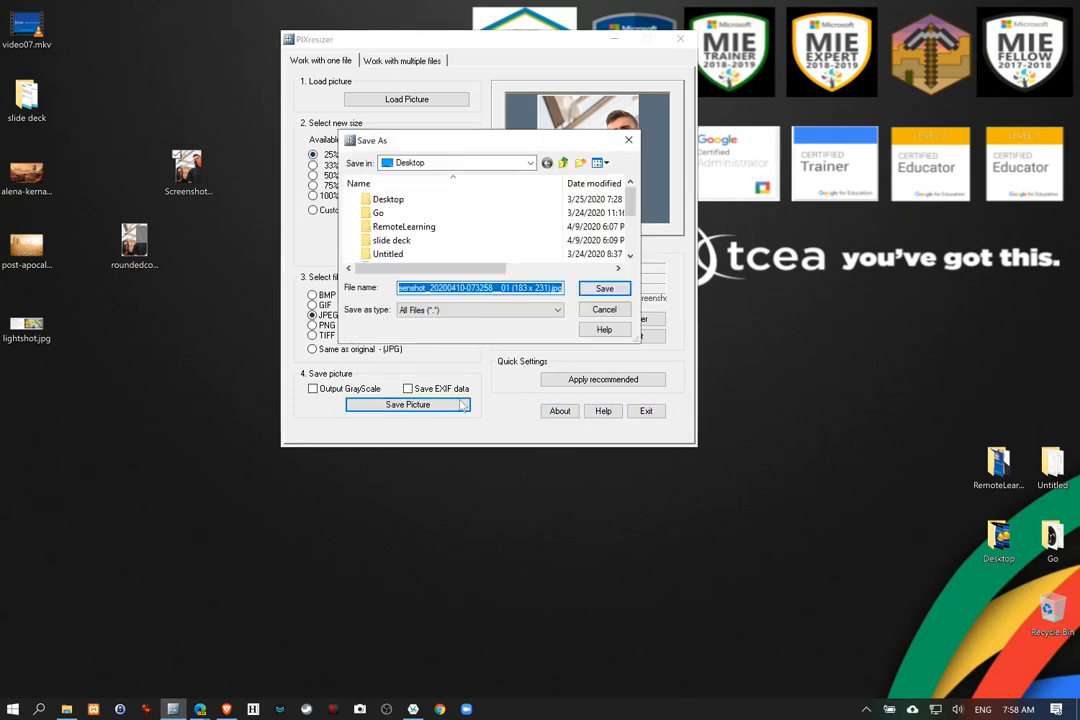
text(ver)
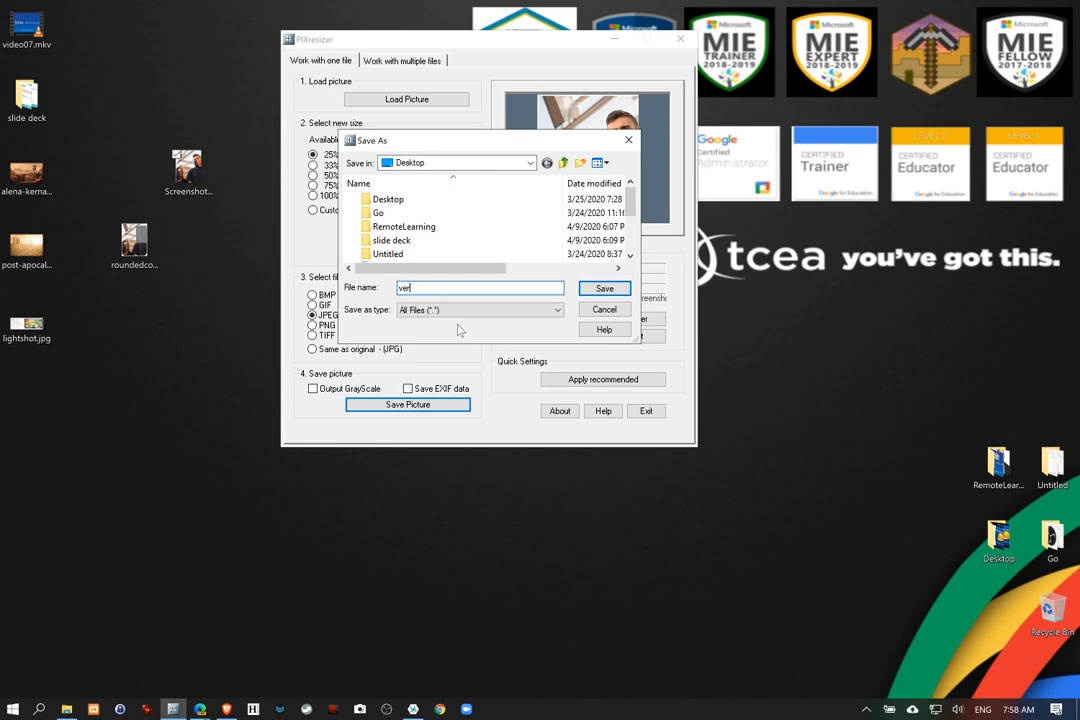
key(Return)
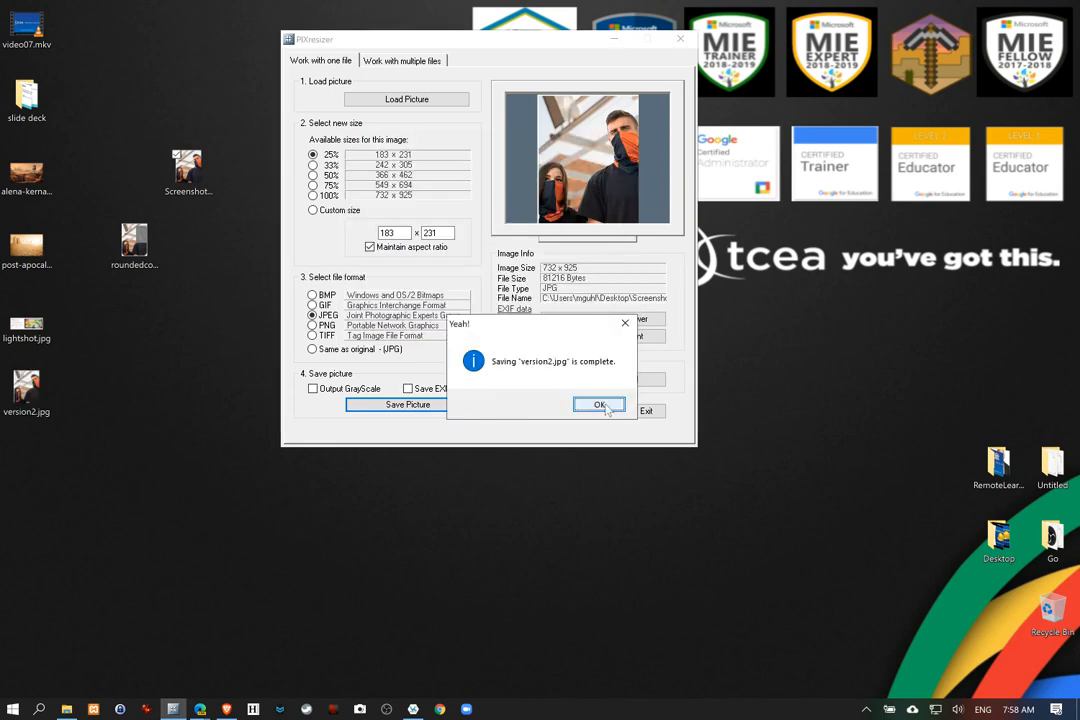
click(607, 411)
click(646, 411)
Arrange version2.jpg and the original Screenshot file side by side in open desktop space and select both
drag(26, 390, 452, 258)
drag(188, 170, 297, 250)
drag(237, 165, 479, 262)
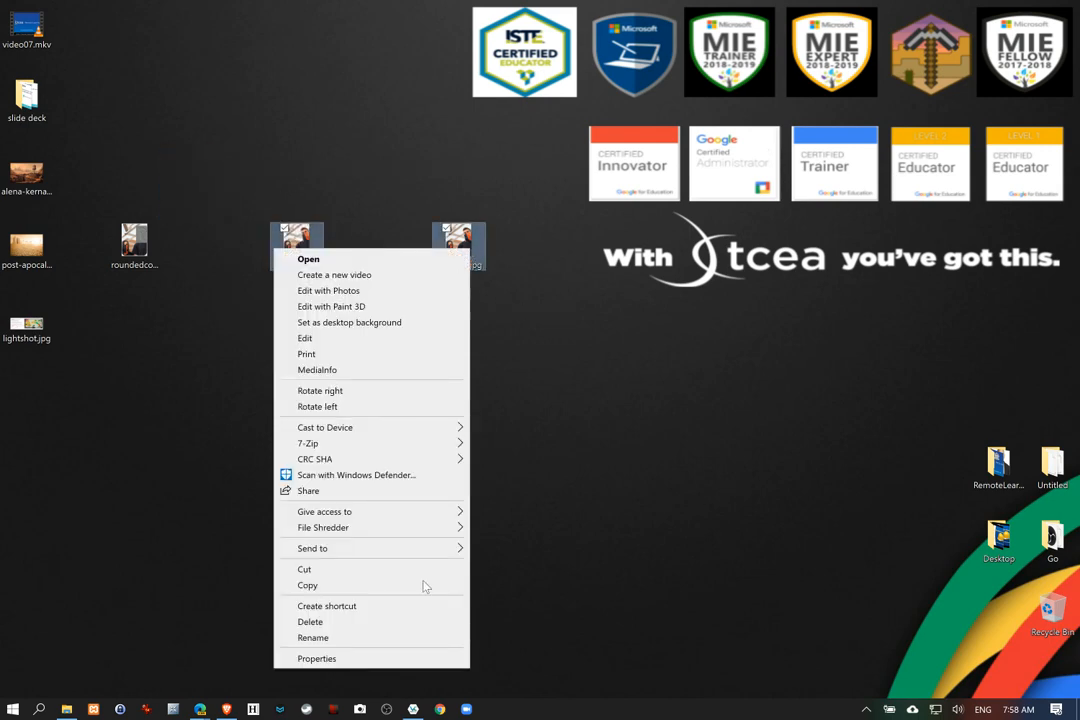
Examine the file properties of the original Screenshot picture and version2.jpg, including the Details page, and close the properties windows
click(435, 657)
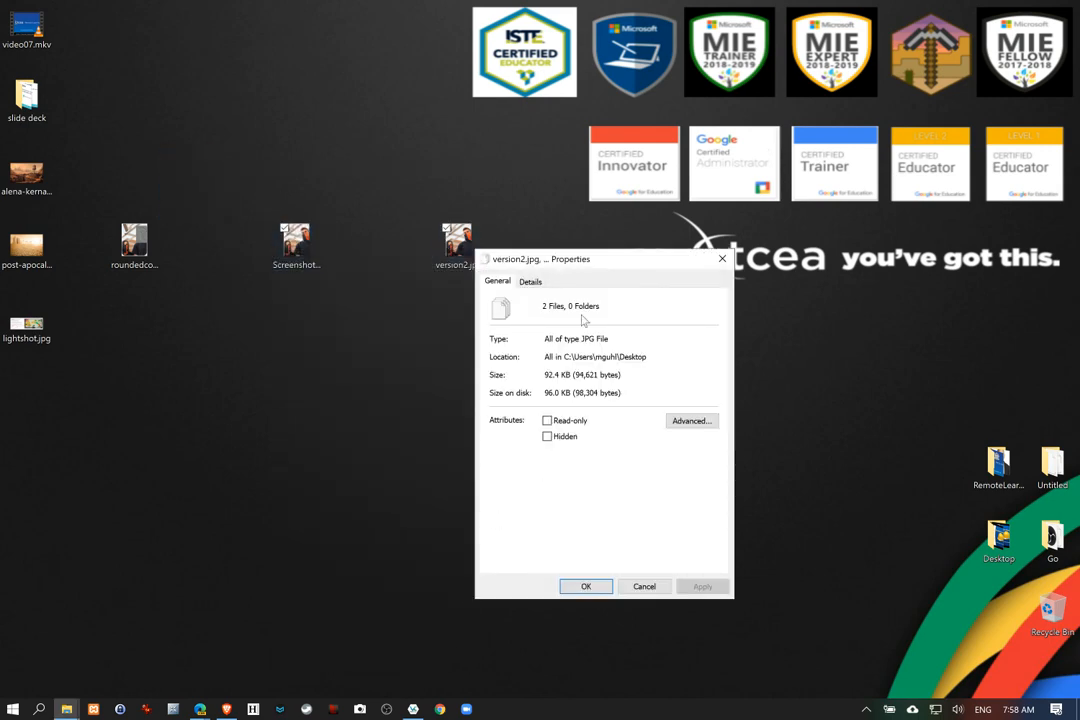
key(Escape)
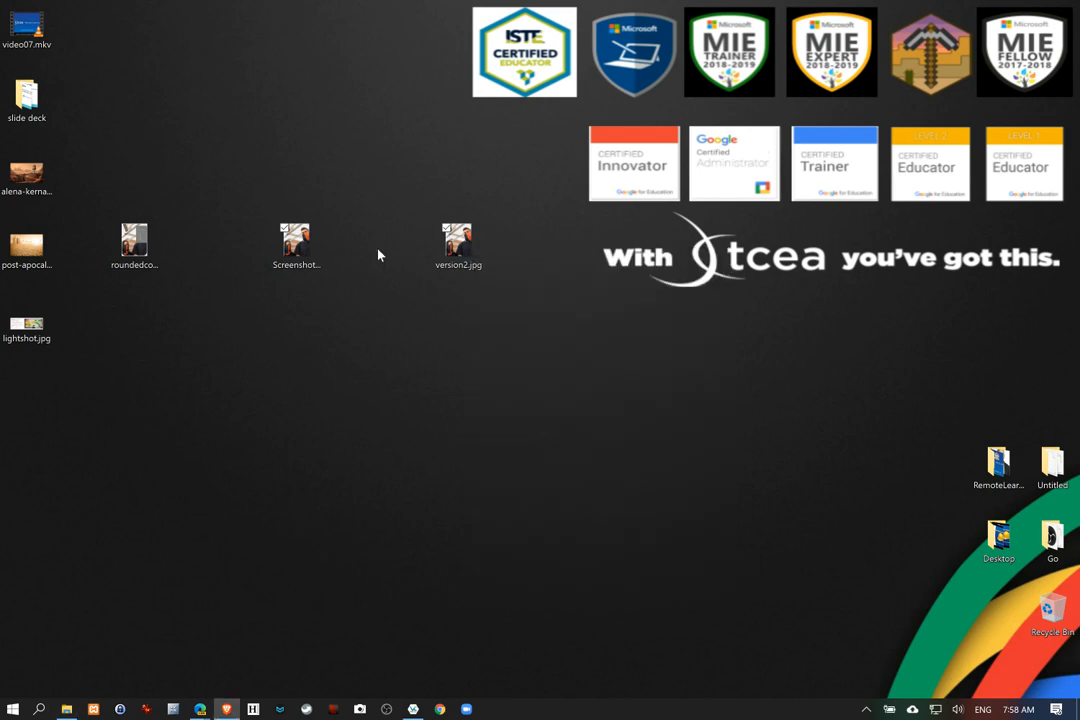
right_click(303, 235)
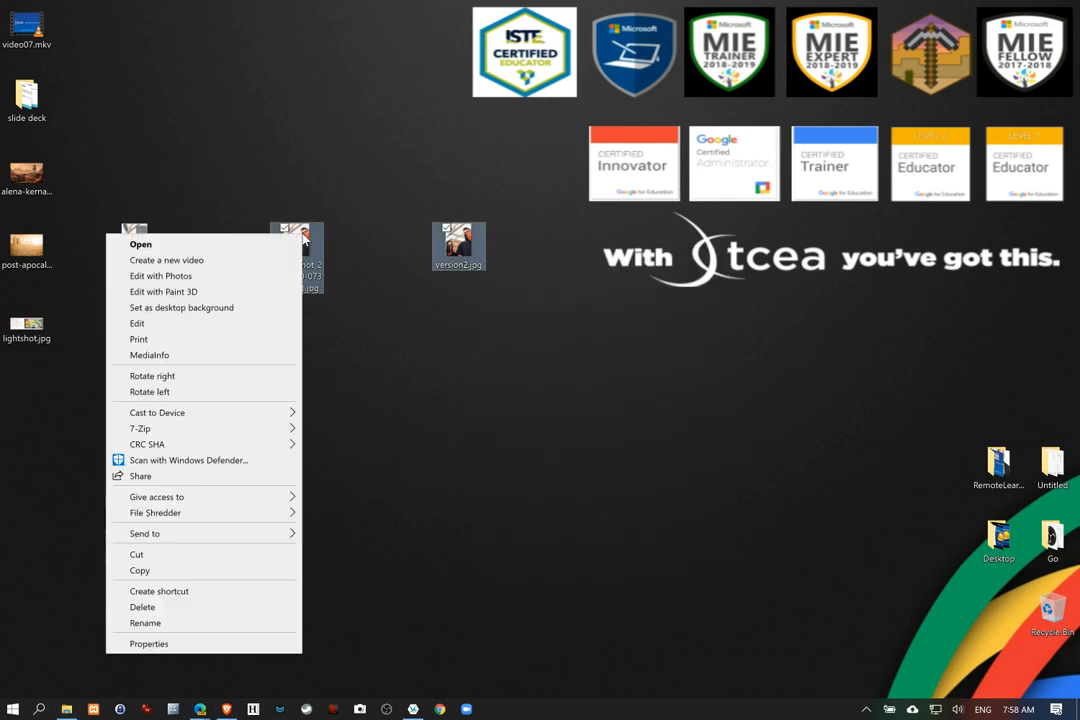
click(241, 645)
drag(457, 249, 258, 217)
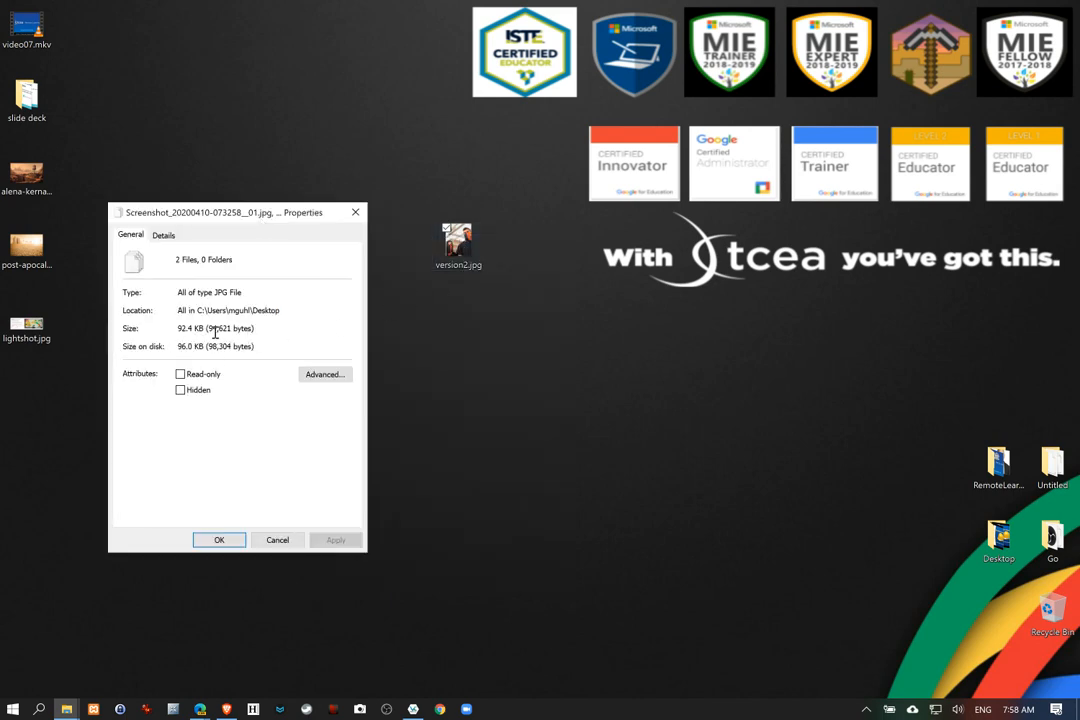
right_click(452, 245)
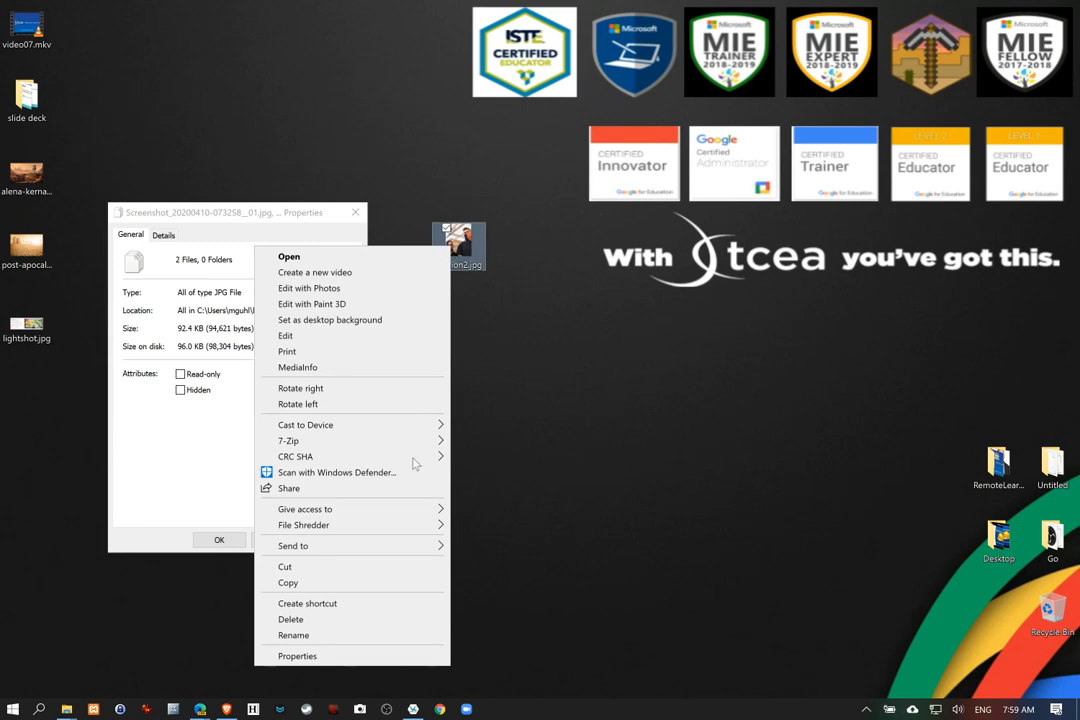
click(391, 655)
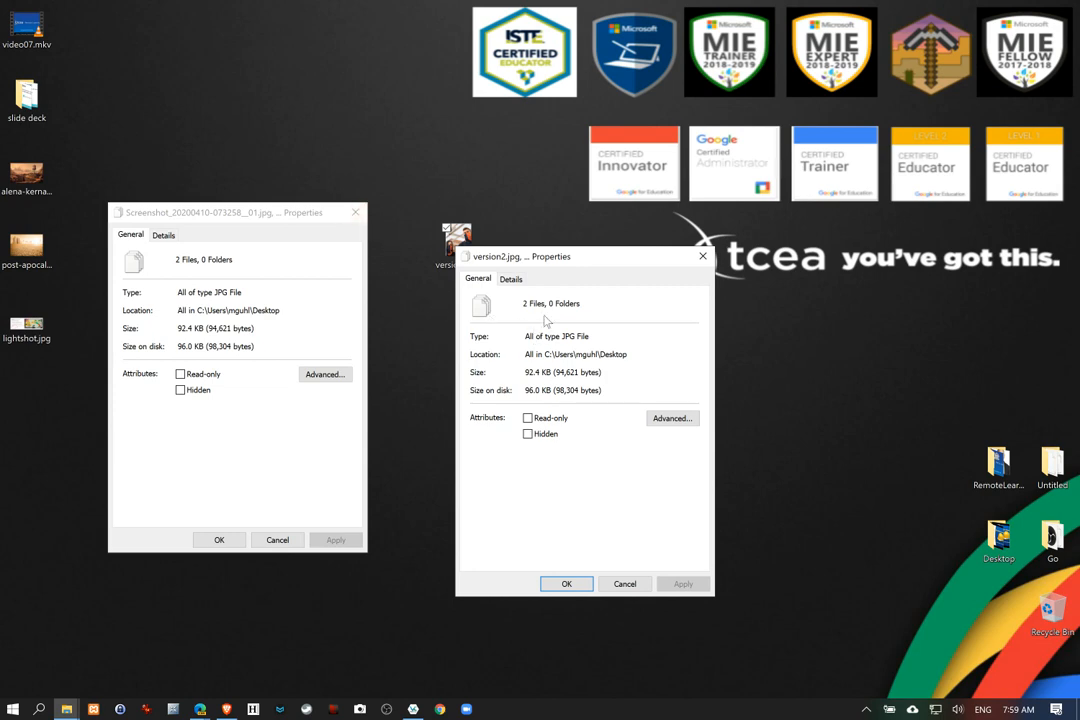
click(511, 279)
click(485, 283)
click(355, 212)
click(702, 256)
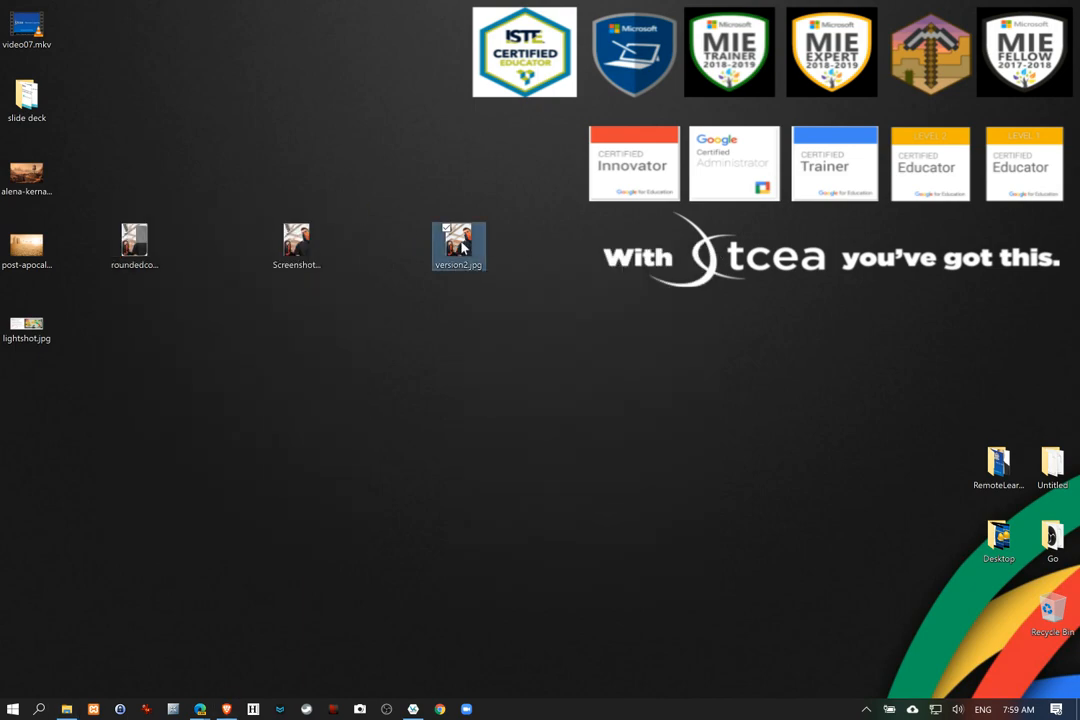
View version2.jpg and the original Screenshot picture one after the other in Photos to compare their display size, closing each
double_click(462, 247)
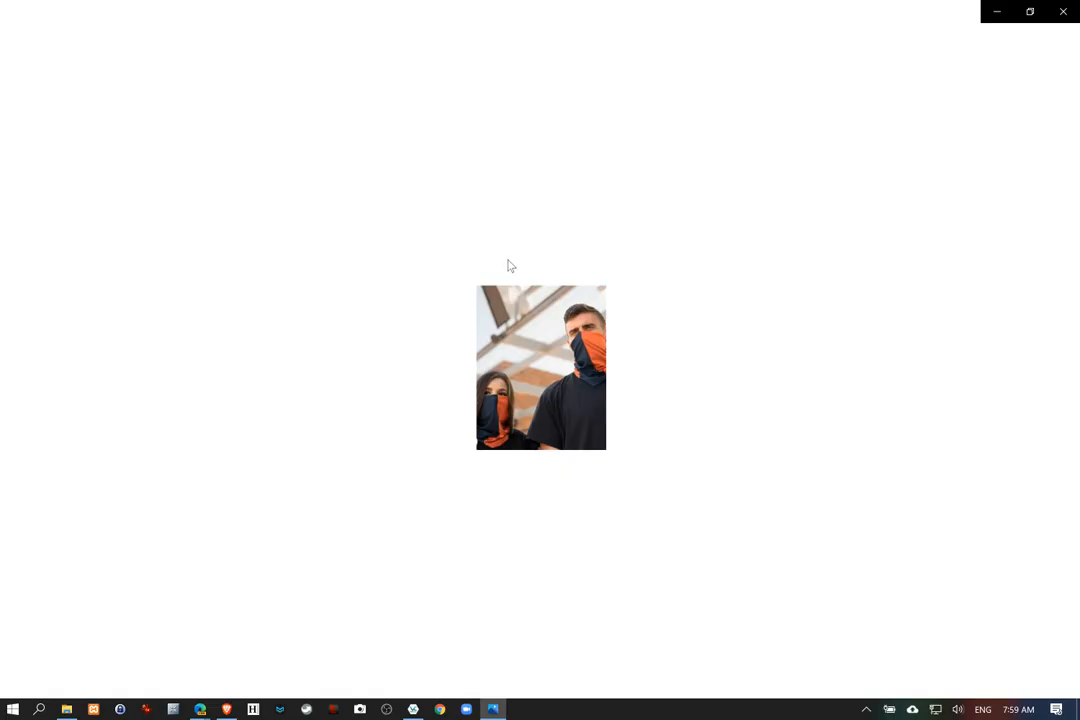
click(1063, 11)
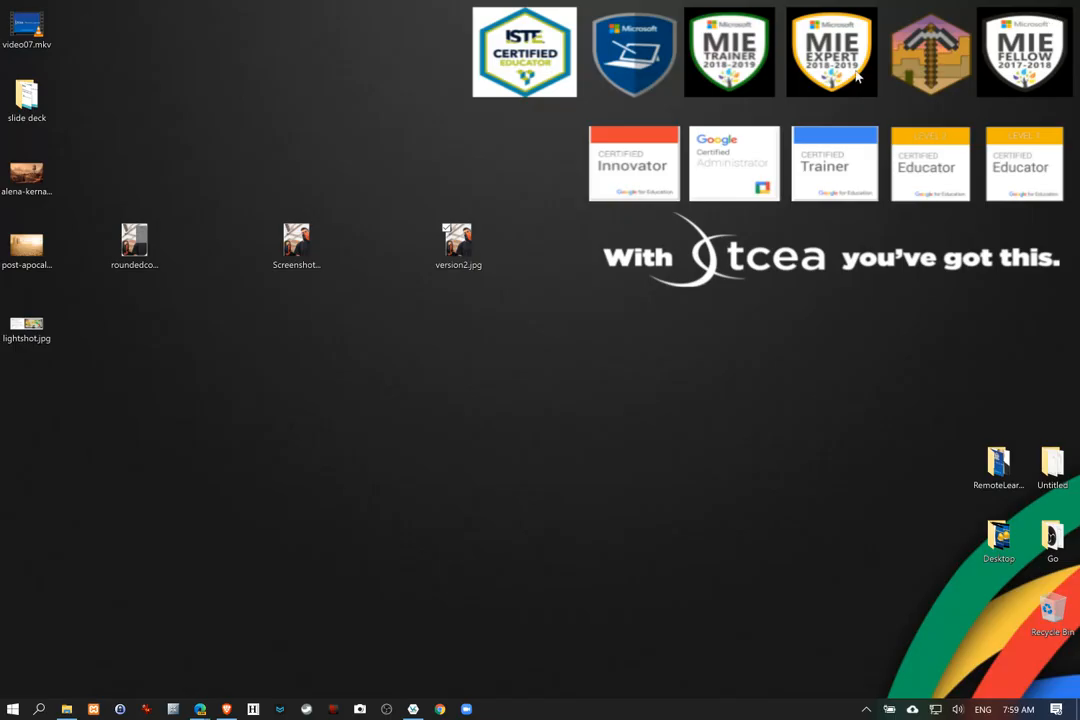
click(309, 238)
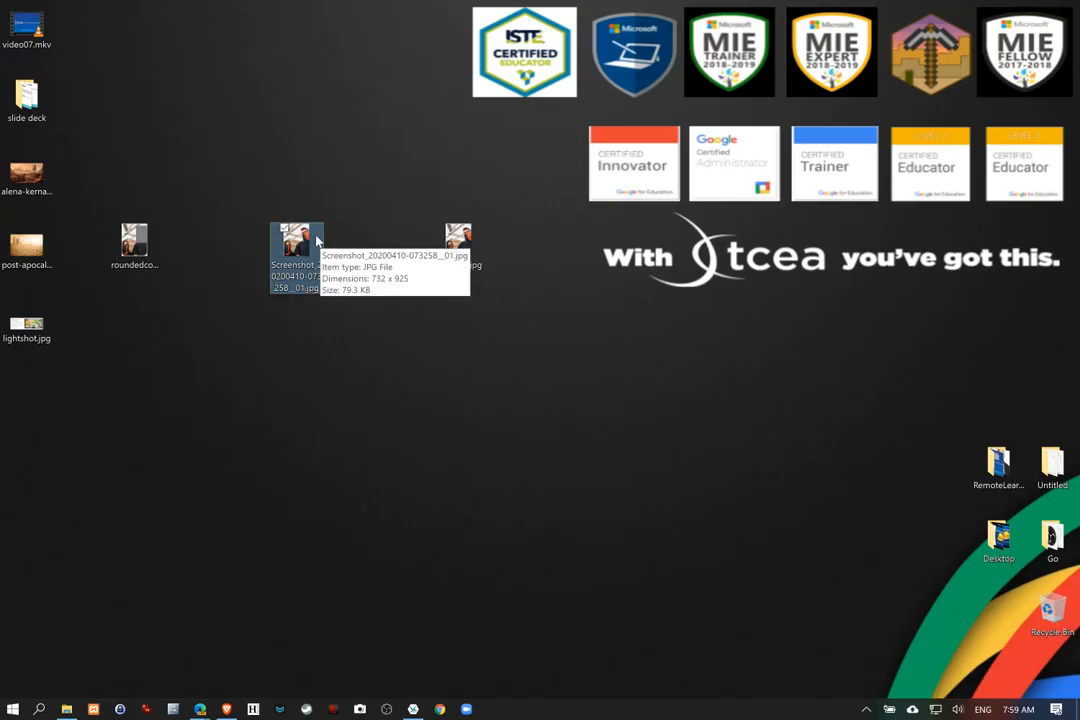
double_click(316, 241)
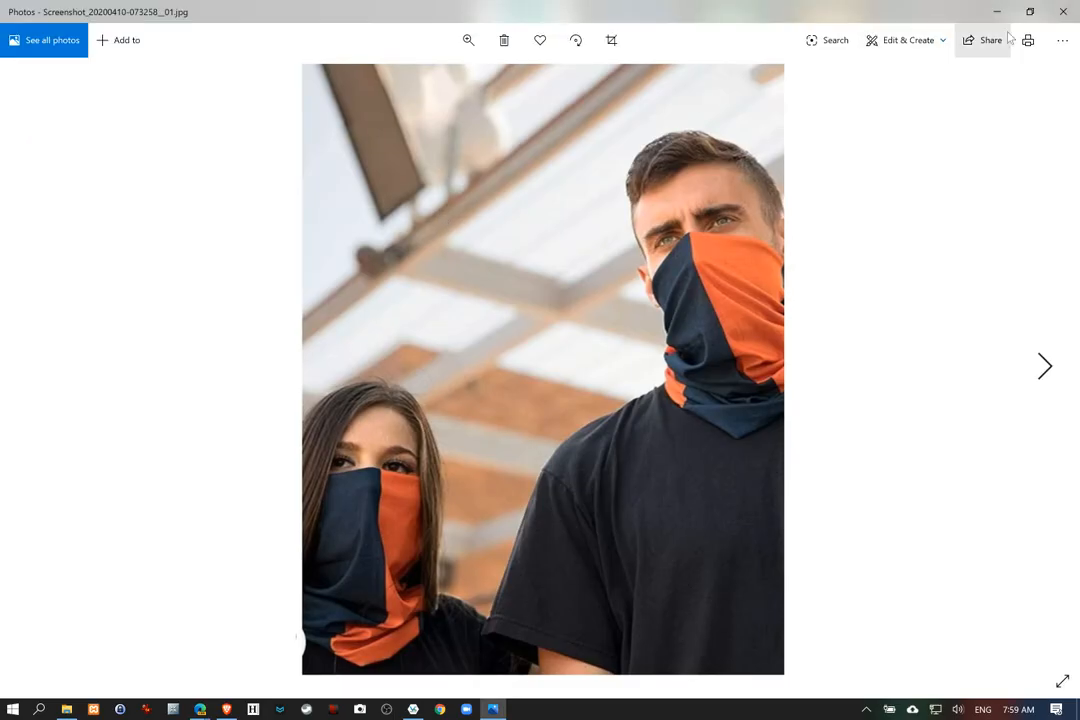
click(1063, 11)
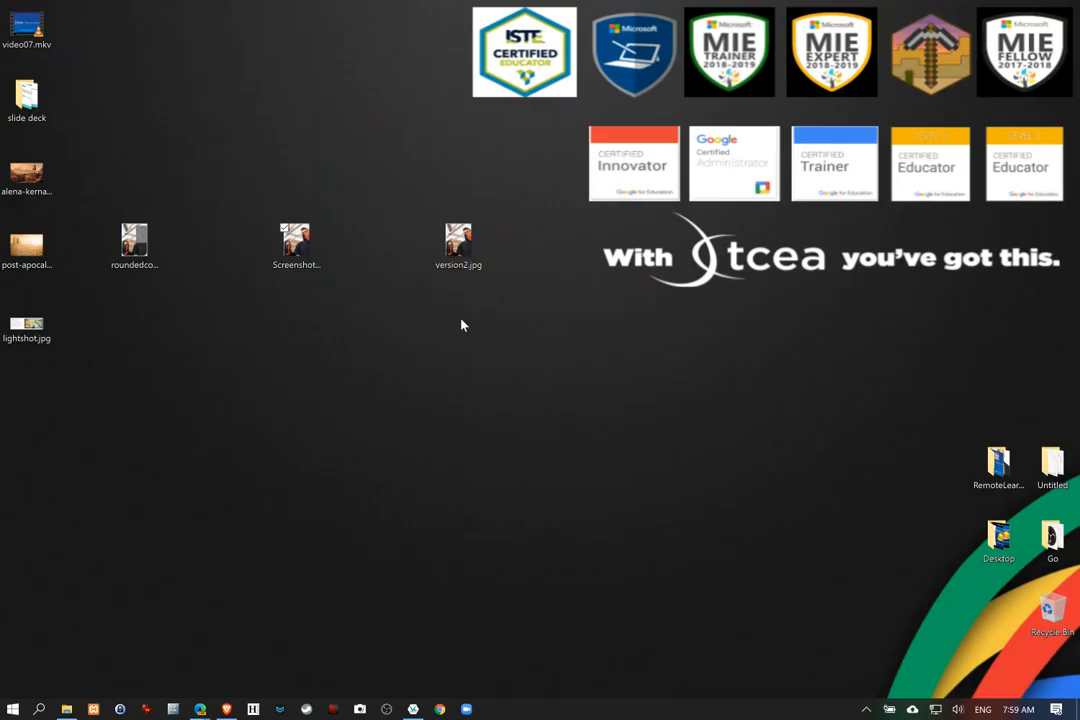
Return to the TCEA Remote Learning page, show the Fireshot Chrome extension section, and open a new browser tab
mouse_move(201, 711)
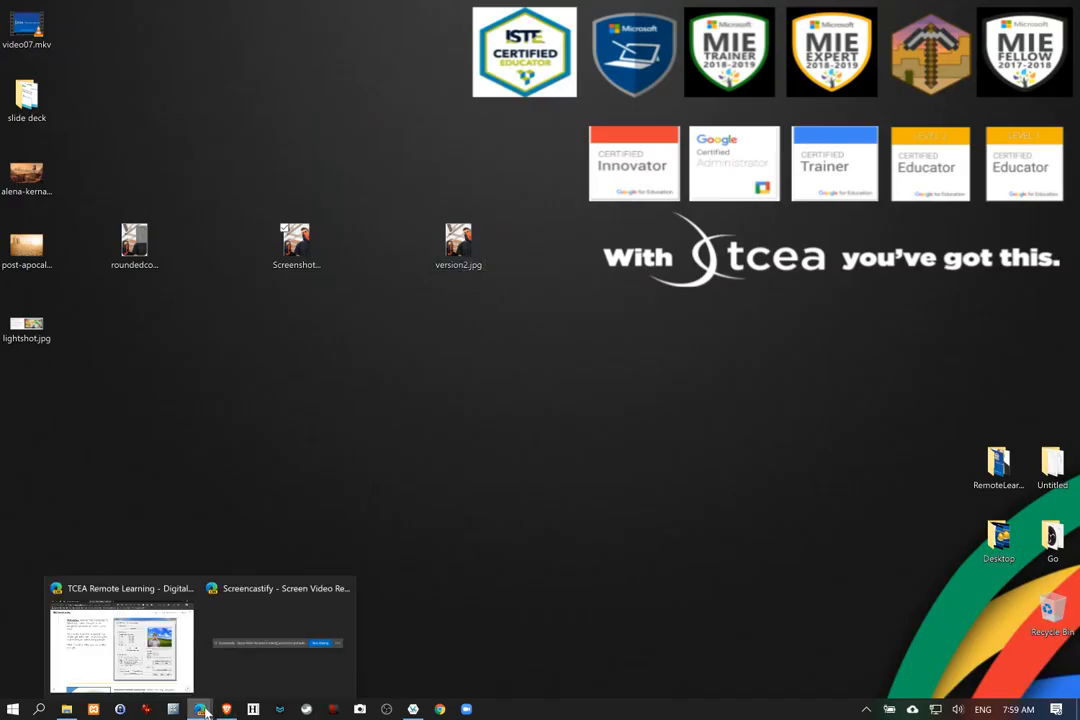
click(155, 668)
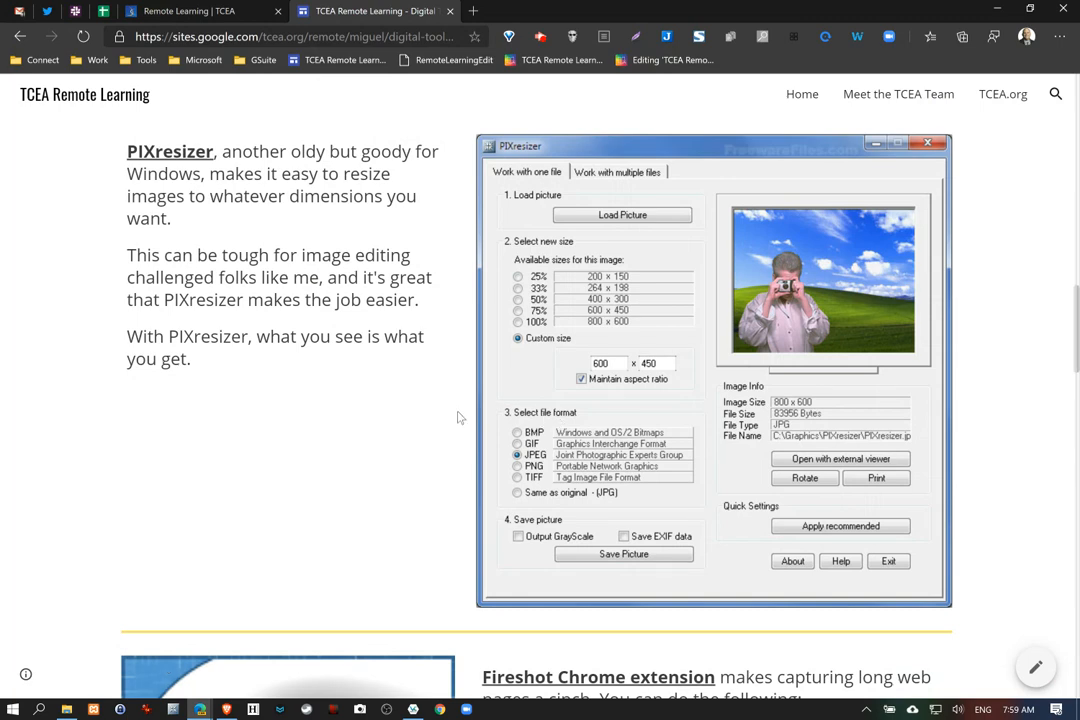
scroll(460, 418, down, 5)
scroll(460, 418, down, 1)
scroll(460, 418, up, 1)
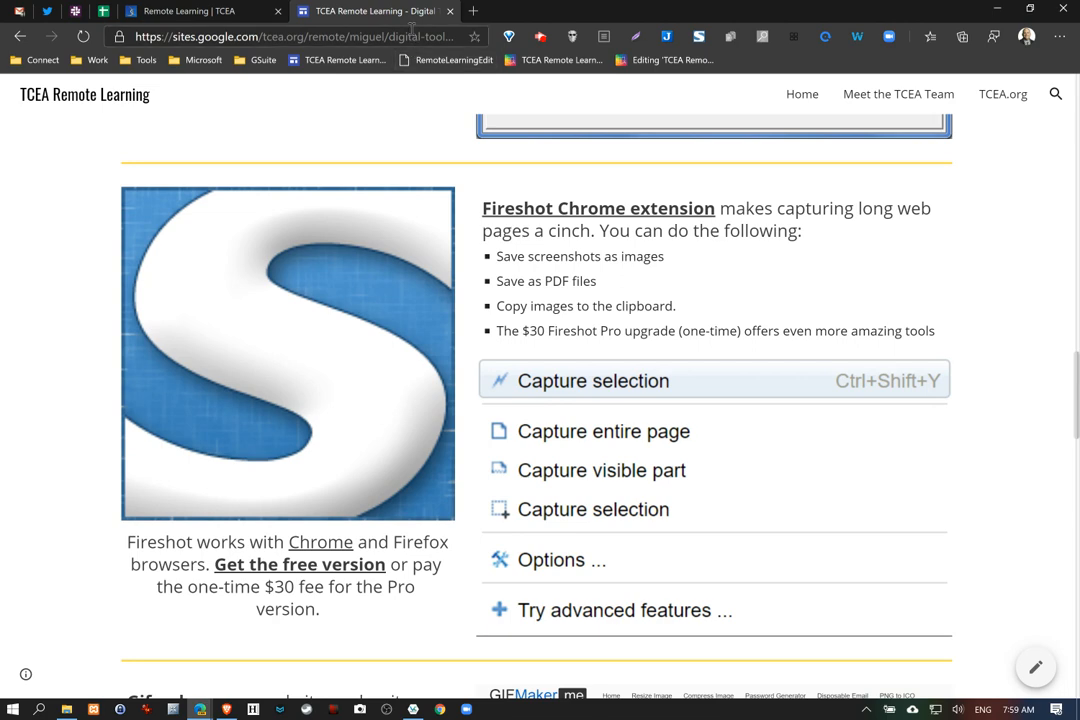
click(473, 11)
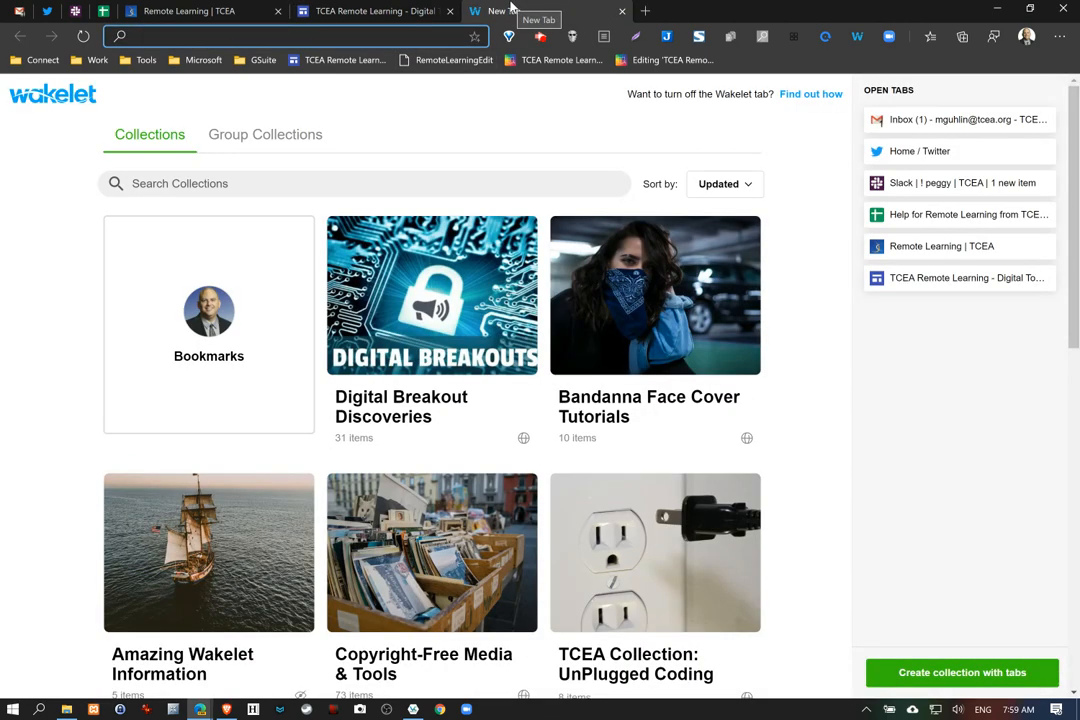
Go to blog.tcea.org and open the article "Note-Taking and Outlining: Five Digital Helpers"
text(blog)
key(Down)
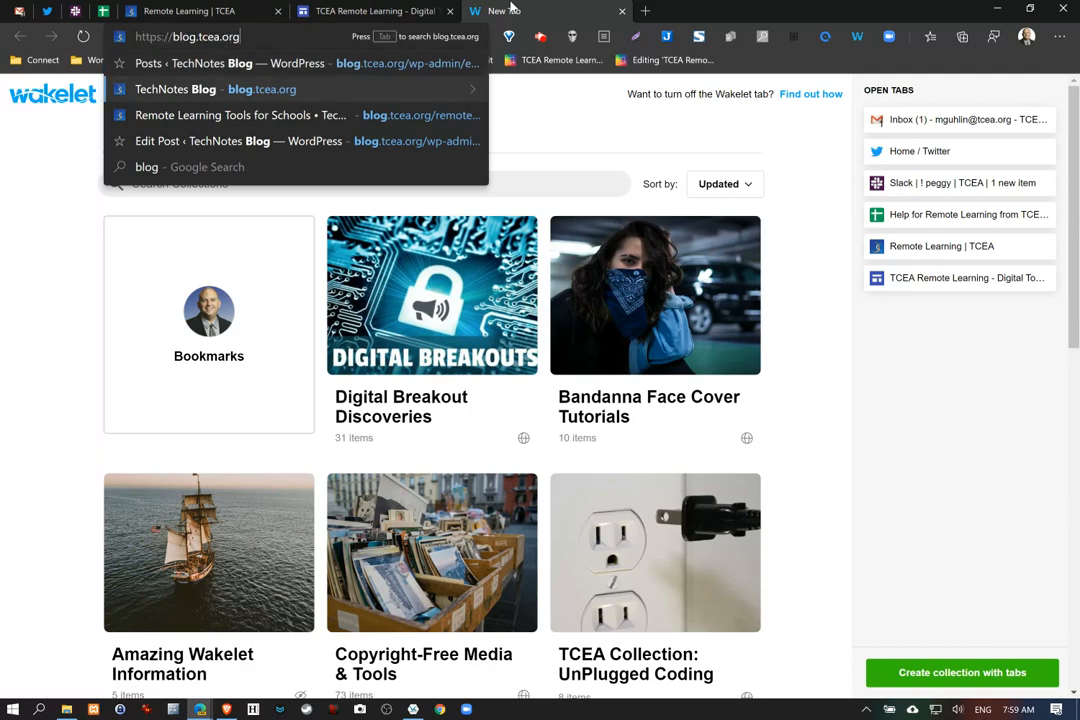
key(Return)
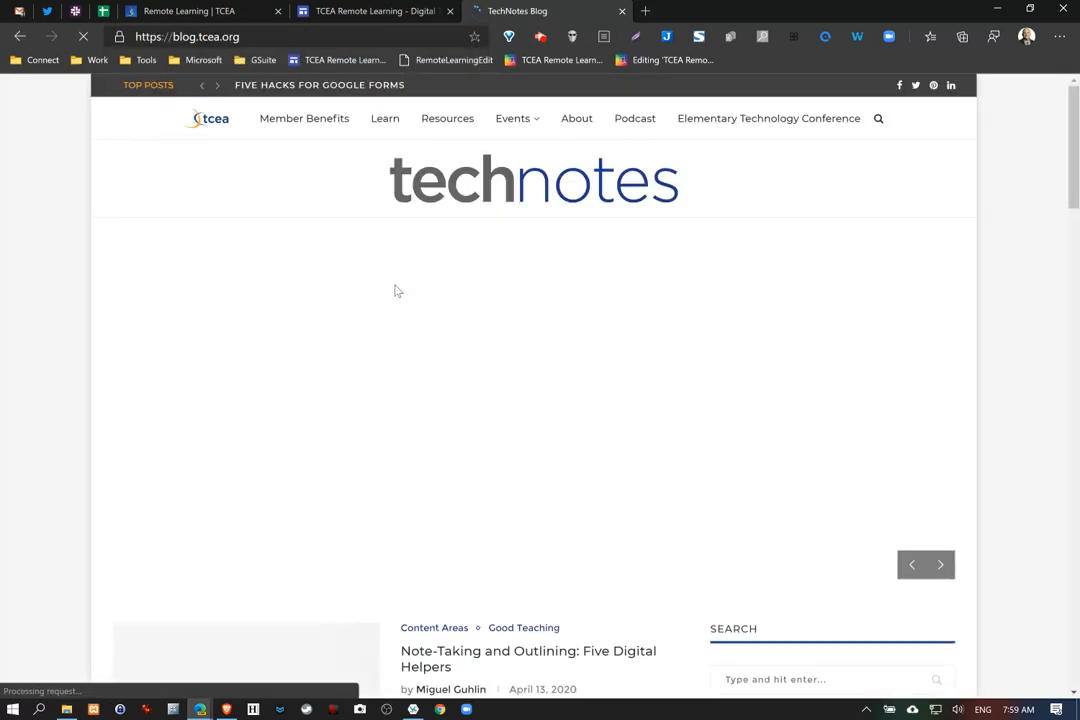
scroll(563, 304, down, 5)
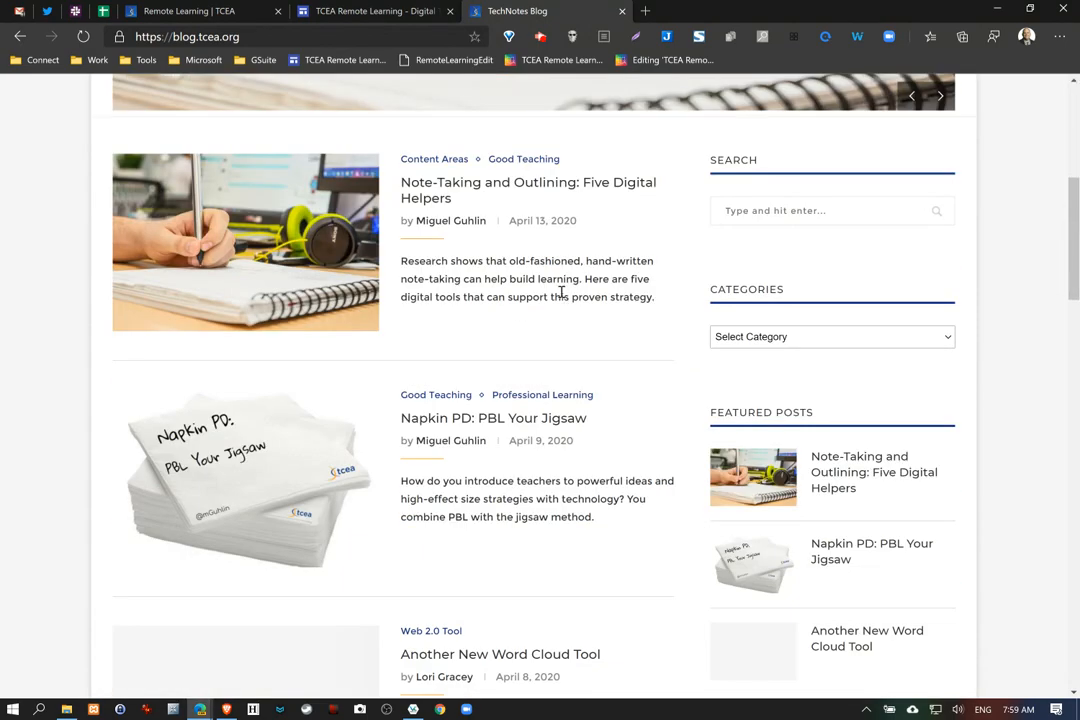
click(510, 201)
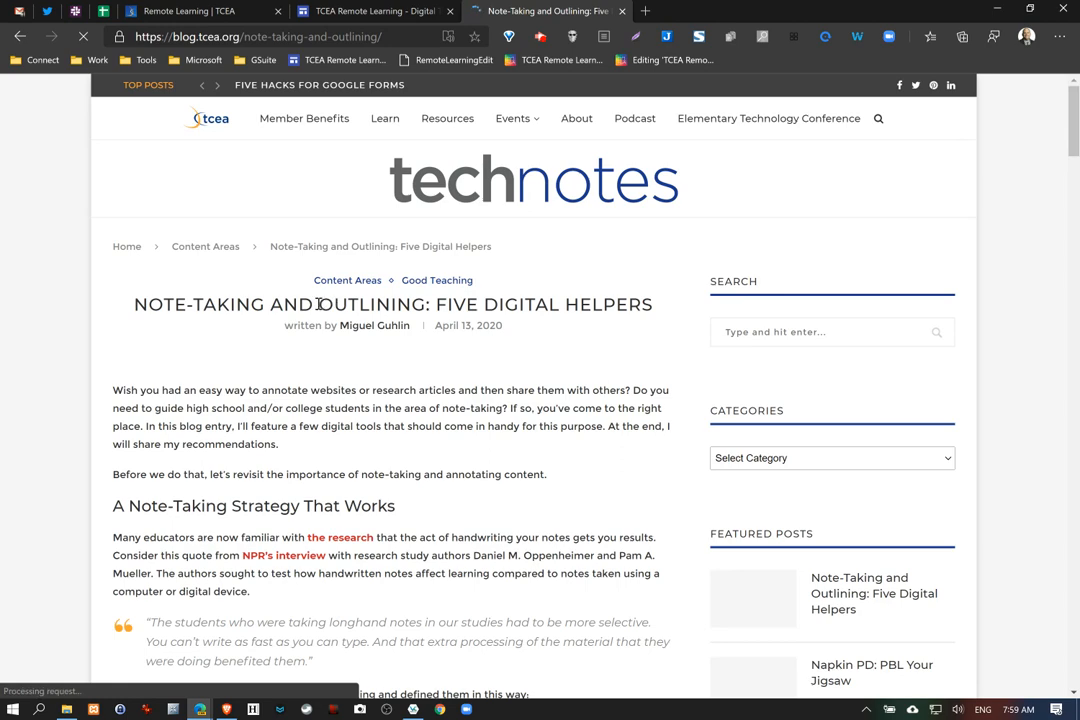
scroll(395, 338, down, 1)
scroll(395, 338, up, 1)
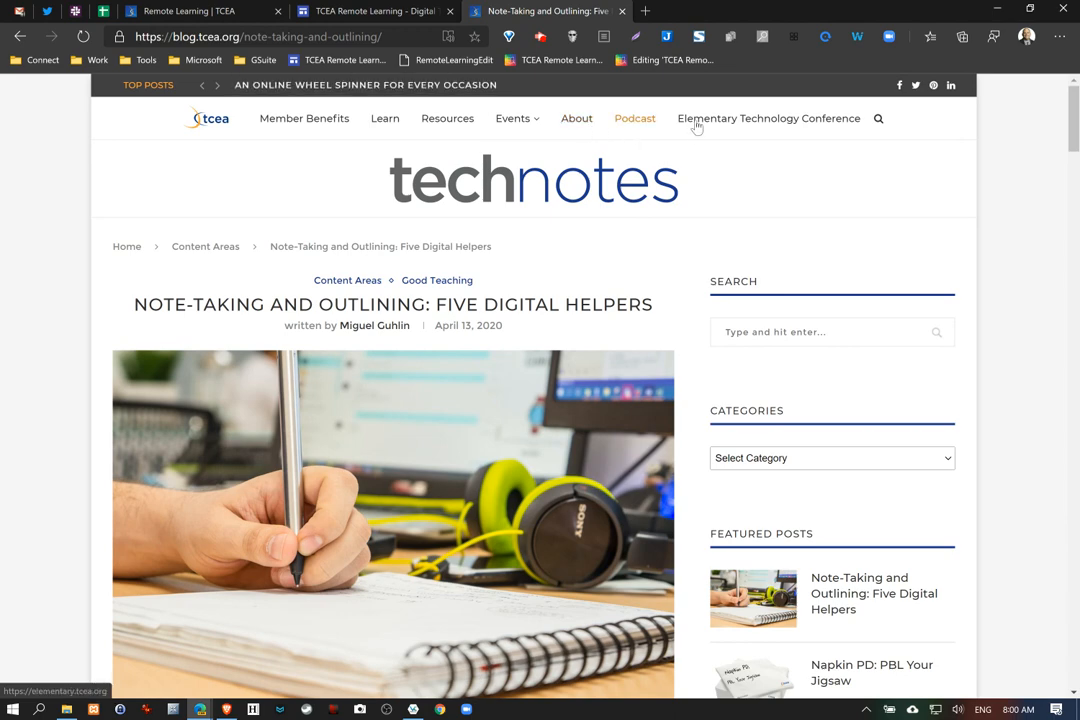
Capture a FireShot selection of the article from the technotes header down to the author box, leaving out the sidebar
click(699, 38)
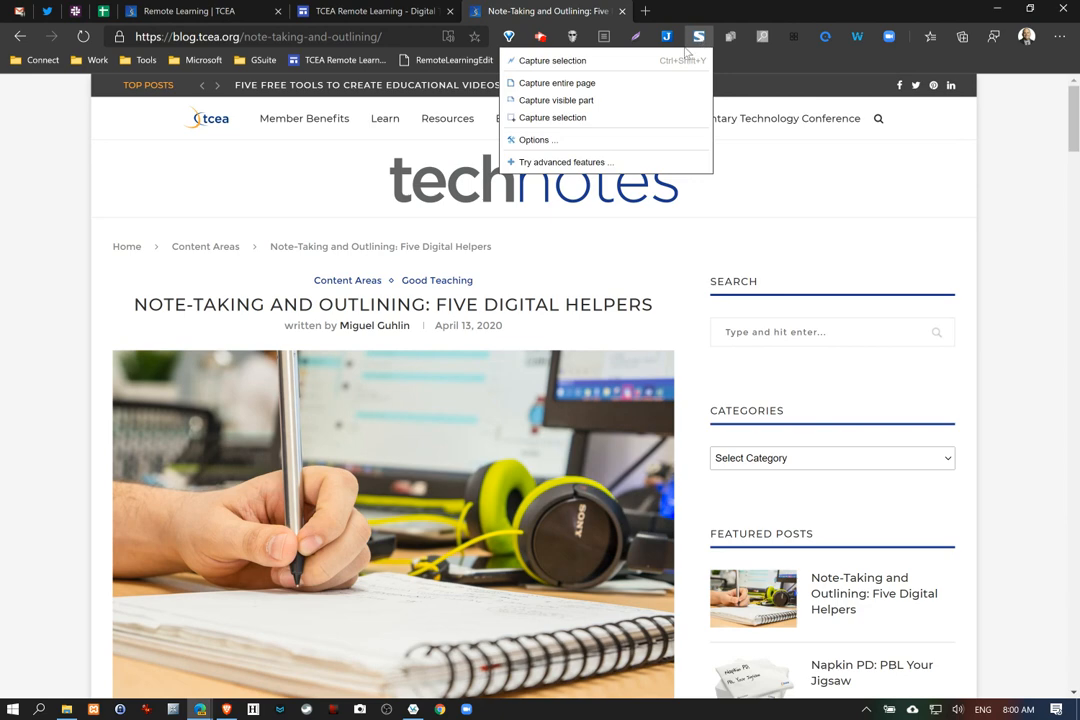
click(568, 62)
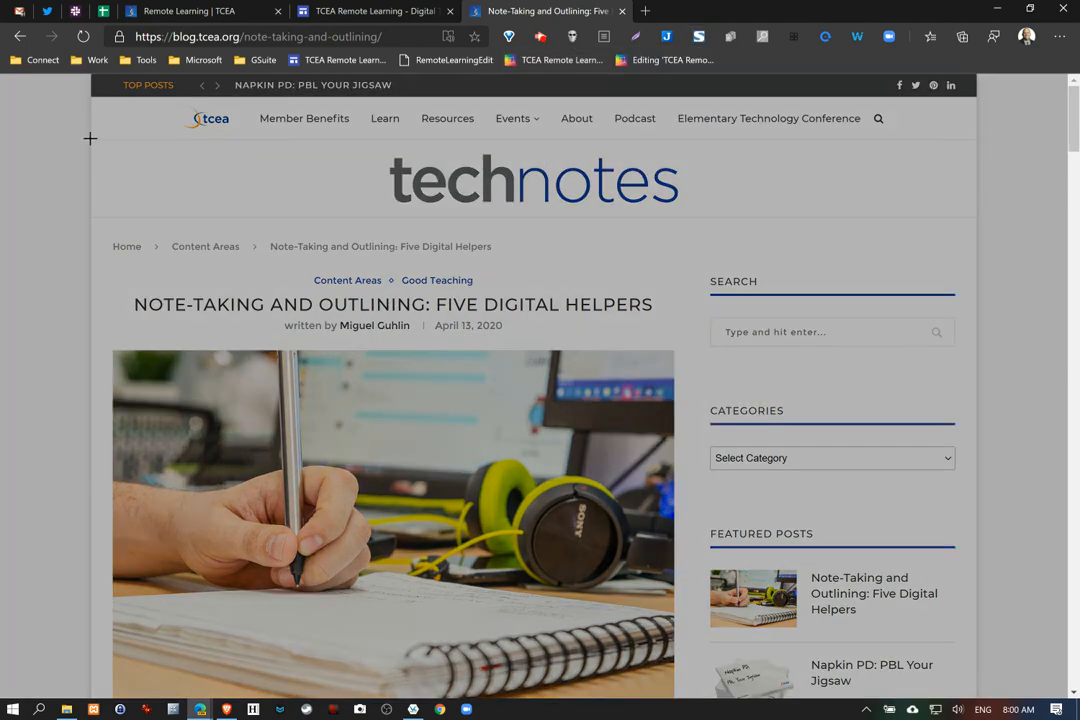
drag(94, 139, 704, 585)
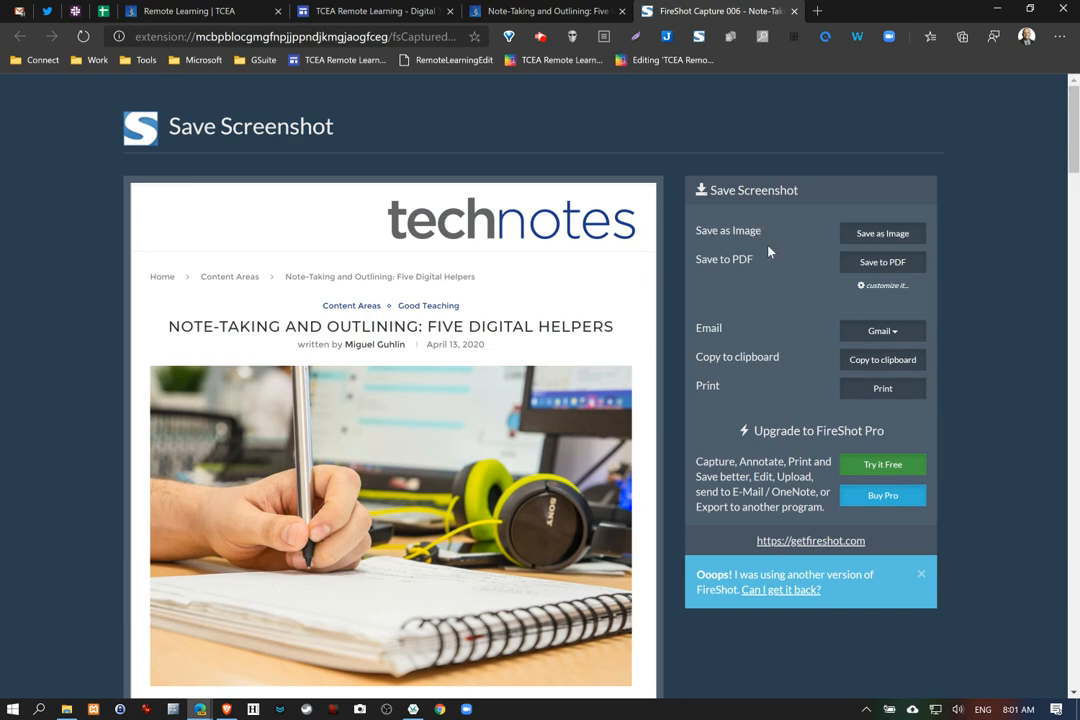
Save the FireShot capture as a PDF document in the Desktop folder under the suggested file name
click(870, 276)
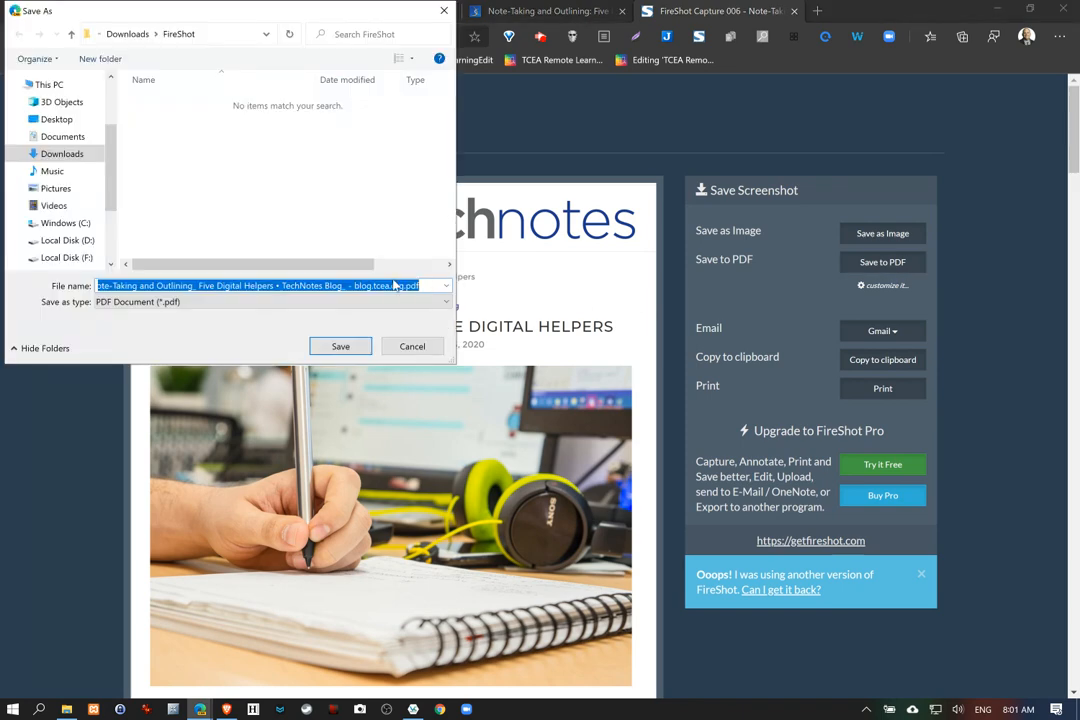
click(48, 119)
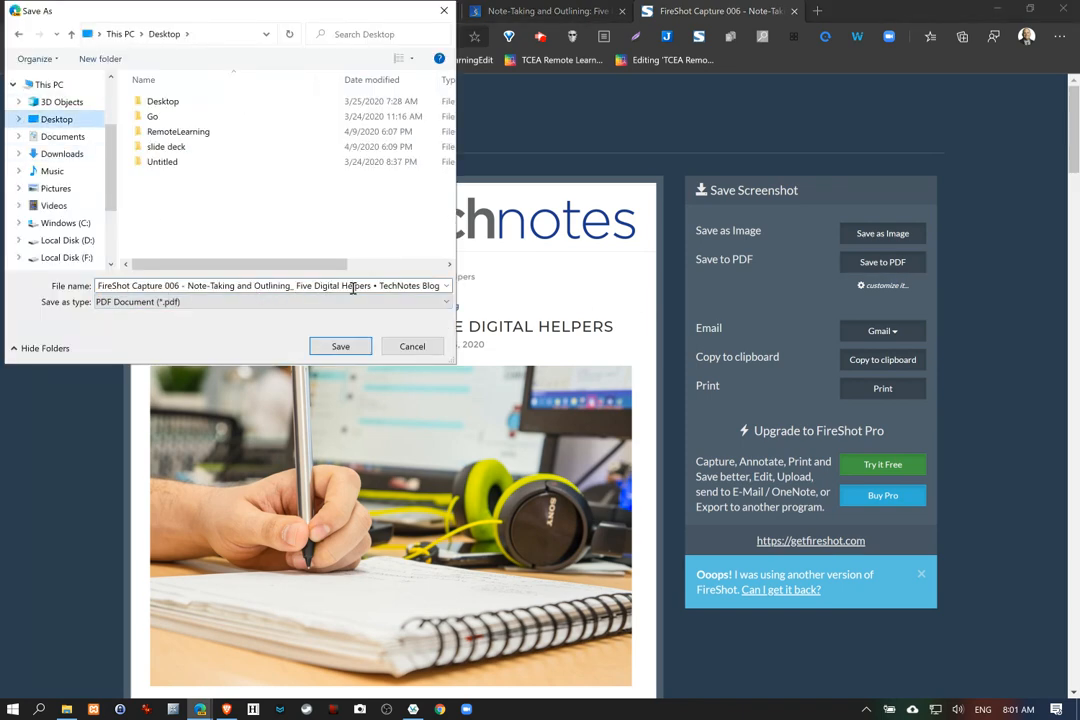
click(340, 346)
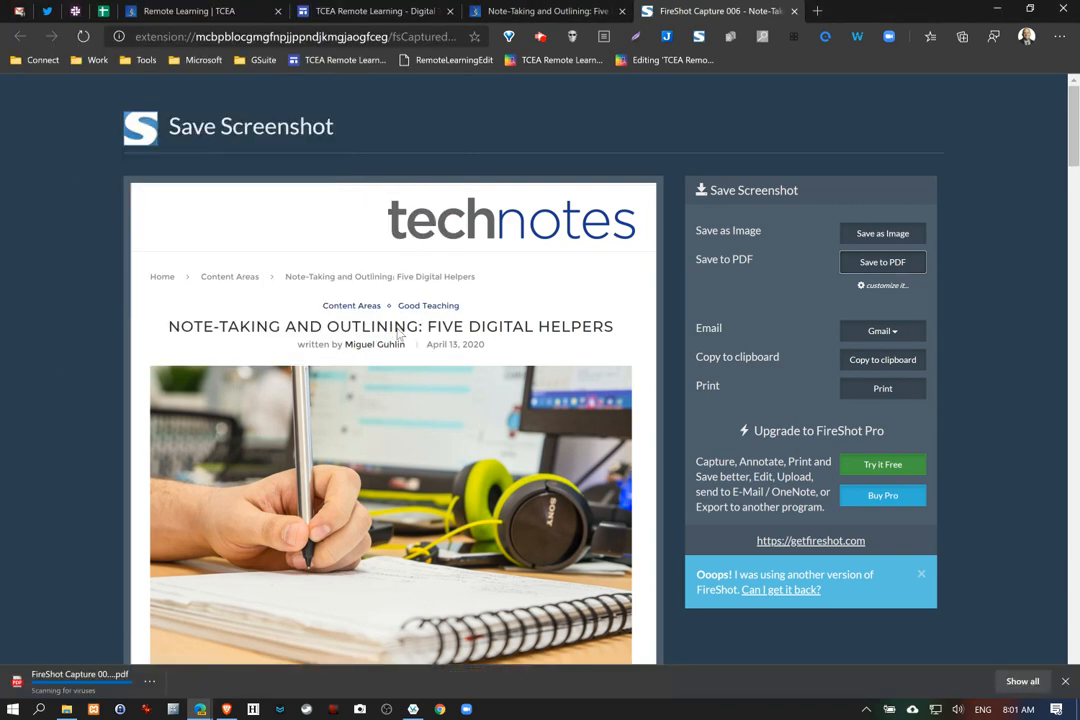
Save the FireShot capture as a PNG image in the Desktop folder under the suggested file name
click(883, 236)
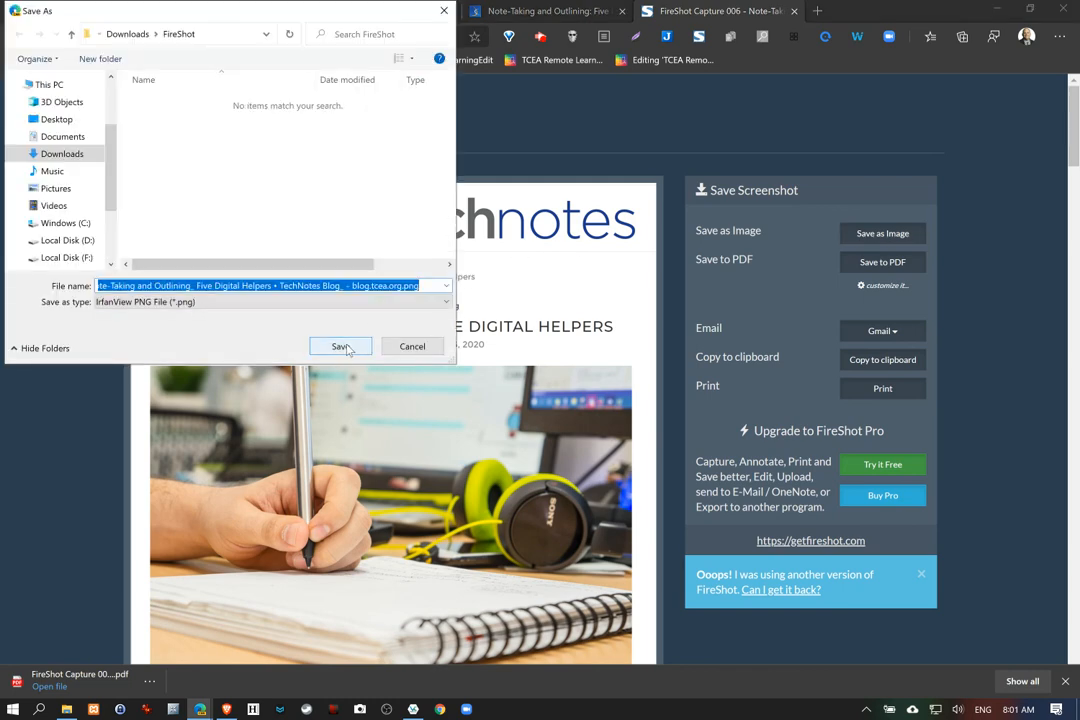
click(57, 117)
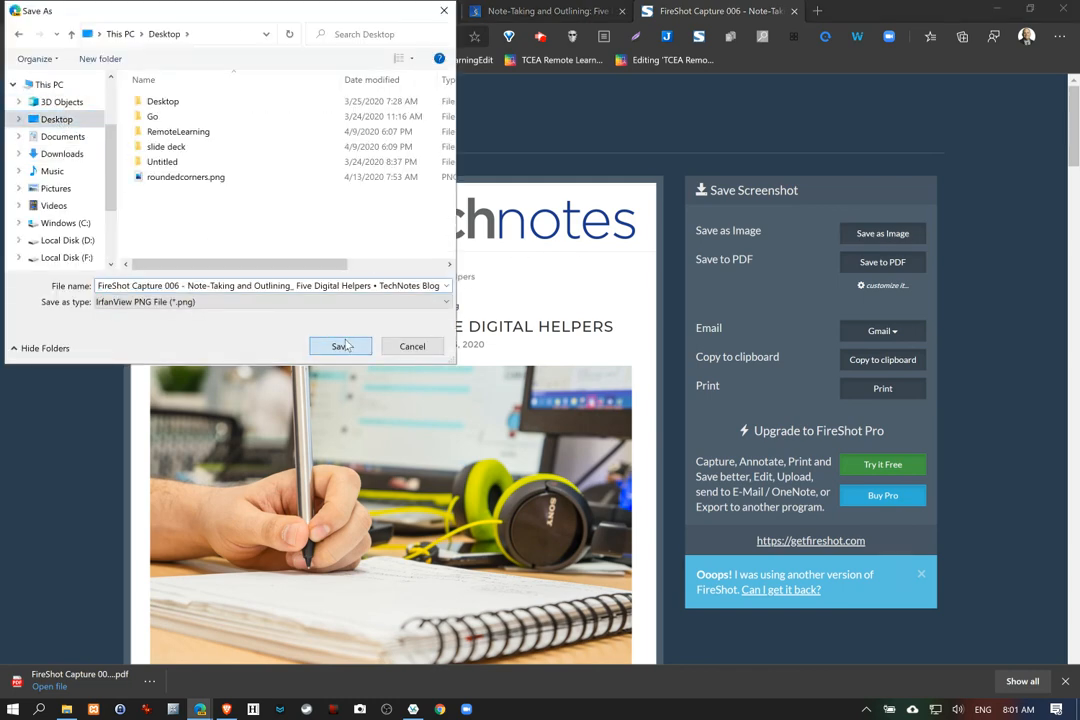
click(341, 346)
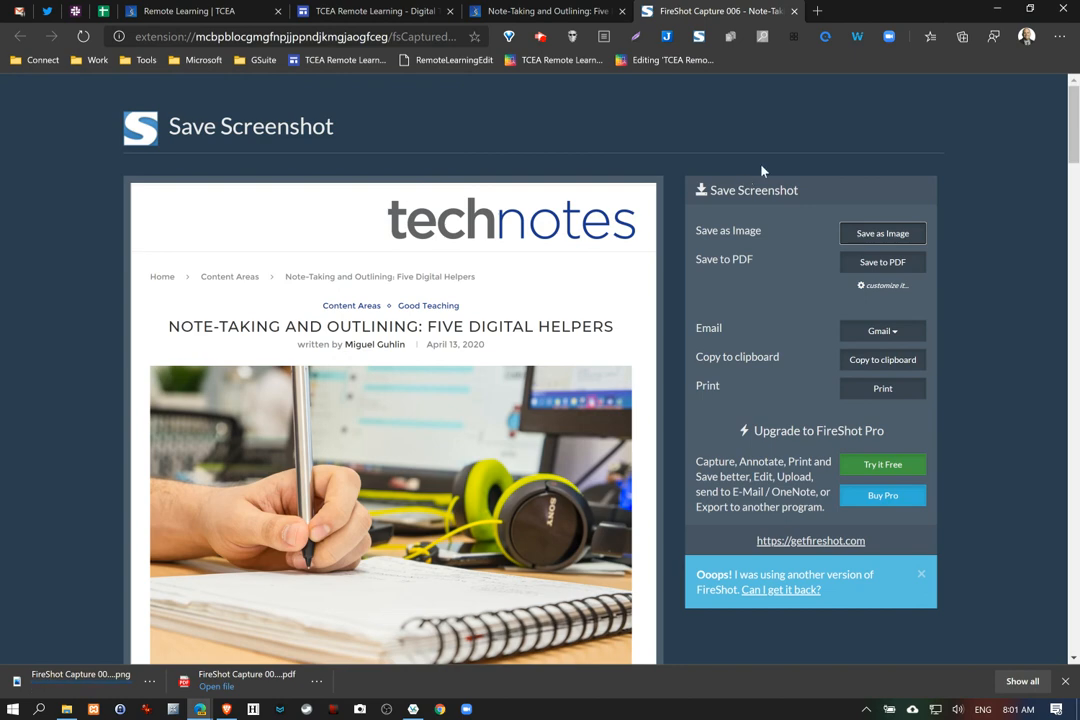
Copy the captured page image, review it down to its end, and paste it into IrfanView
right_click(336, 258)
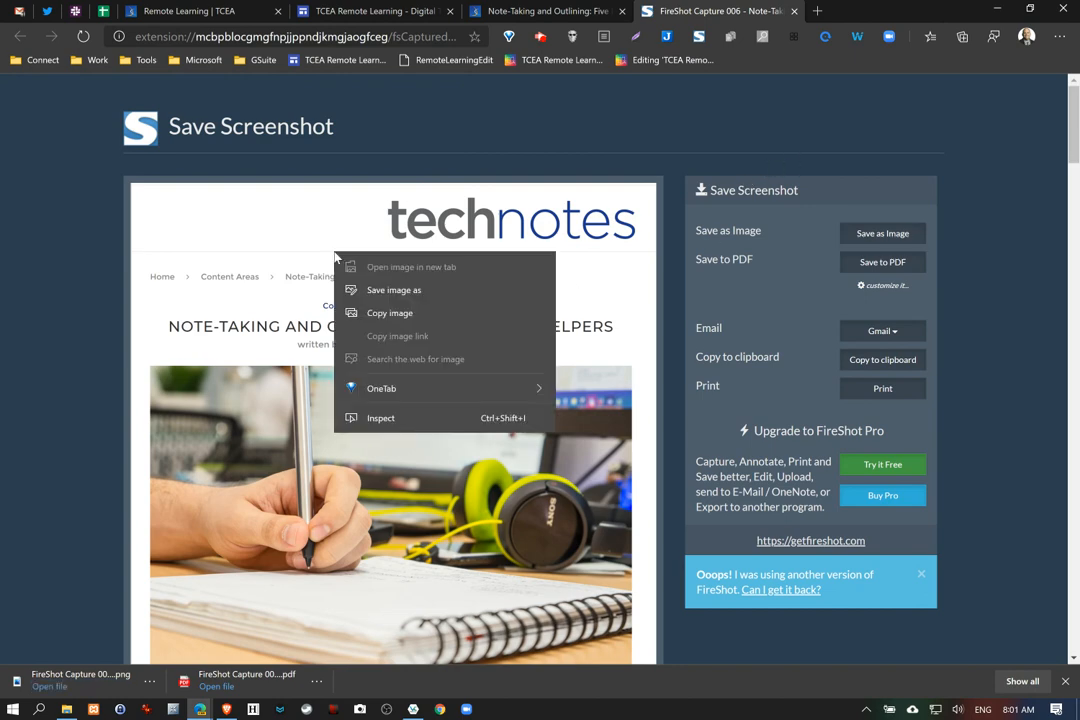
click(397, 314)
scroll(308, 381, down, 20)
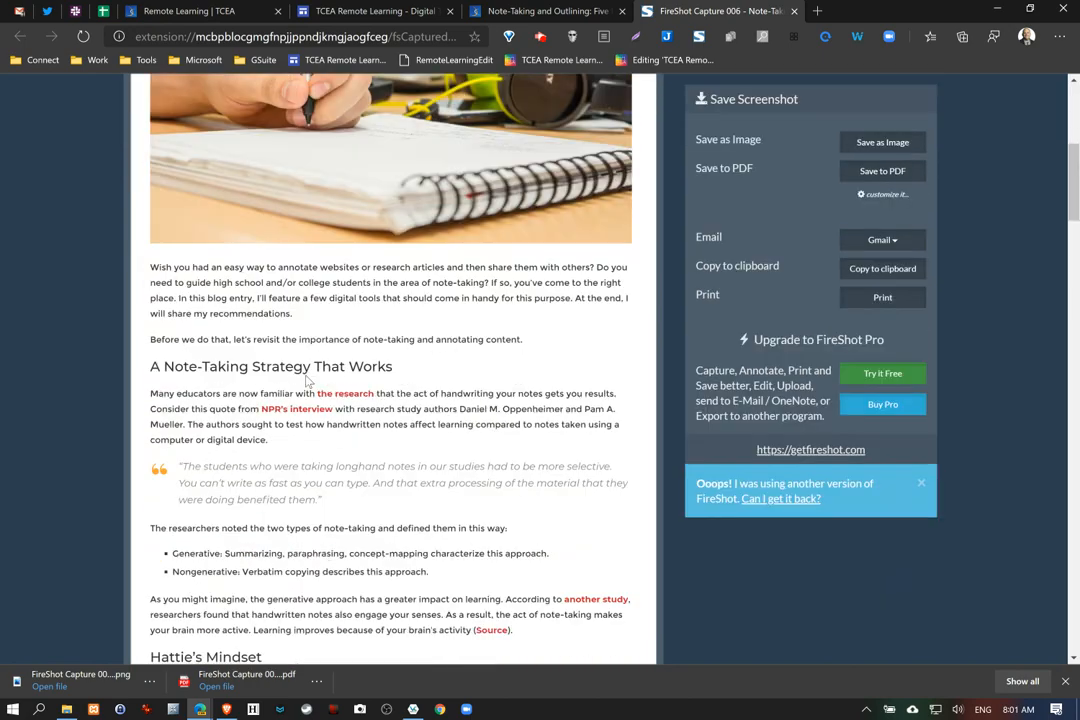
scroll(308, 381, down, 15)
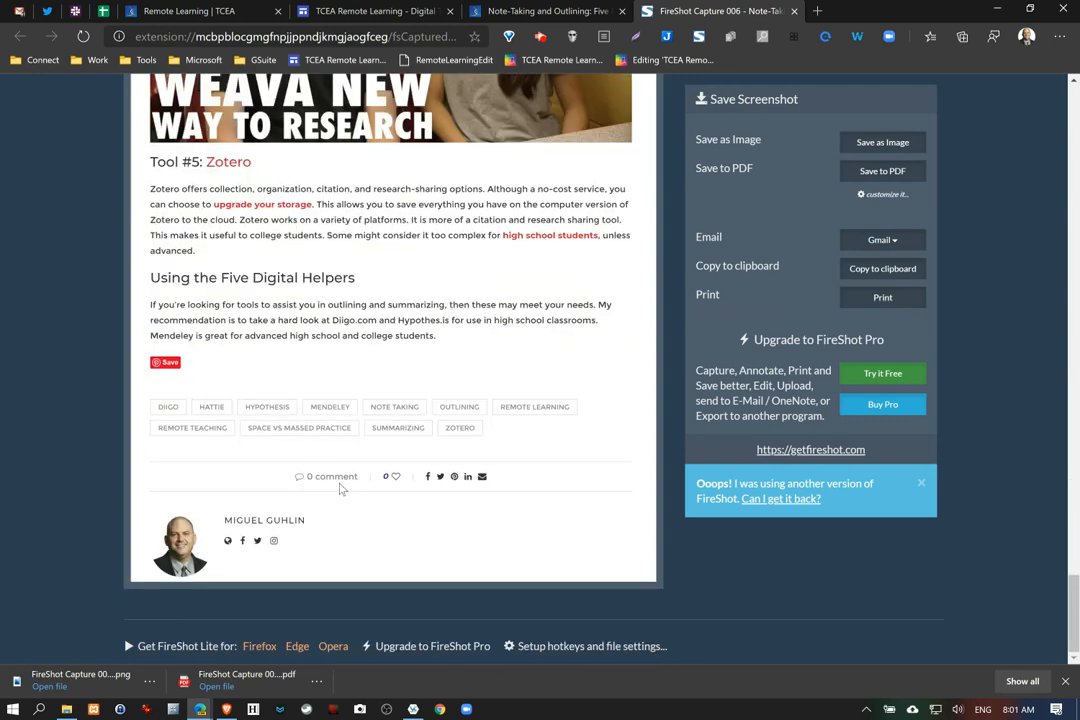
click(146, 710)
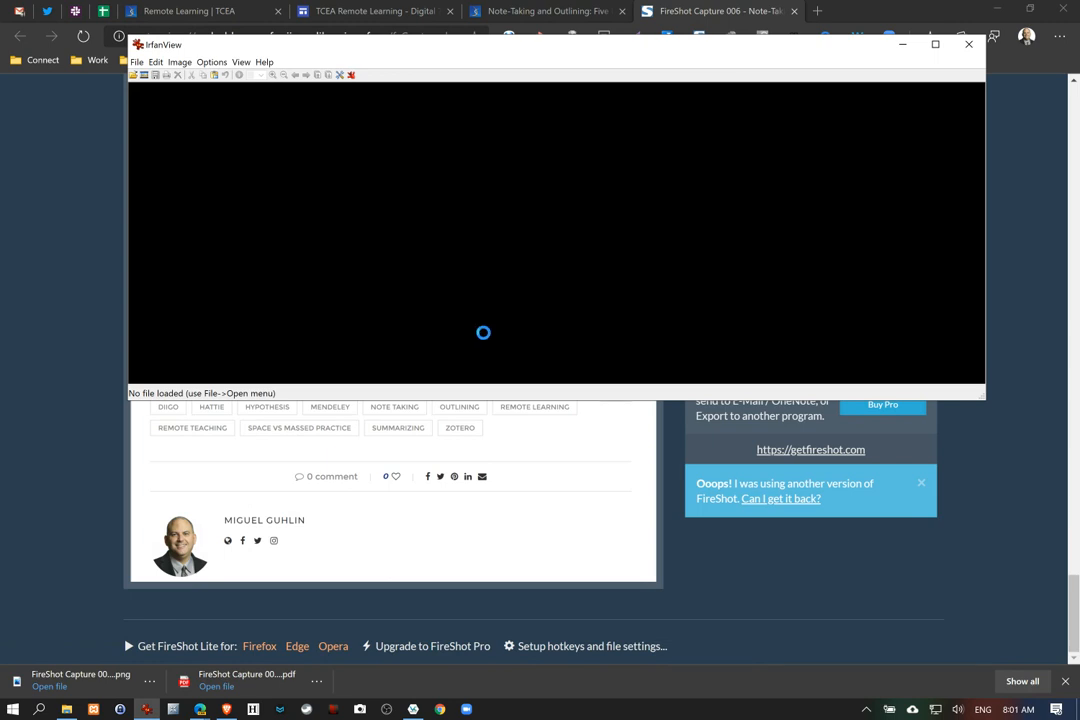
key(ctrl+v)
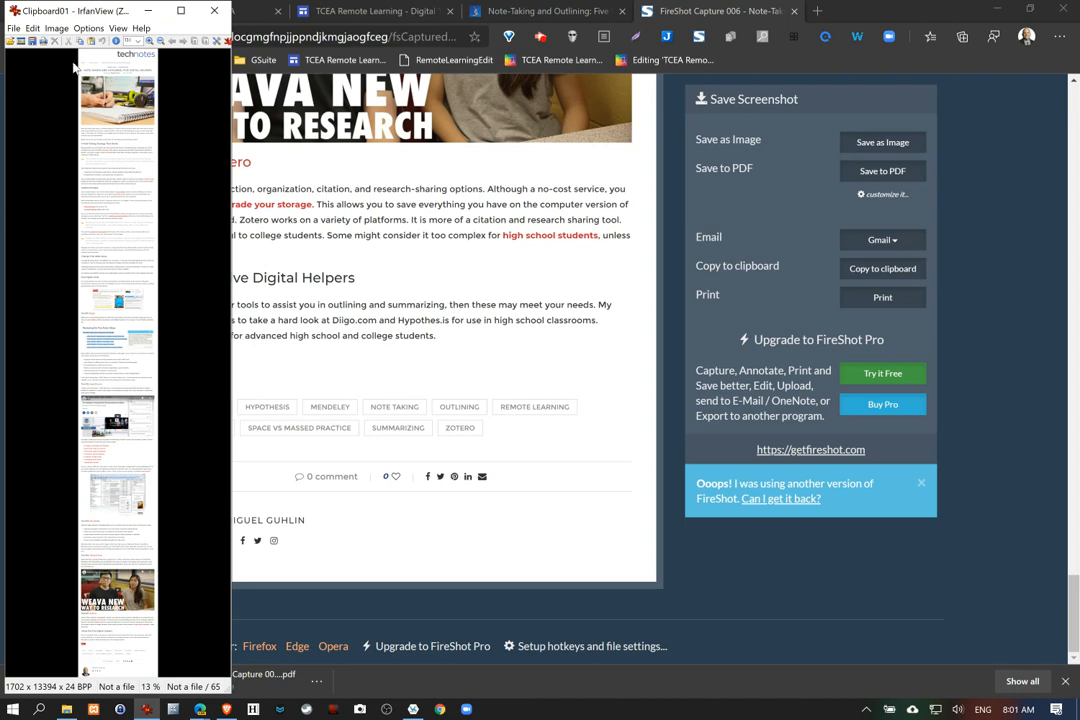
Enlarge the pasted capture in IrfanView until its text is readable, inspect it from the page header, and close IrfanView
click(150, 42)
click(150, 42)
click(150, 42)
click(150, 42)
click(150, 44)
click(150, 44)
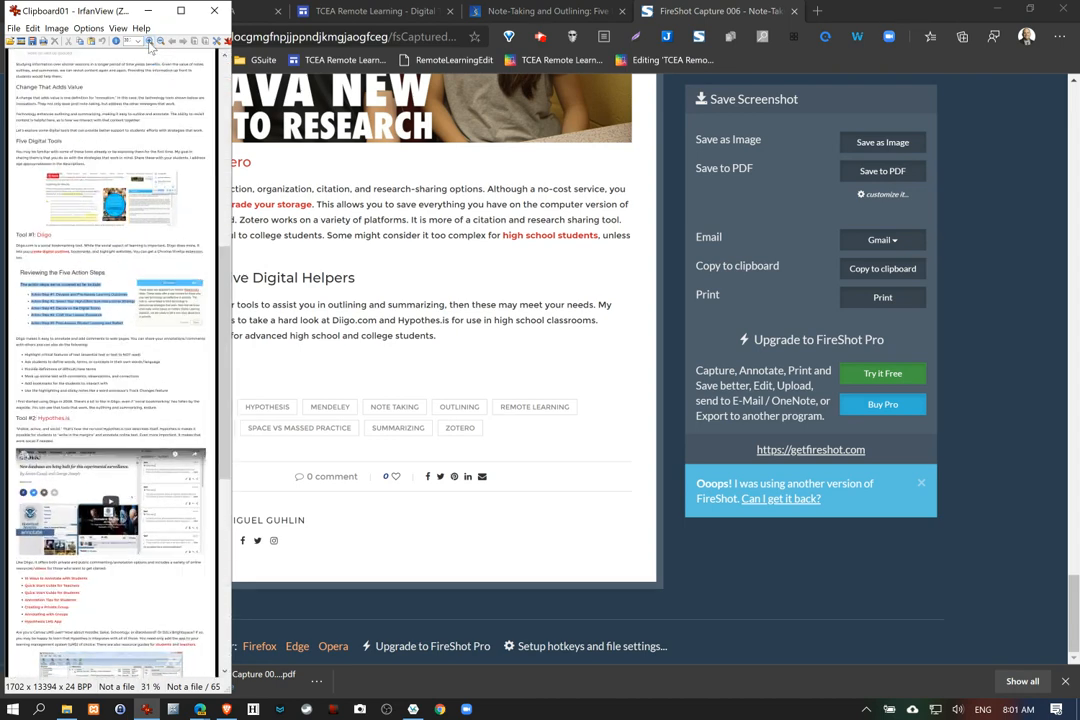
click(150, 44)
click(150, 44)
click(150, 44)
click(150, 44)
click(150, 44)
click(150, 44)
click(150, 45)
click(150, 45)
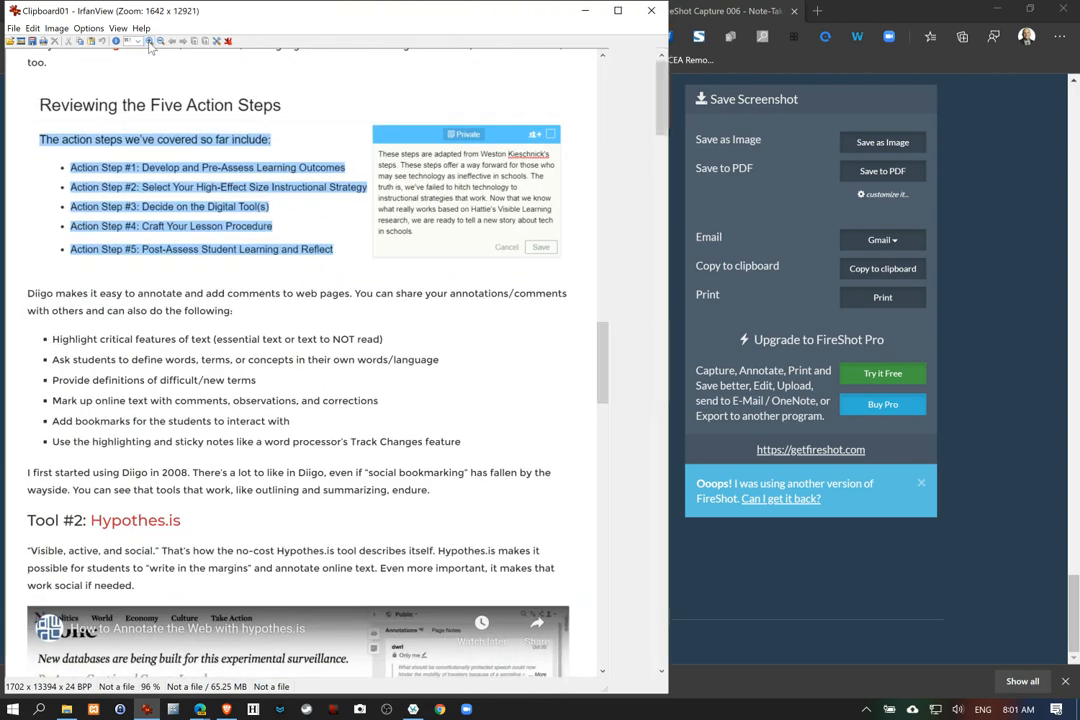
click(150, 44)
click(150, 44)
drag(800, 362, 790, 66)
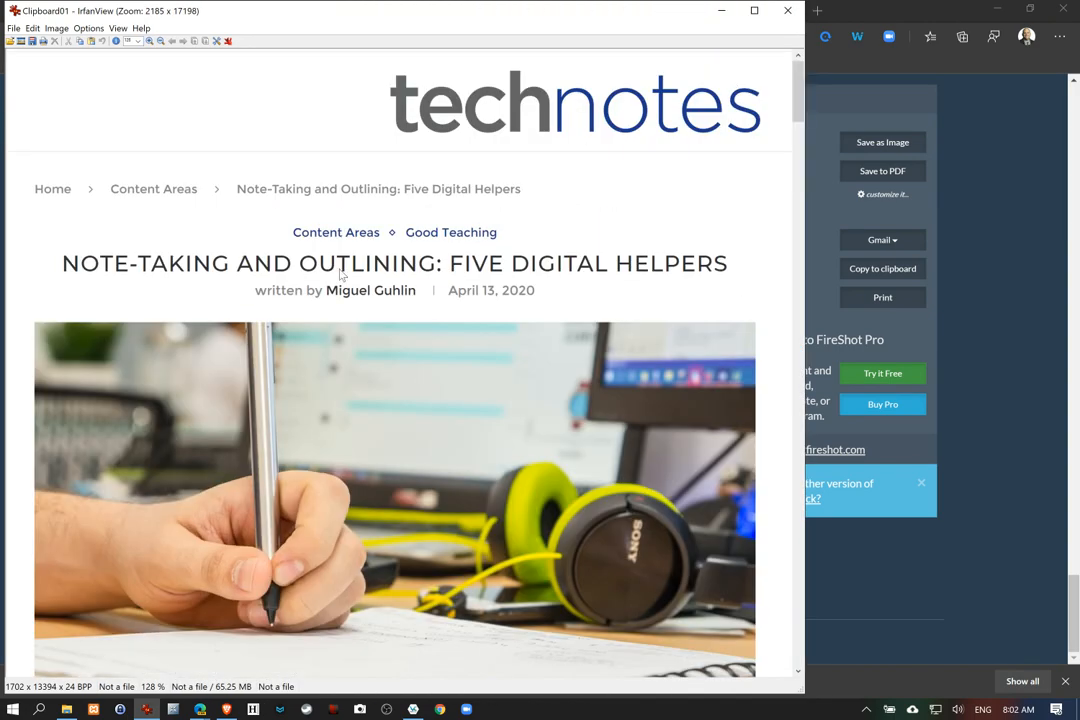
scroll(338, 272, down, 2)
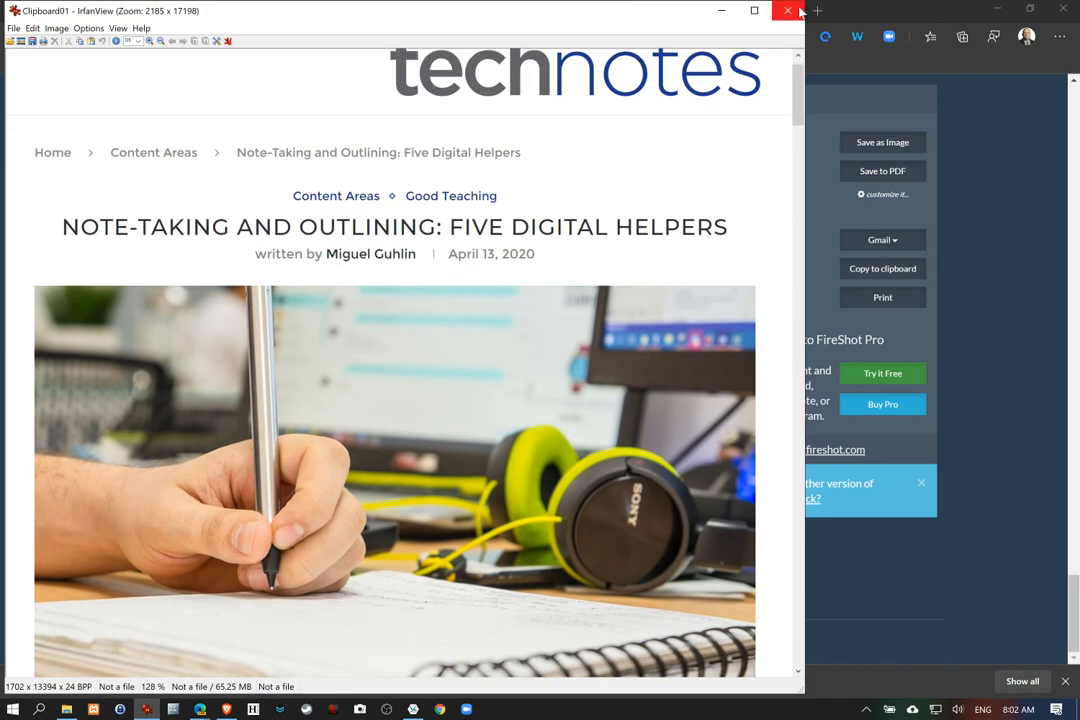
click(788, 11)
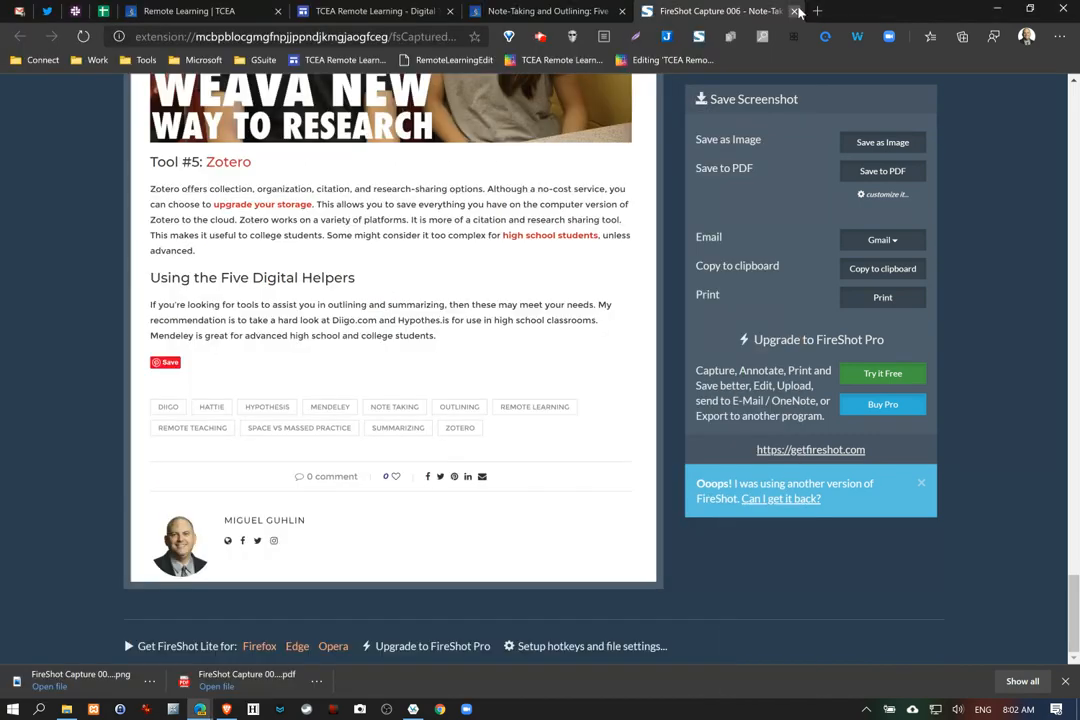
Open the FireShot Capture 006 PDF from the desktop, enlarge it, read through to the author box, and close it
click(996, 9)
click(38, 389)
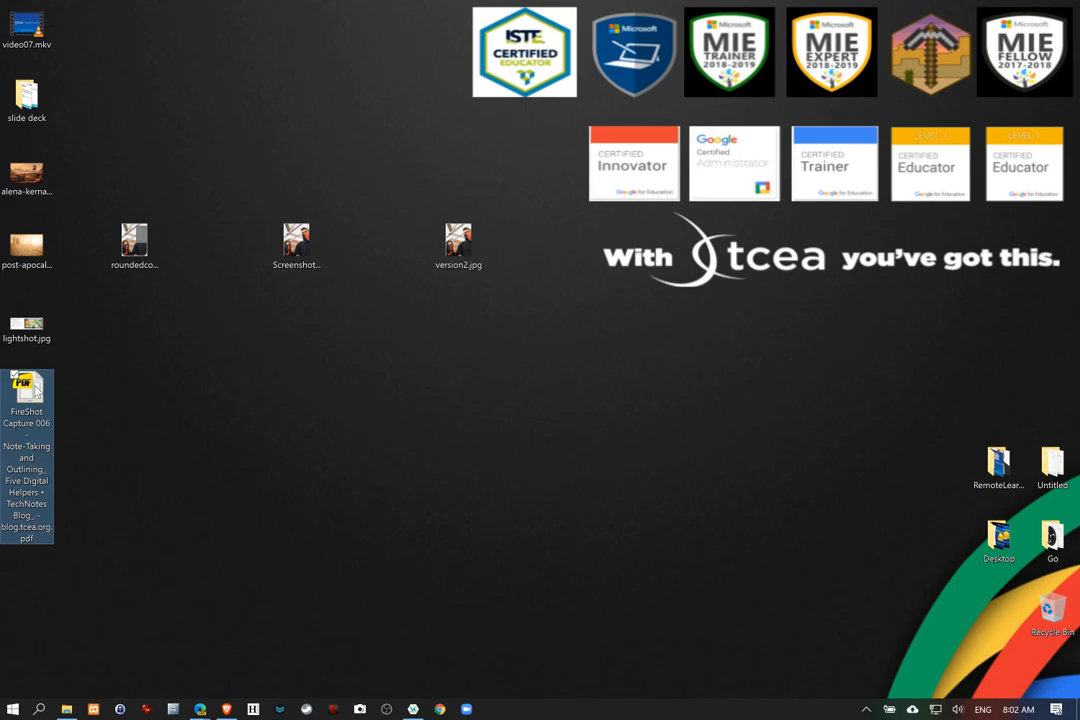
double_click(36, 389)
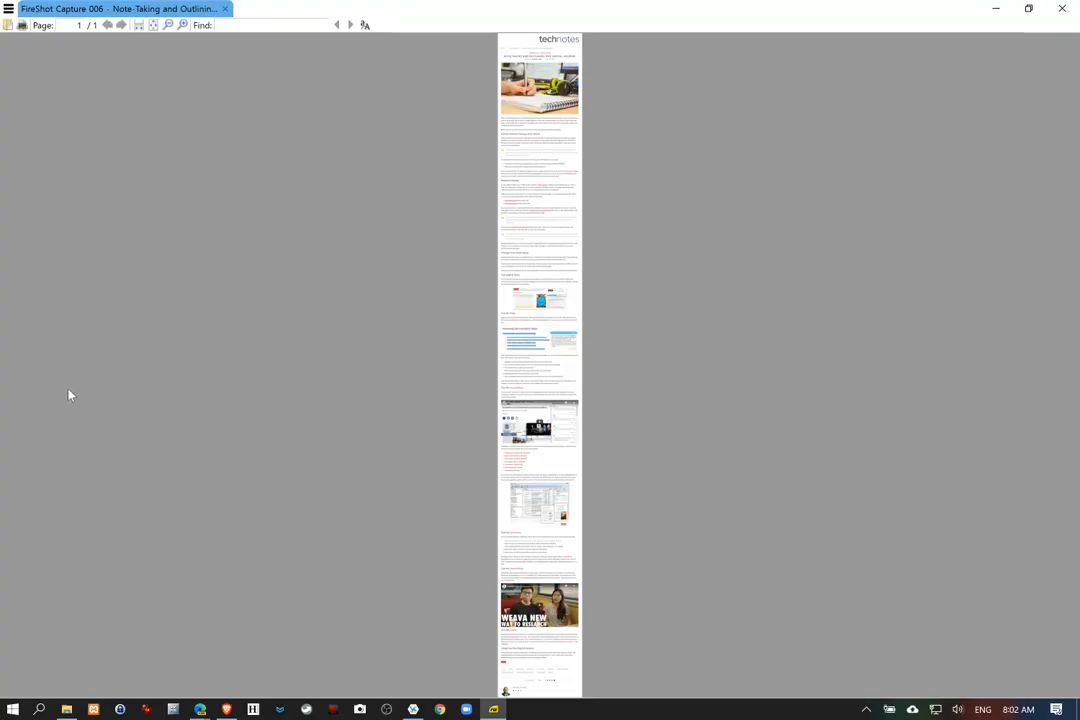
click(183, 25)
click(183, 25)
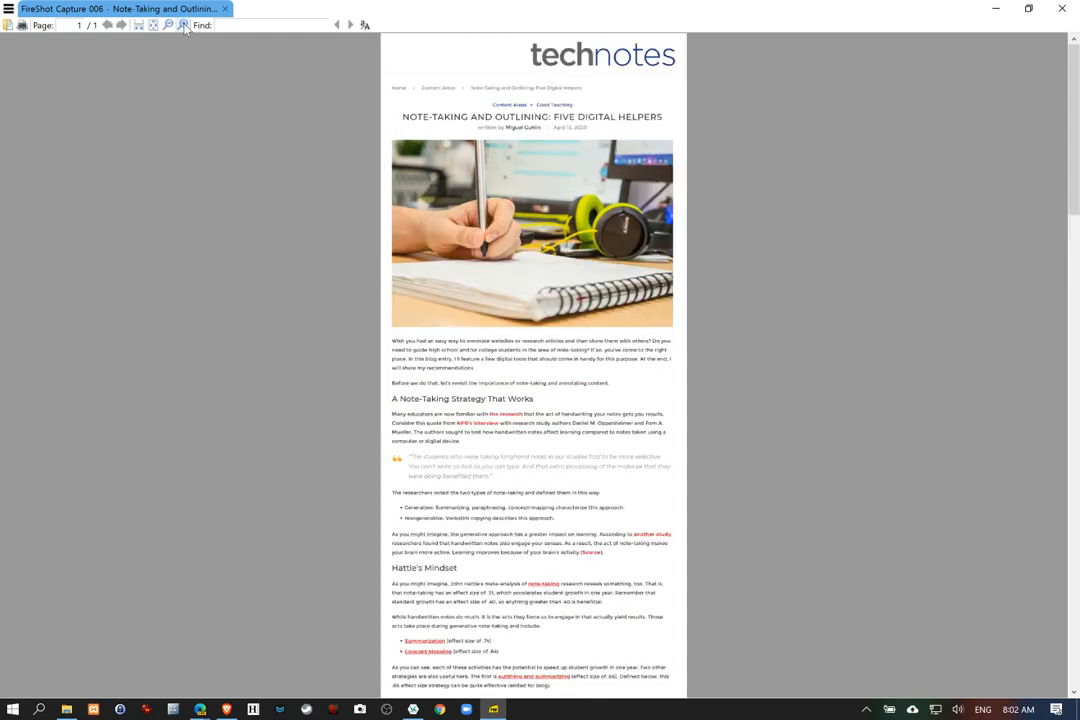
click(183, 25)
scroll(533, 316, down, 5)
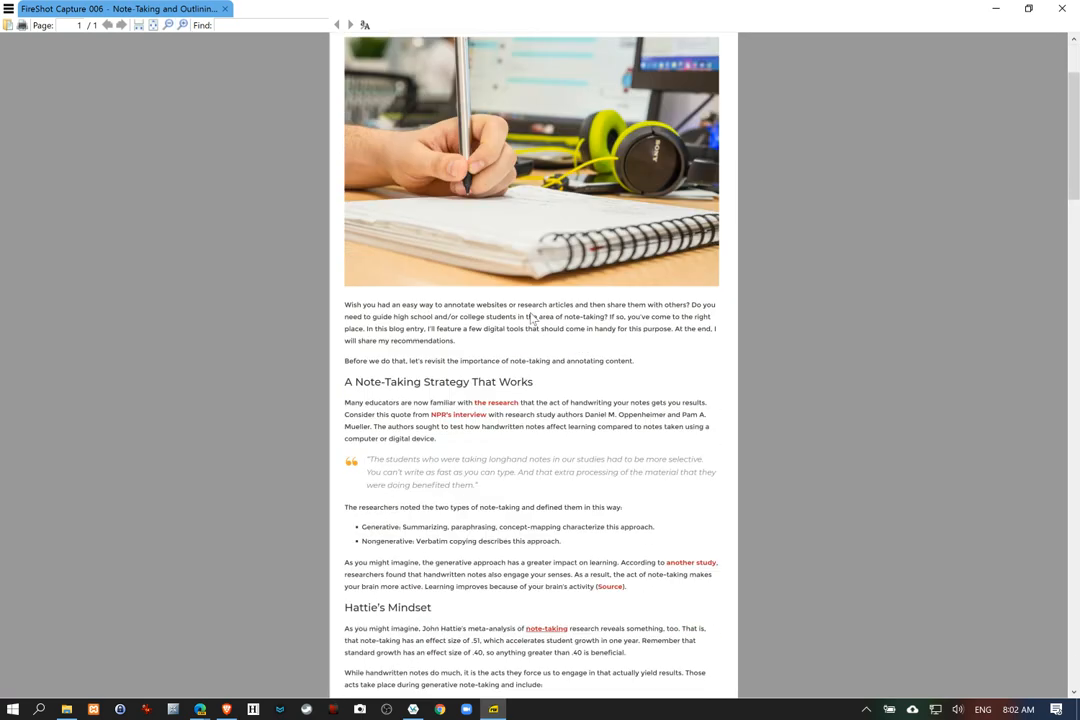
scroll(533, 316, down, 9)
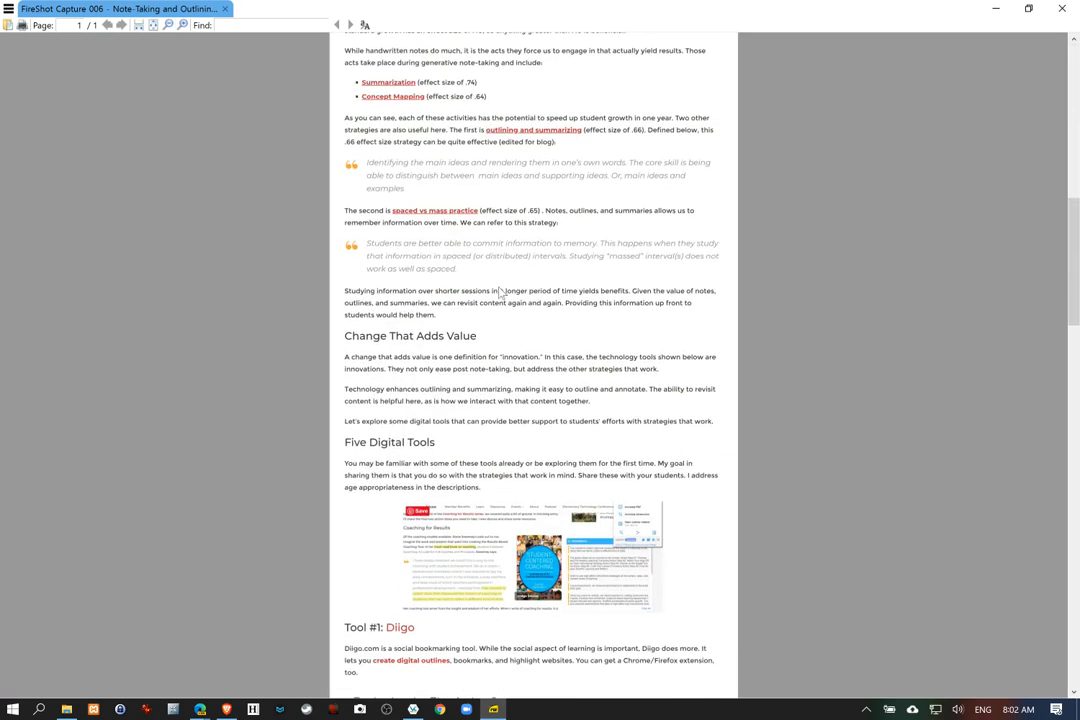
scroll(501, 293, down, 8)
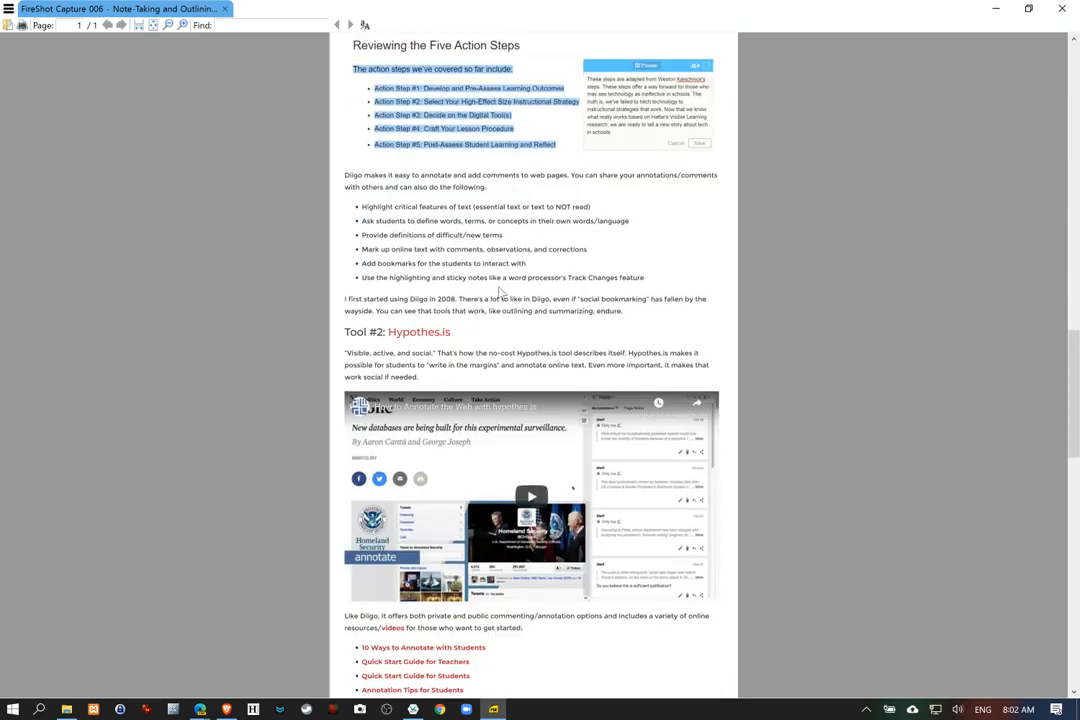
scroll(562, 393, down, 10)
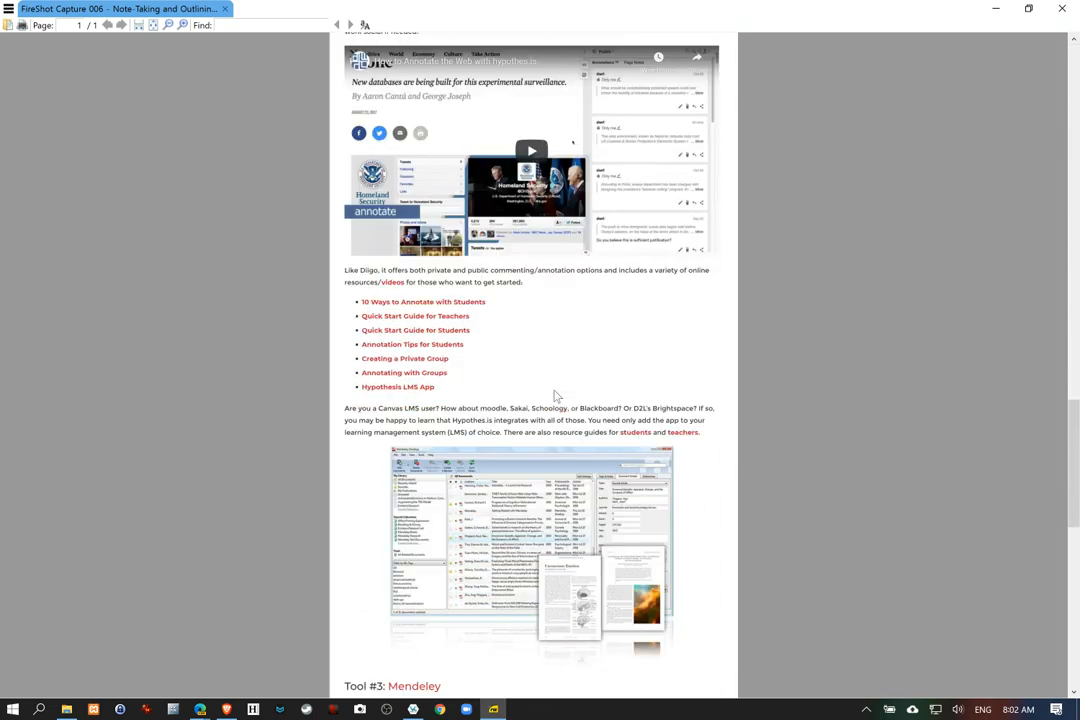
scroll(557, 397, down, 6)
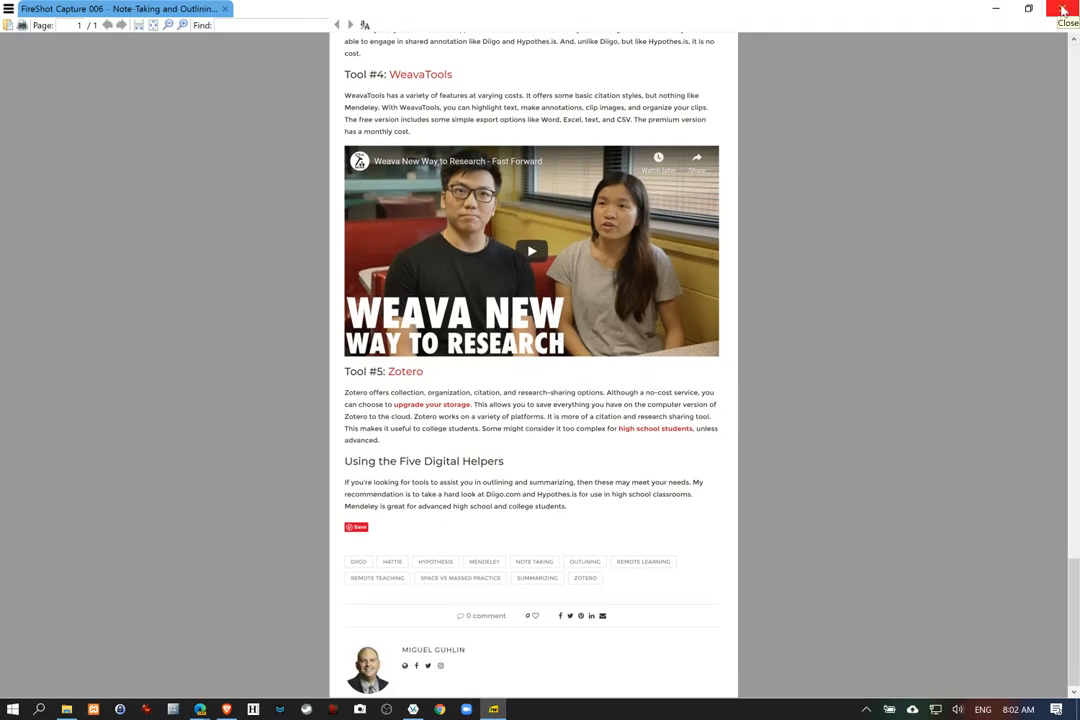
click(1063, 9)
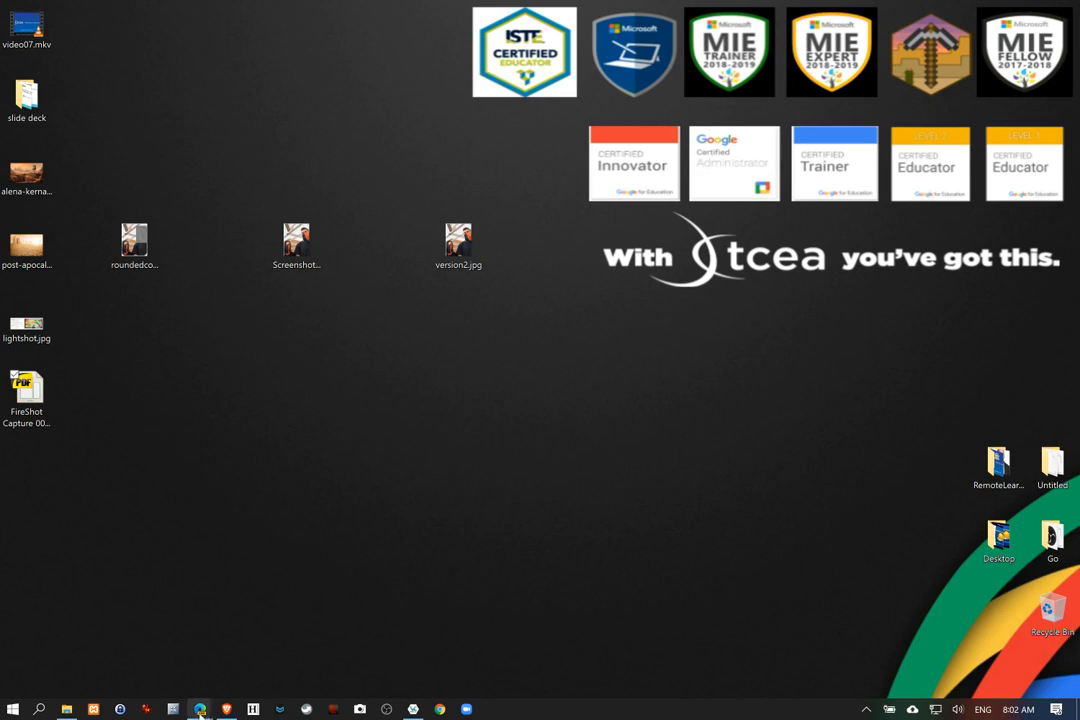
Switch back to the Edge browser, look back over the FireShot capture, and return to the TCEA Remote Learning page's Fireshot section
mouse_move(200, 710)
click(148, 668)
scroll(364, 362, up, 5)
scroll(363, 362, up, 15)
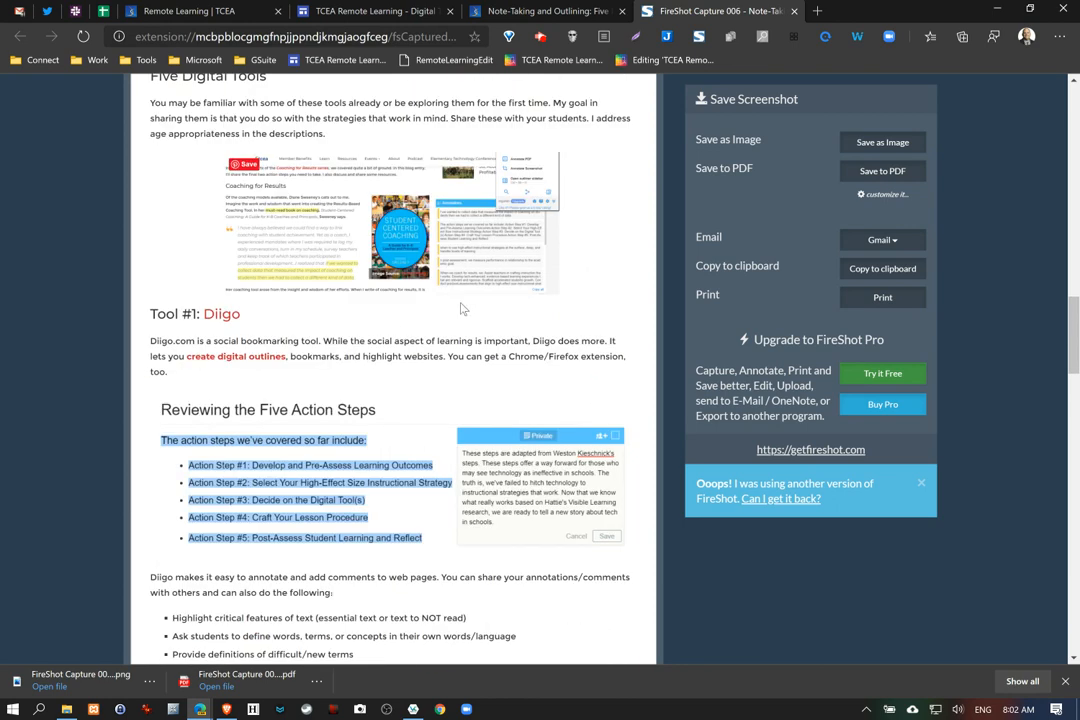
click(360, 12)
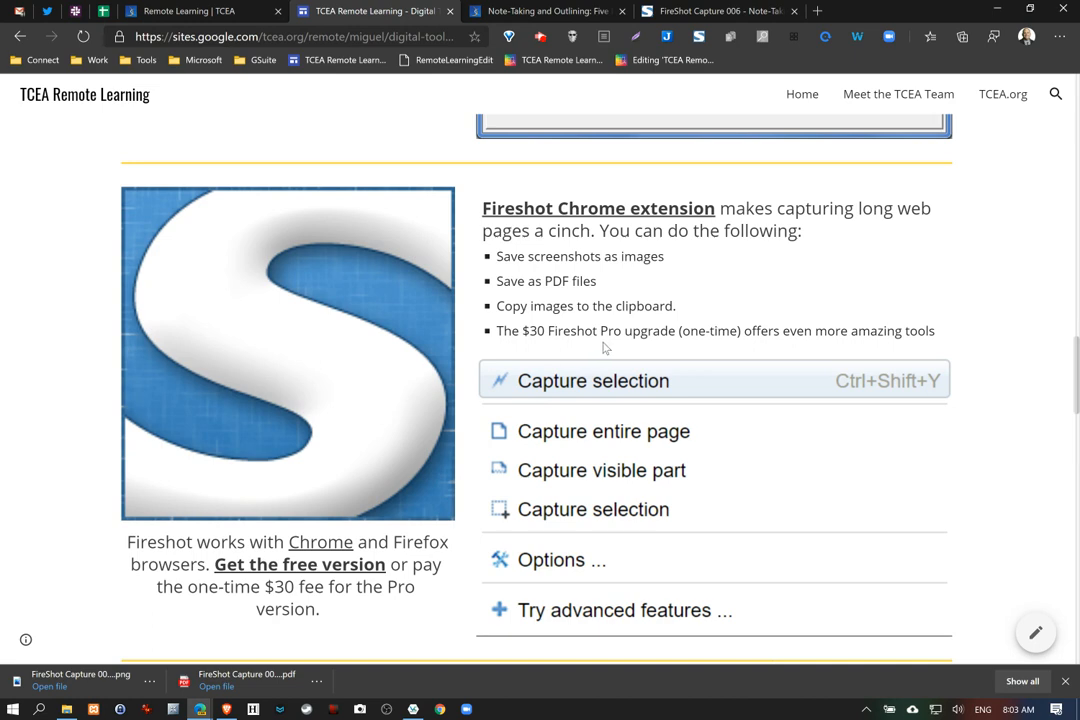
Open the Gifmaker.me link from the TCEA Remote Learning page in a new tab and switch to that site
scroll(604, 347, down, 2)
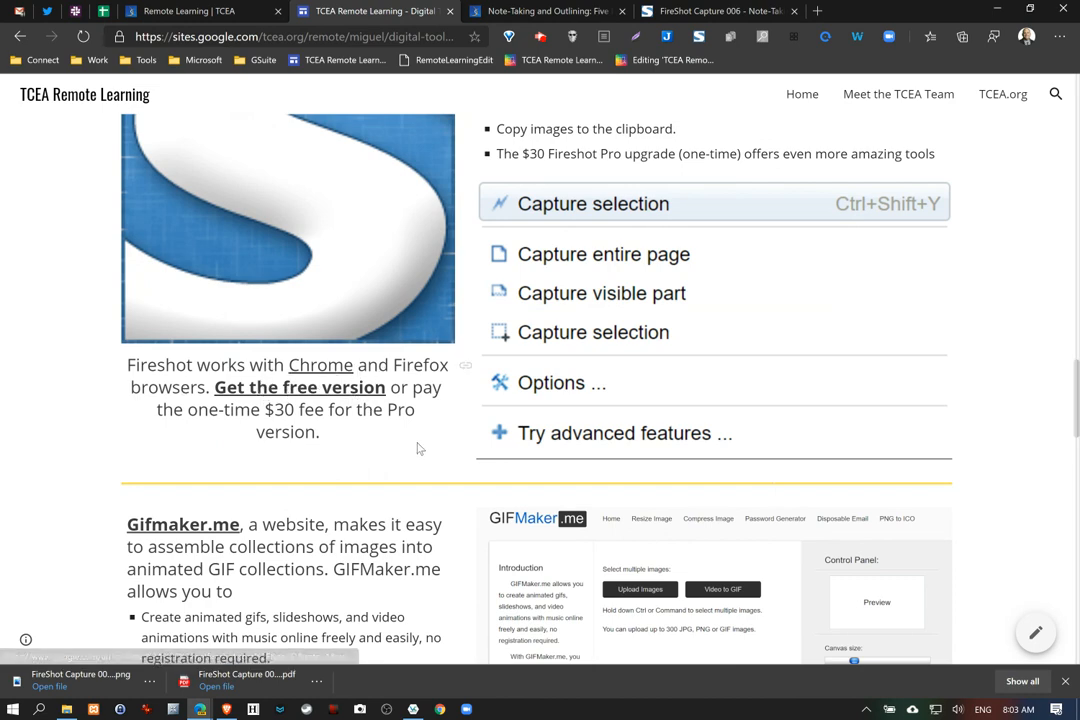
scroll(419, 449, down, 2)
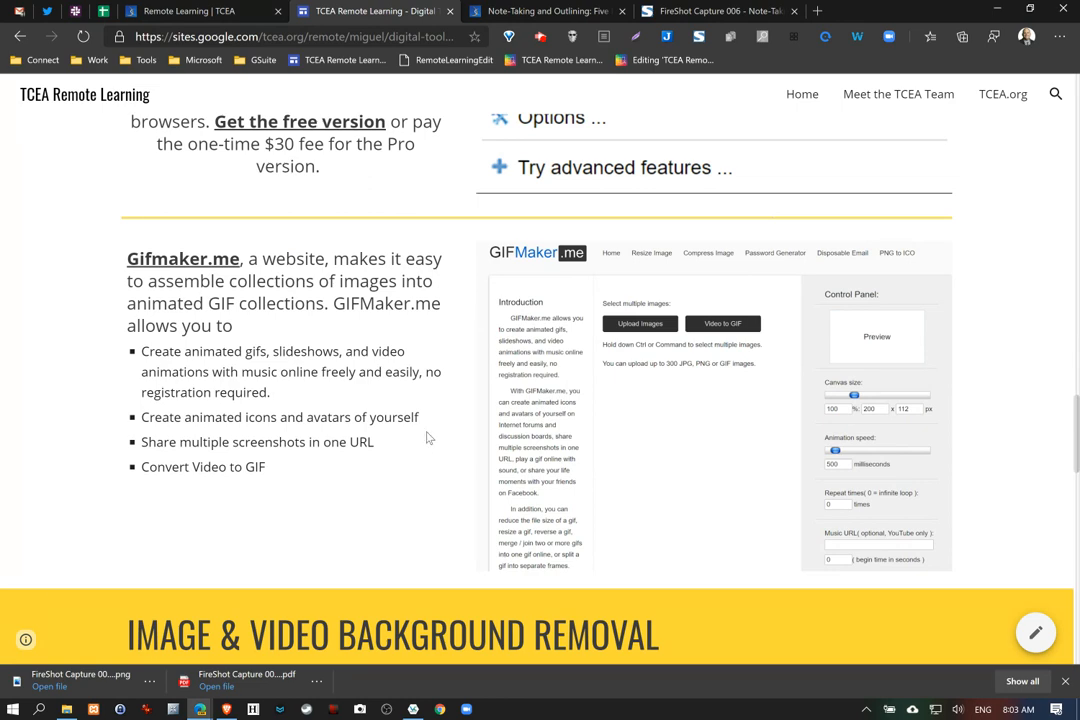
scroll(428, 435, down, 1)
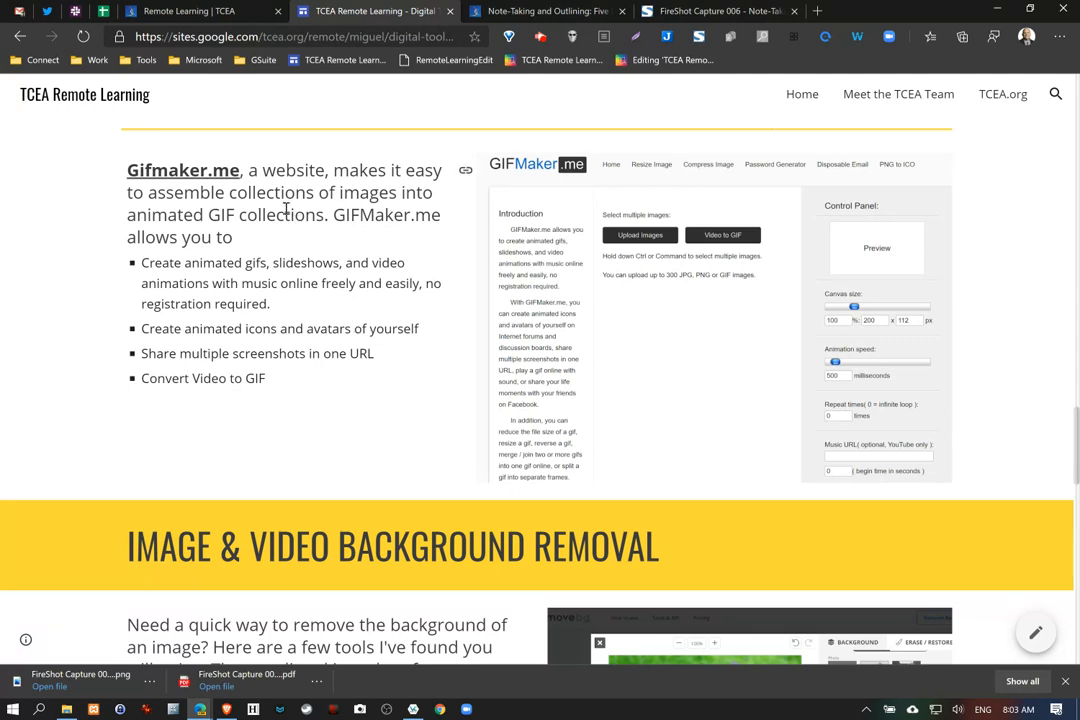
right_click(205, 174)
click(245, 183)
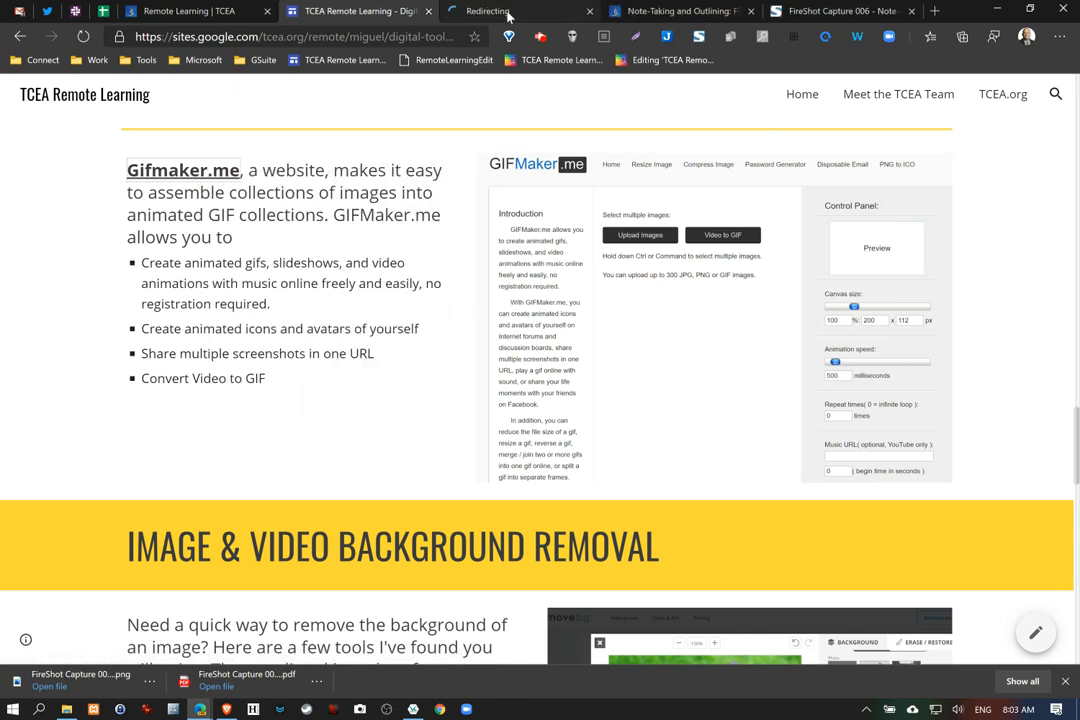
click(508, 16)
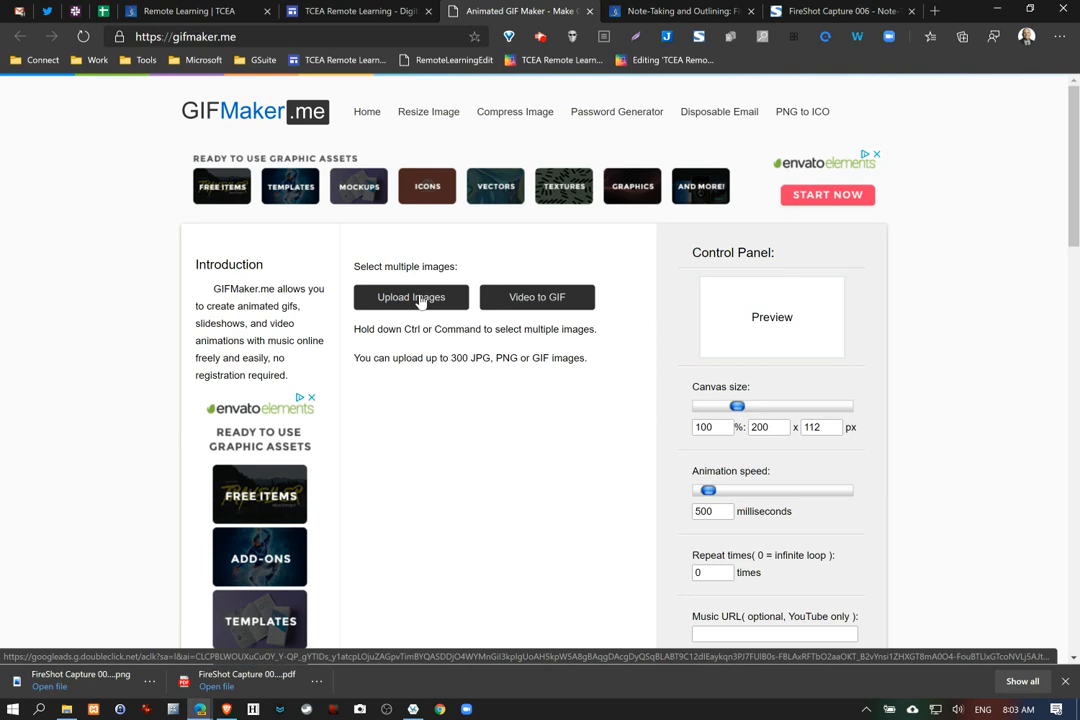
Upload the TCEA_Remote-Learning.jpg image from the desktop's RemoteLearning folder to GIFMaker.me
click(421, 300)
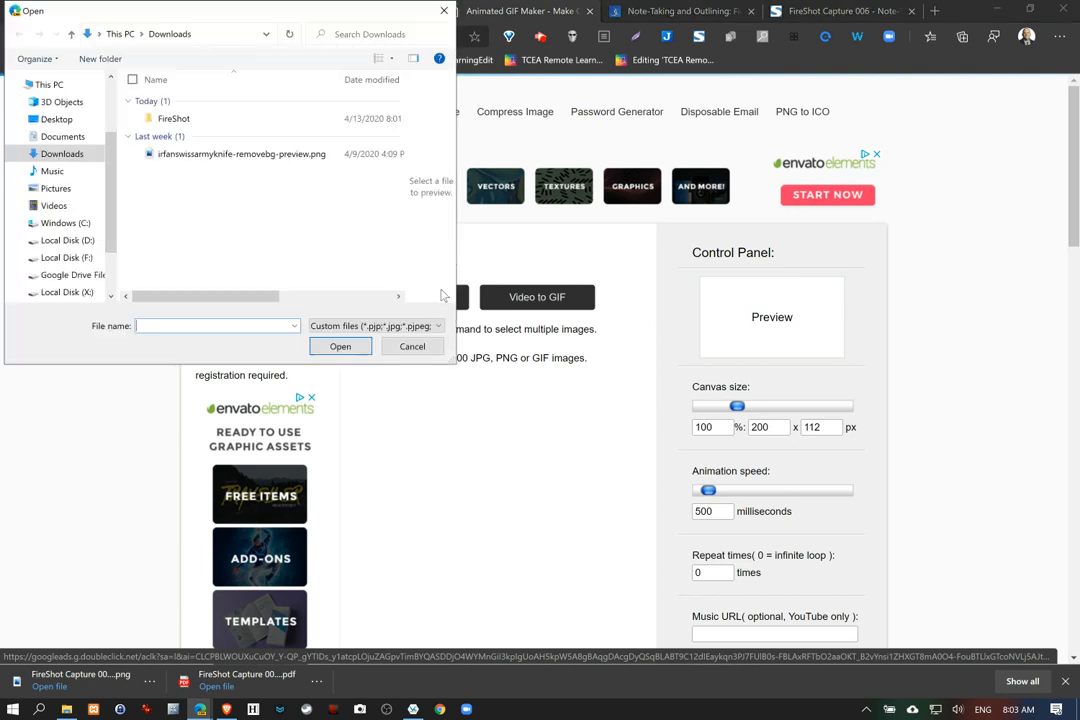
click(56, 119)
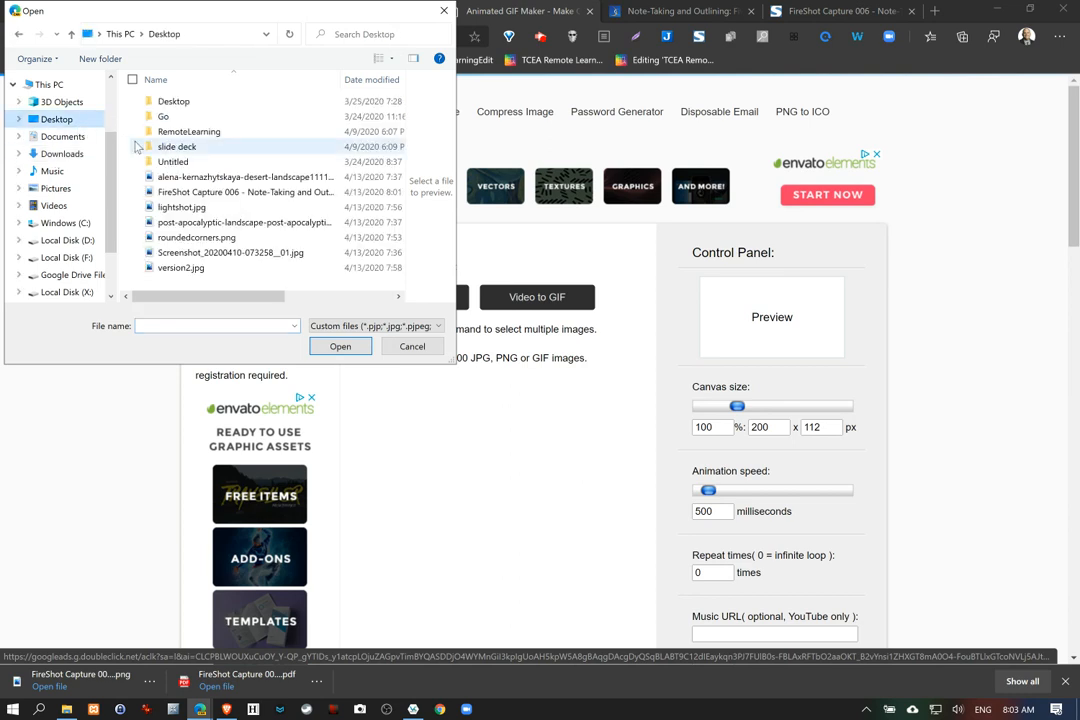
double_click(187, 131)
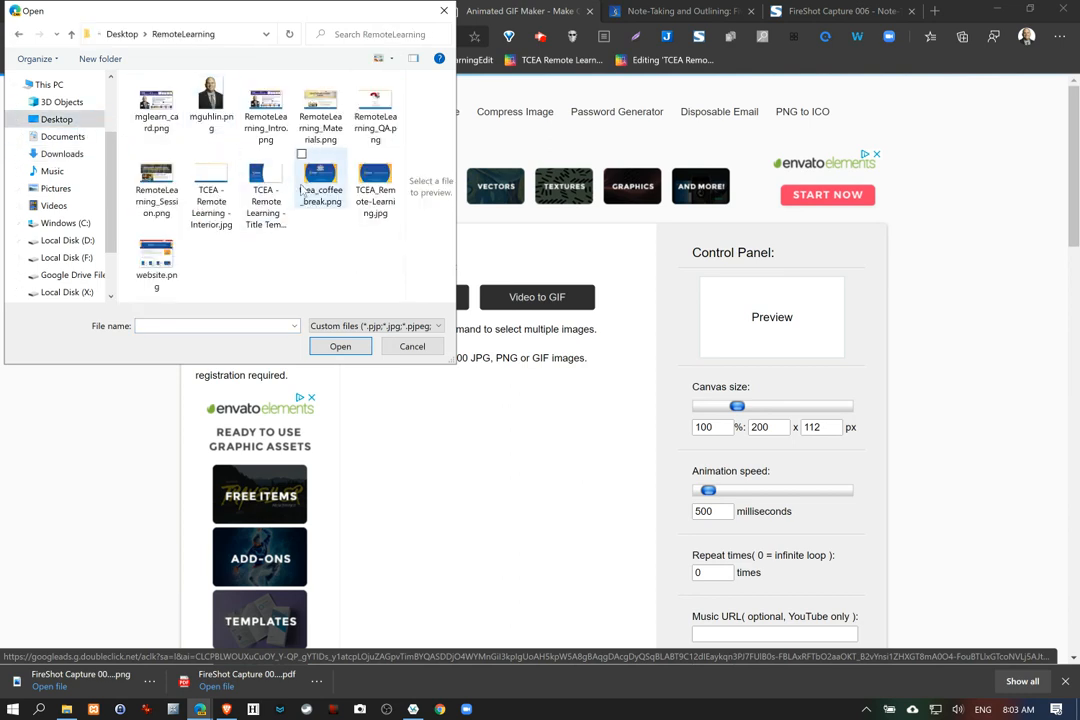
click(373, 185)
click(341, 346)
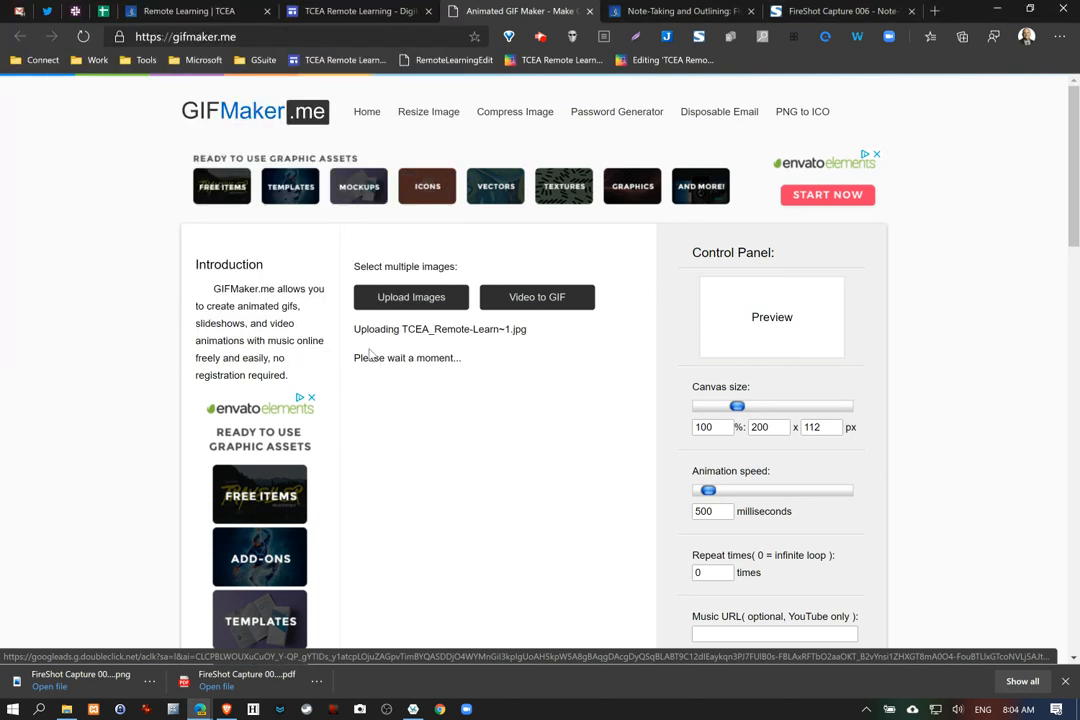
Upload RemoteLearning_Intro.png, RemoteLearning_Materials.png and RemoteLearning_QA.png together as additional frames
click(418, 300)
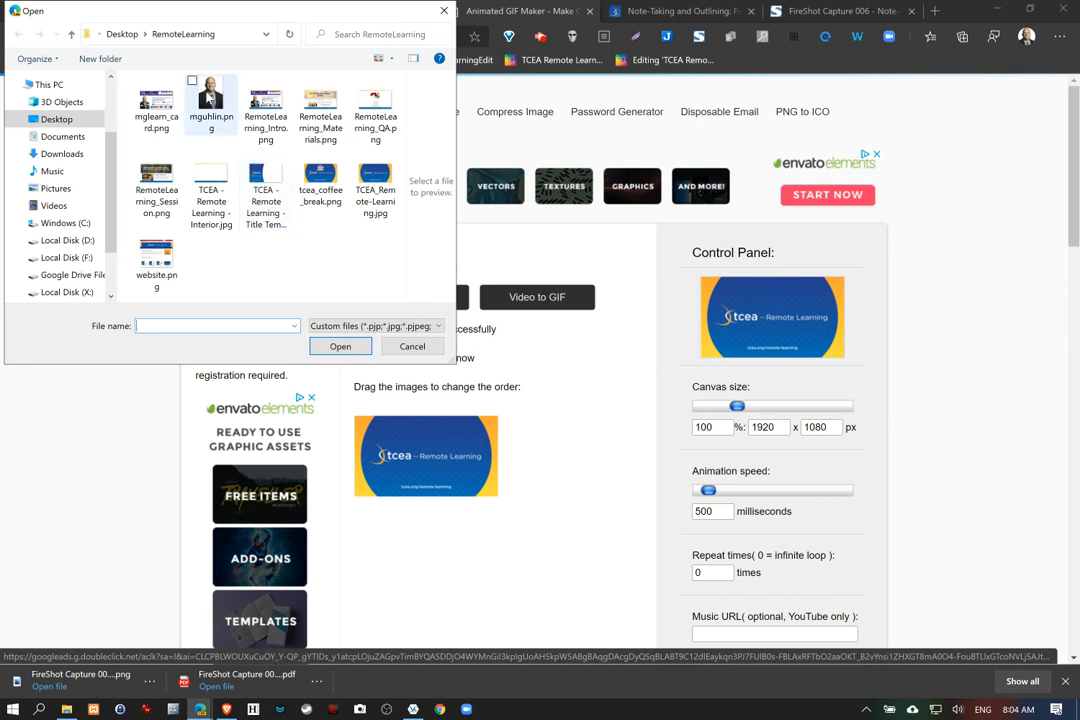
click(265, 112)
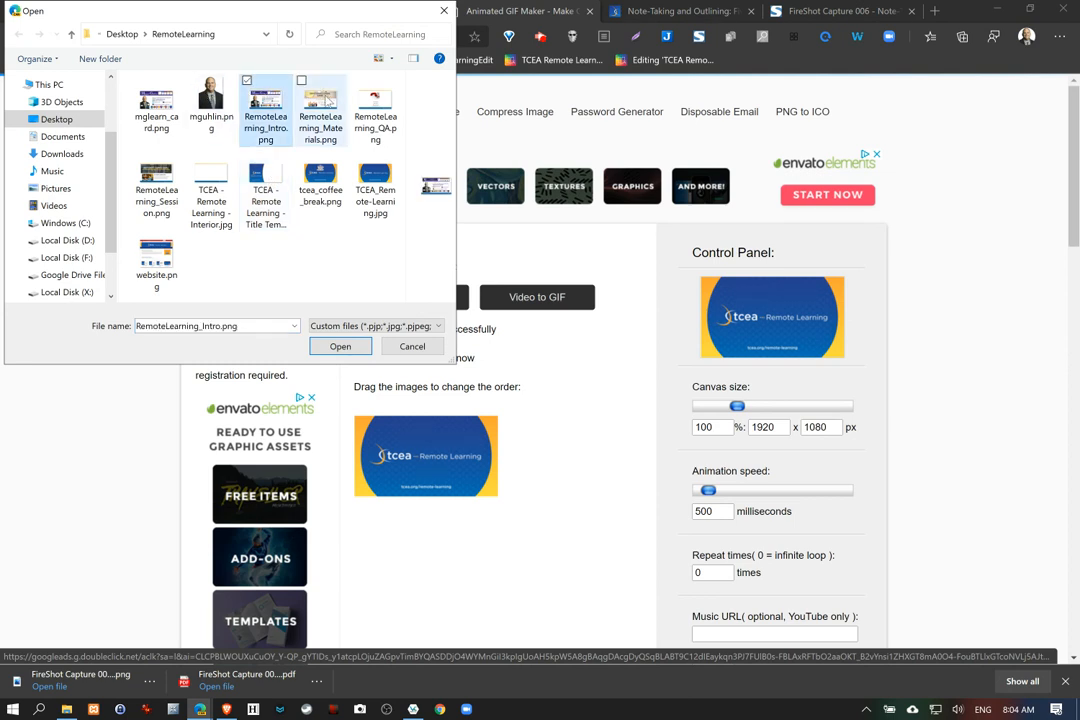
ctrl+click(325, 100)
ctrl+click(375, 100)
click(341, 346)
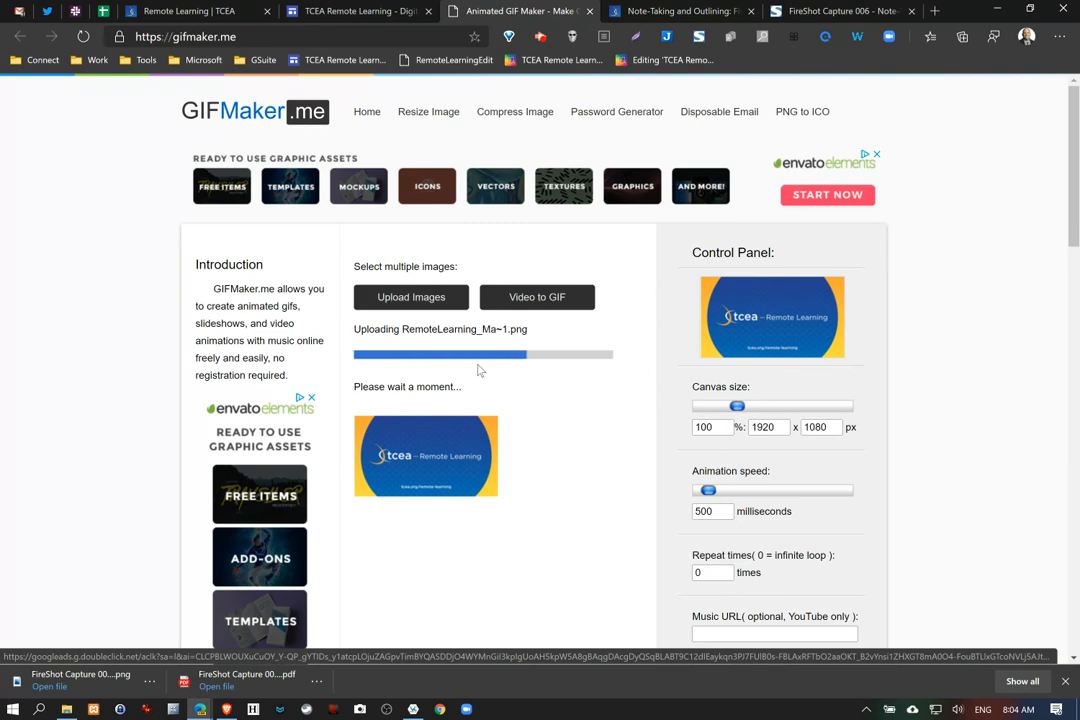
Try moving the Remote Teaching & Learning Support image up in the order, and set the animation speed to 2250 milliseconds
scroll(603, 429, down, 2)
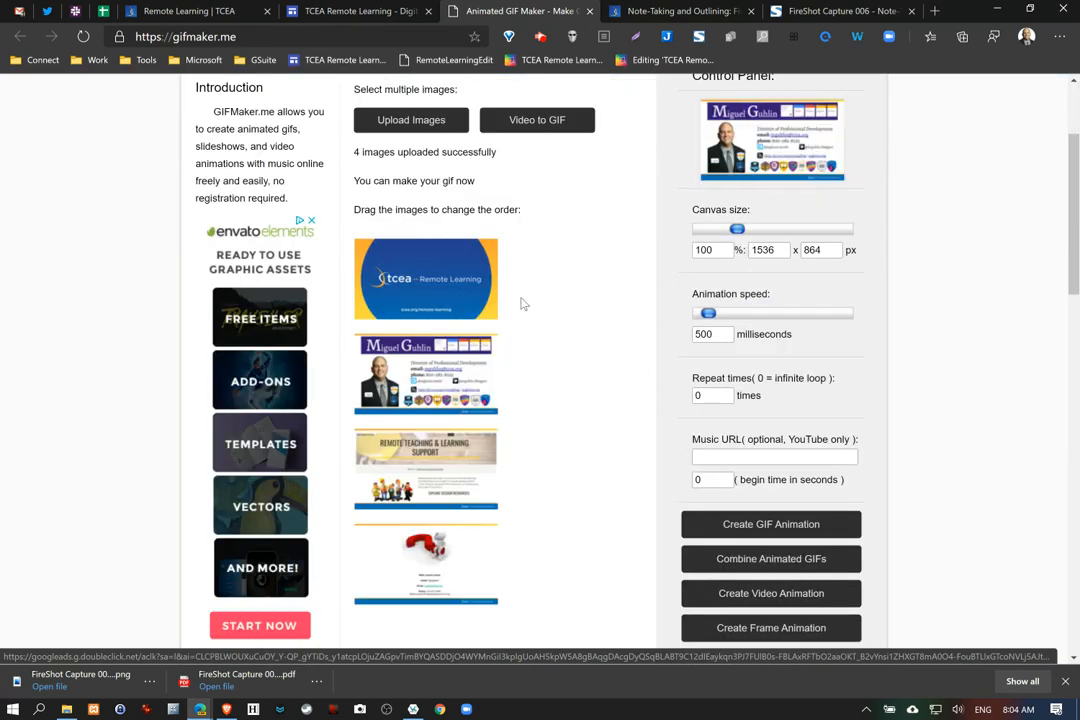
drag(438, 487, 443, 445)
scroll(670, 399, up, 2)
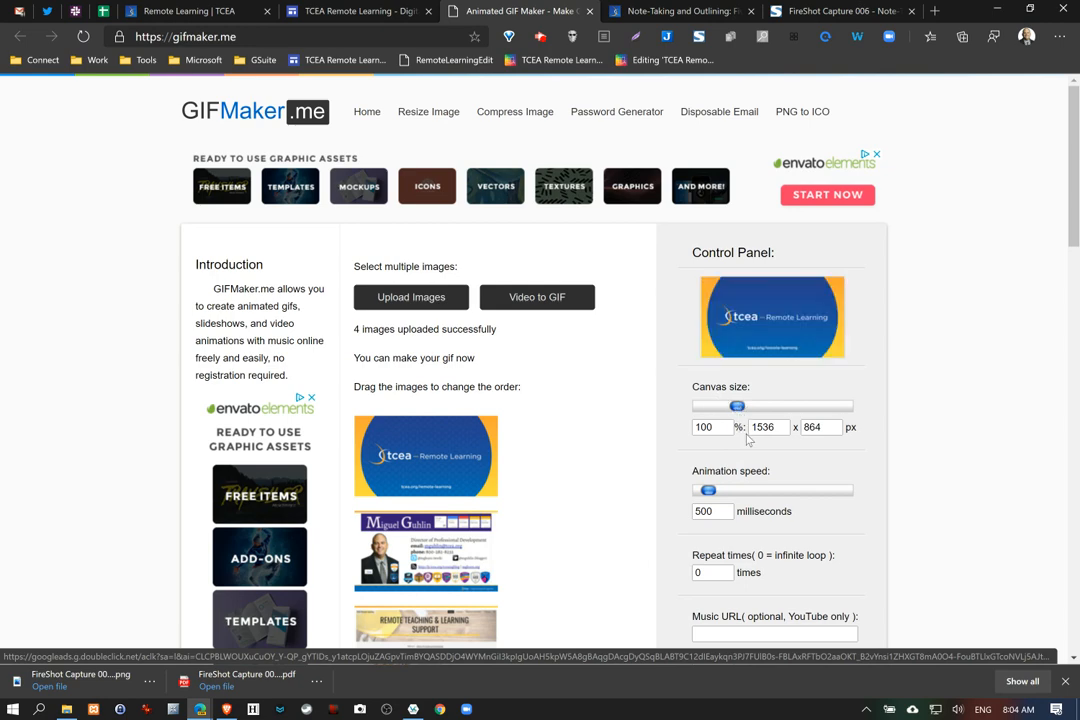
scroll(730, 425, down, 1)
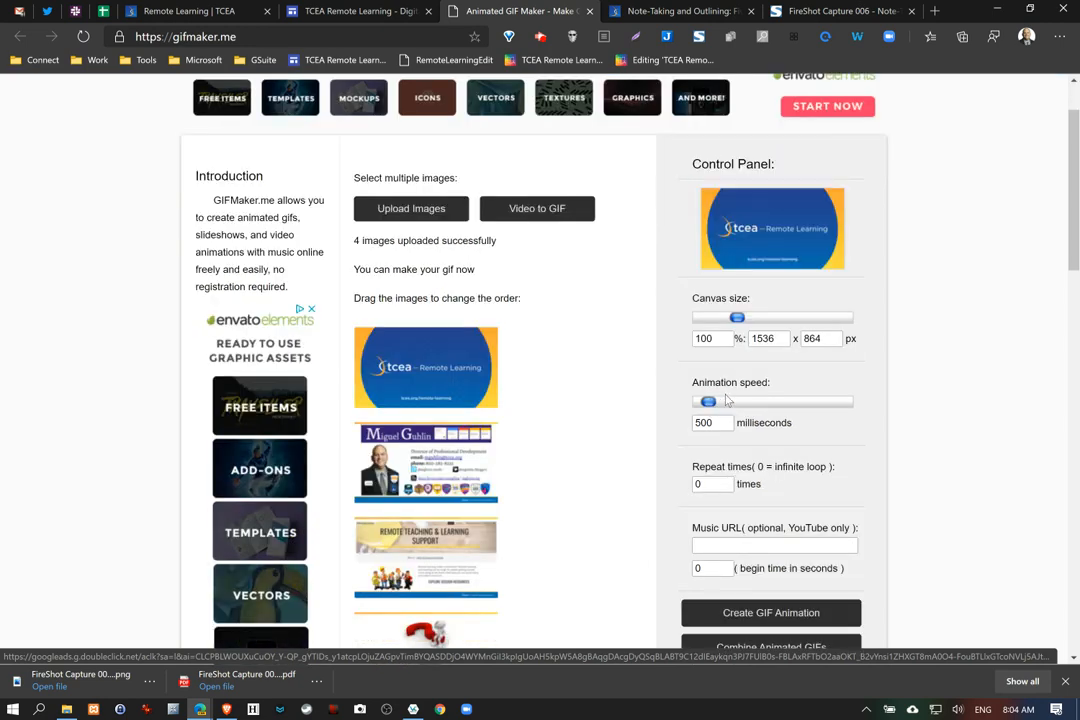
mouse_move(709, 401)
mouse_down()
mouse_move(738, 402)
mouse_move(729, 410)
mouse_up()
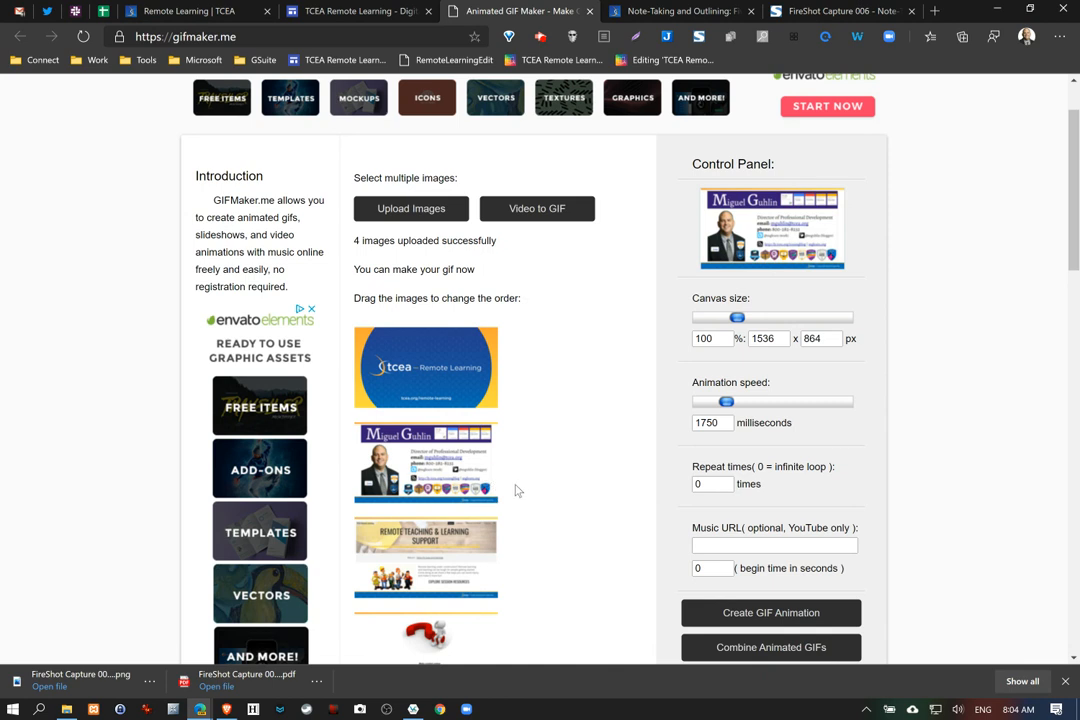
drag(727, 401, 735, 404)
Create a GIF animation and a video animation from the uploaded images, and view the video animation
scroll(645, 441, down, 2)
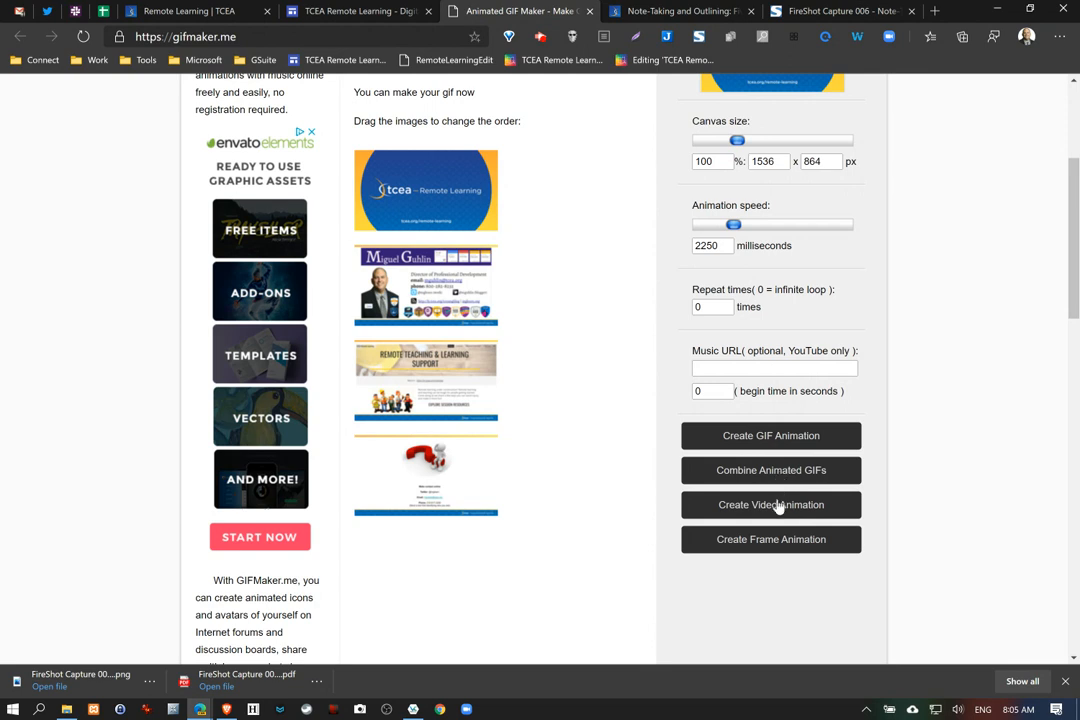
click(766, 440)
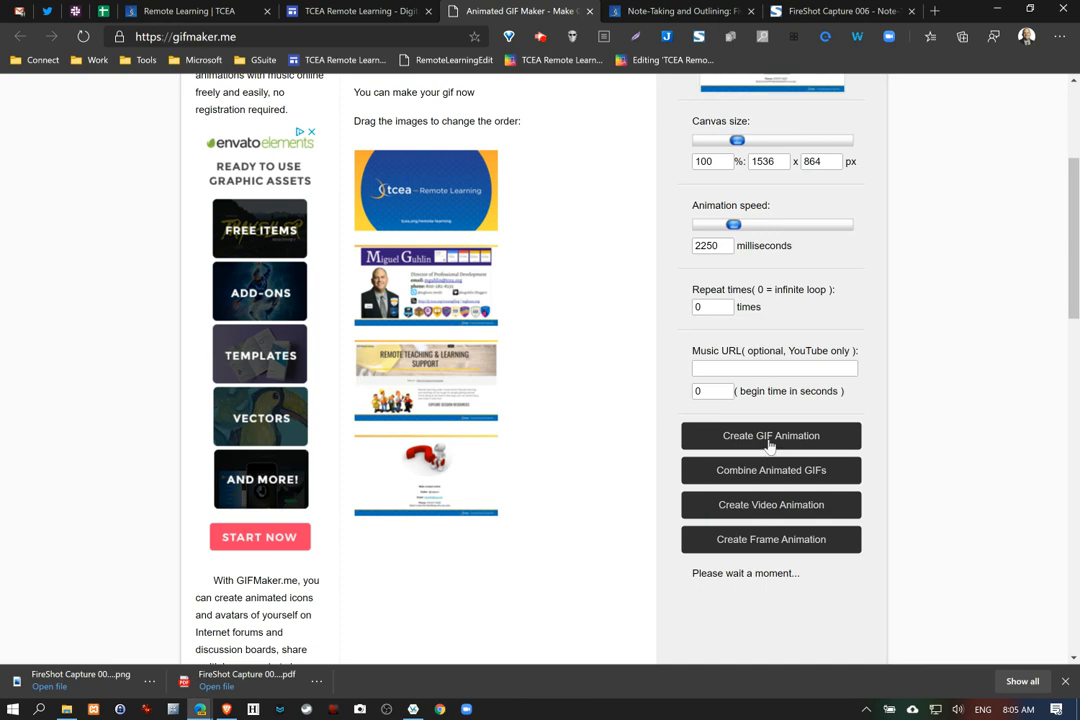
scroll(765, 430, down, 3)
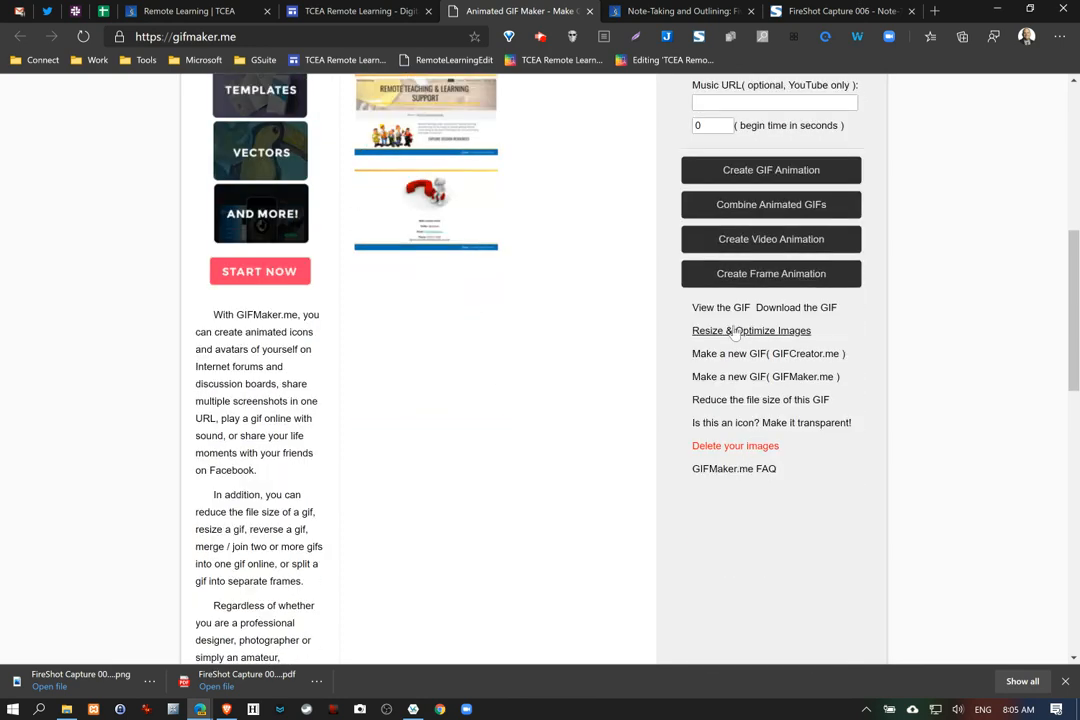
scroll(760, 378, up, 1)
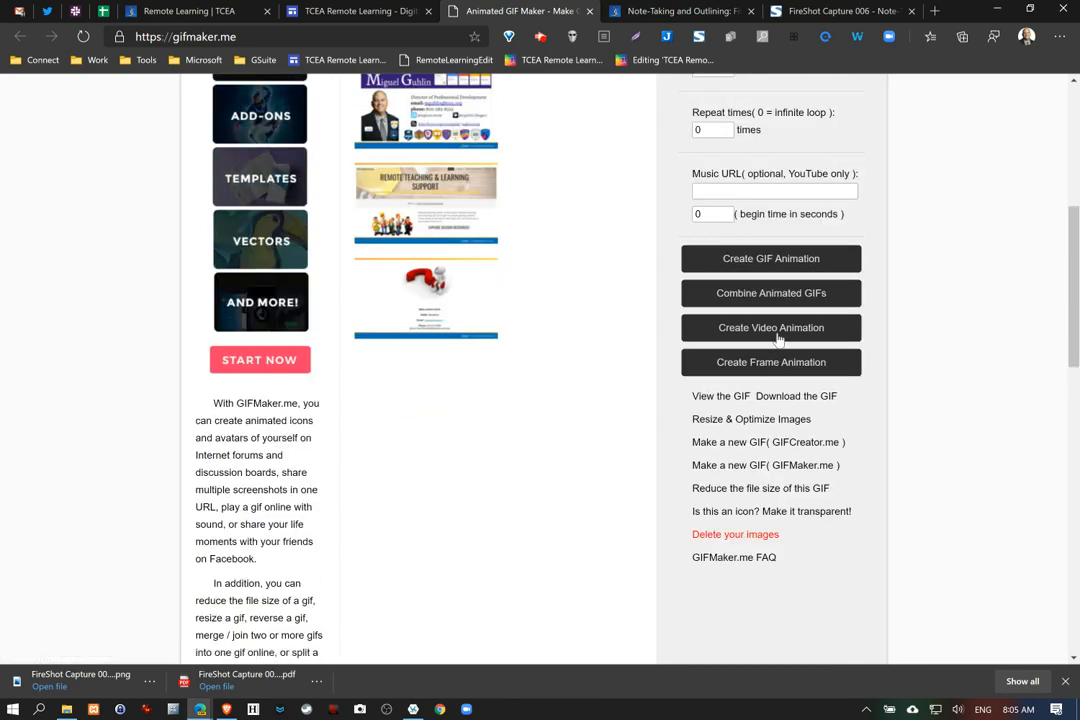
click(773, 342)
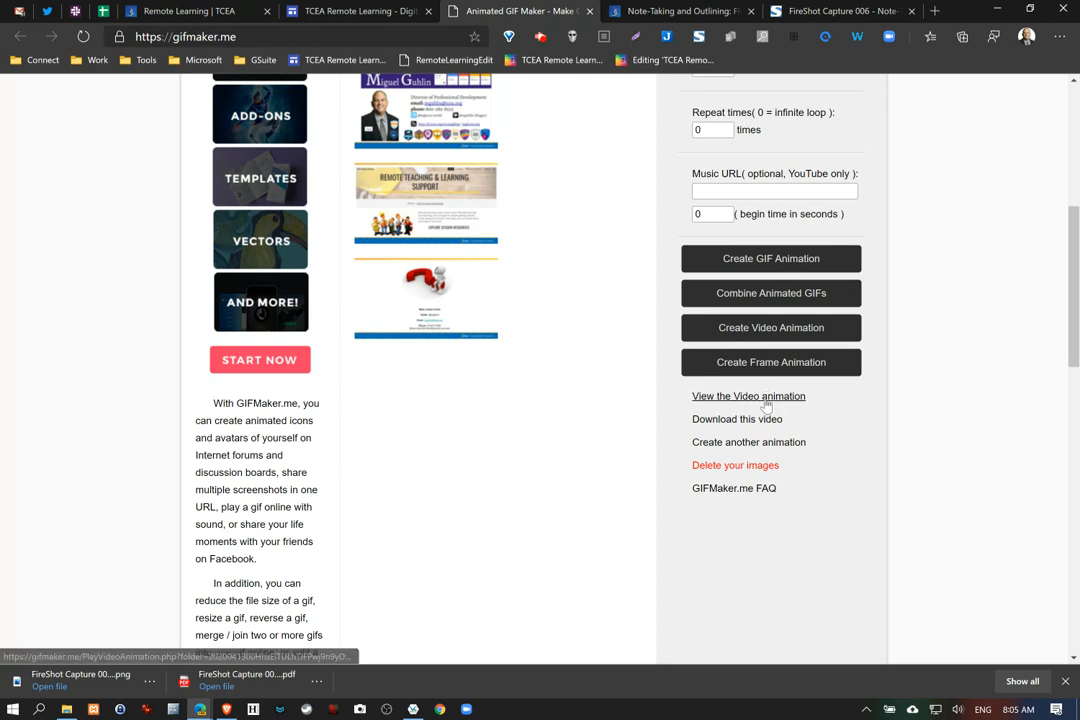
click(757, 400)
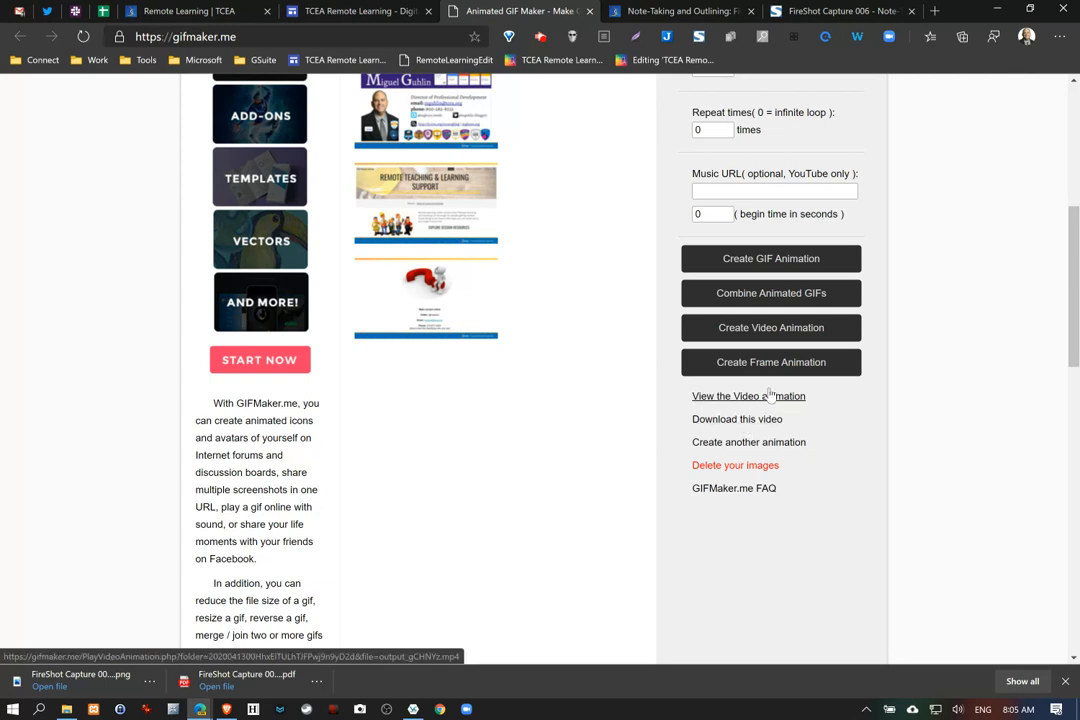
Search Google for "copyright free music youtube" in a new tab to find background music
scroll(760, 338, up, 2)
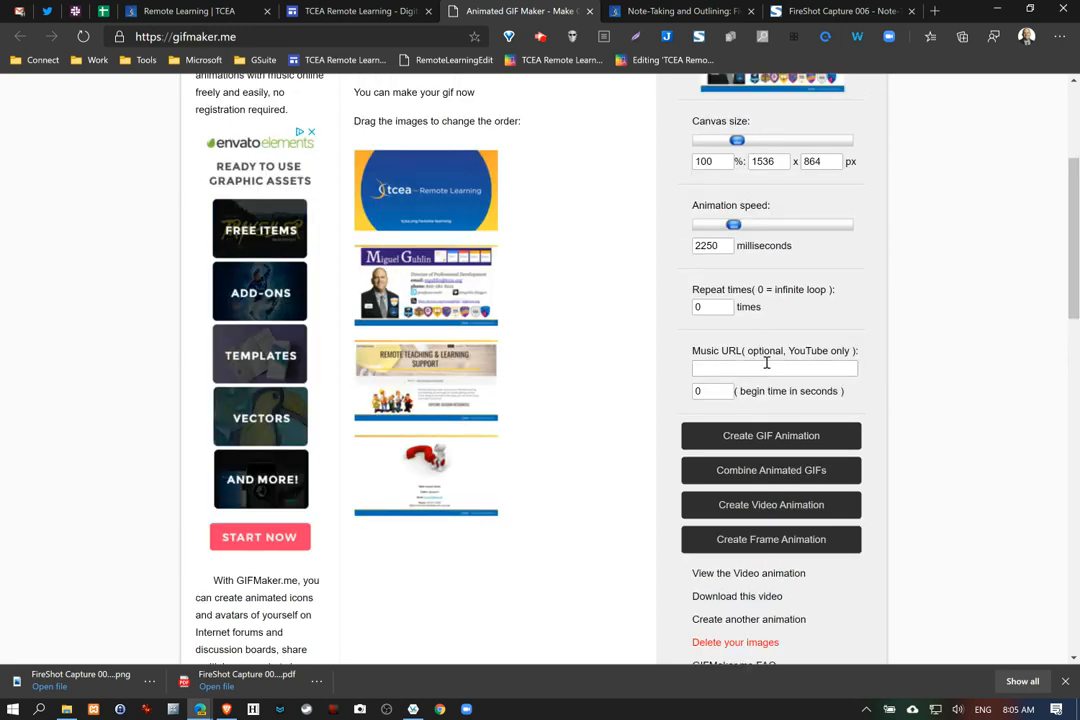
click(934, 11)
text(copyright free musi)
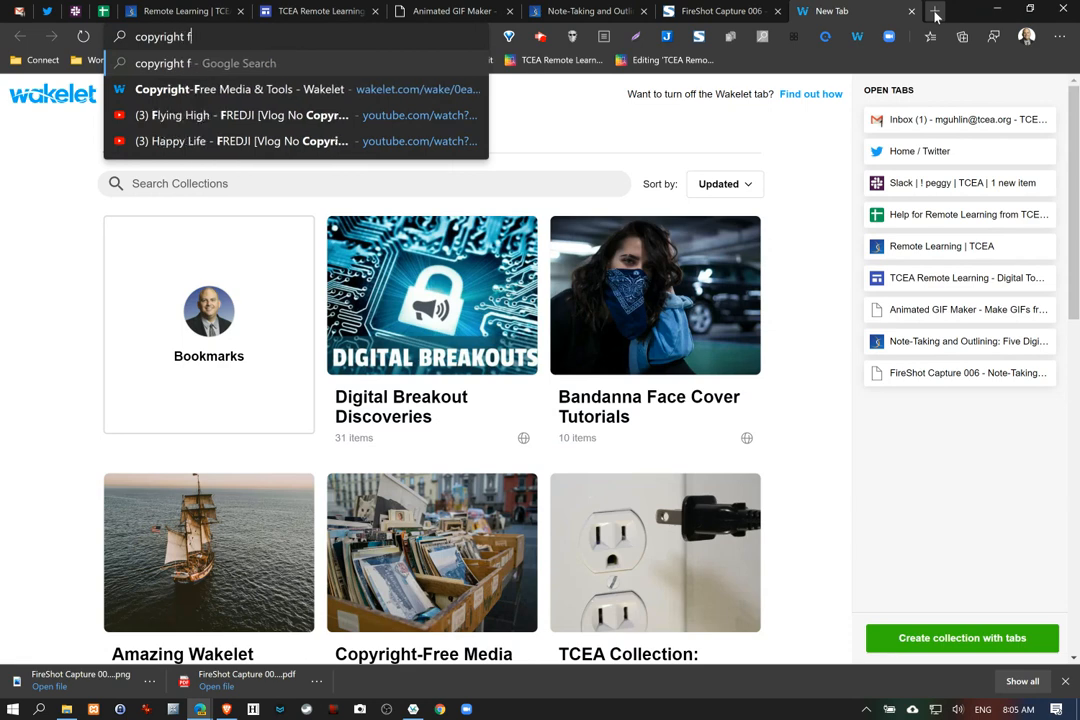
text(c yo)
key(Return)
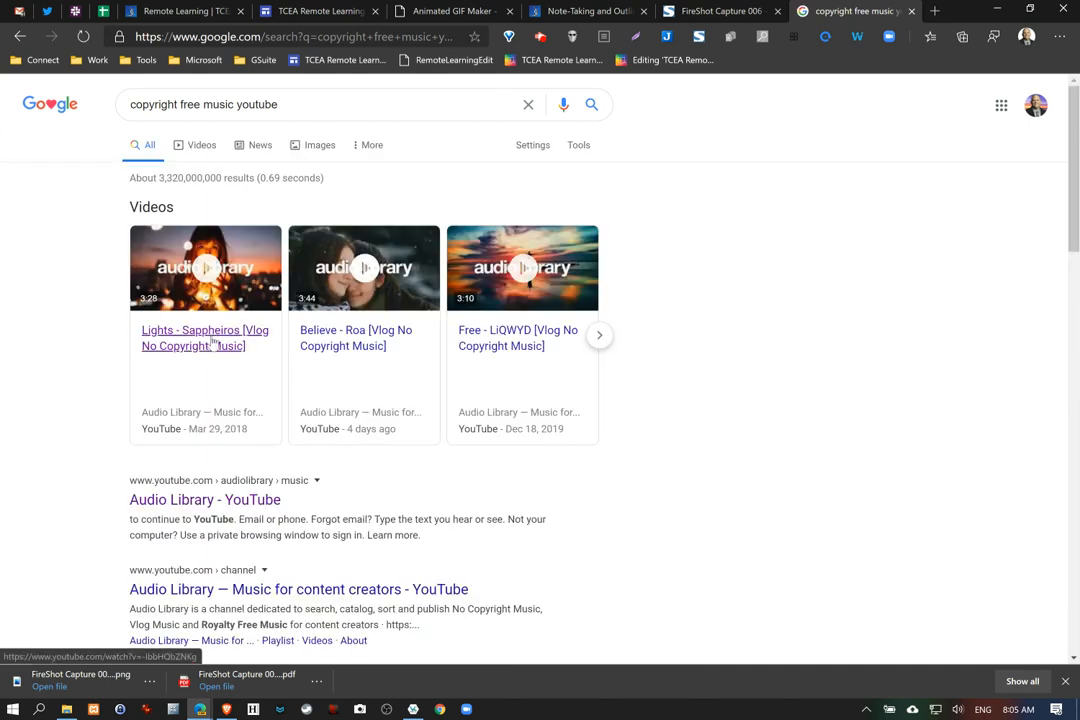
Open the Lights - Sappheiros [Vlog No Copyright Music] video, copy its URL, skip the ads and pause playback
click(213, 343)
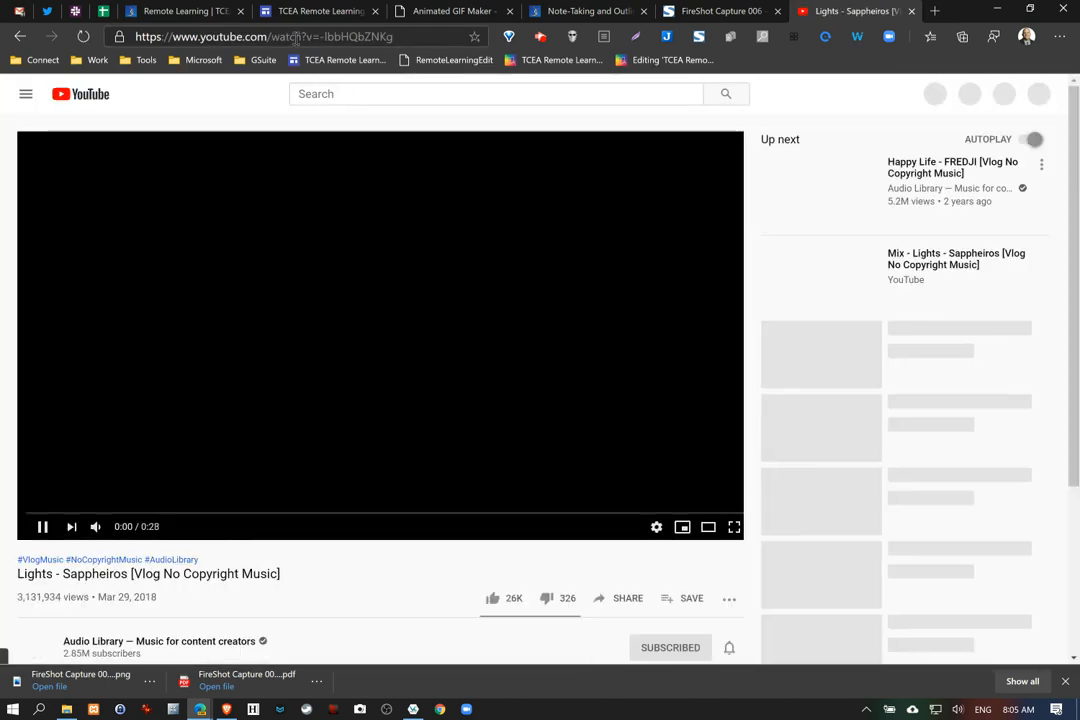
click(295, 37)
key(ctrl+c)
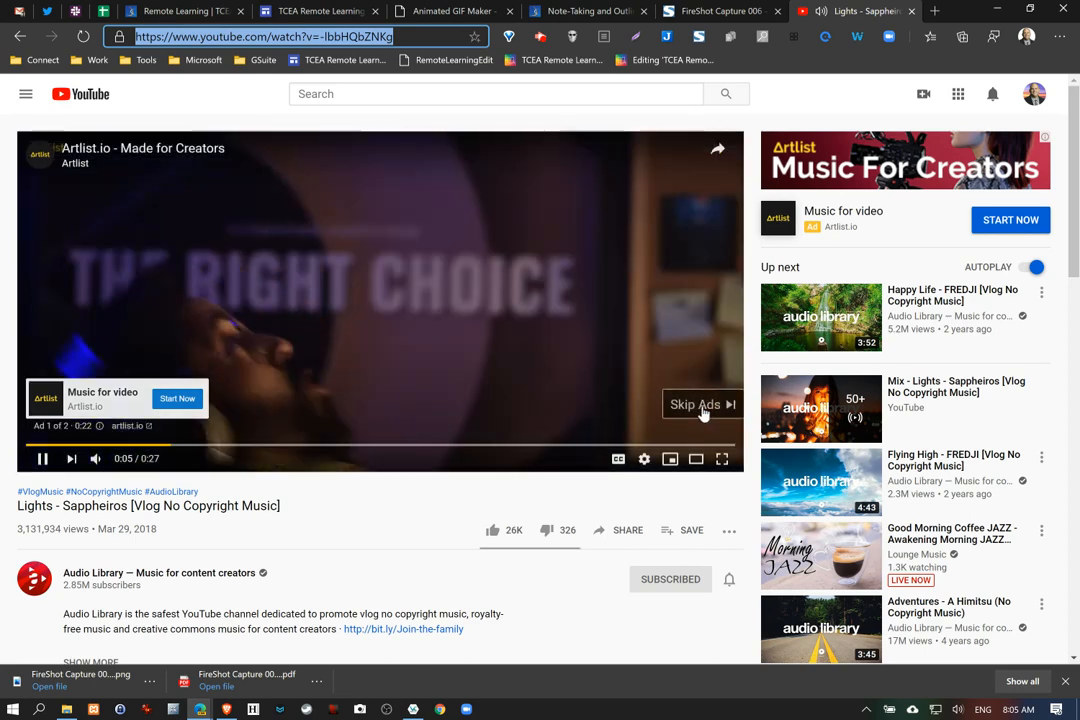
click(705, 410)
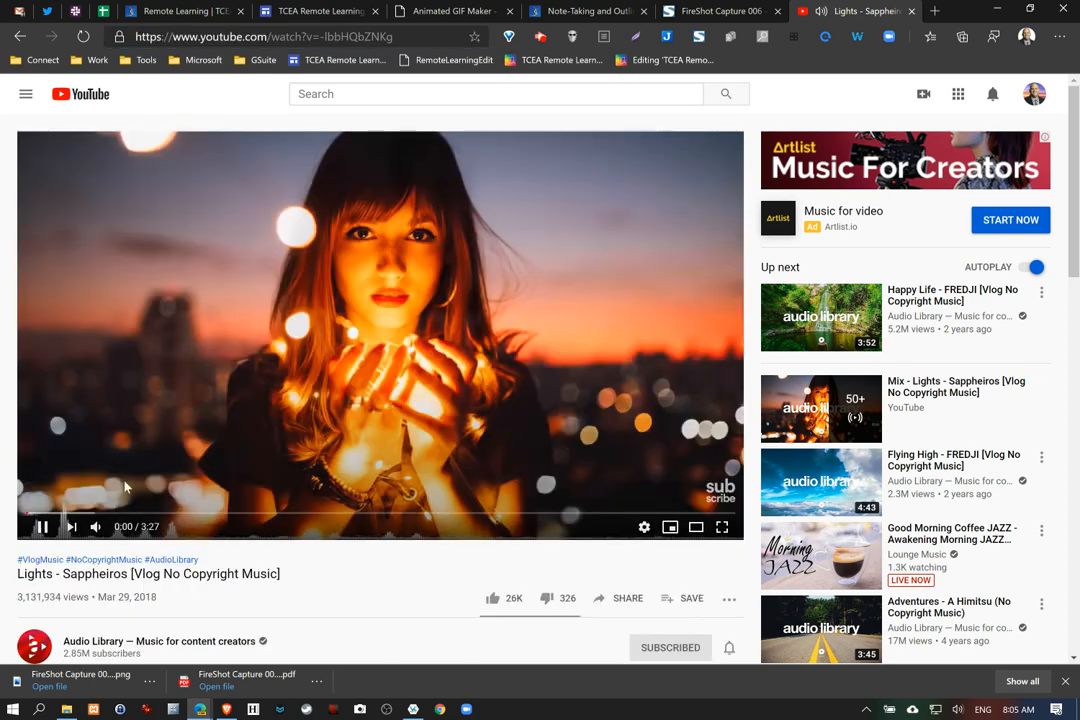
click(42, 527)
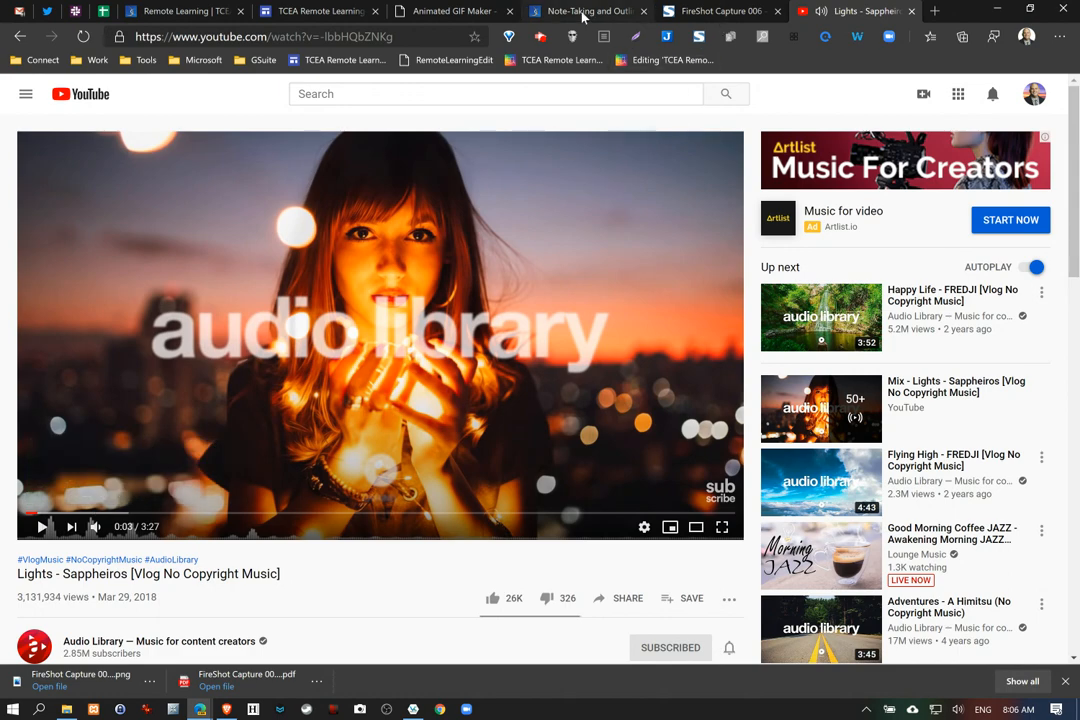
Paste the copied YouTube link as GIFMaker.me's music URL and create the video animation with it
click(452, 11)
click(722, 368)
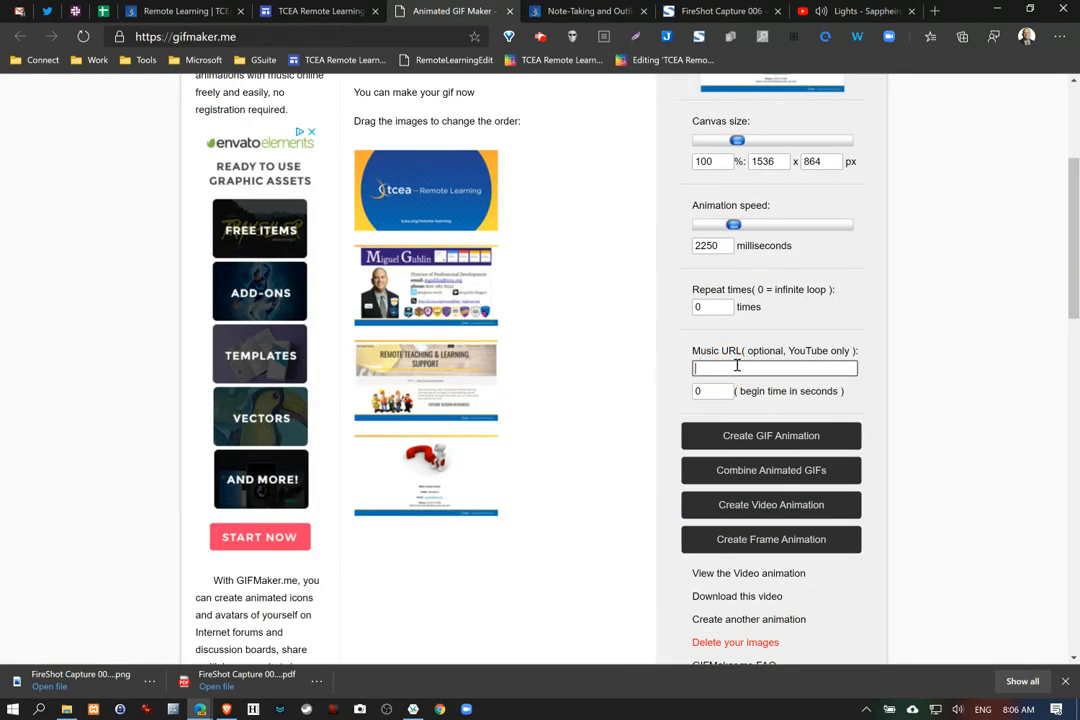
key(ctrl+v)
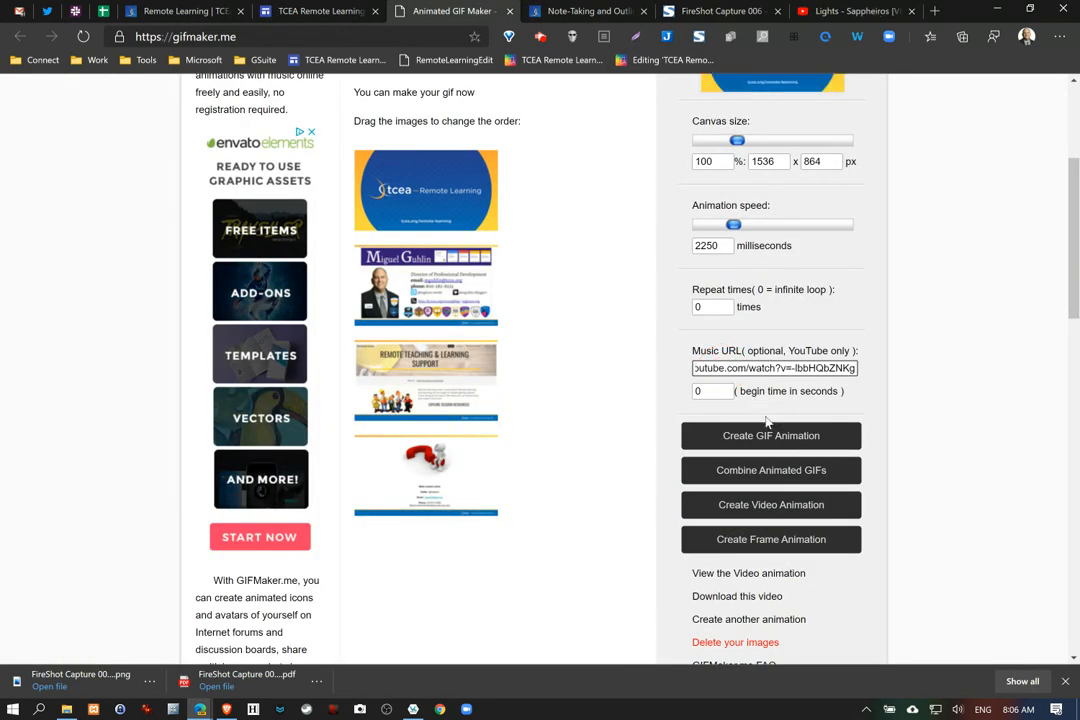
click(773, 508)
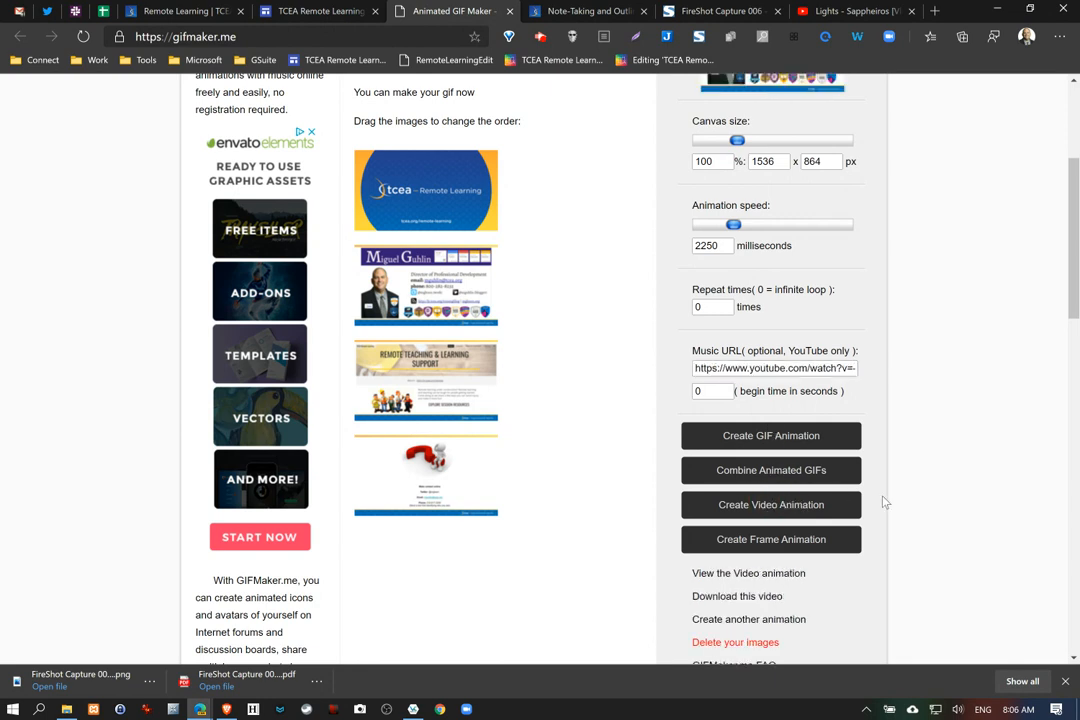
View the video animation with music, and return to the Gifmaker.me section of the TCEA Remote Learning page
scroll(884, 502, down, 2)
click(765, 487)
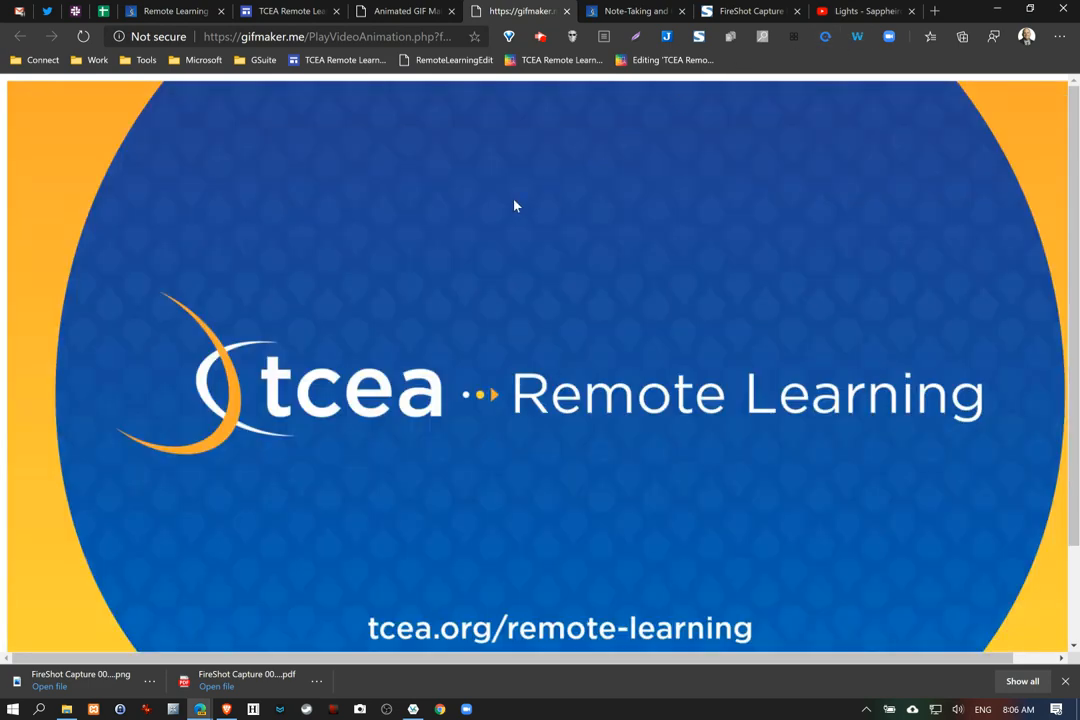
click(422, 12)
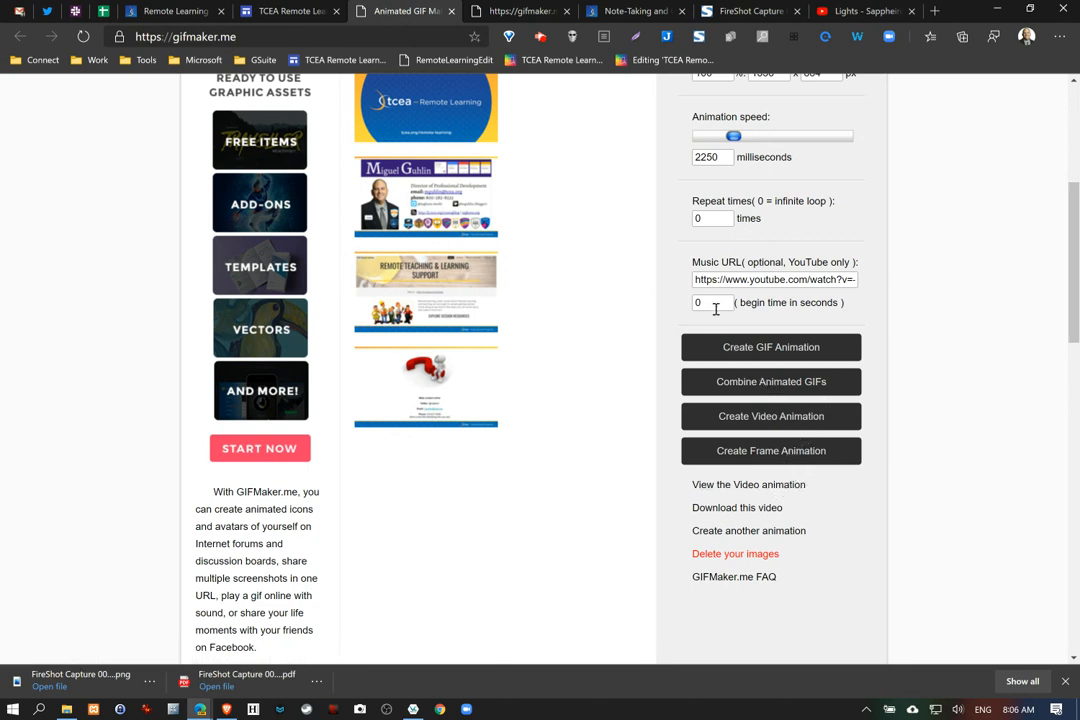
click(252, 12)
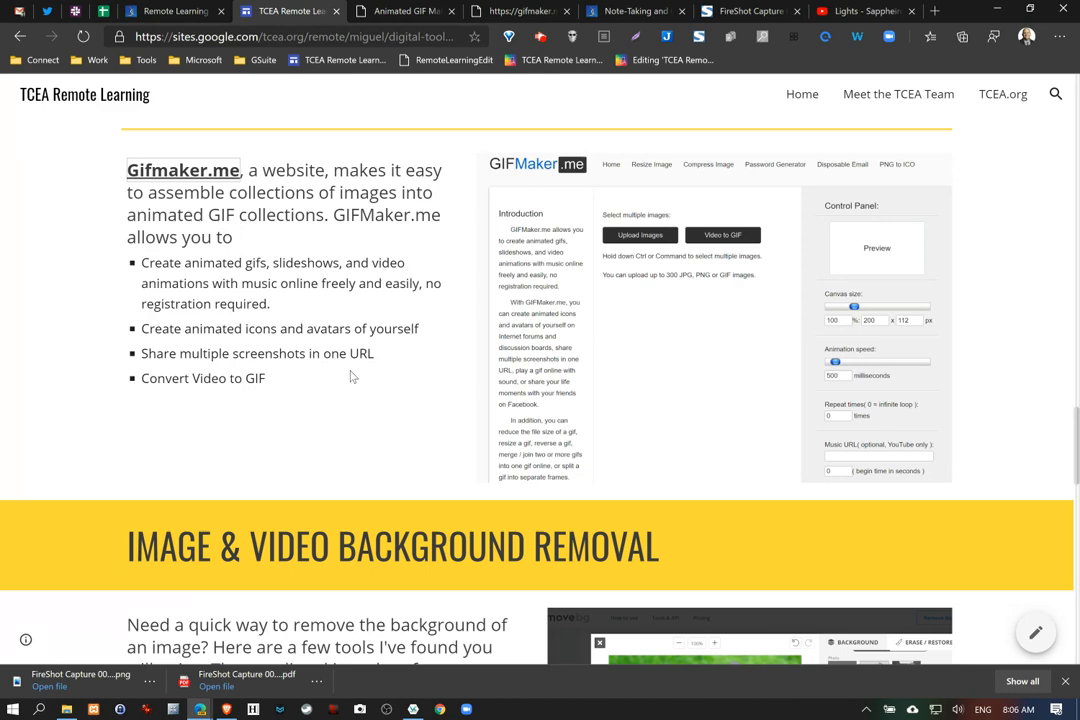
Search Google for "tcea animated gifs" in the tab showing GIFMaker.me
scroll(350, 376, down, 2)
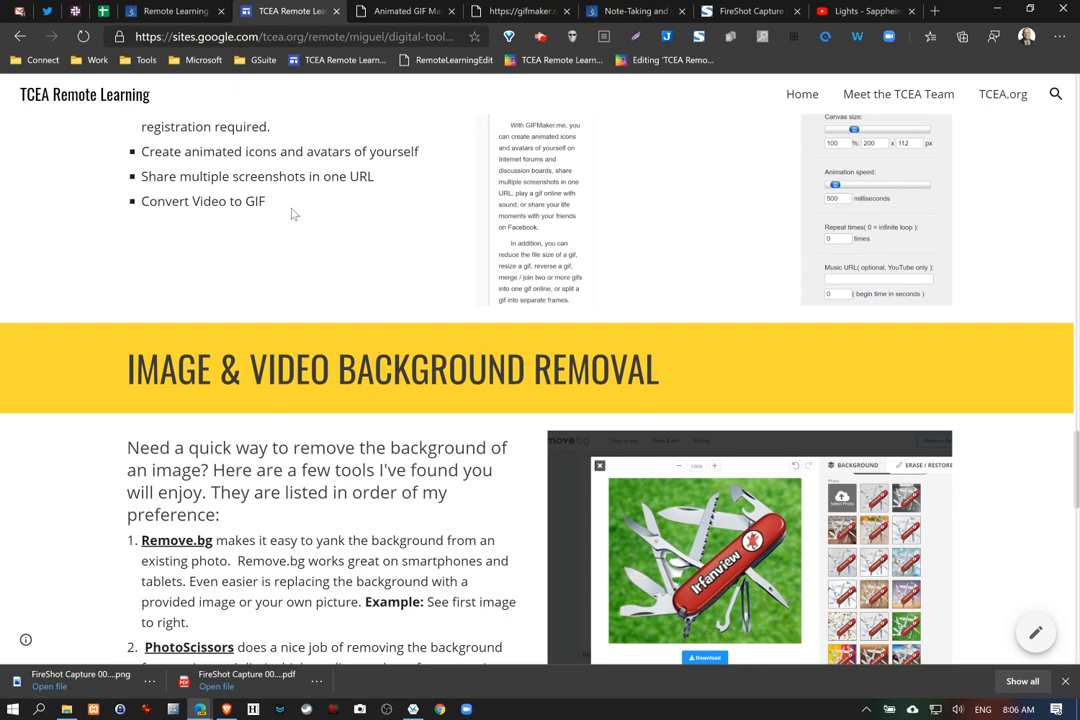
click(395, 14)
click(346, 37)
text(tcea)
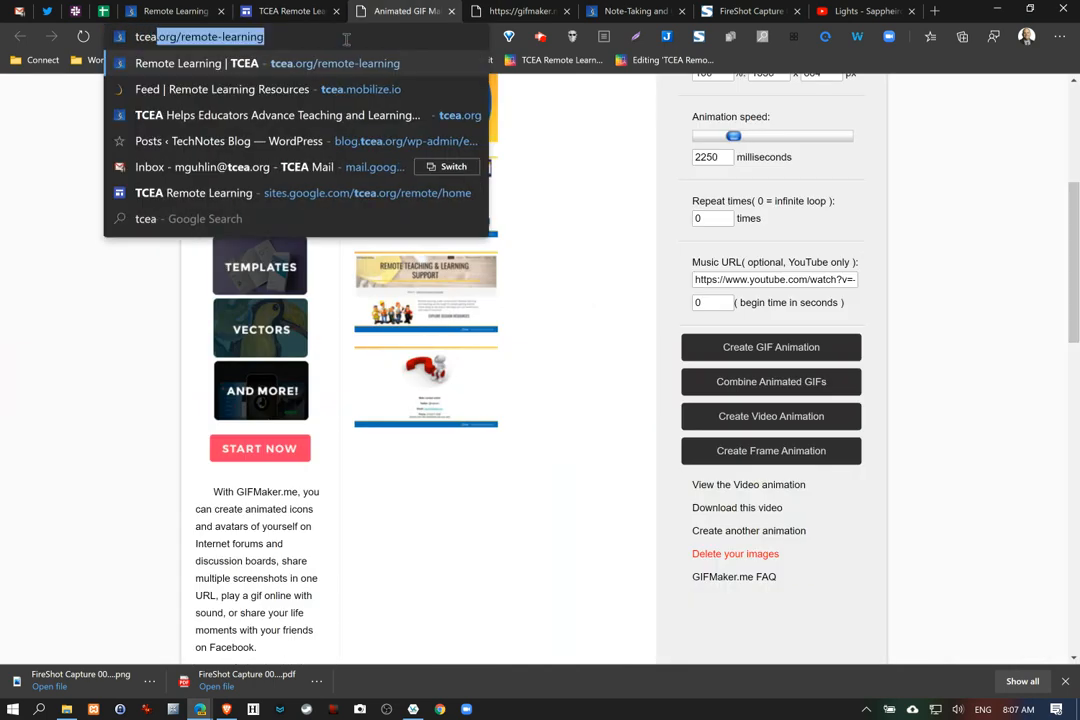
text( animated gifs)
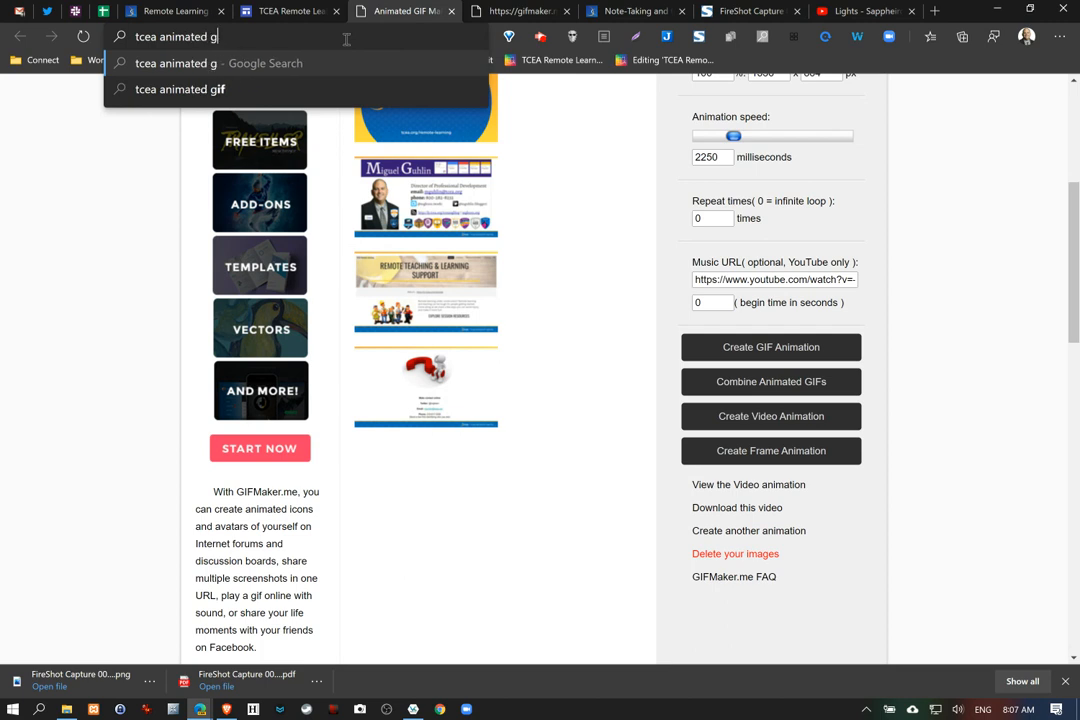
key(Return)
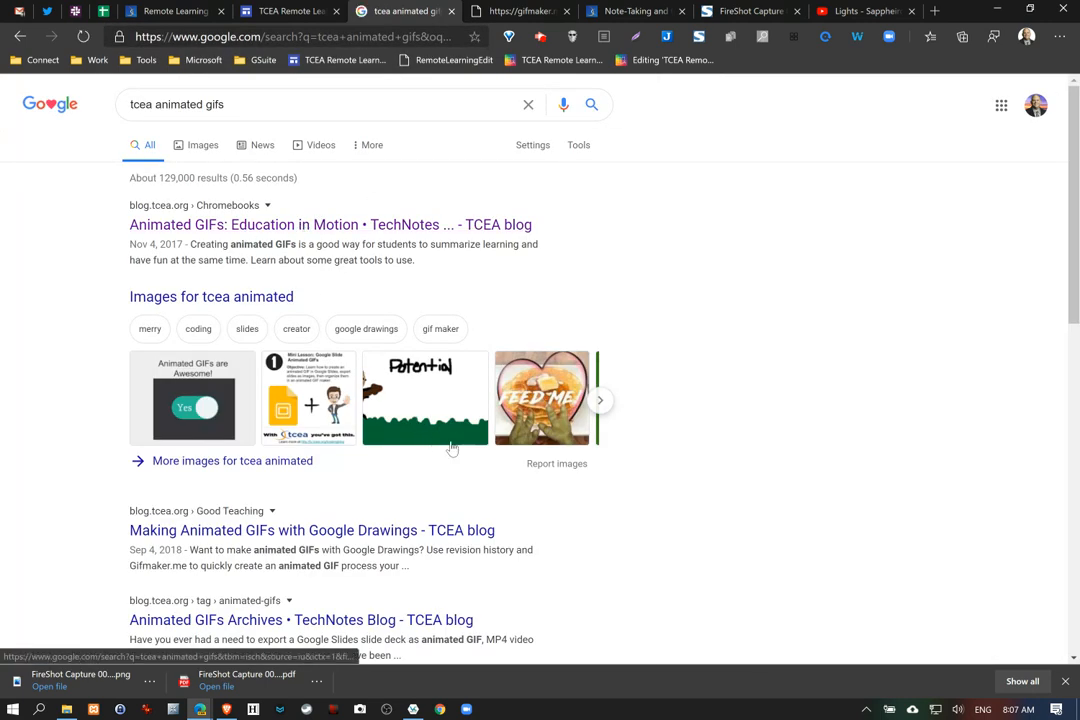
Open the TCEA blog article "Animated GIFs: Education in Motion" and look through its introduction and first example
click(199, 224)
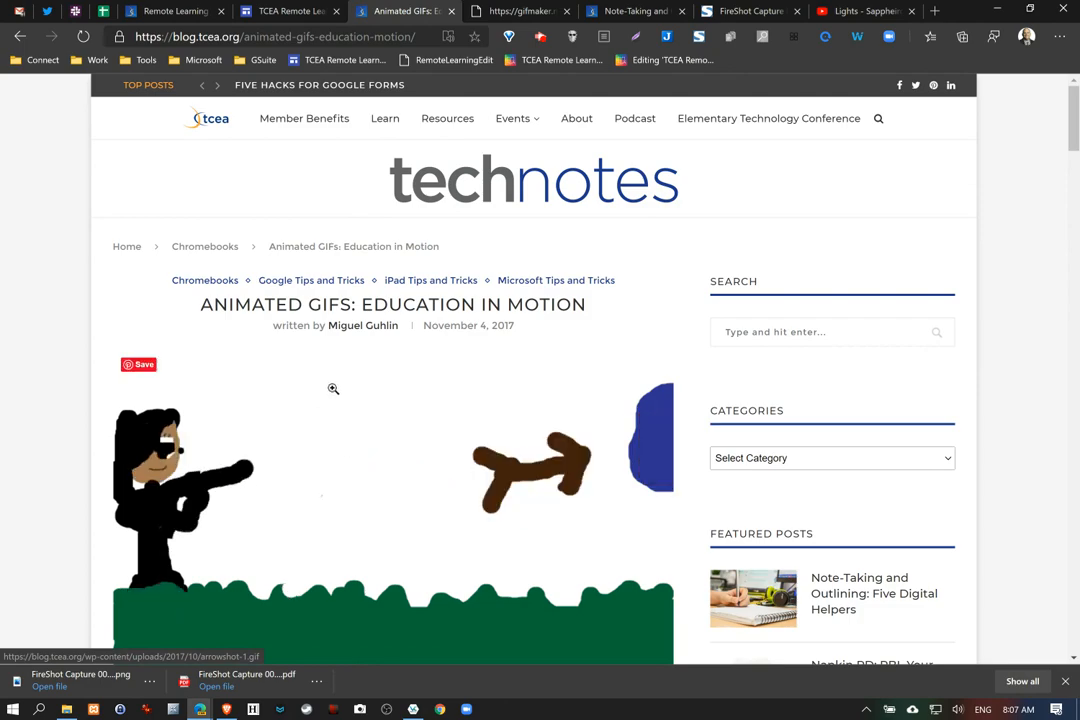
scroll(335, 385, down, 4)
scroll(343, 368, down, 1)
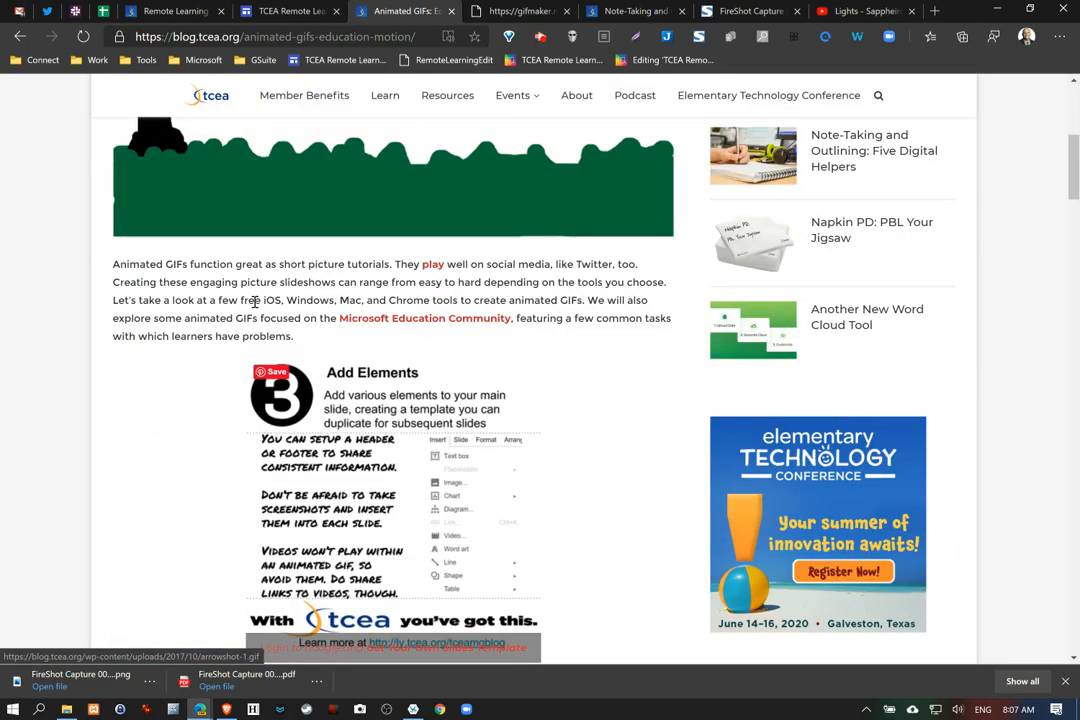
scroll(290, 305, down, 2)
scroll(297, 297, down, 2)
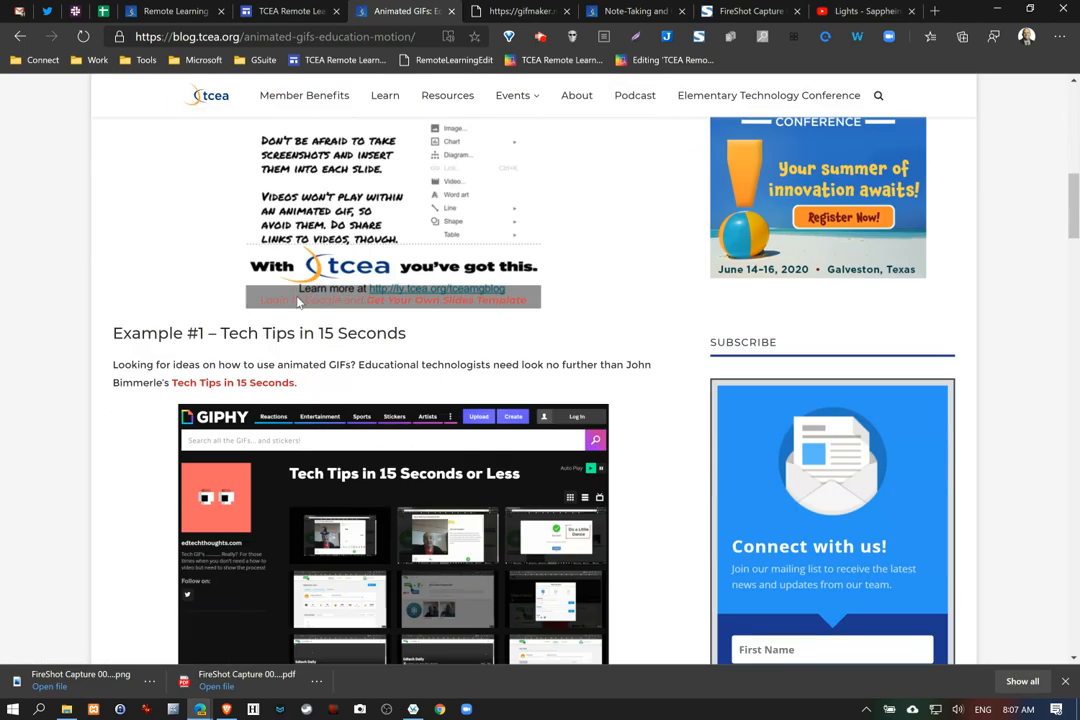
Return to the TCEA Remote Learning page and open Remove.bg from its Image & Video Background Removal section
click(287, 11)
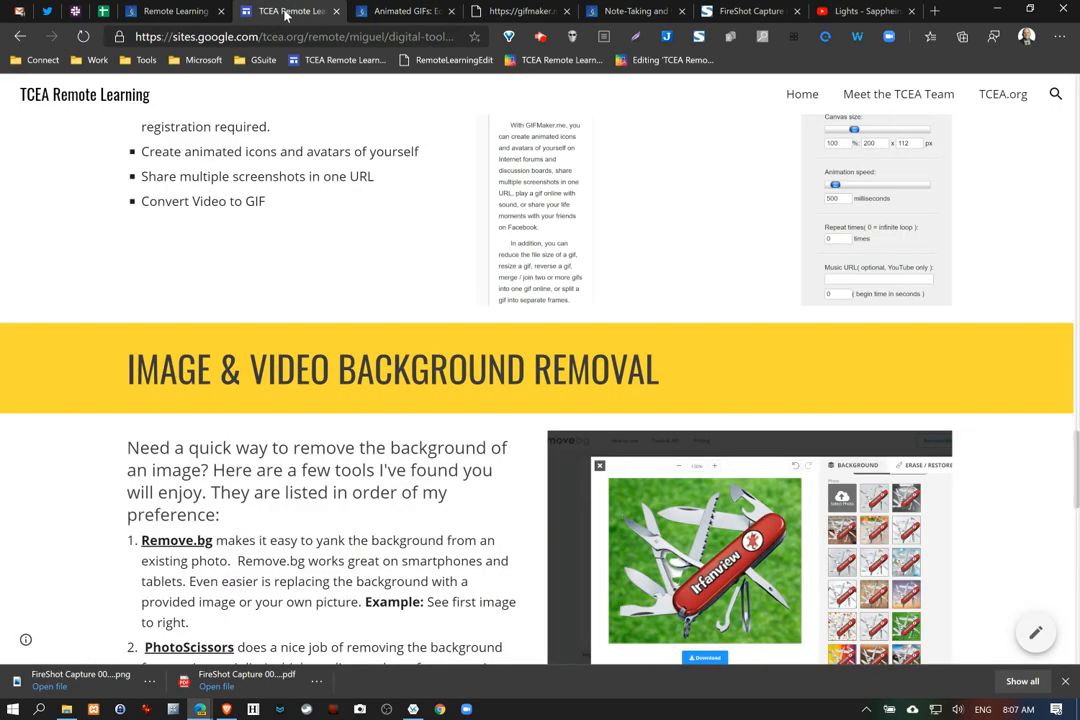
scroll(190, 260, down, 3)
scroll(185, 285, up, 1)
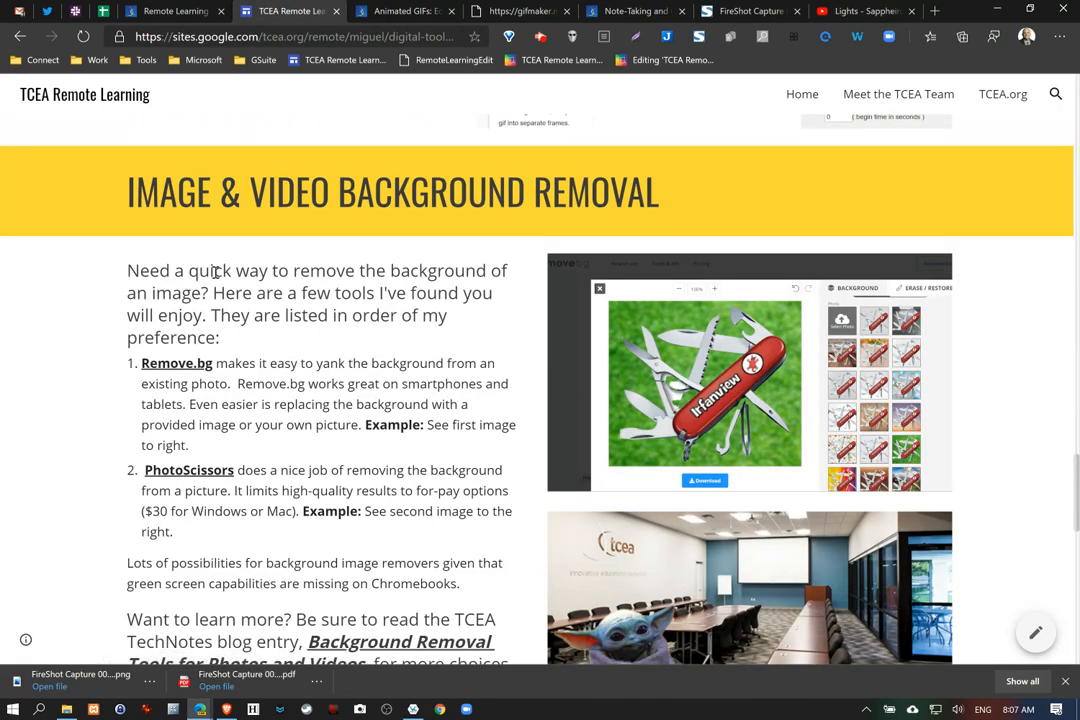
scroll(222, 265, down, 1)
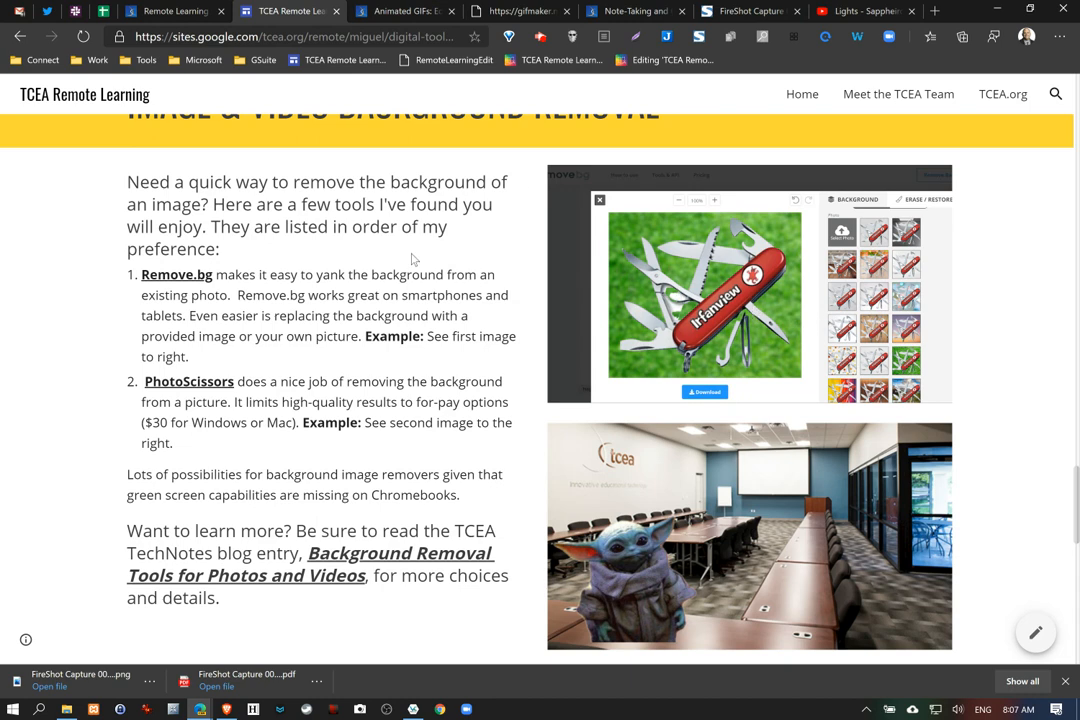
click(185, 274)
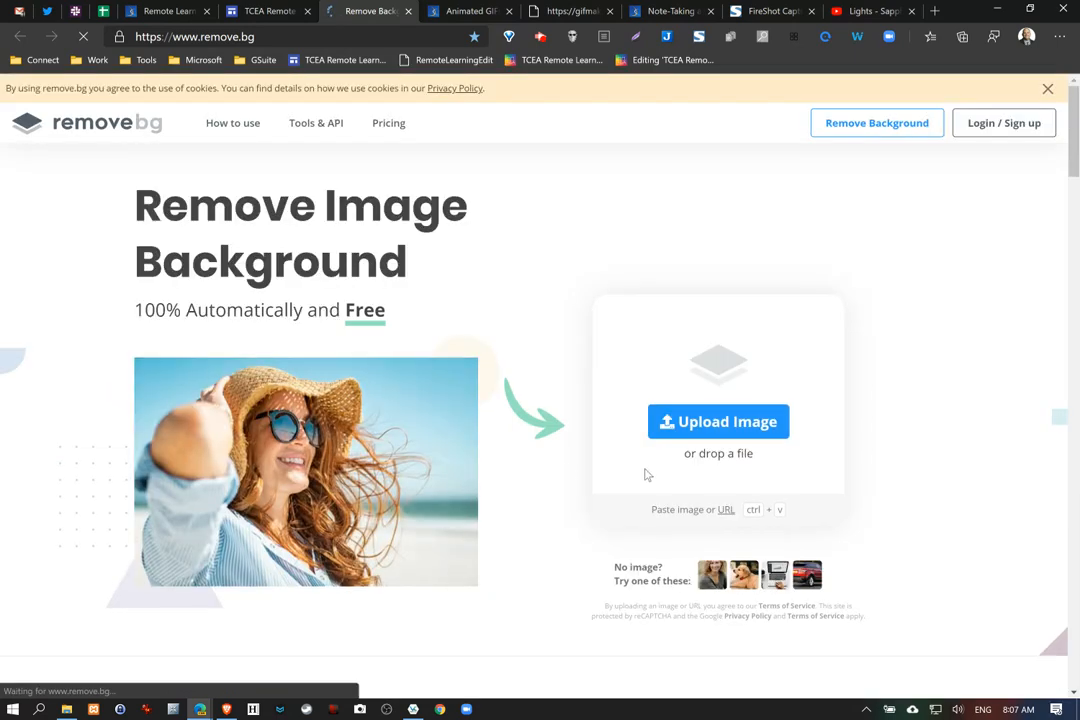
click(733, 422)
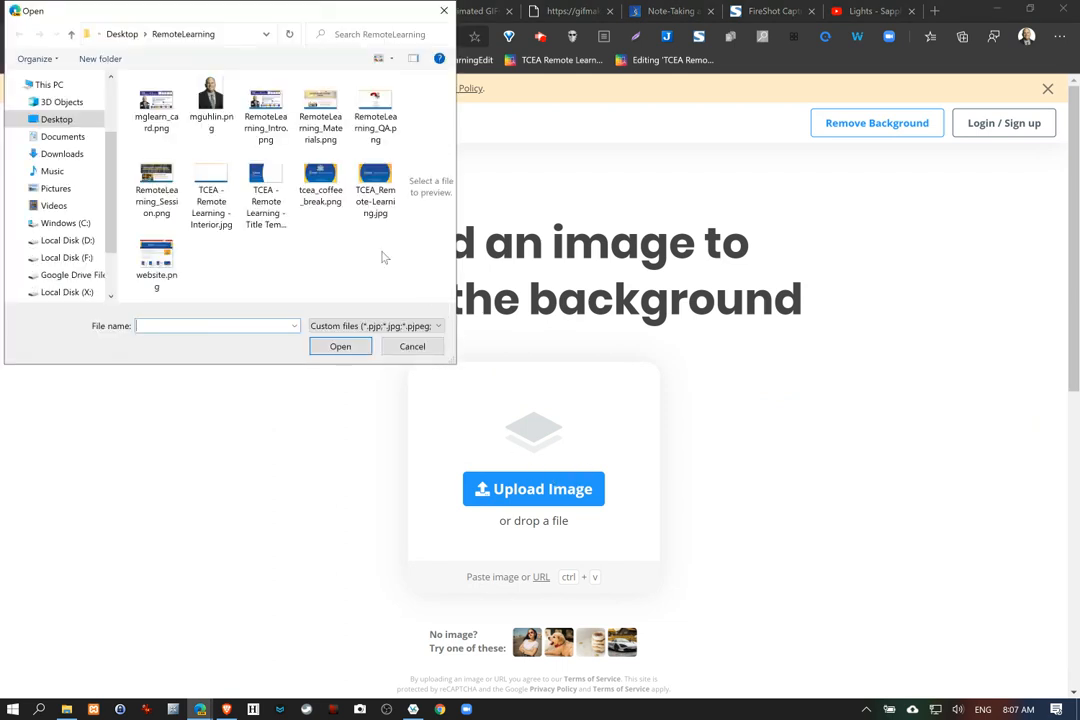
click(52, 119)
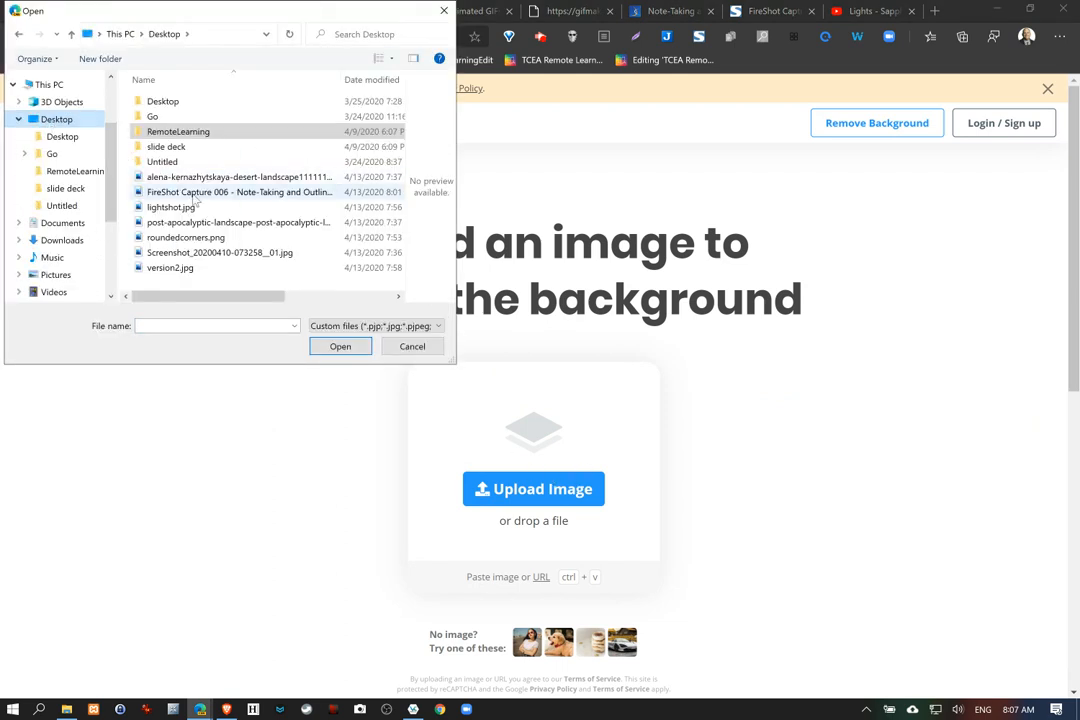
click(215, 252)
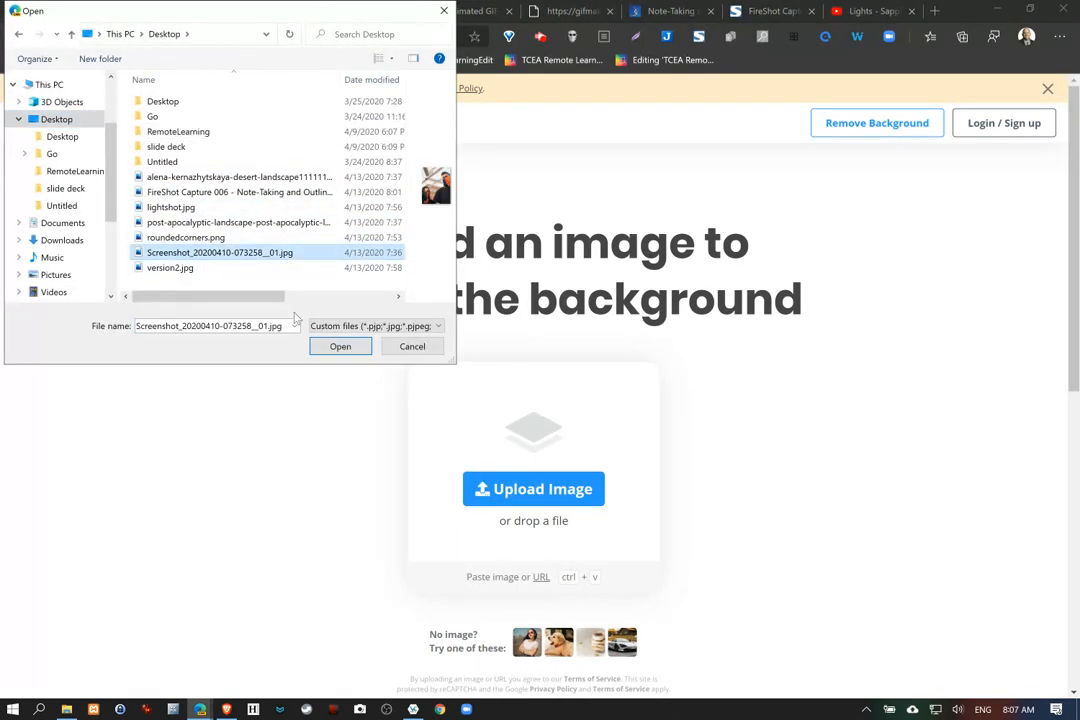
click(340, 347)
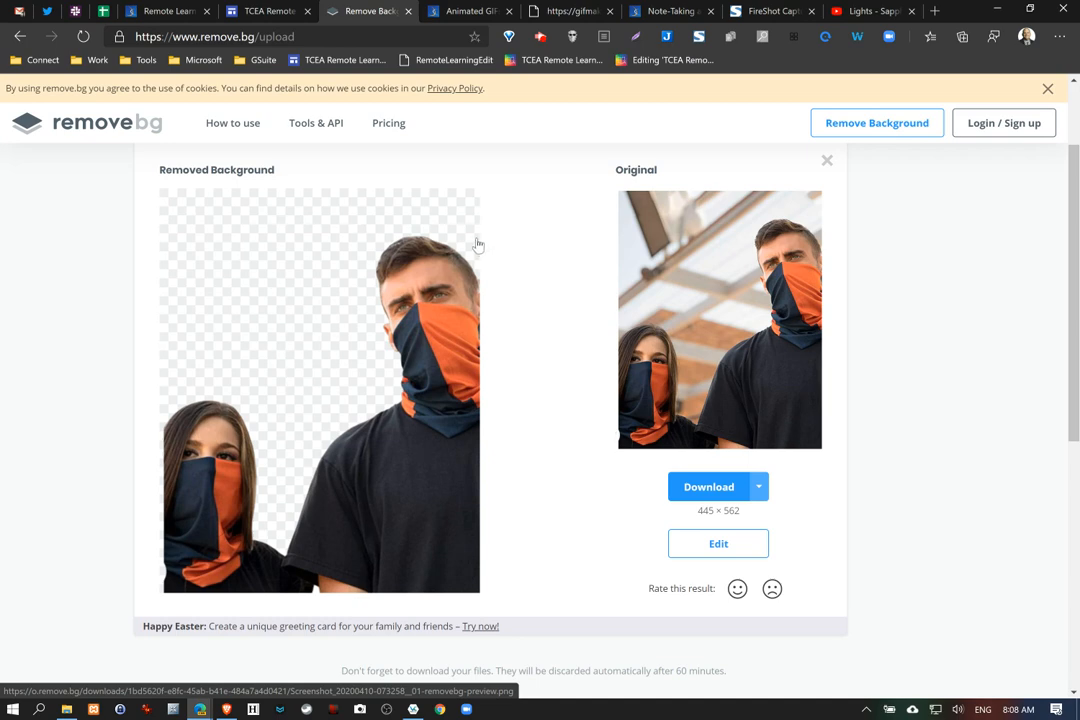
click(725, 543)
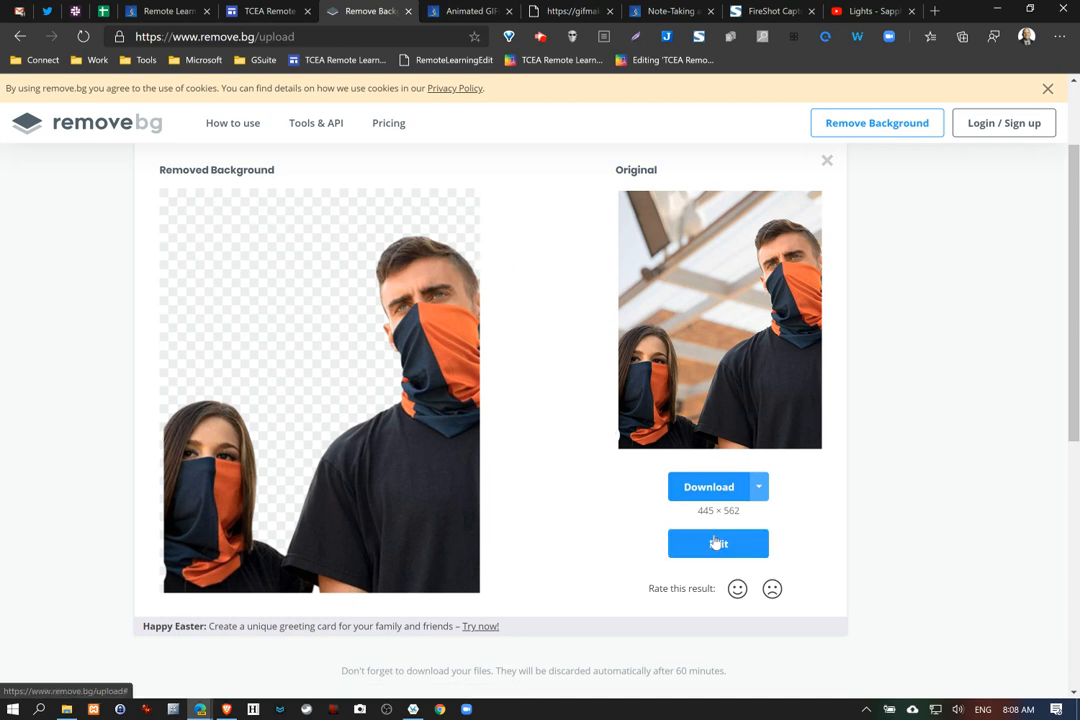
click(720, 545)
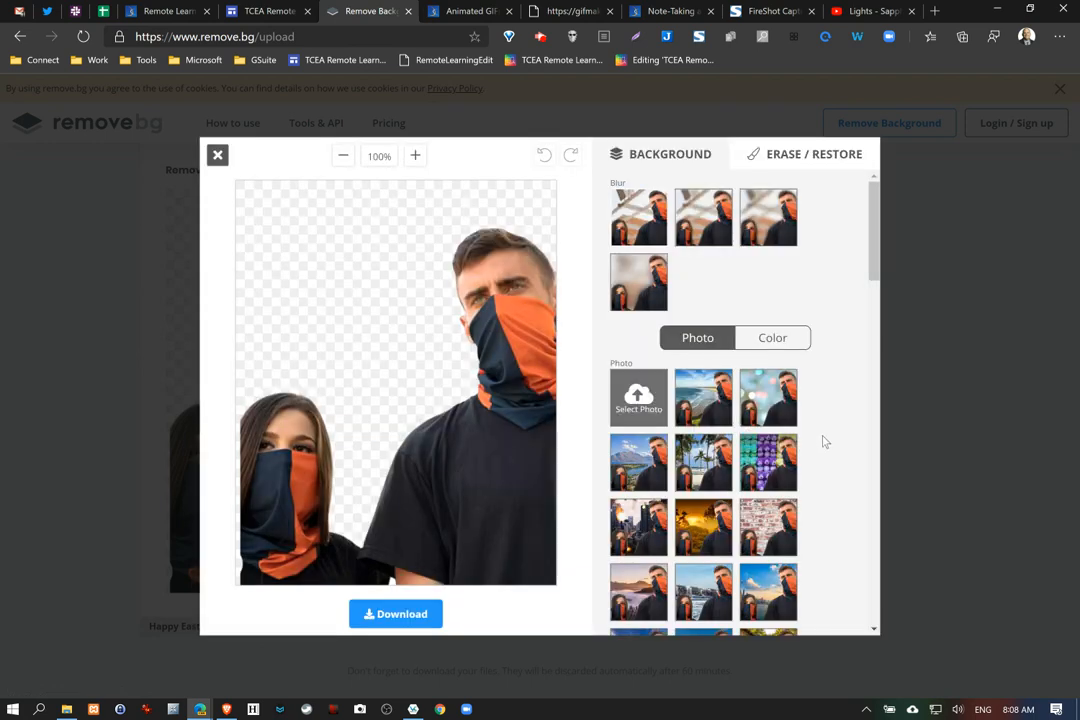
Try several preset photo backgrounds behind the two masked people, ending with the orange sunset over trees
scroll(830, 440, down, 1)
click(716, 328)
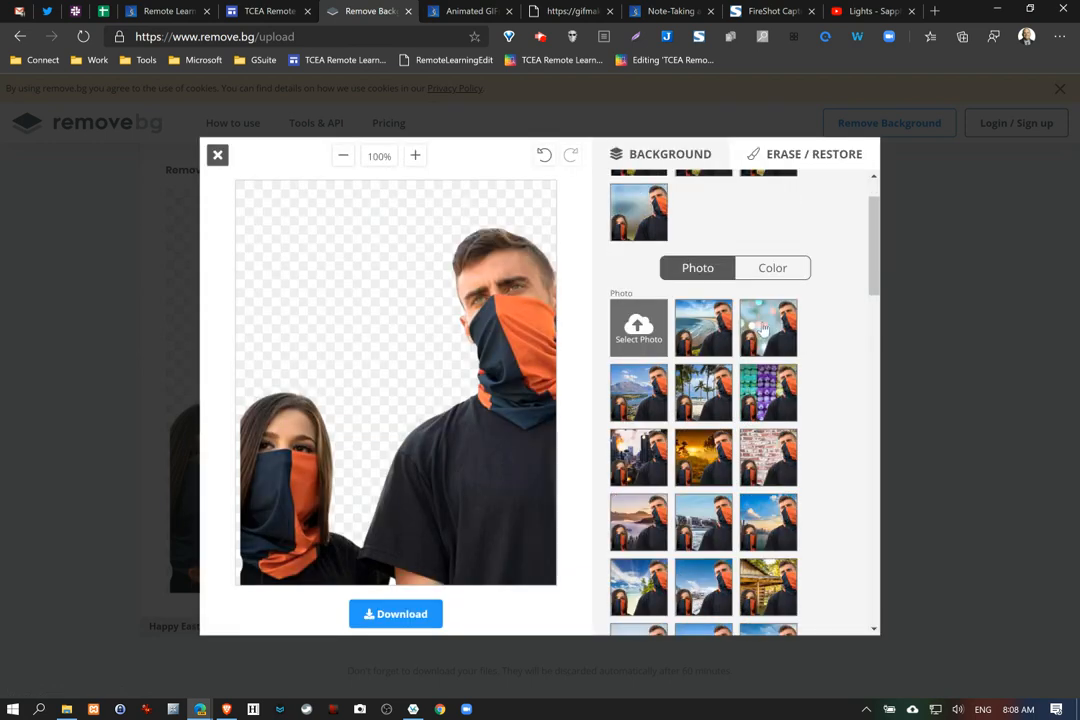
click(763, 328)
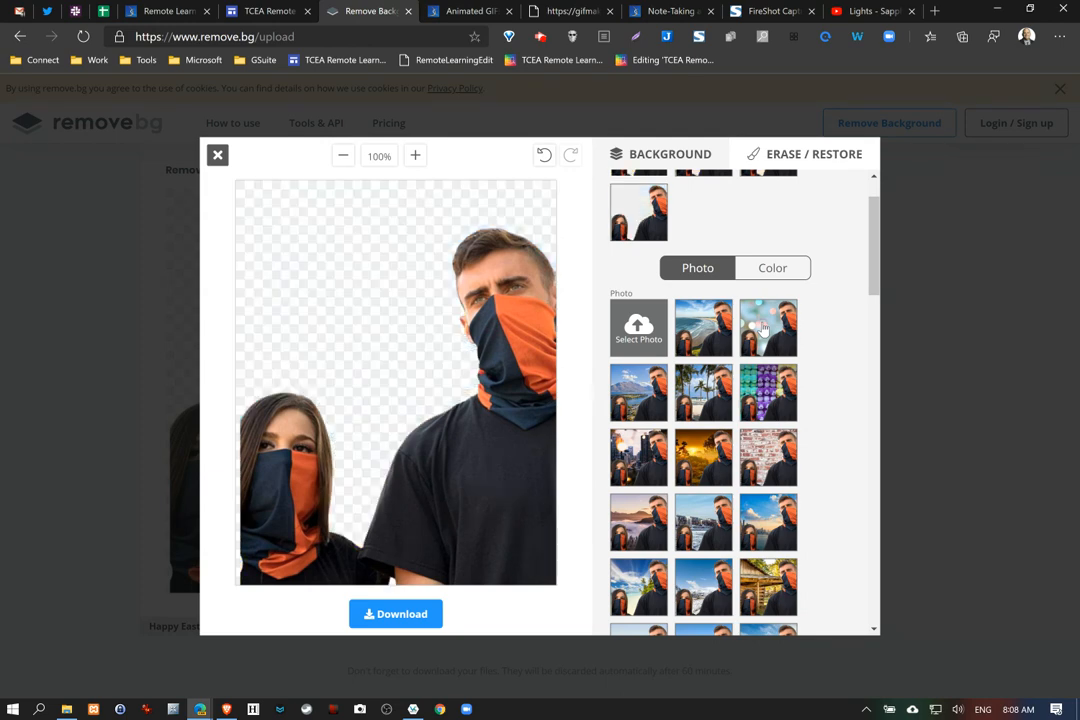
click(772, 383)
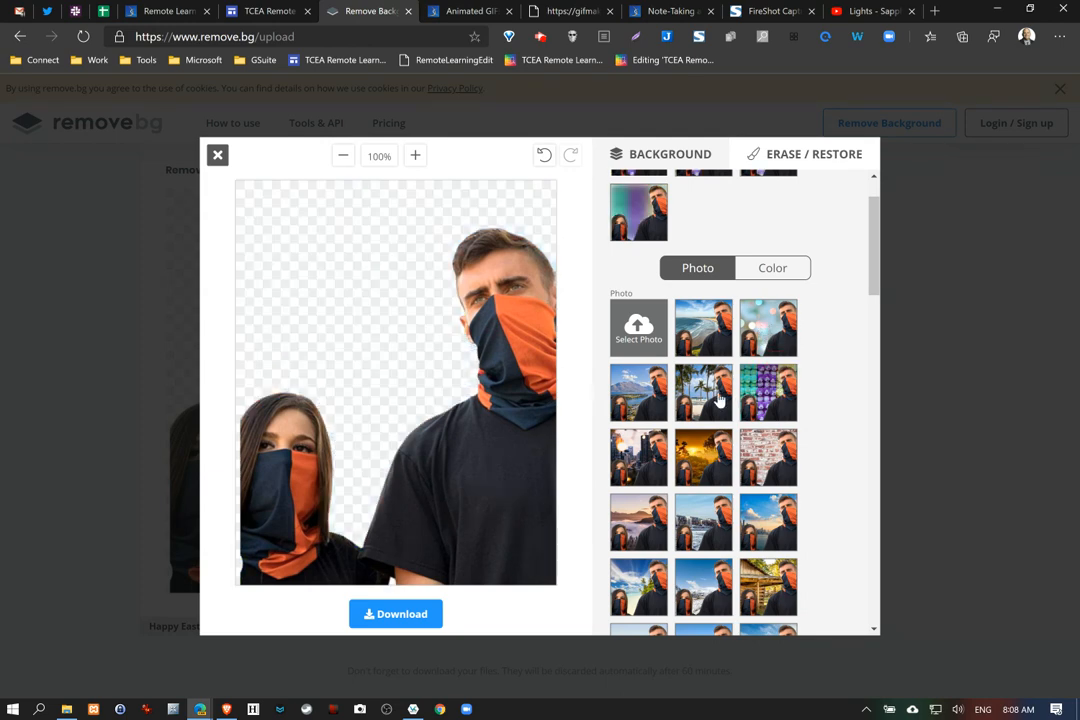
click(718, 398)
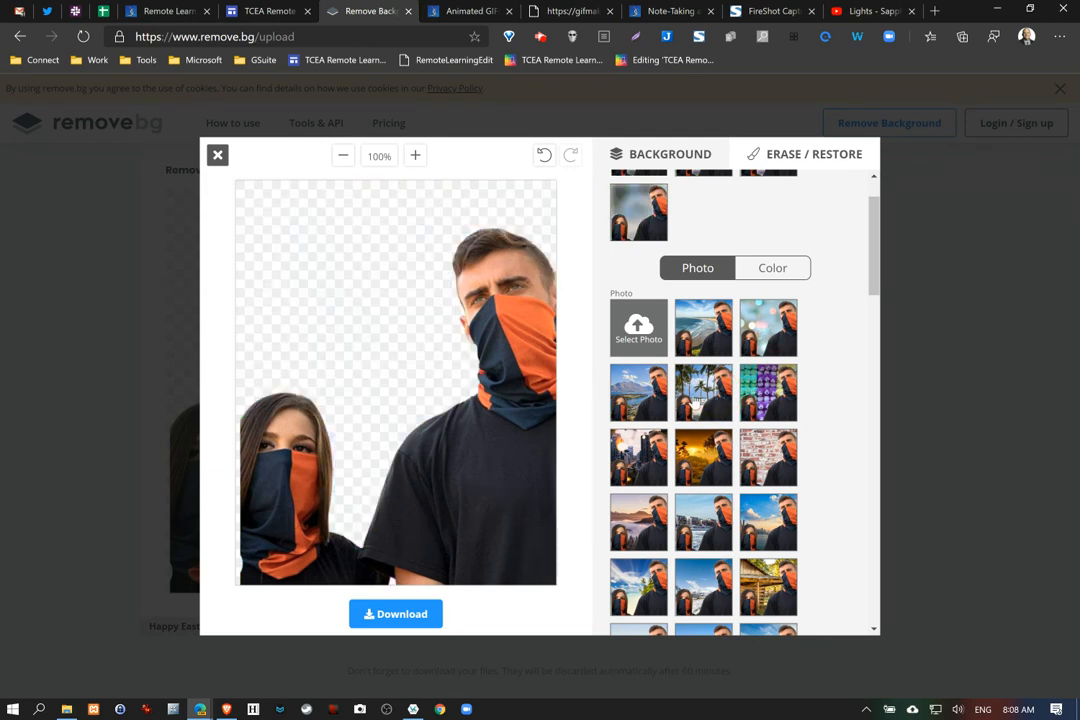
click(654, 402)
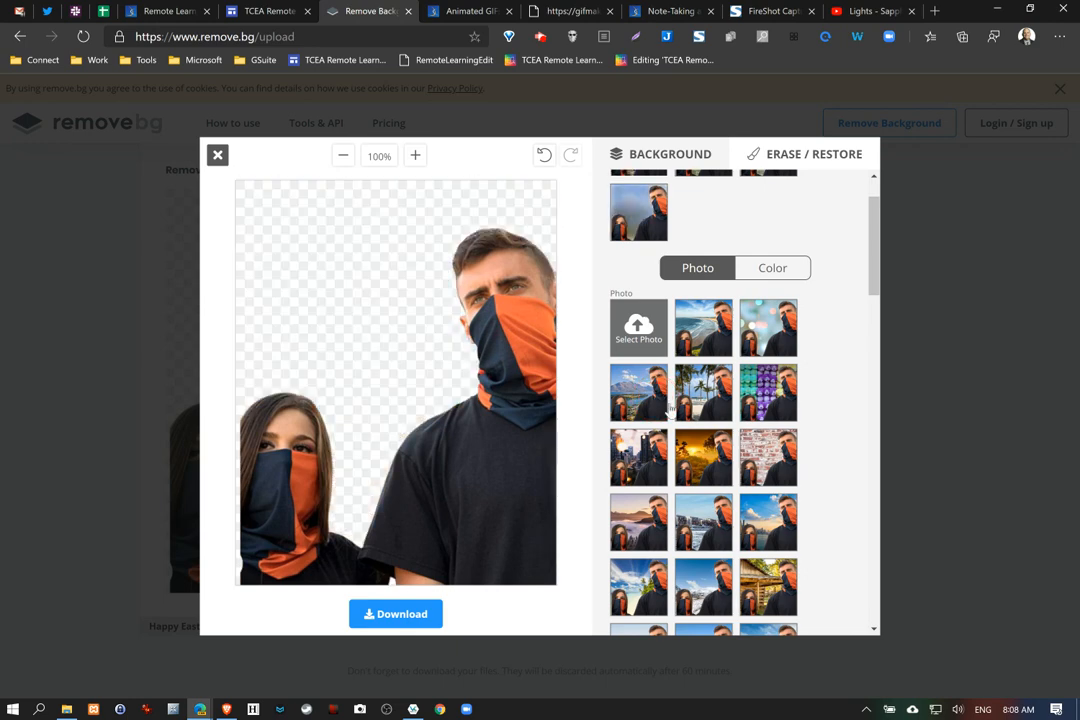
click(706, 472)
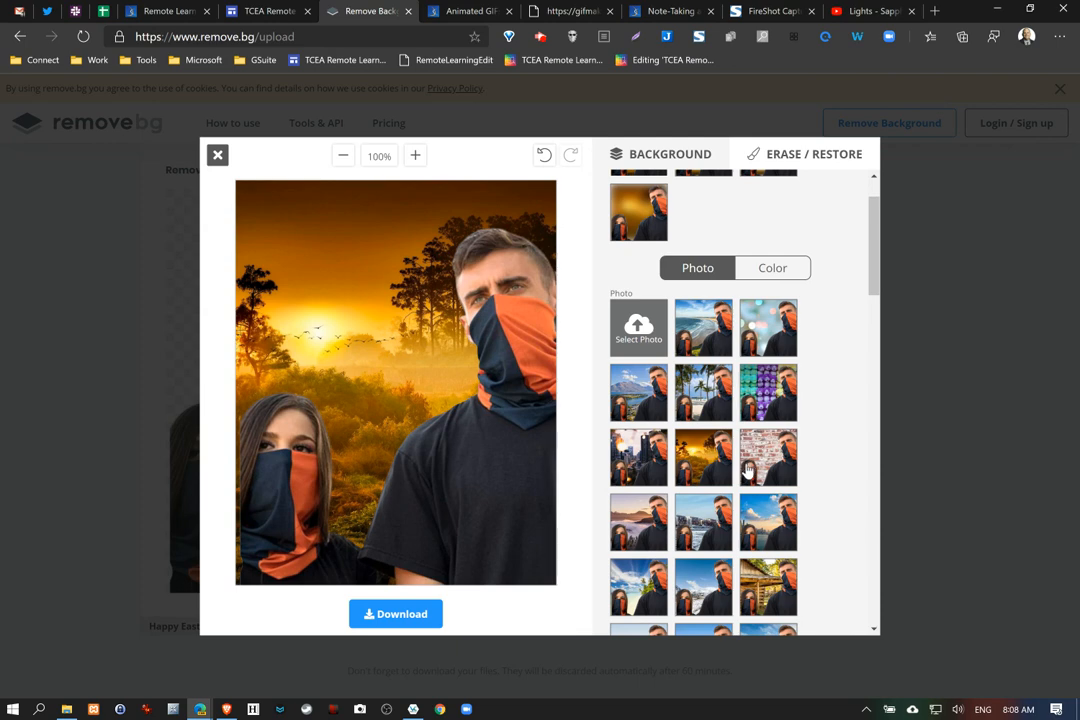
Replace the sunset background with the post-apocalyptic landscape image from the Desktop
click(645, 340)
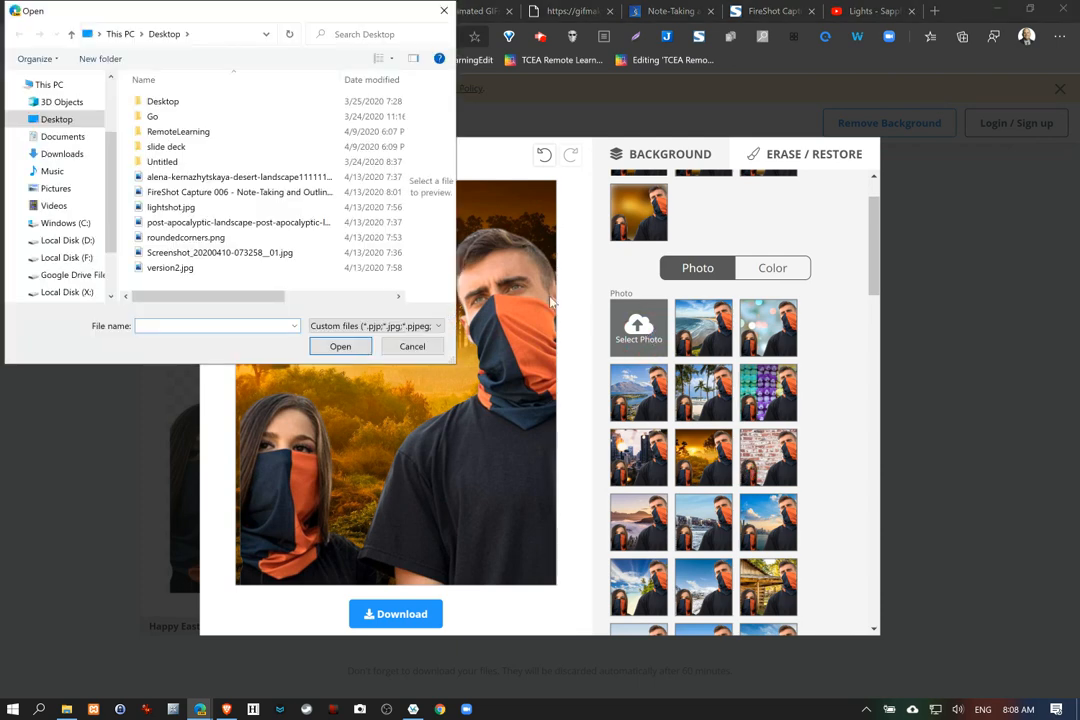
click(265, 222)
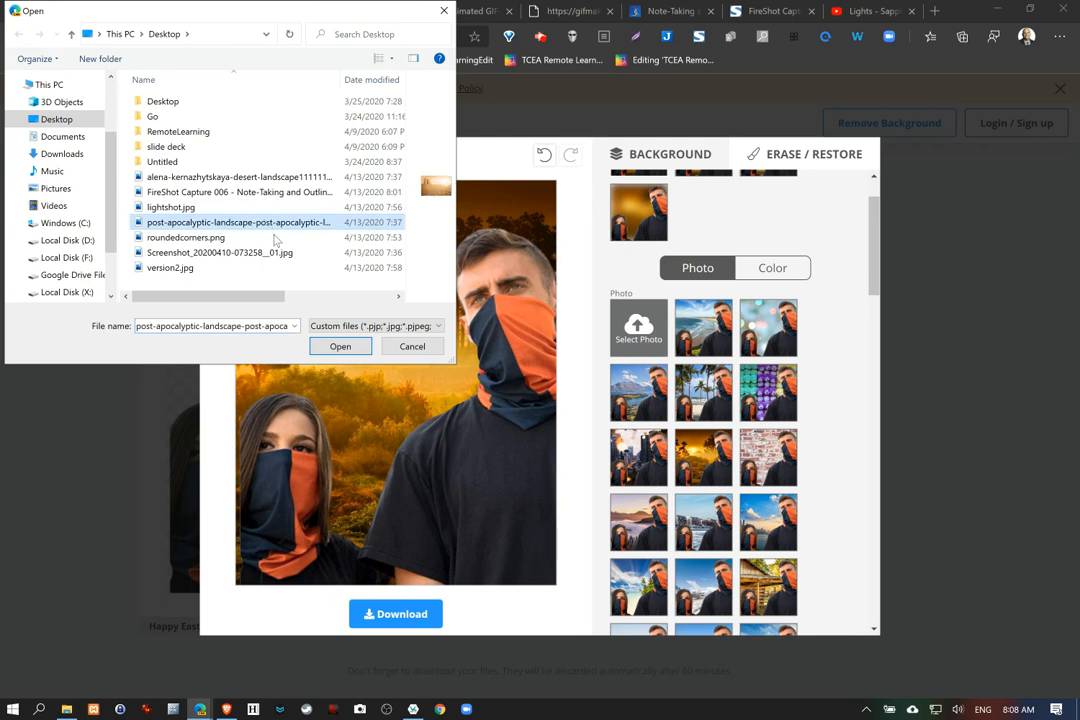
click(340, 344)
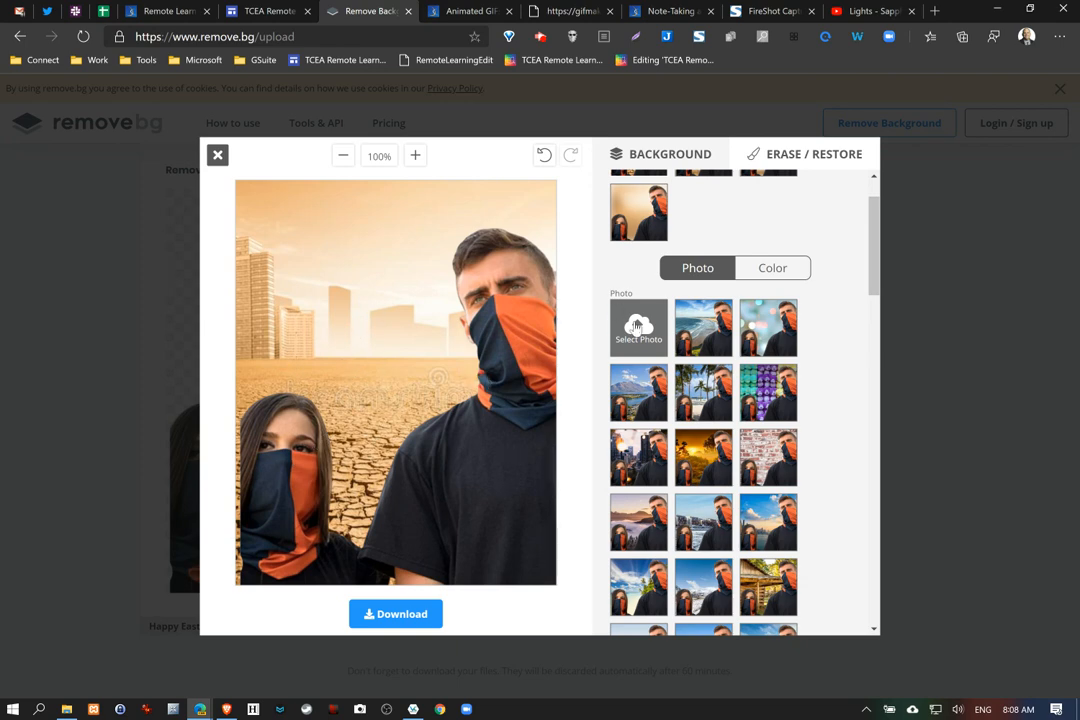
Replace the background with the desert-landscape image from the Desktop instead of the post-apocalyptic one
click(536, 276)
click(215, 179)
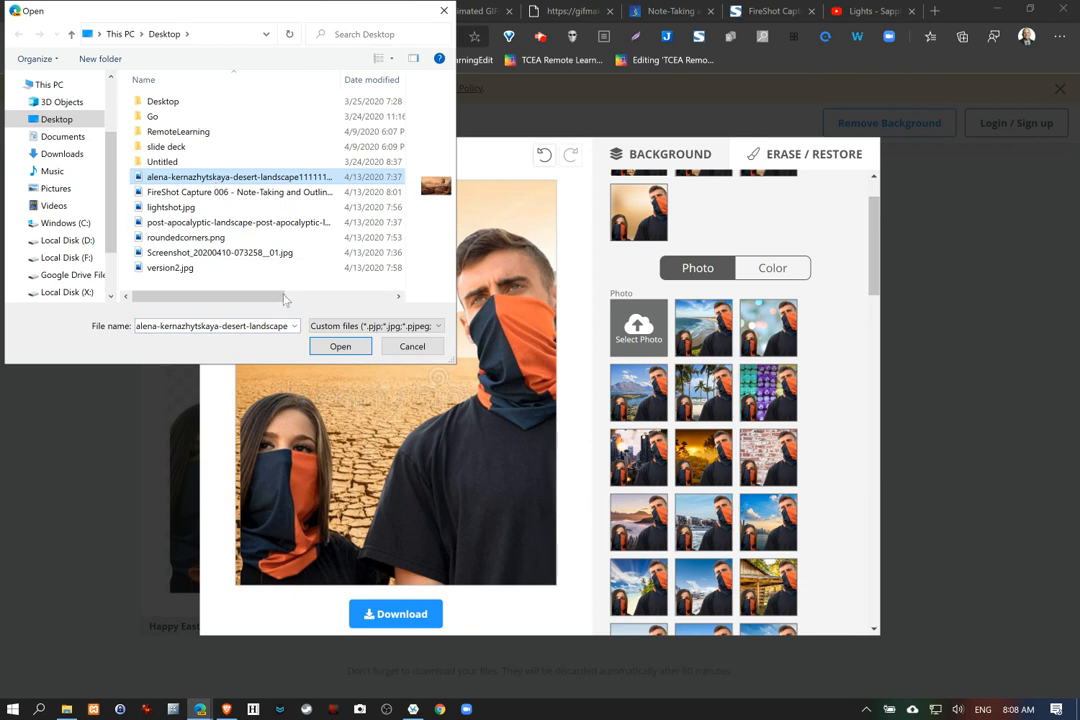
click(224, 224)
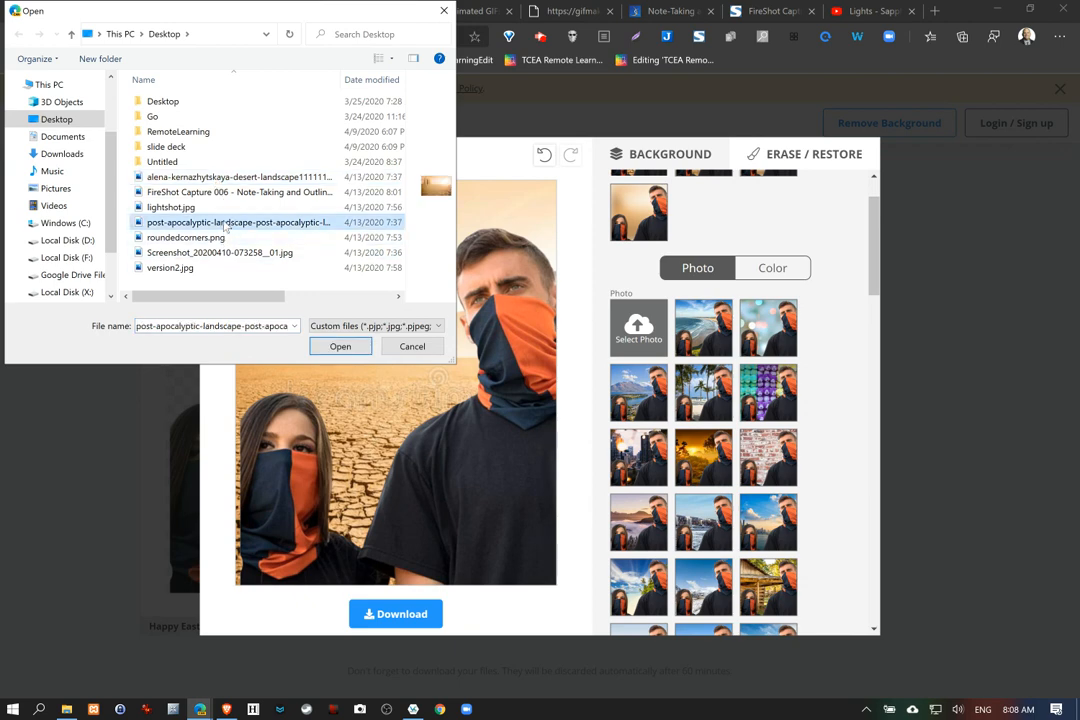
click(215, 177)
click(336, 347)
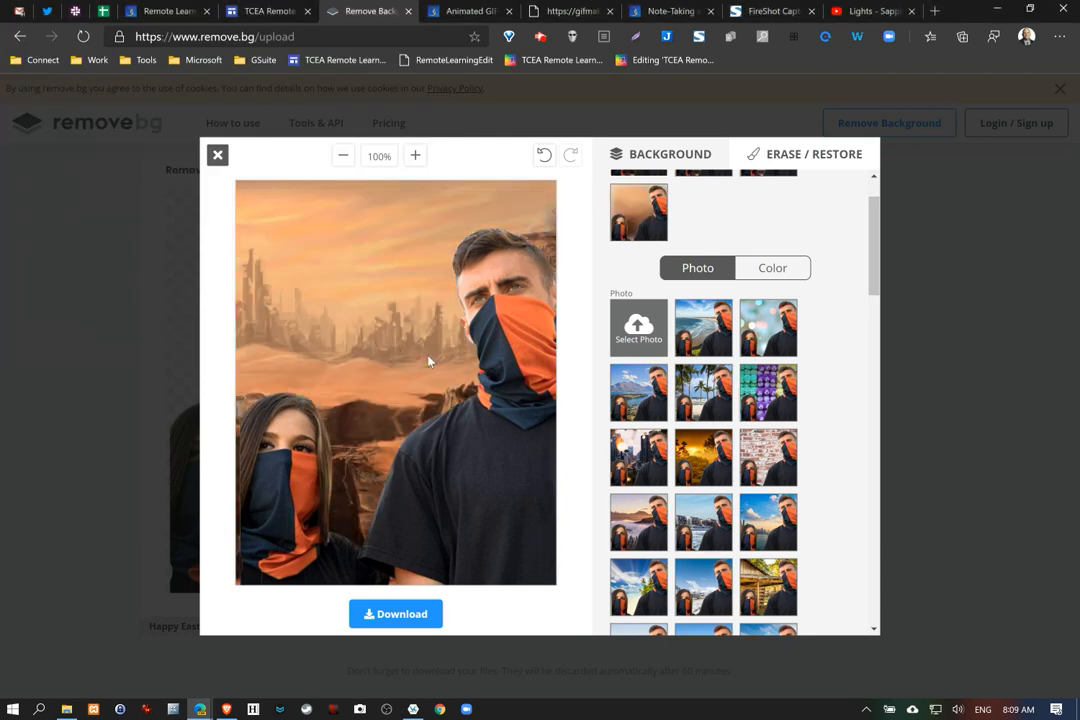
Try the Golden Gate Bridge and red bokeh preset backgrounds, and settle on the green hills photo
scroll(700, 400, down, 5)
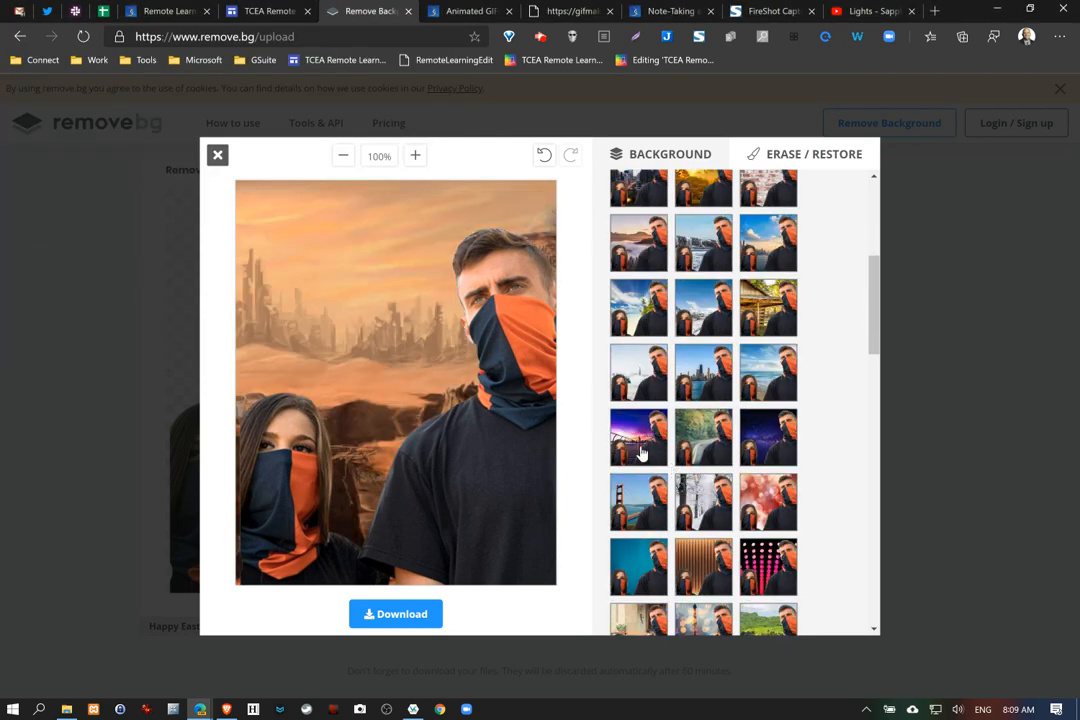
click(636, 501)
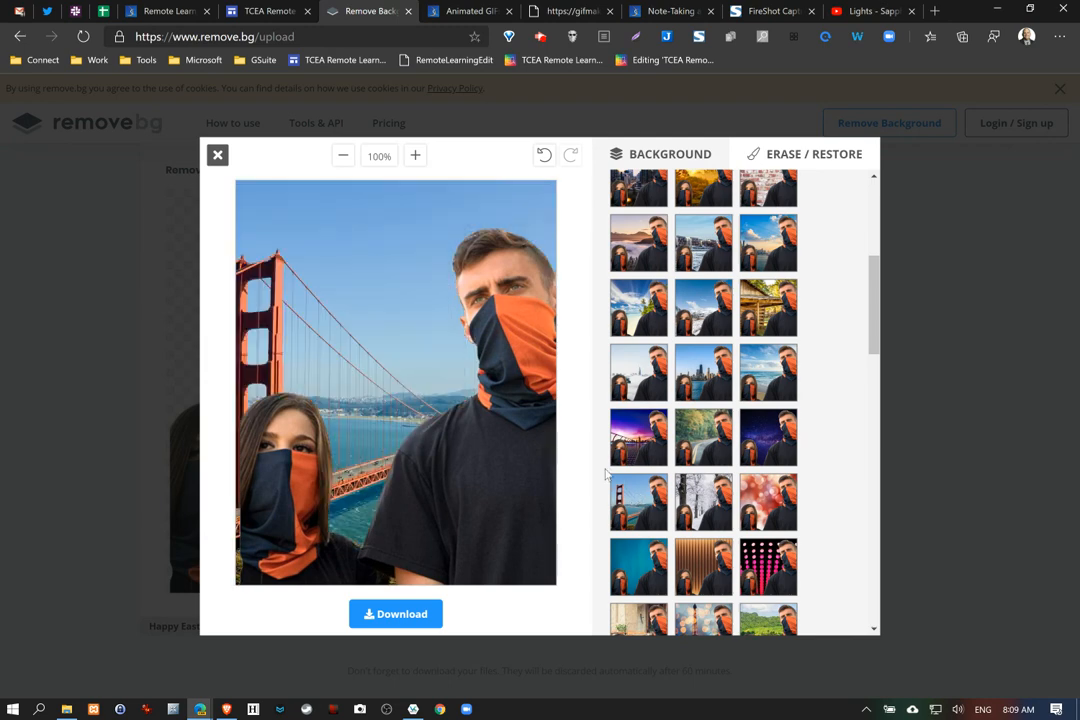
click(770, 503)
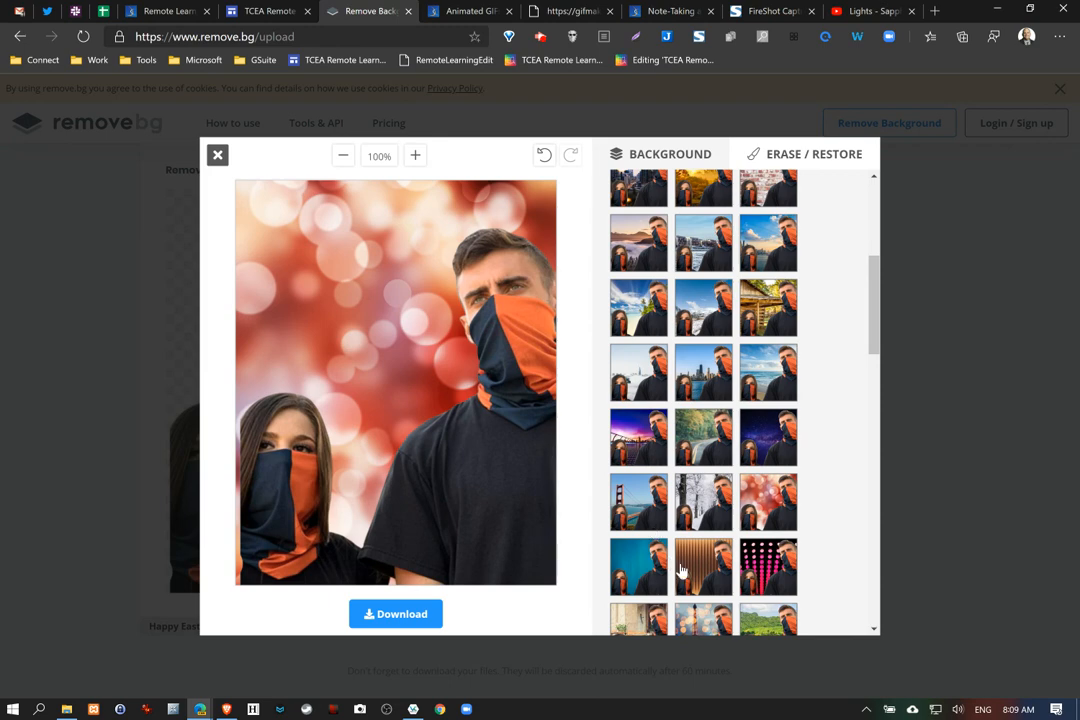
click(645, 515)
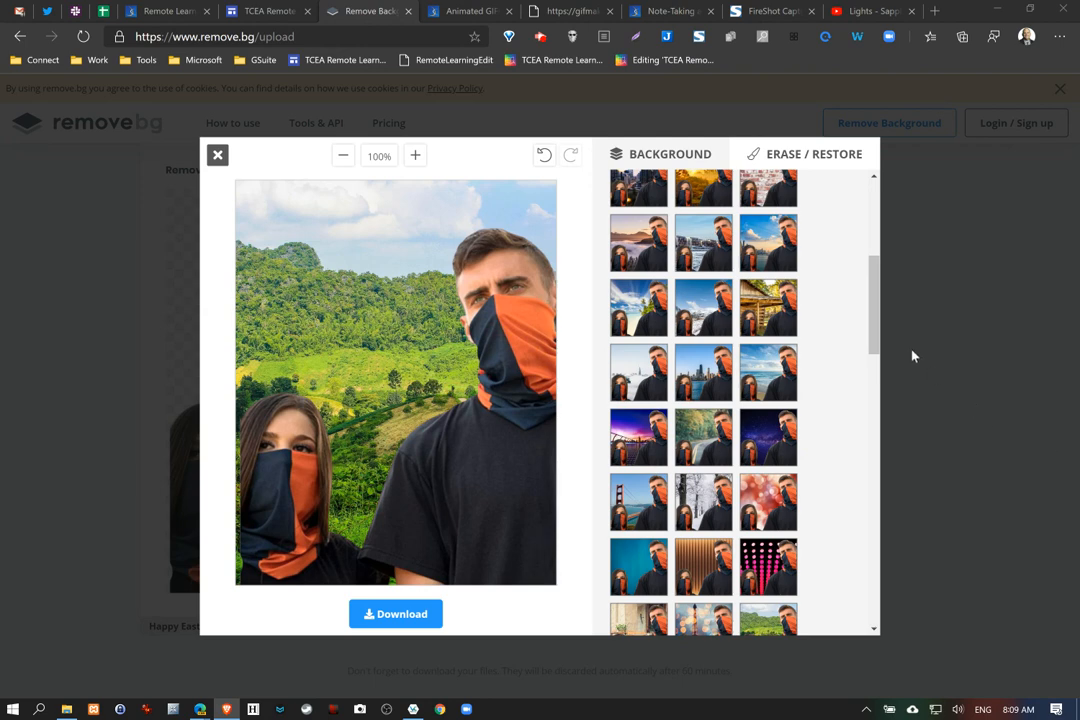
Replace the green hills background with the animals_widewallpaper_the-alamo_69399.jpg image from the Desktop
drag(872, 285, 862, 180)
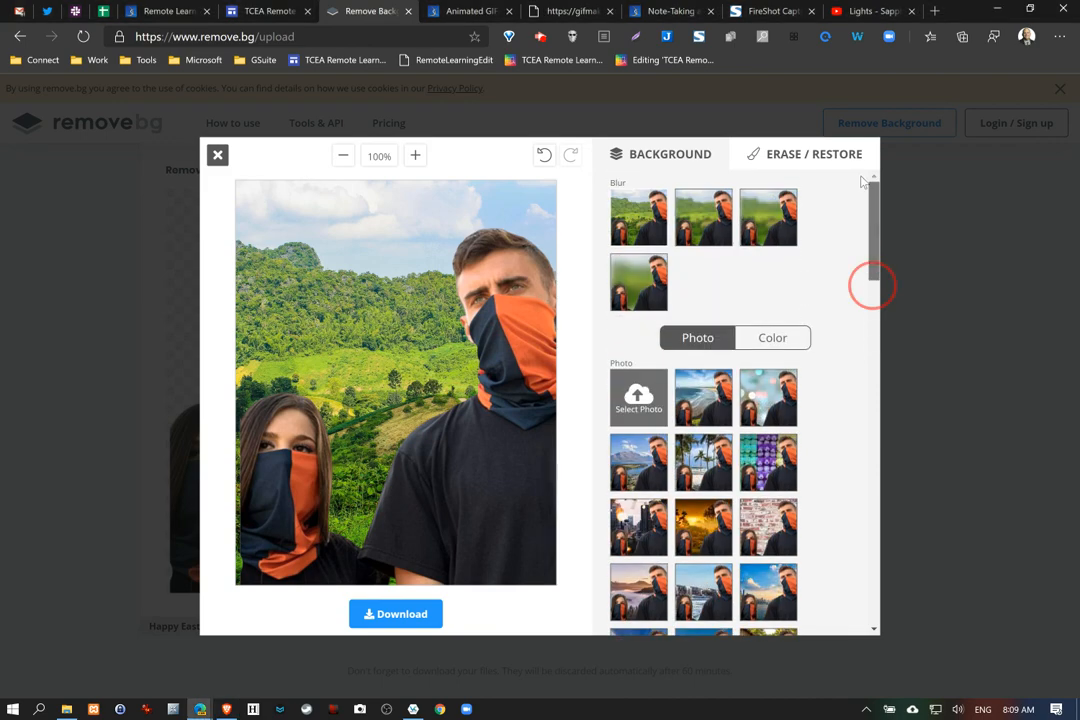
click(638, 397)
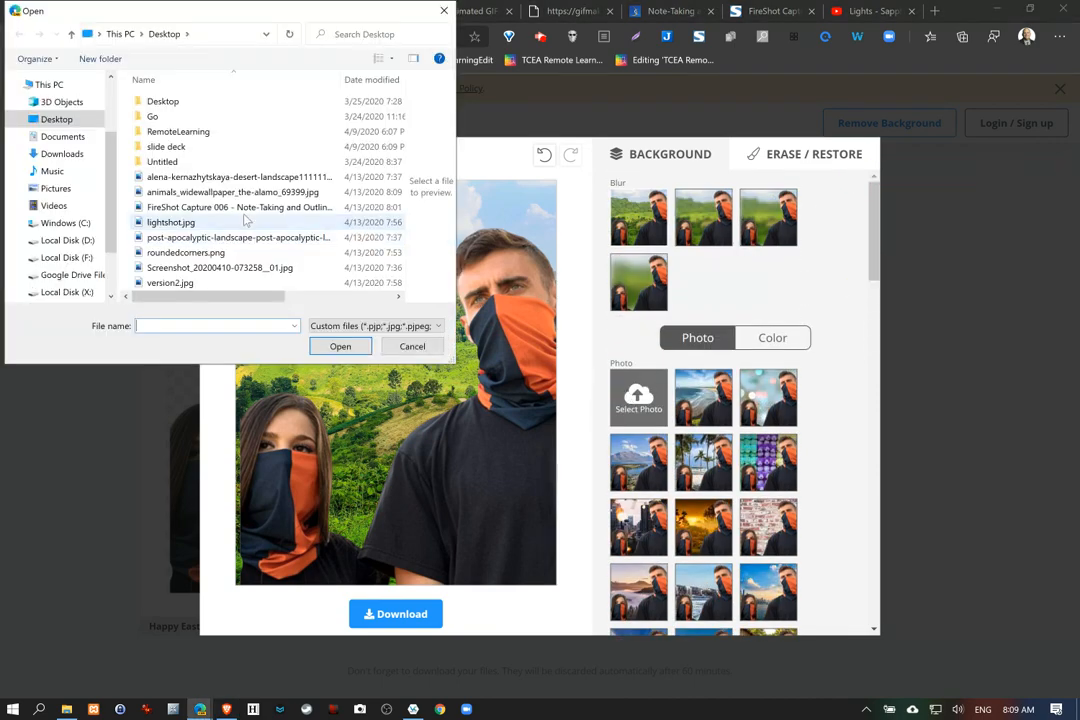
click(209, 192)
click(348, 346)
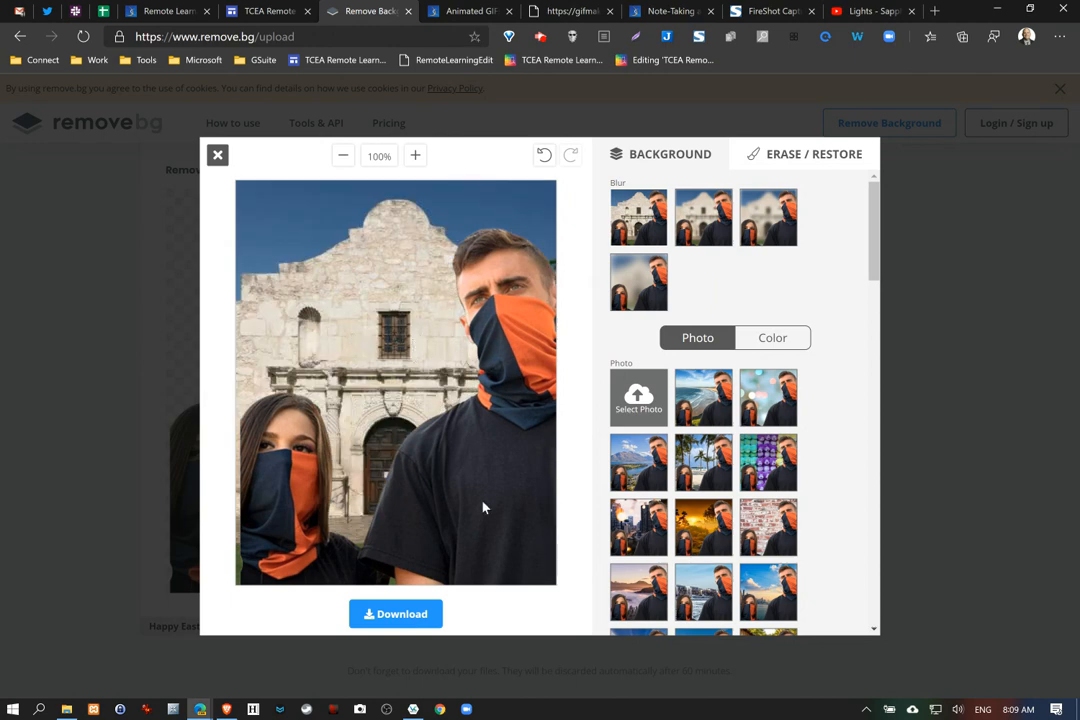
Download the composite image with the Alamo background and move it from the Downloads folder to the Desktop
click(399, 618)
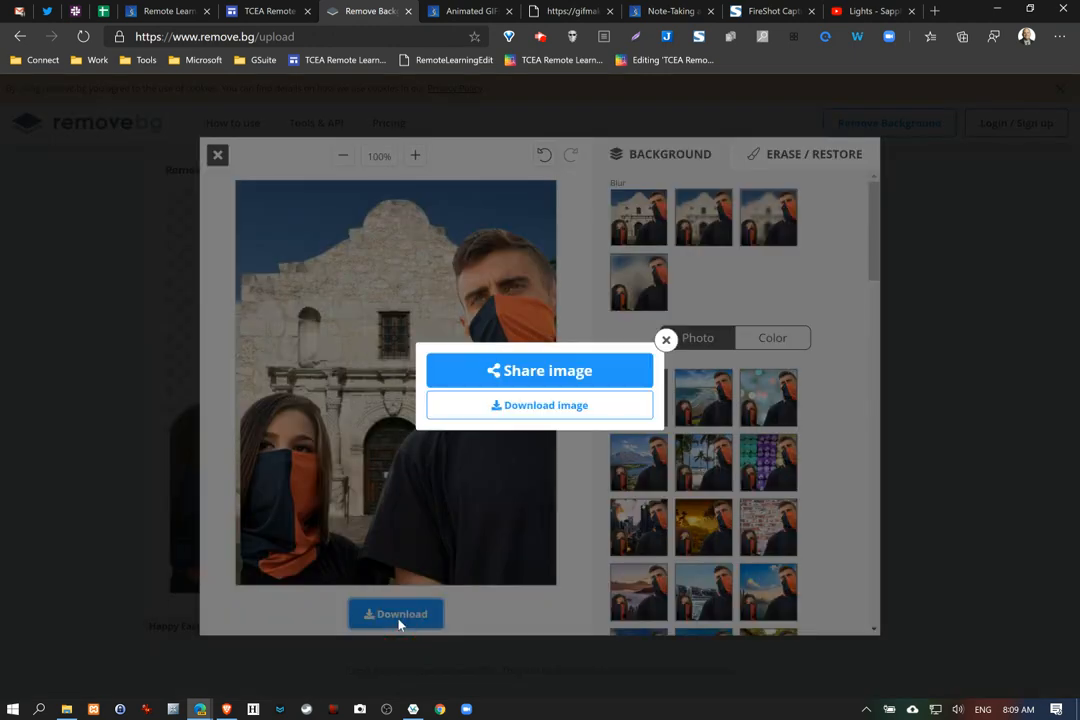
click(555, 411)
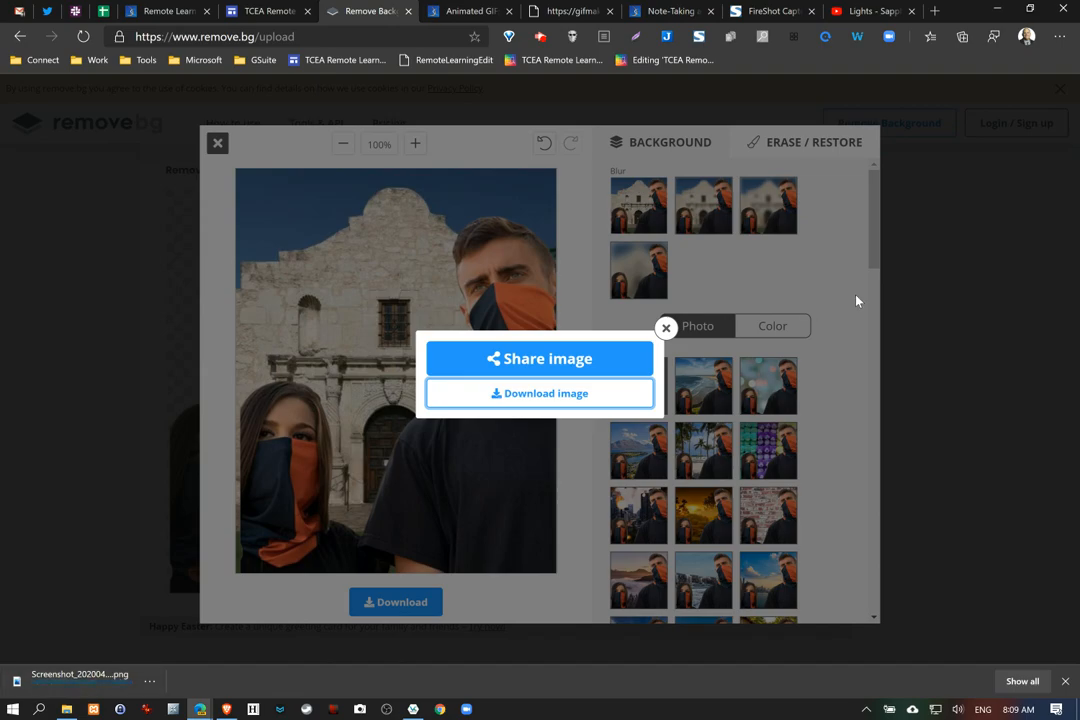
click(997, 8)
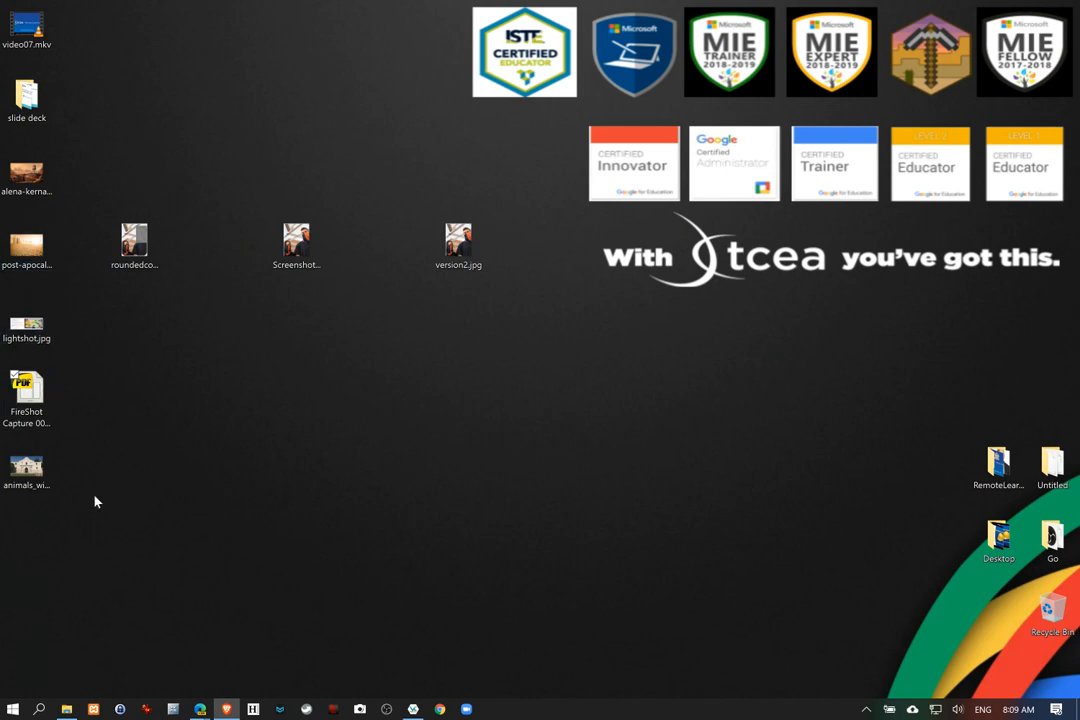
click(66, 706)
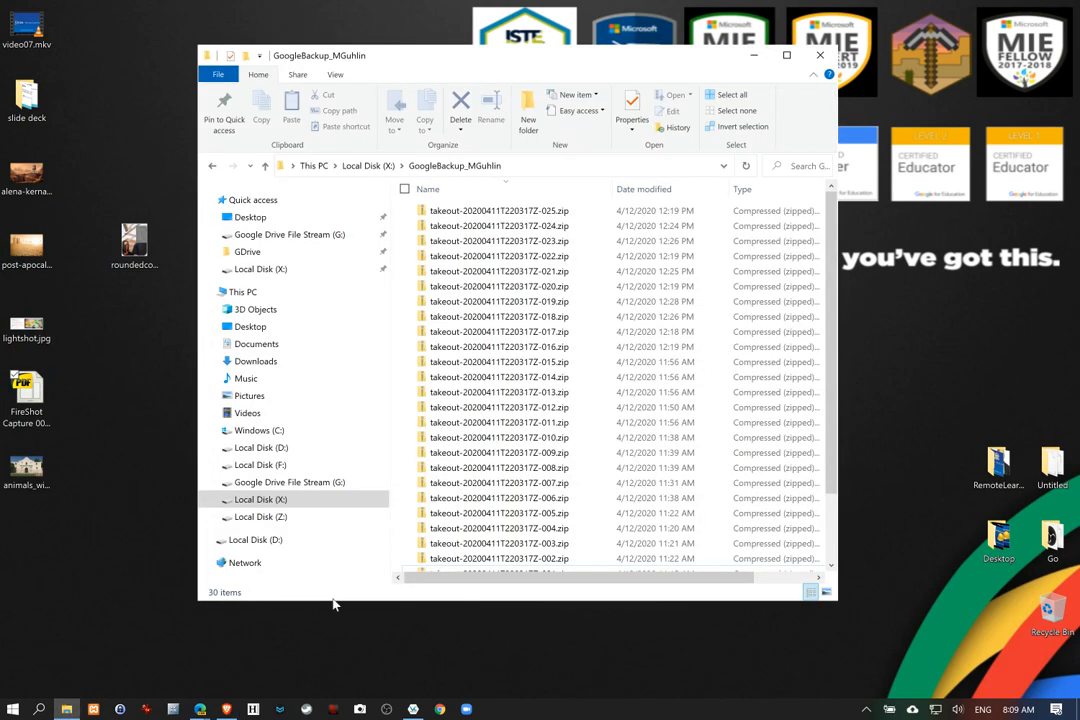
click(296, 366)
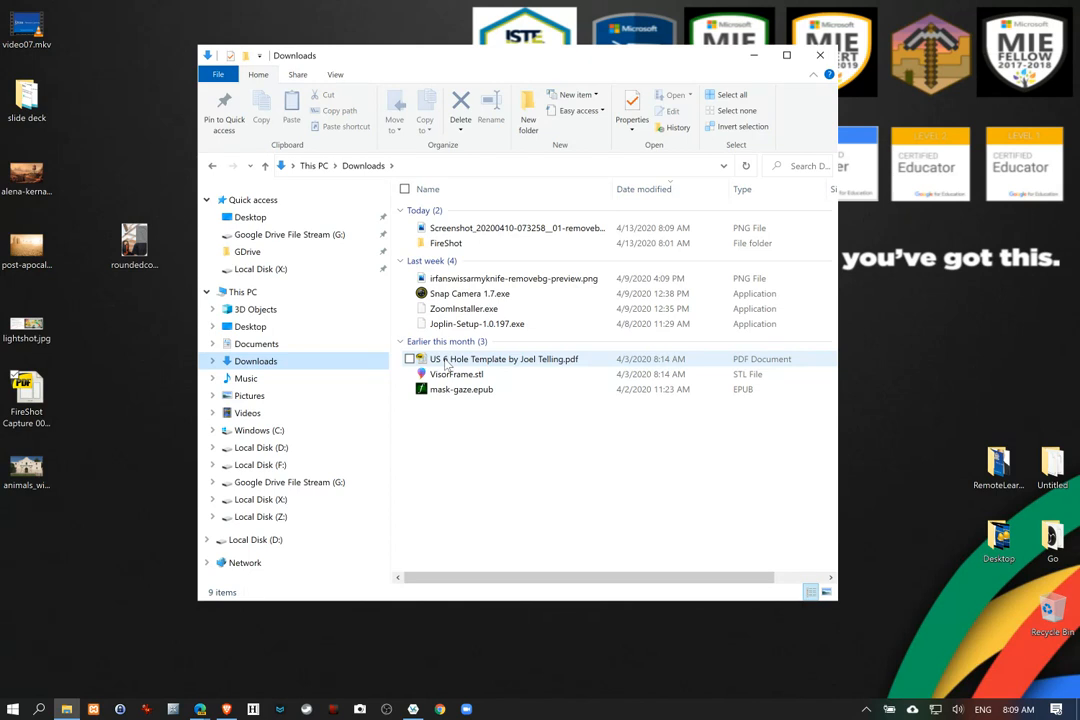
drag(410, 228, 40, 455)
click(821, 55)
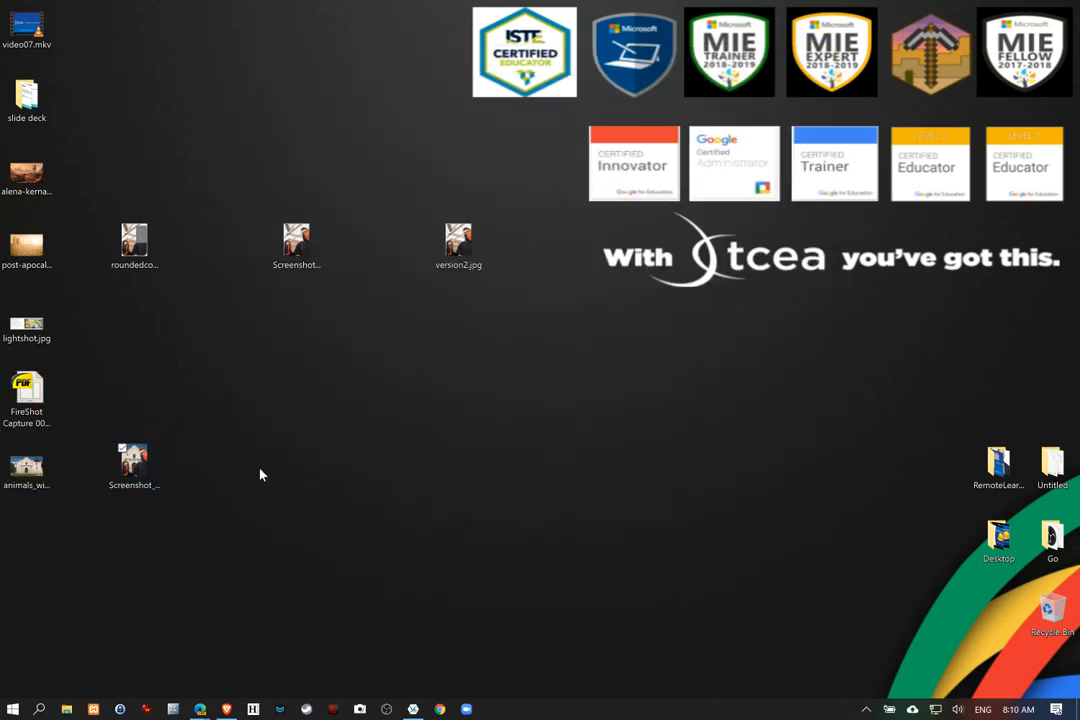
Open the downloaded Alamo composite from the Desktop in IrfanView and zoom in to 285%
click(147, 709)
drag(265, 17, 584, 48)
drag(140, 462, 605, 279)
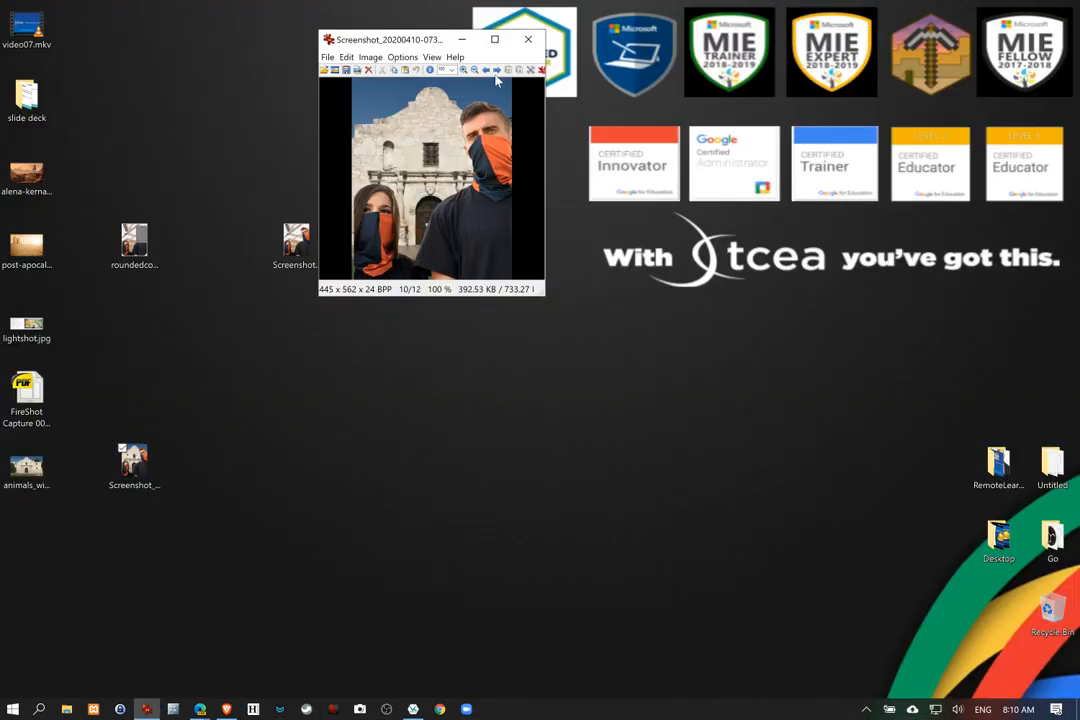
drag(377, 39, 250, 10)
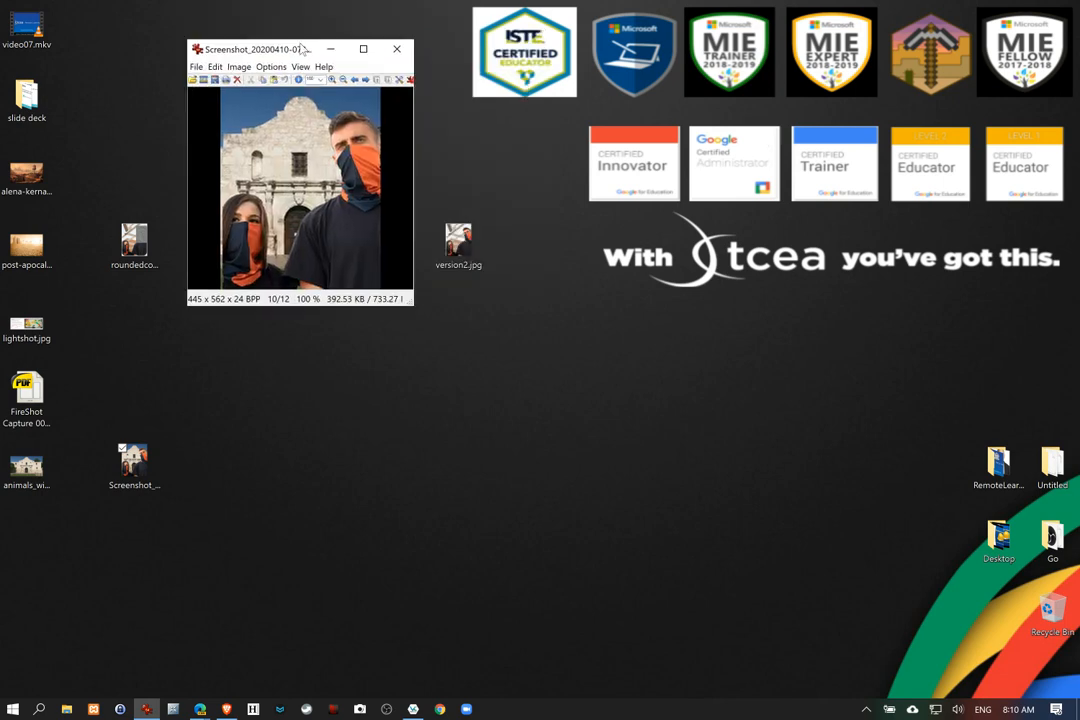
drag(407, 309, 764, 562)
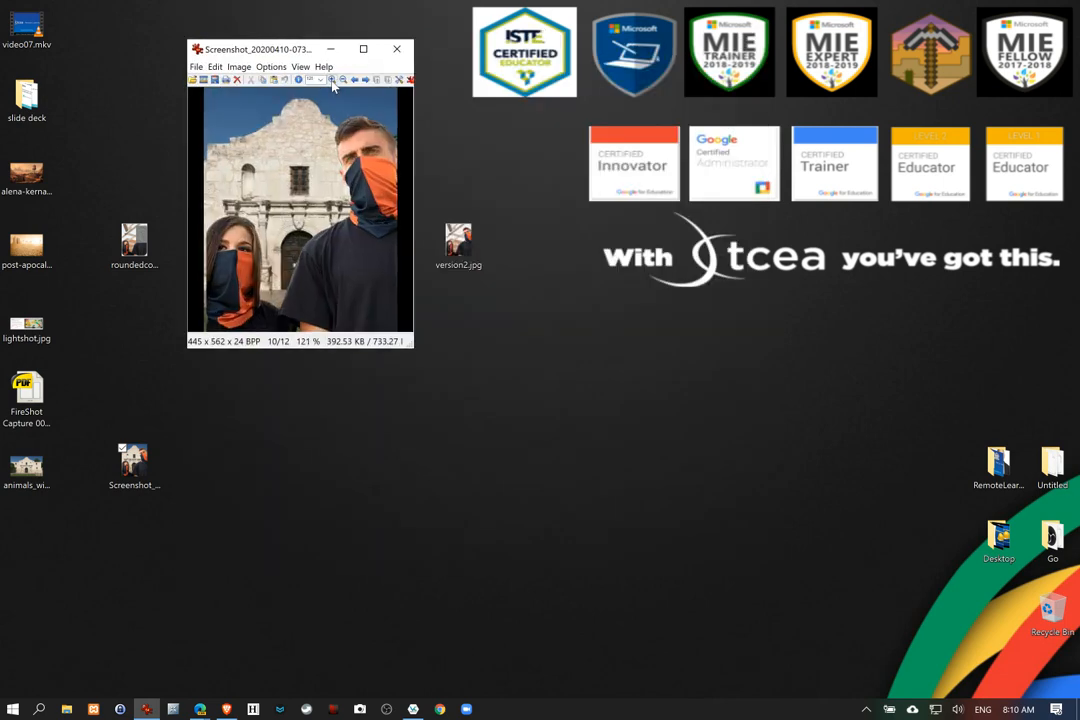
click(332, 79)
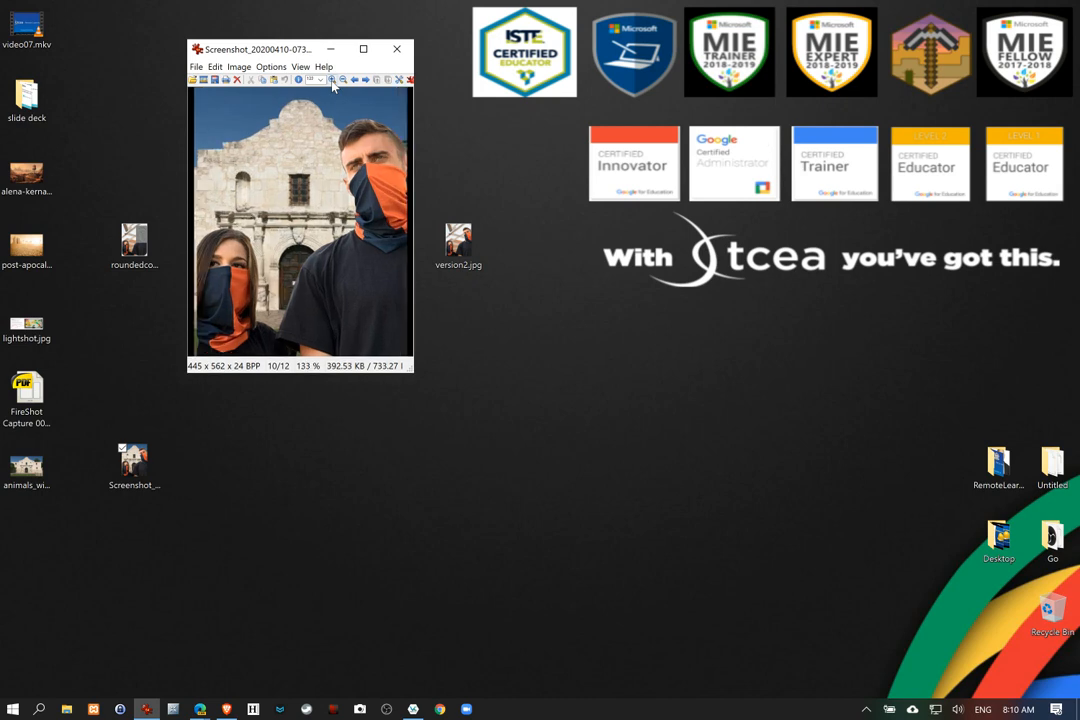
click(332, 79)
click(332, 79)
click(332, 79)
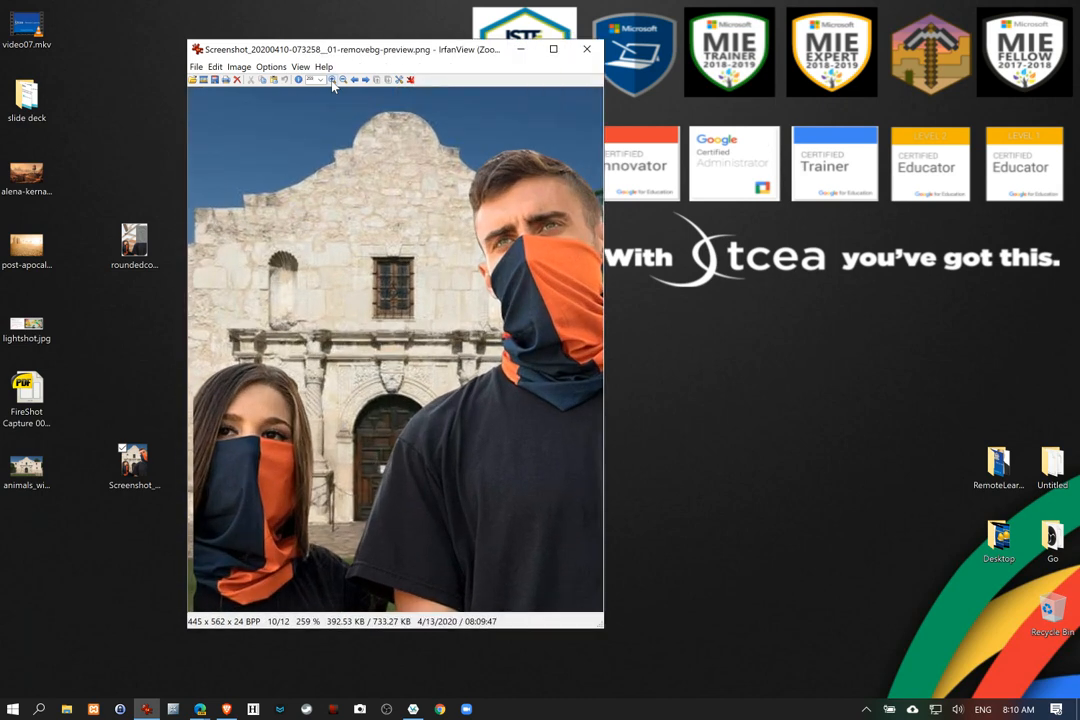
click(332, 79)
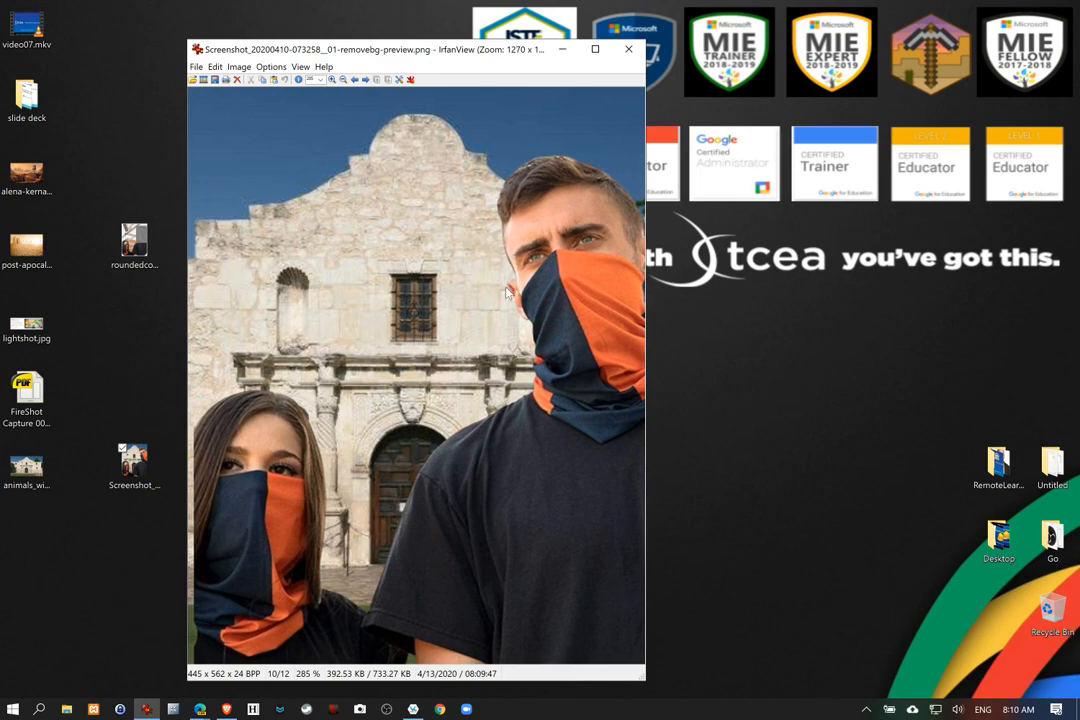
Apply a circle shape with a 15-pixel shadow to the composite, enlarge the viewer window, and close the picture without saving
click(240, 66)
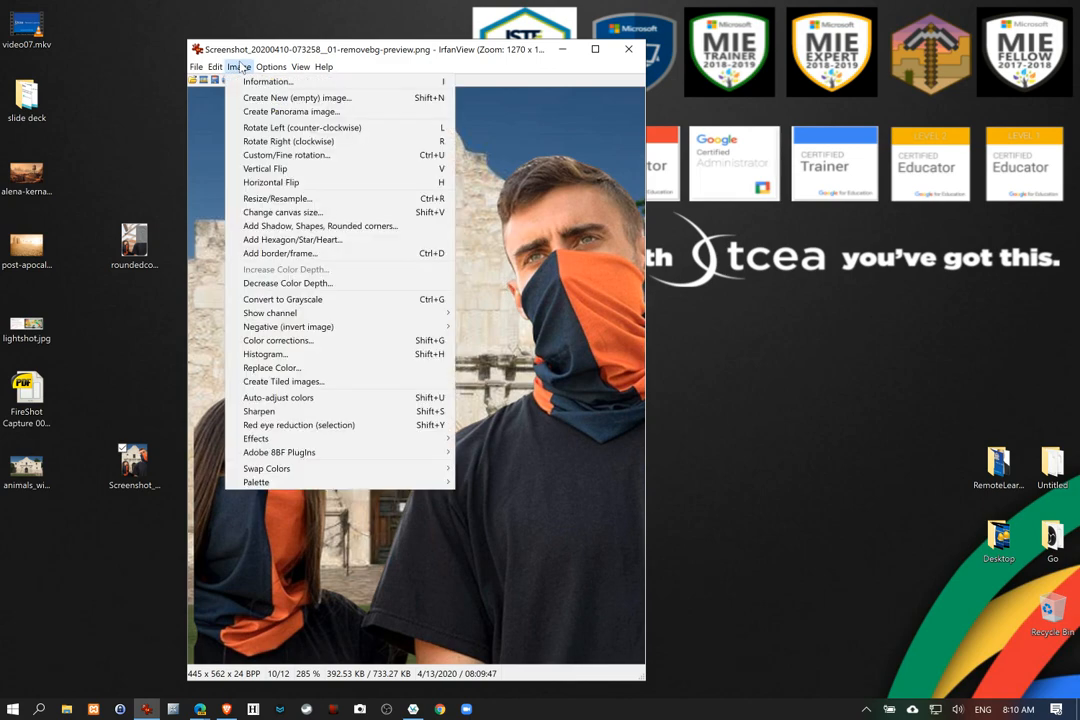
click(300, 226)
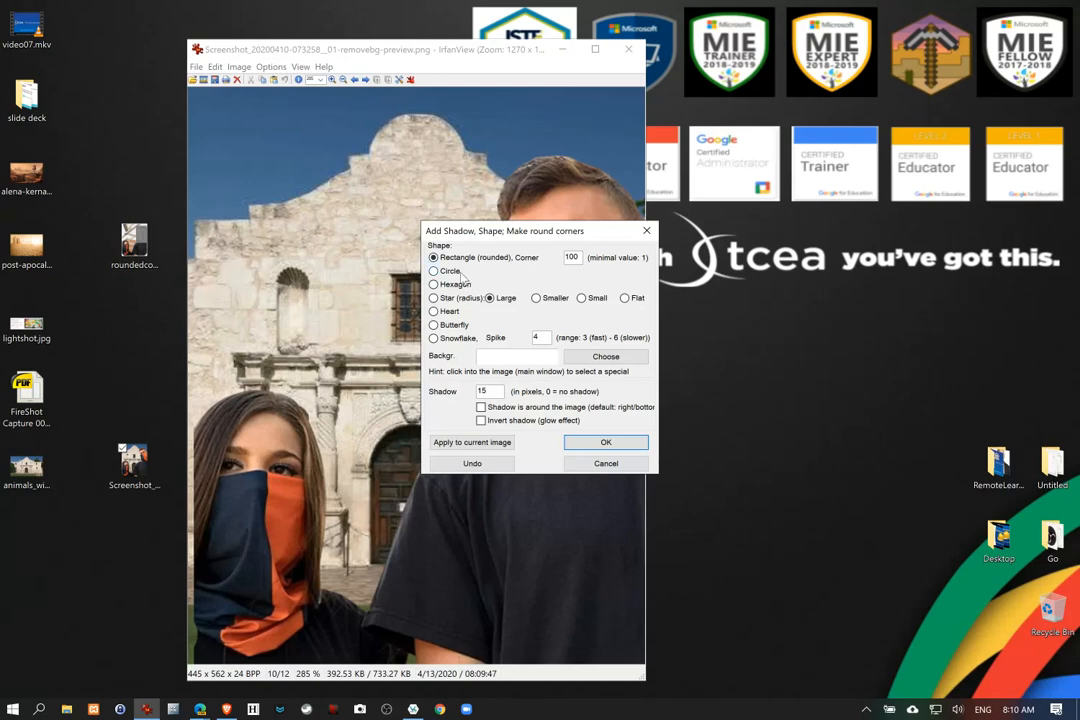
click(492, 443)
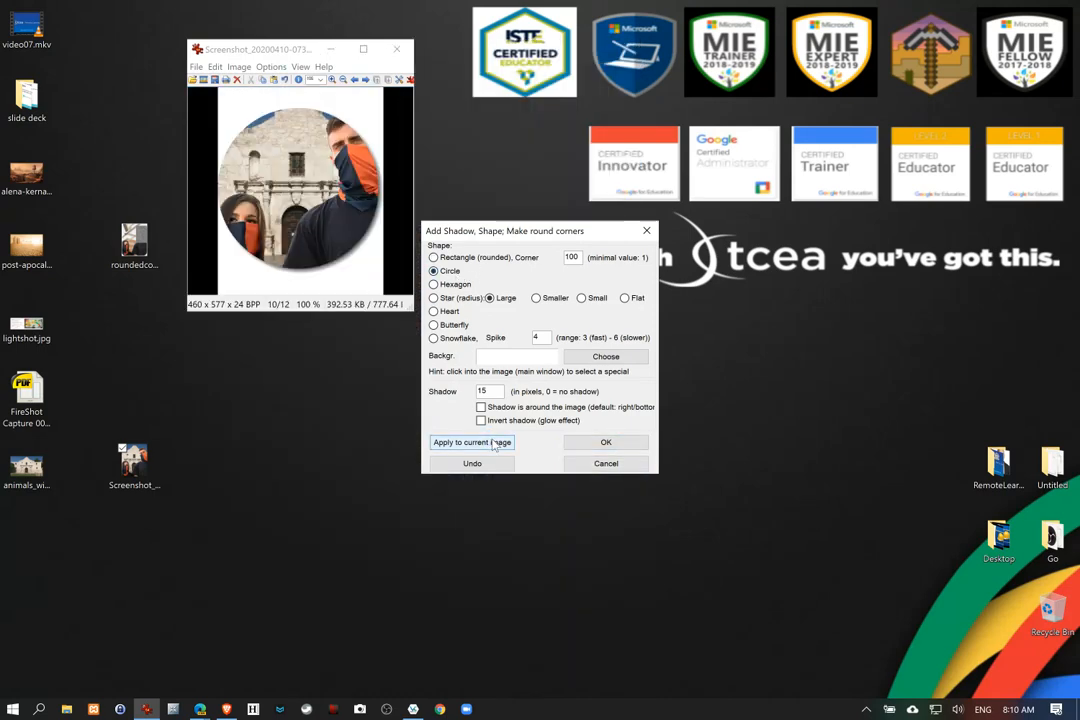
click(605, 443)
drag(414, 309, 709, 542)
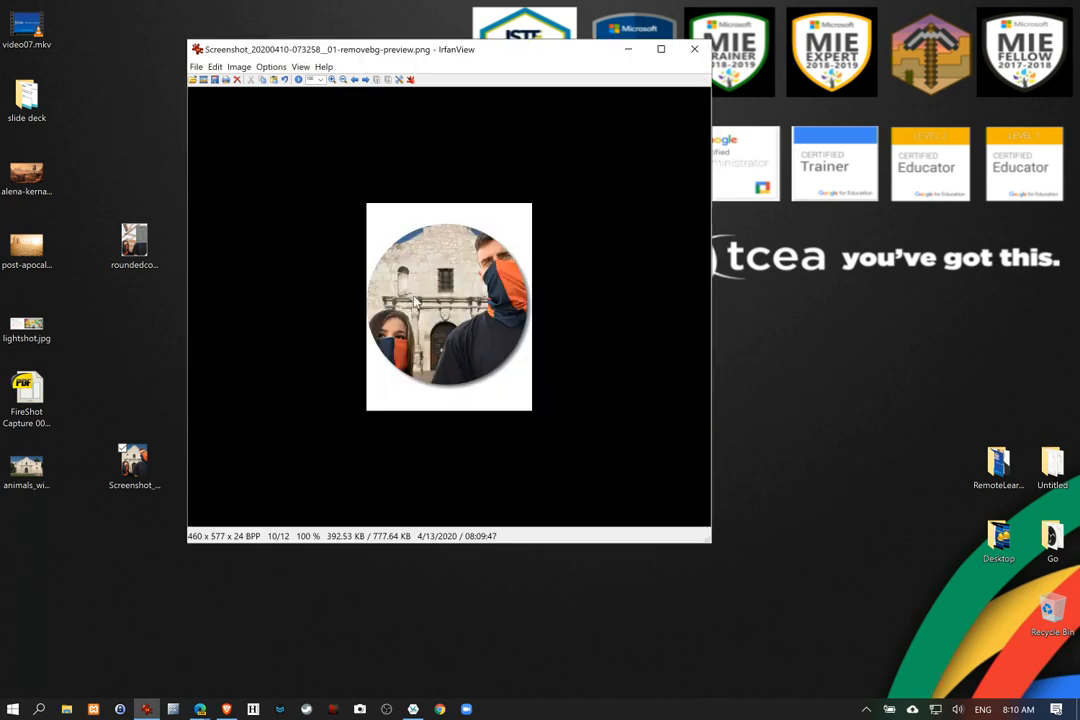
click(692, 52)
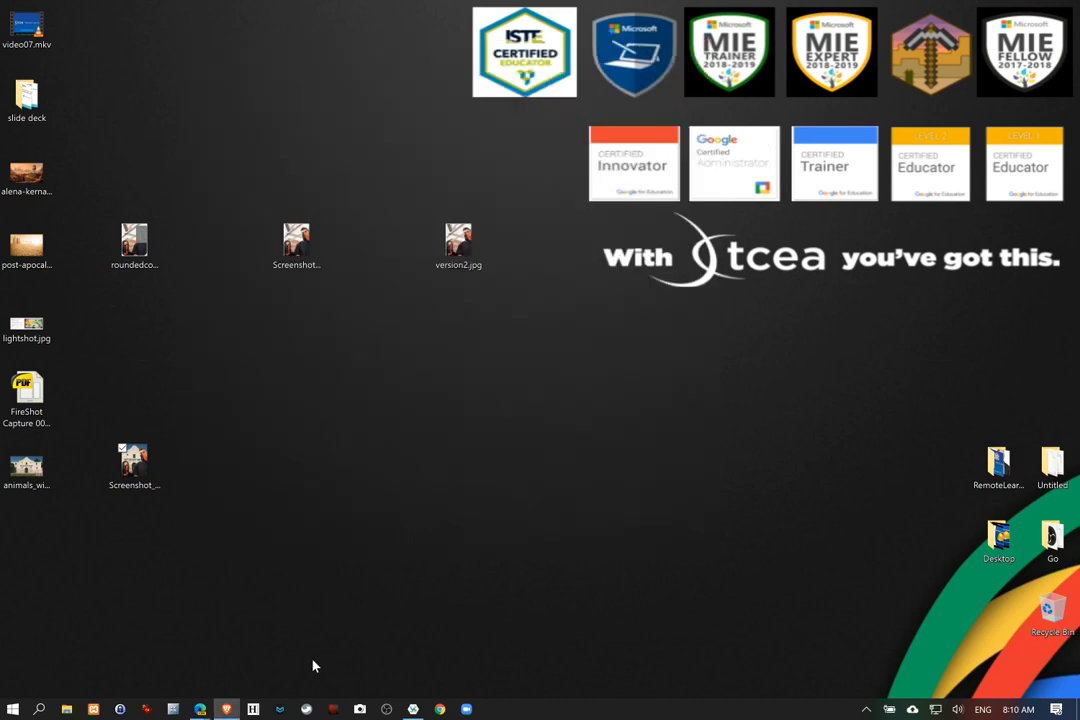
Return to the TCEA Remote Learning page in the browser, and open and close its linked Background Removal Tools blog entry
mouse_move(201, 712)
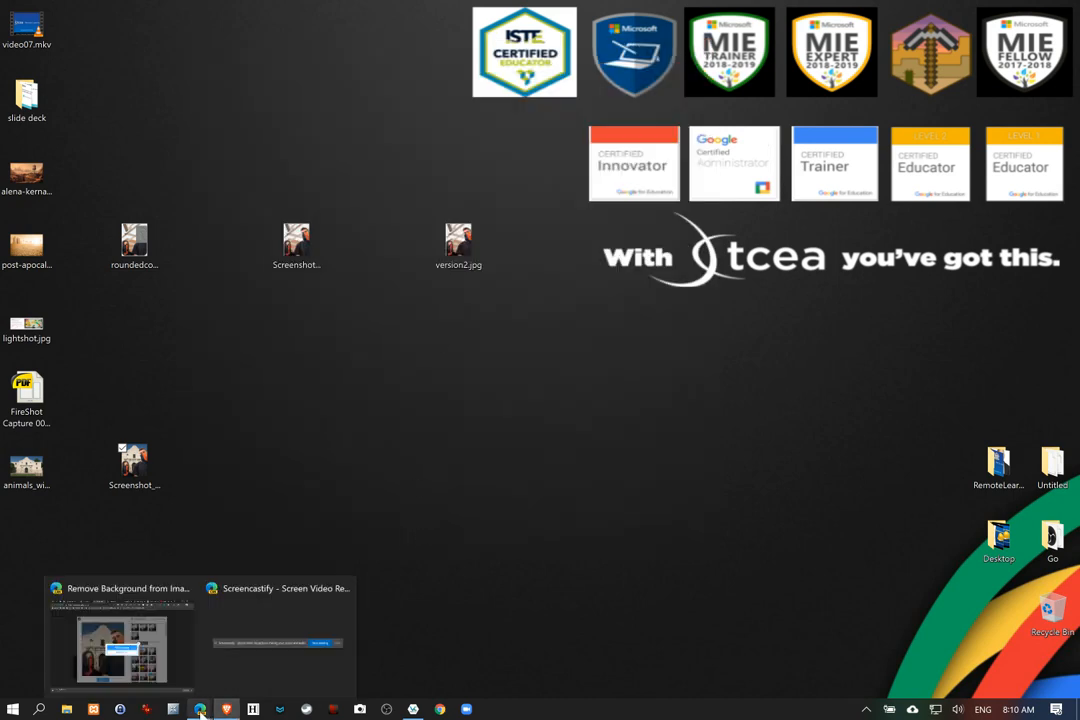
click(190, 639)
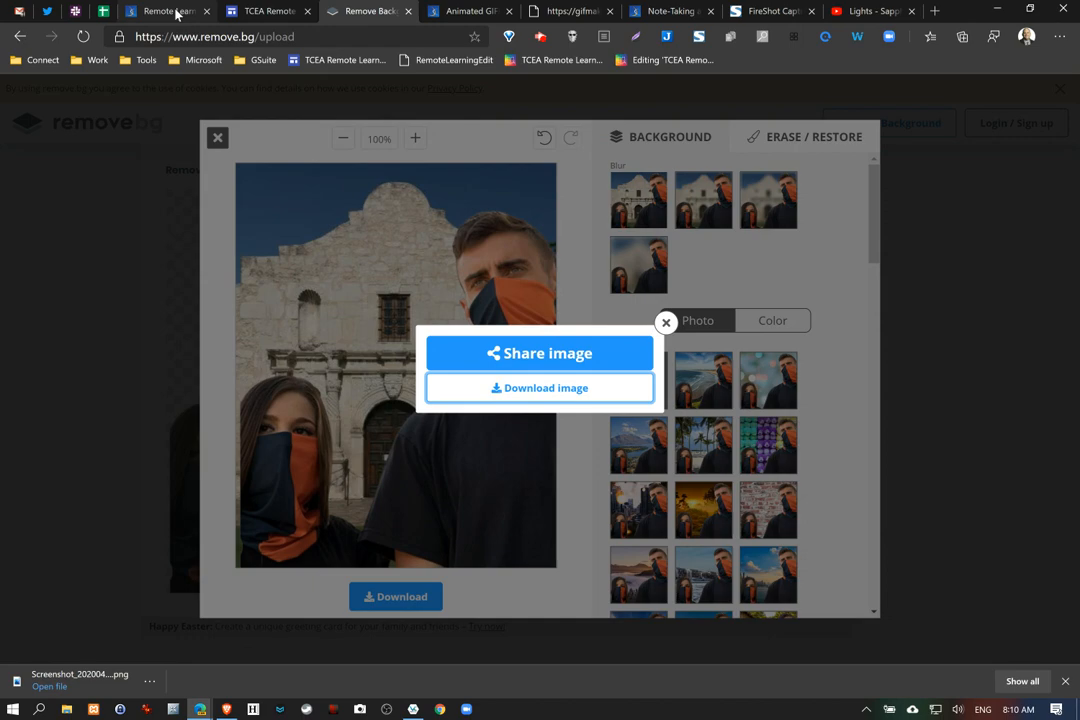
click(265, 13)
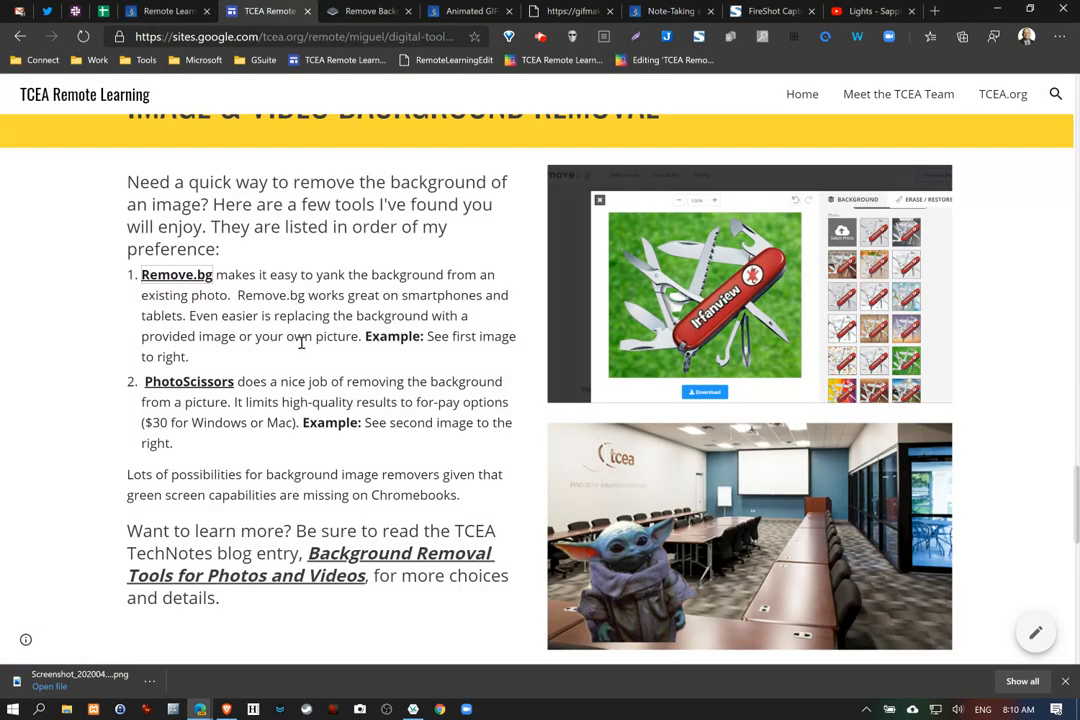
scroll(303, 342, down, 3)
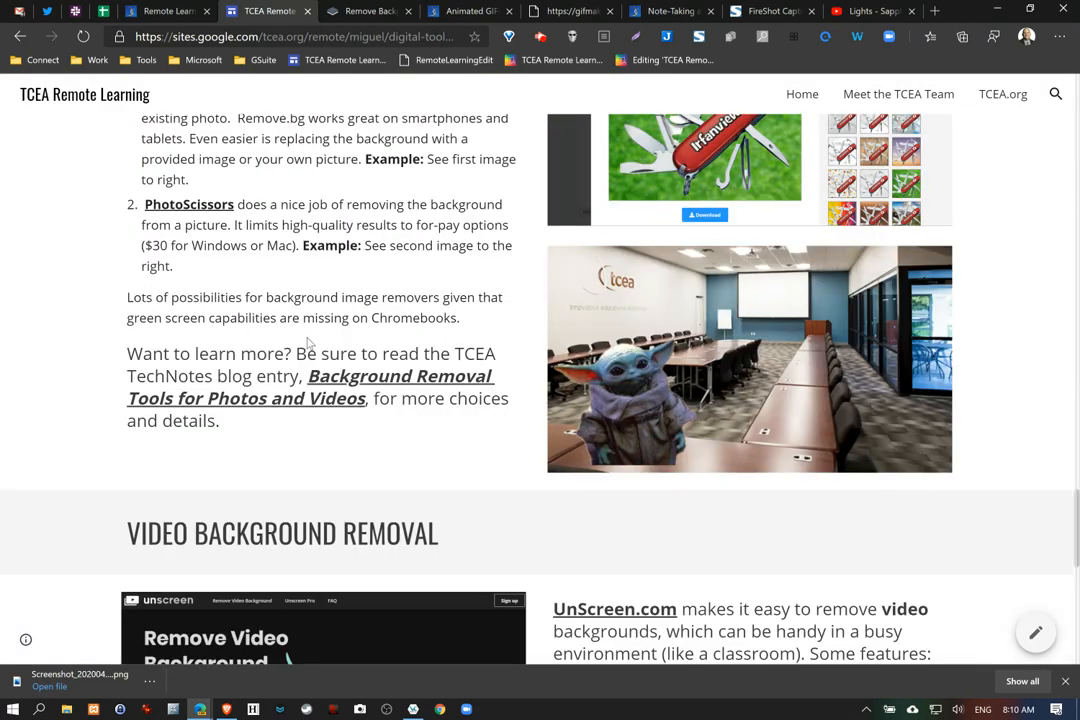
click(346, 387)
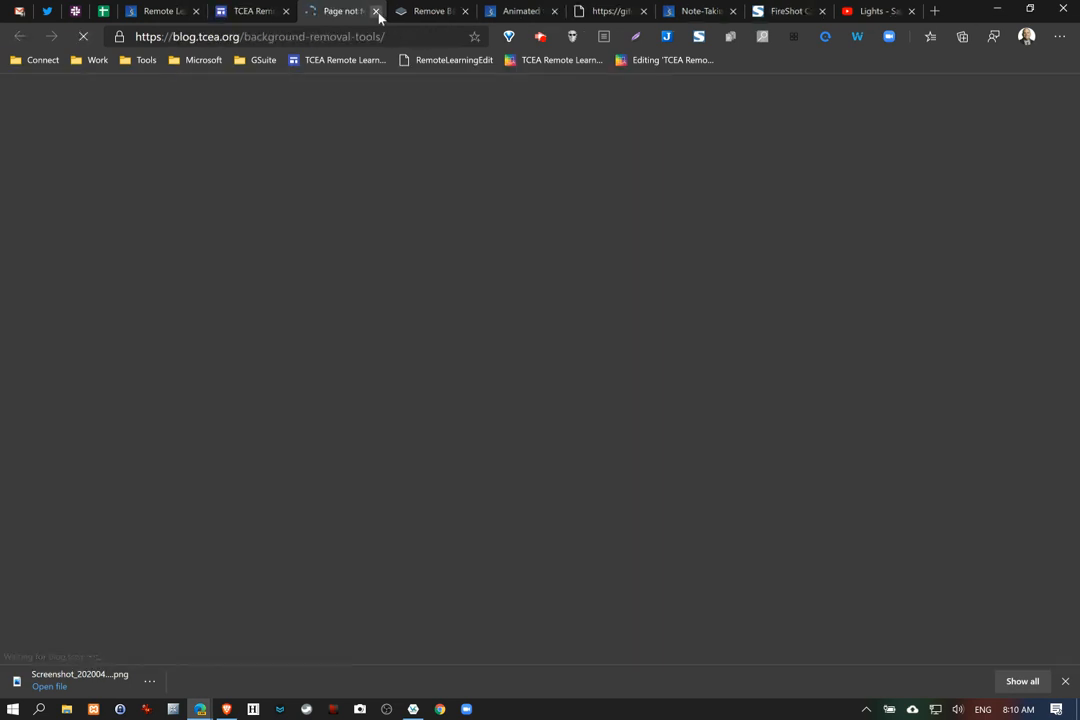
click(376, 12)
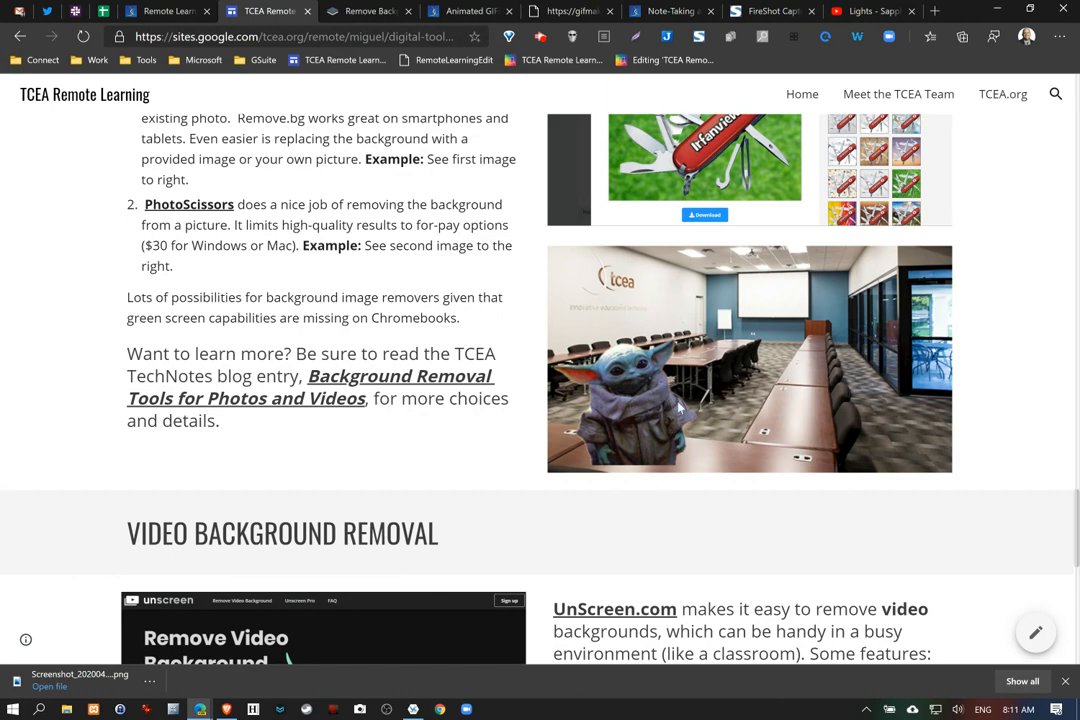
Review the UnScreen.com entry and open the Kleki image editor from the Free Image and Video Editors section
scroll(527, 440, down, 4)
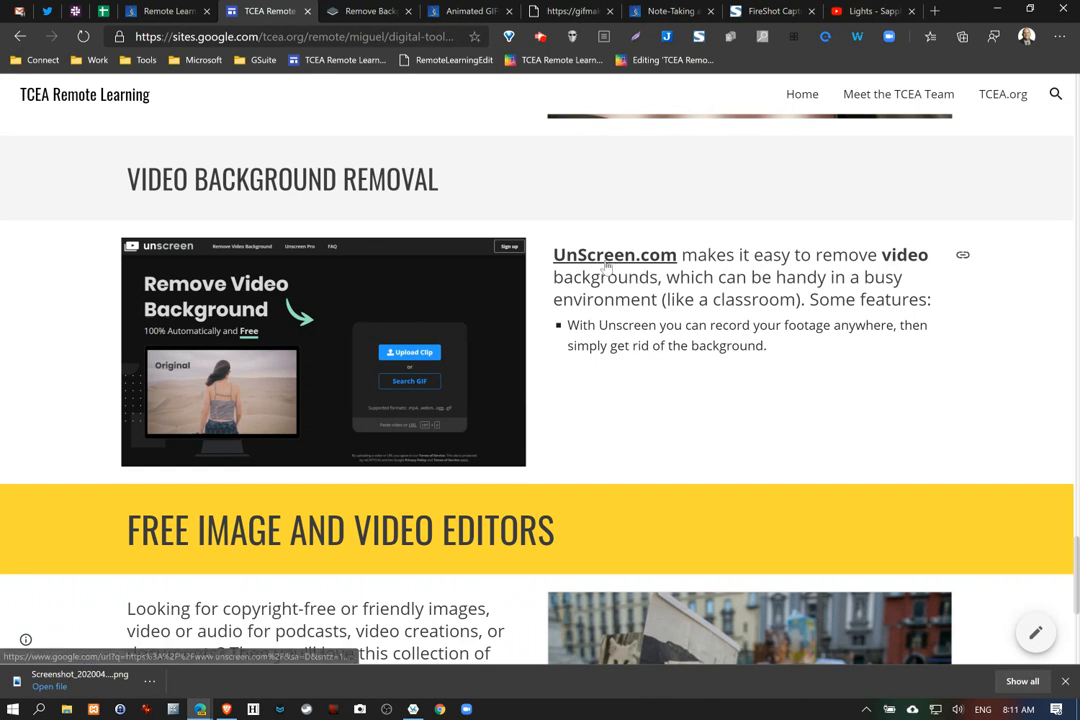
scroll(553, 344, down, 3)
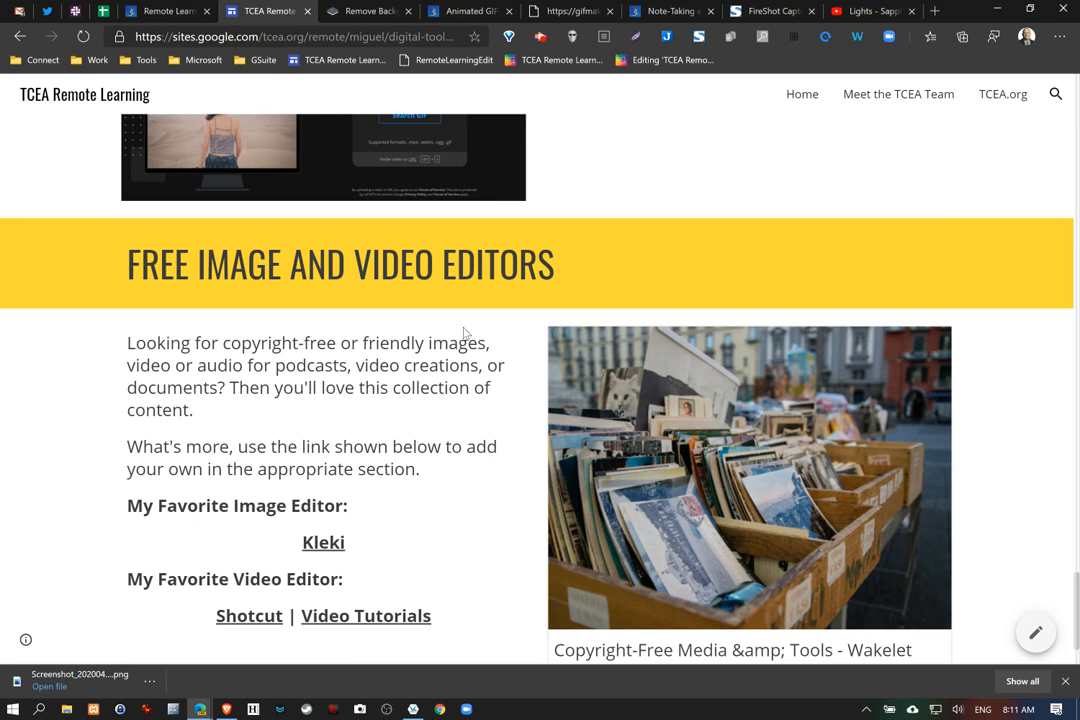
scroll(436, 335, down, 1)
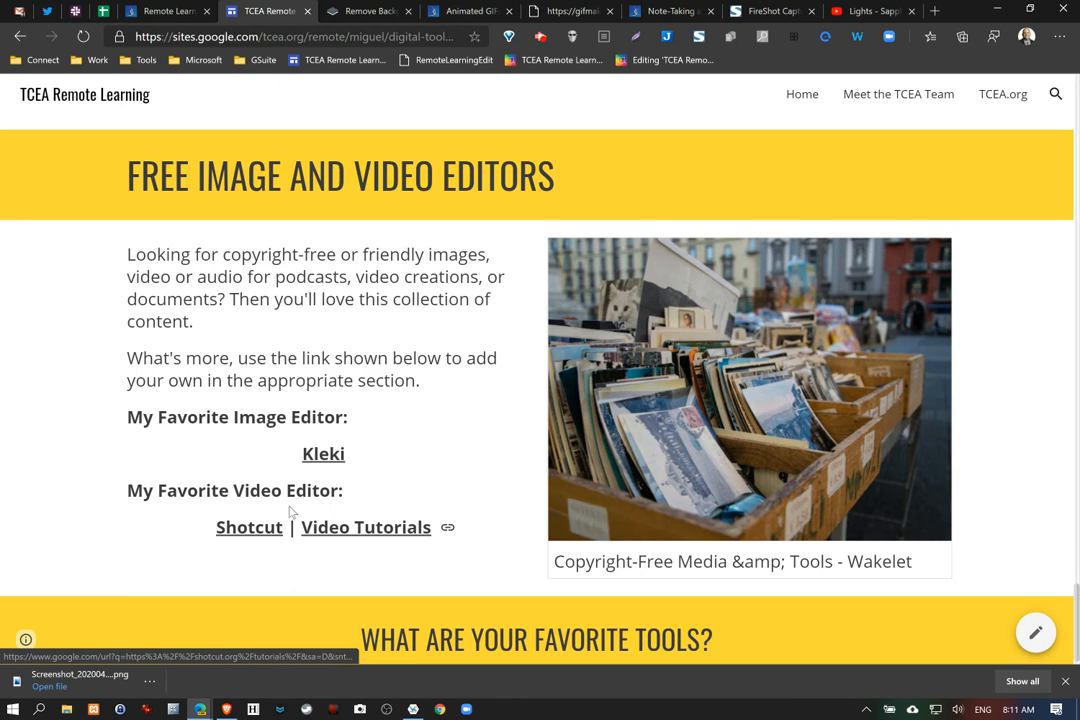
click(324, 456)
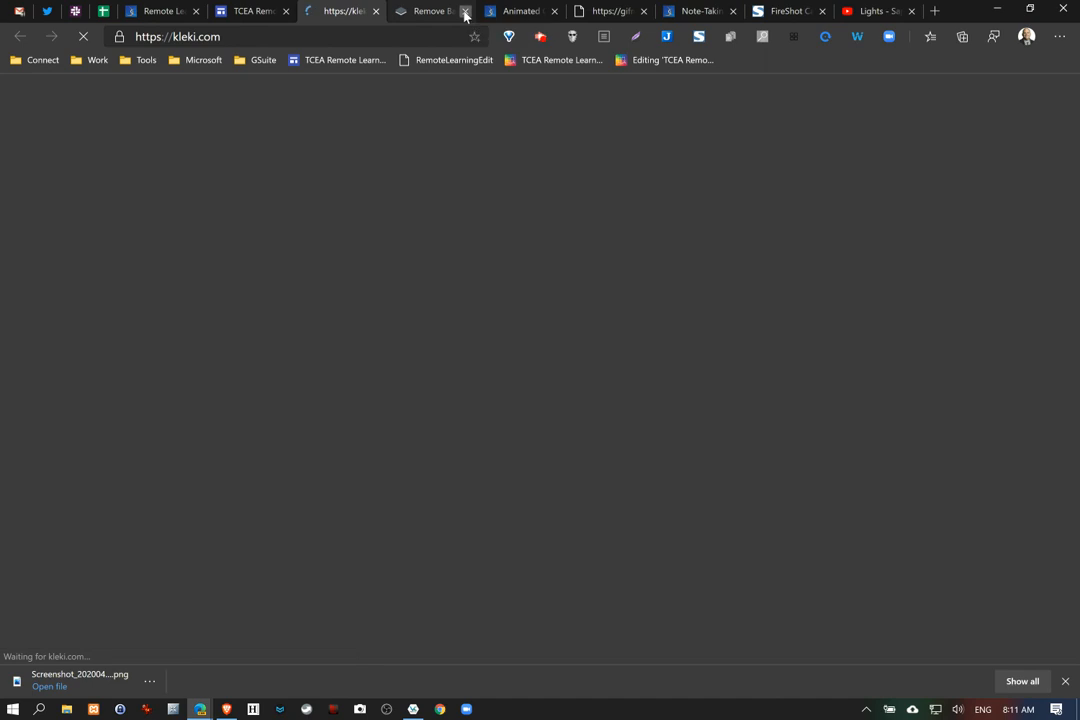
Close the six leftover browser tabs, from Remove.bg through the Lights YouTube video, keeping Kleki open
click(465, 12)
click(465, 12)
click(465, 12)
click(465, 12)
click(465, 12)
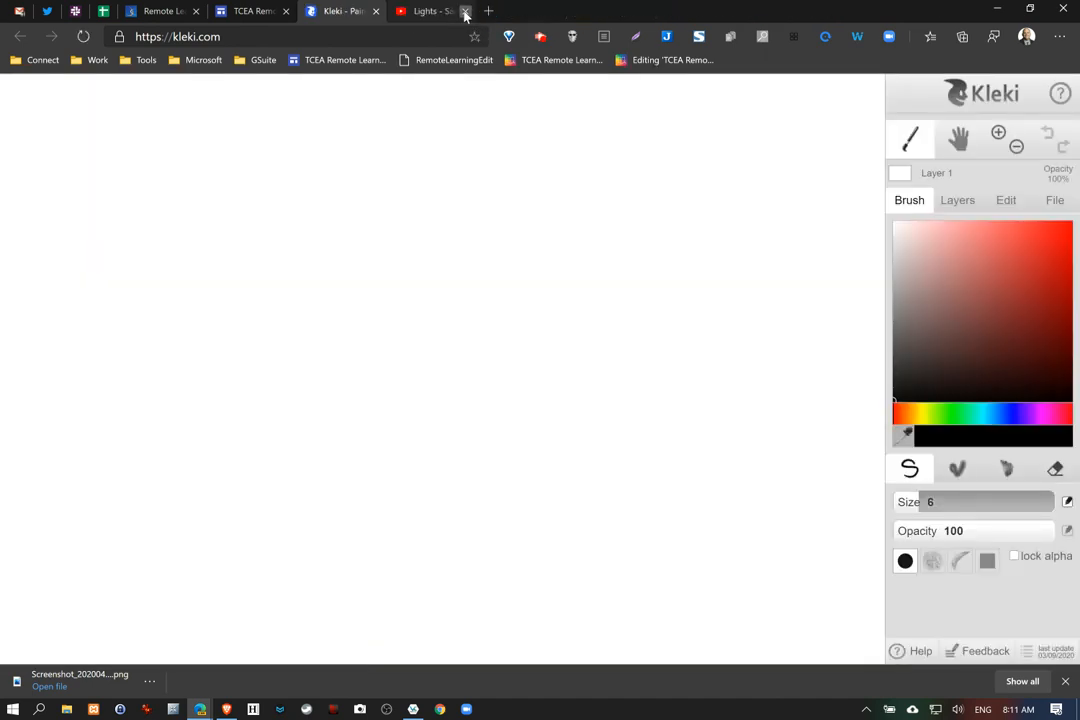
click(465, 12)
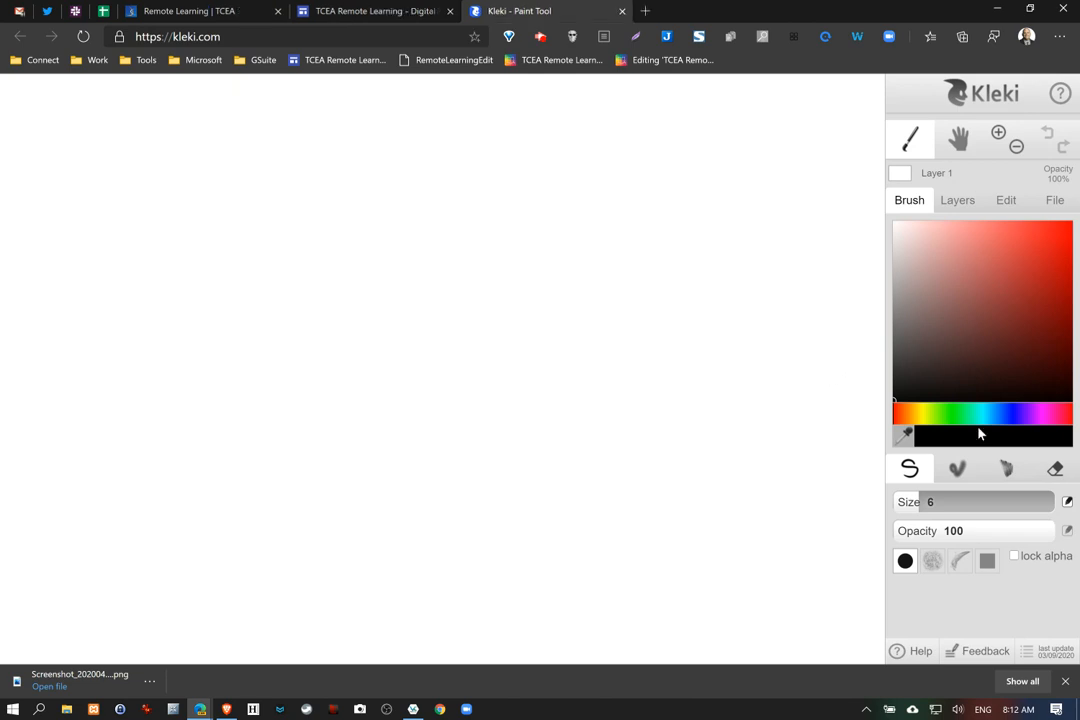
Import the post-apocalyptic landscape picture from the Desktop as a new layer filling the canvas, and dismiss the download notice
click(964, 203)
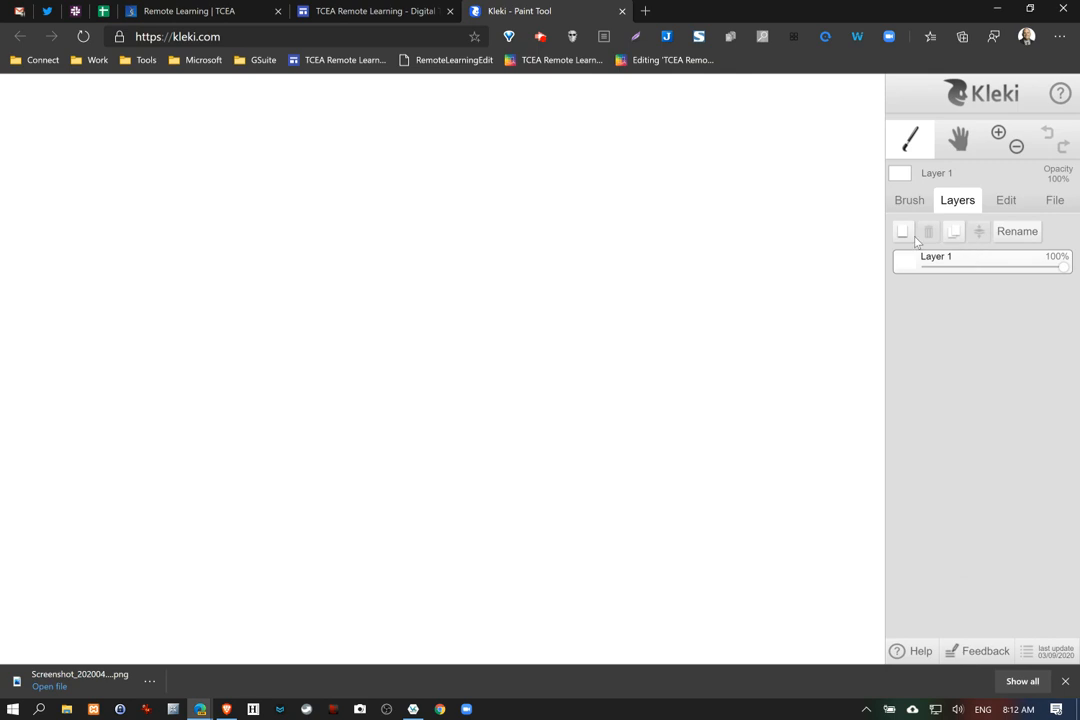
click(1006, 200)
click(1055, 201)
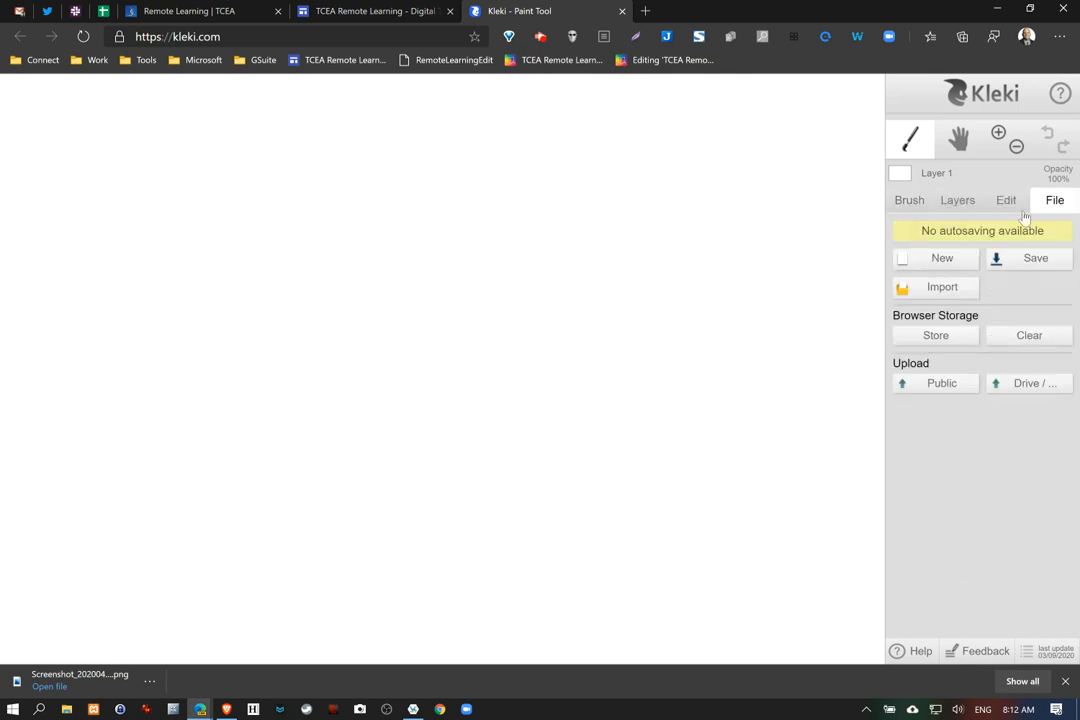
click(958, 288)
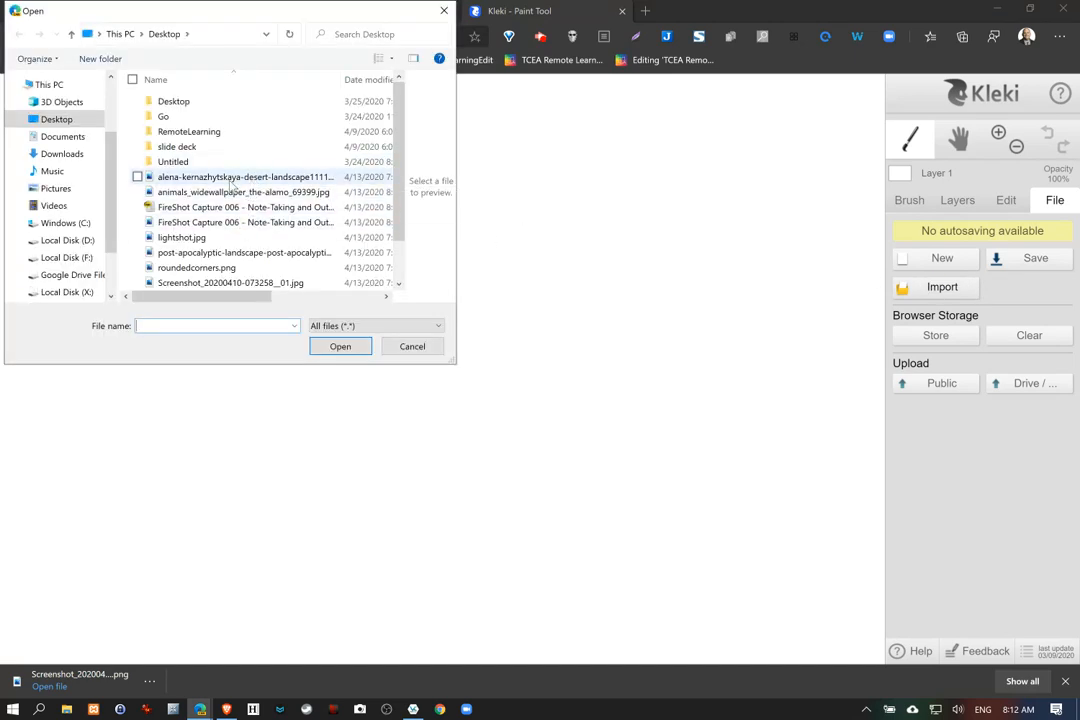
click(220, 252)
click(340, 346)
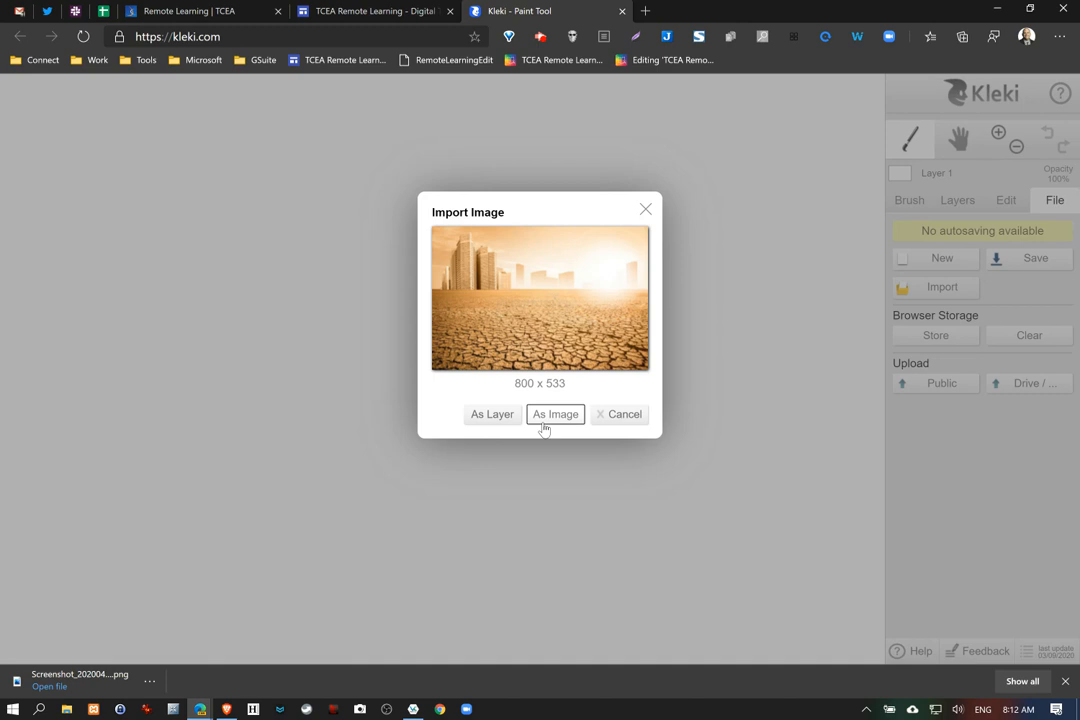
click(491, 418)
drag(572, 341, 642, 386)
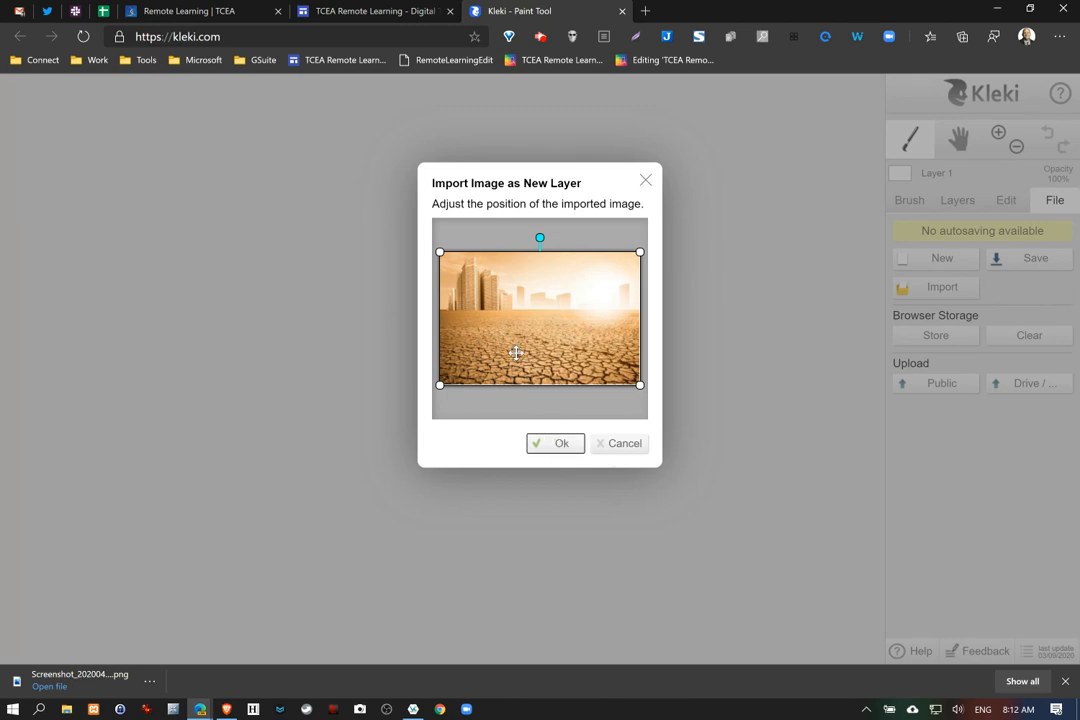
click(550, 444)
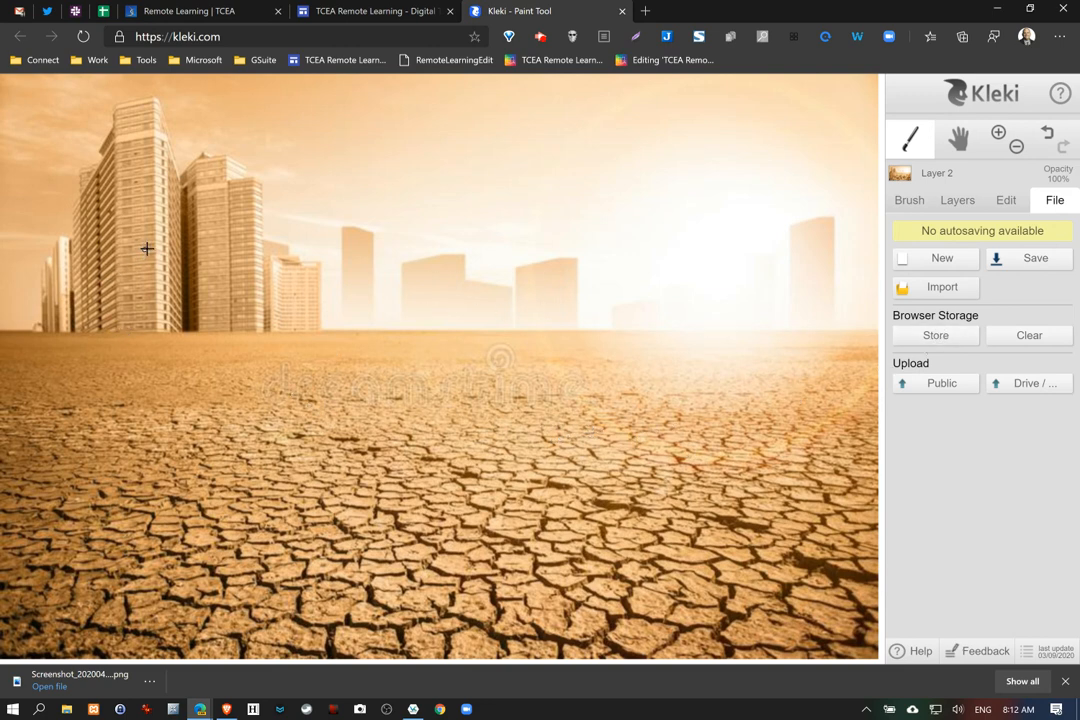
click(1065, 681)
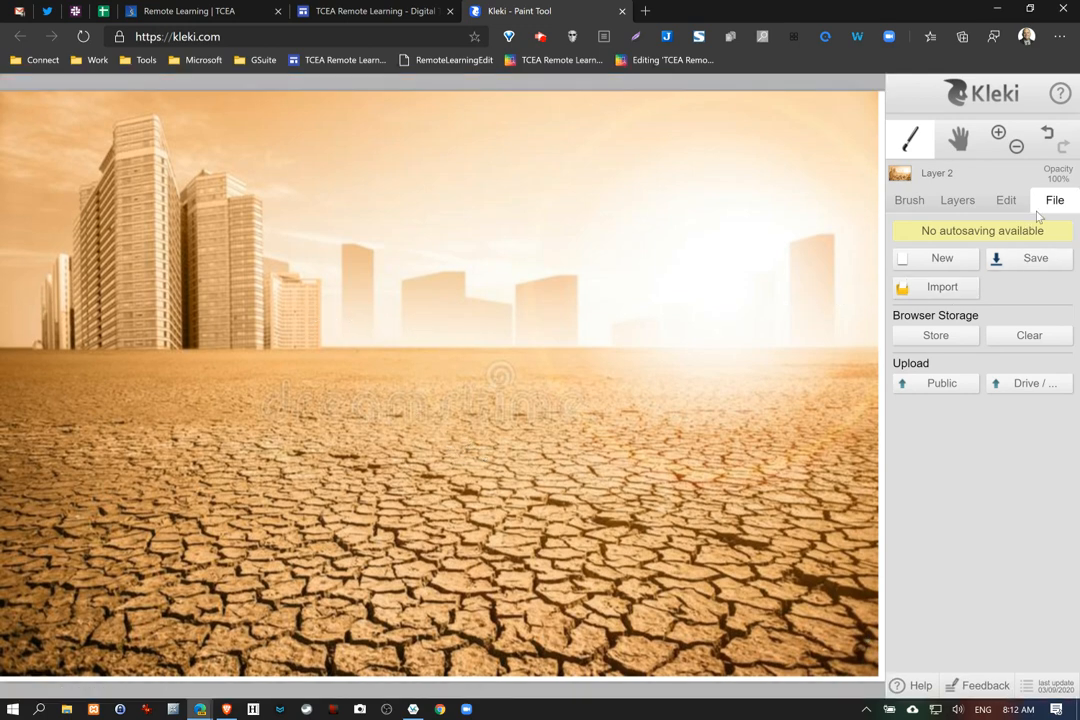
click(975, 289)
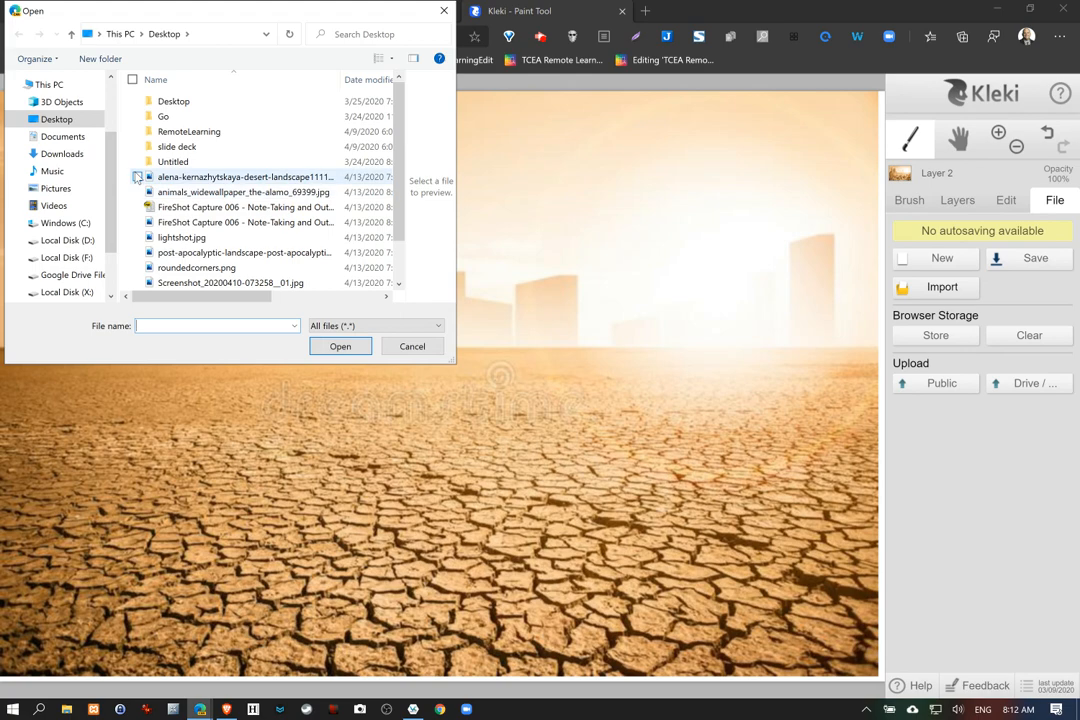
scroll(205, 245, down, 1)
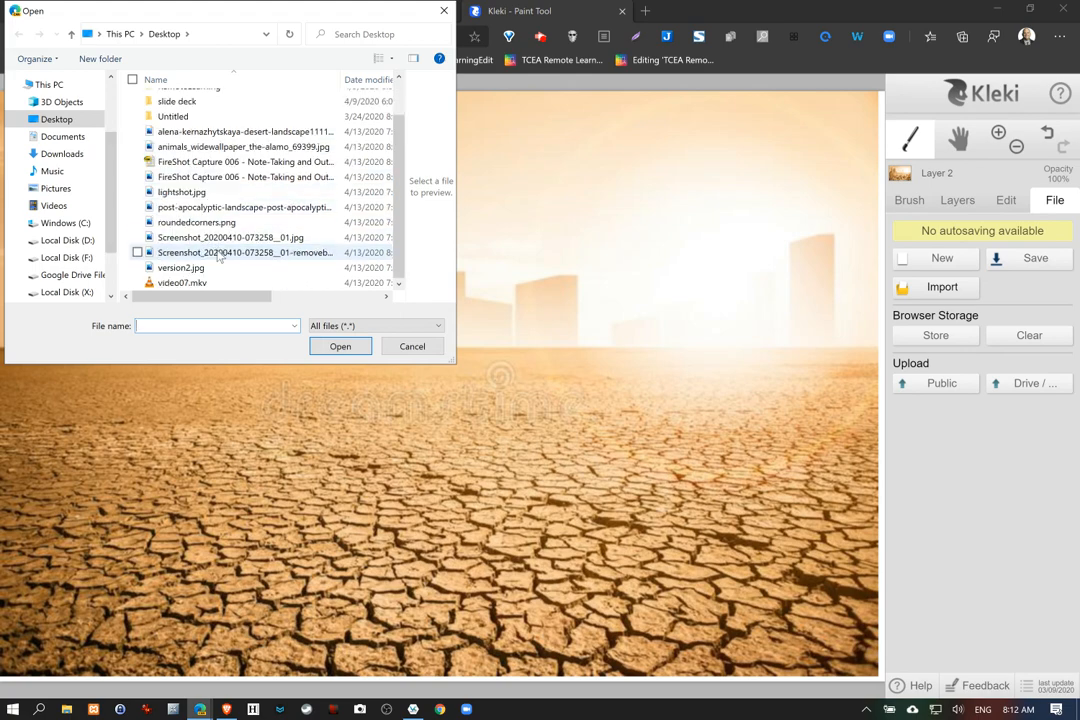
click(218, 253)
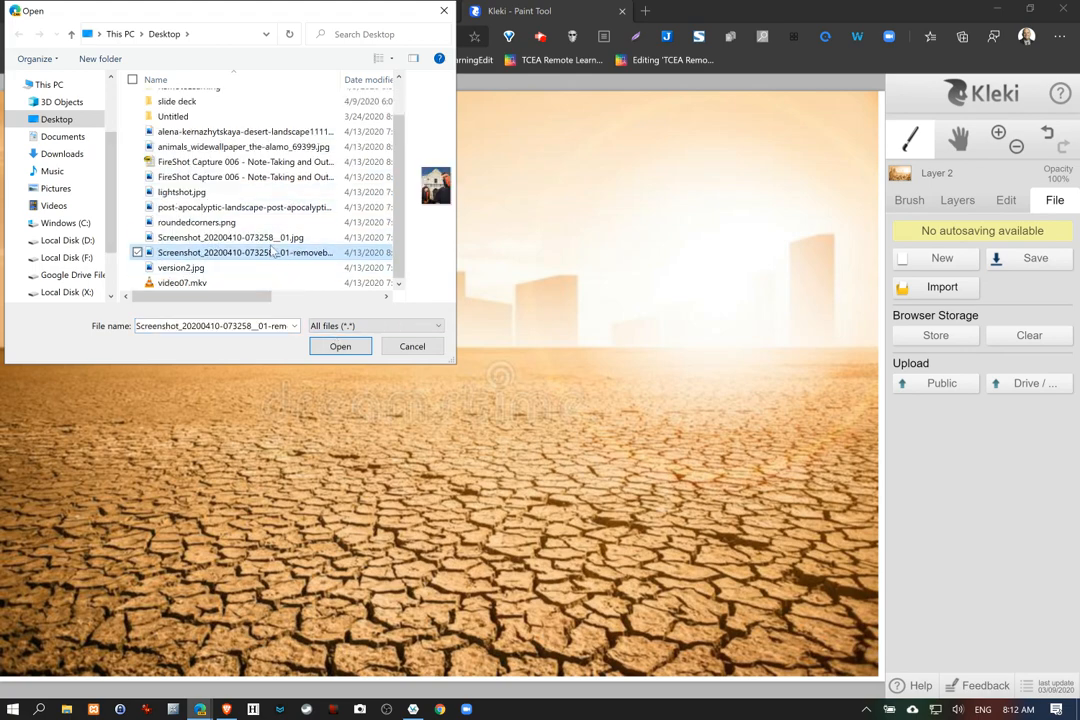
click(250, 238)
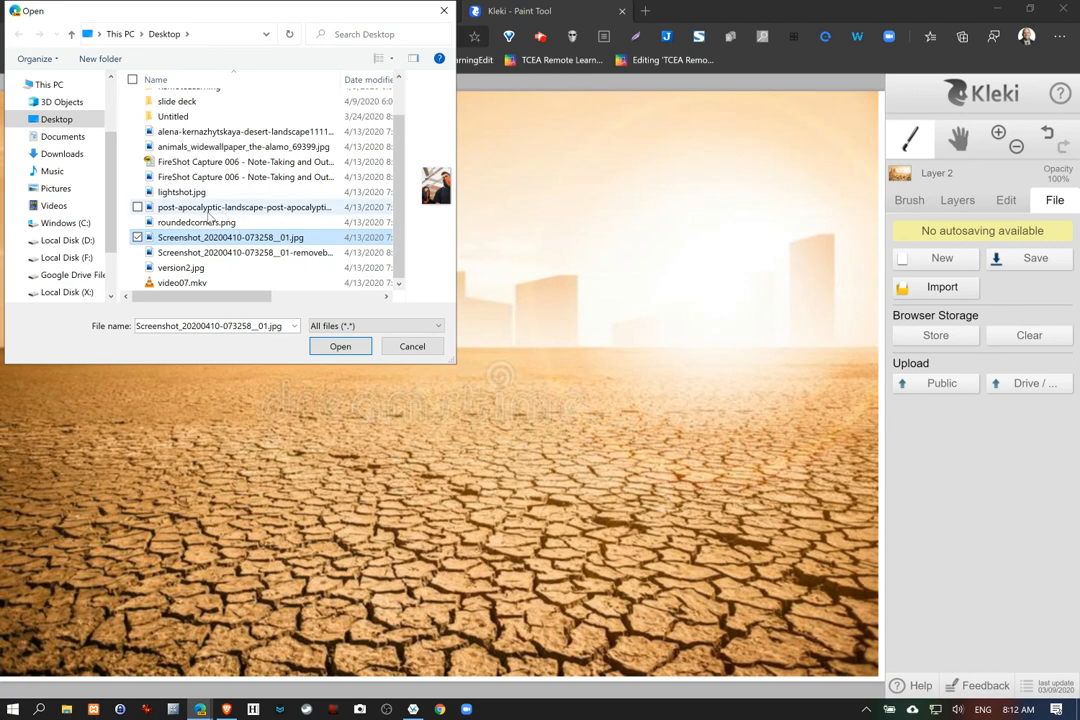
click(341, 347)
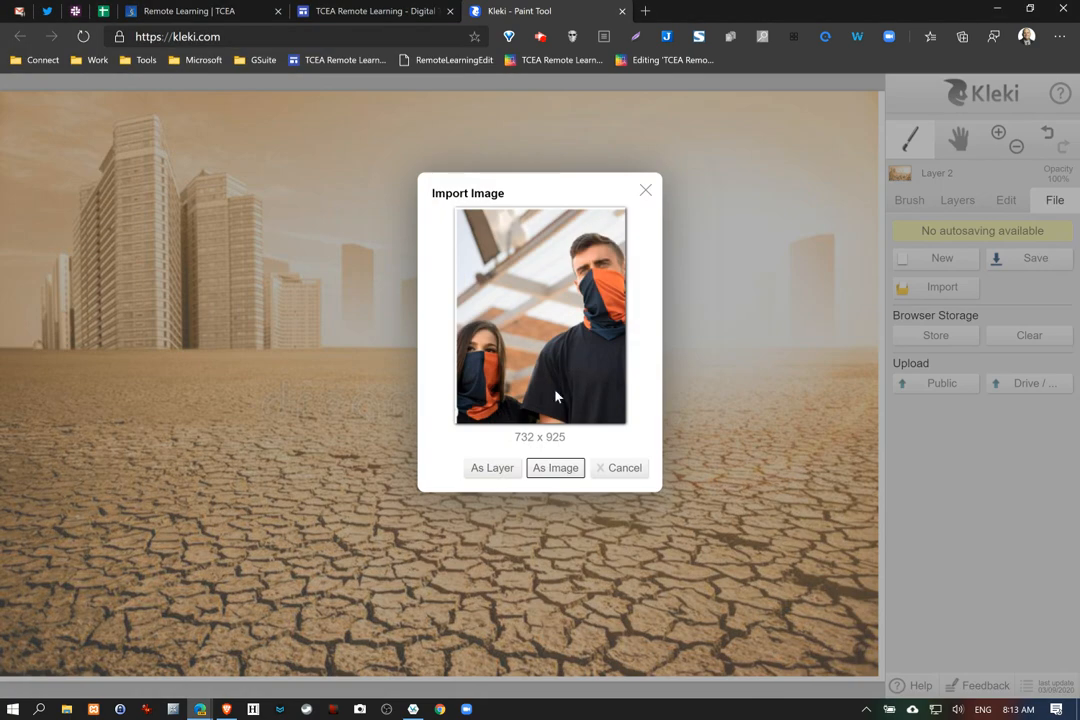
click(505, 472)
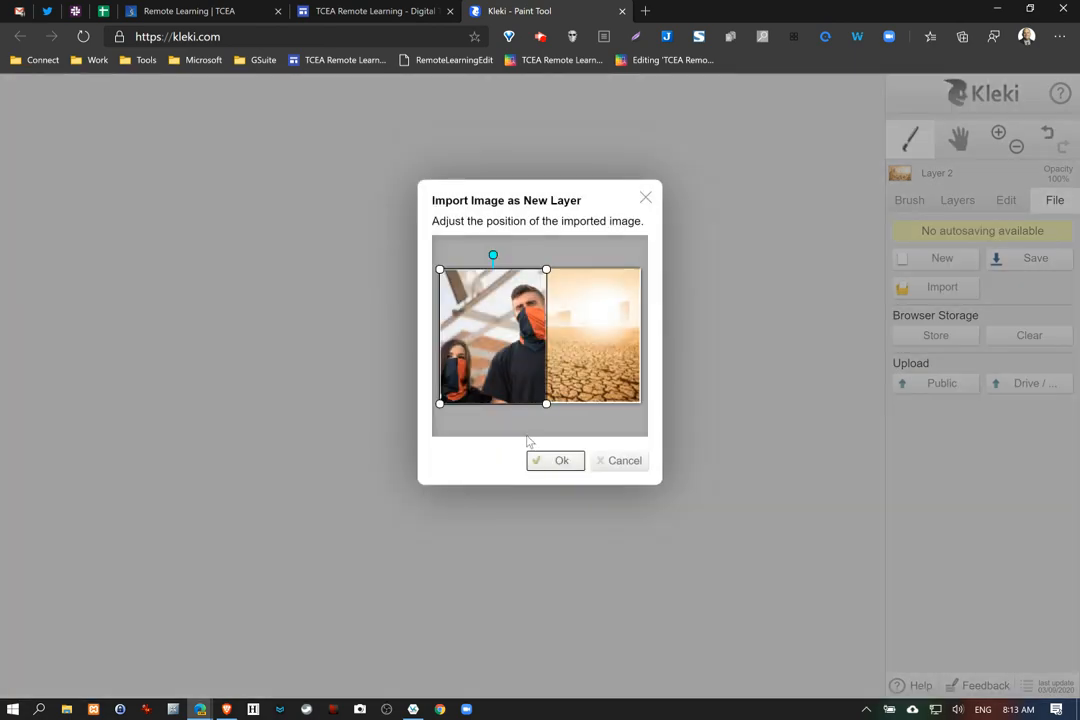
drag(546, 403, 549, 373)
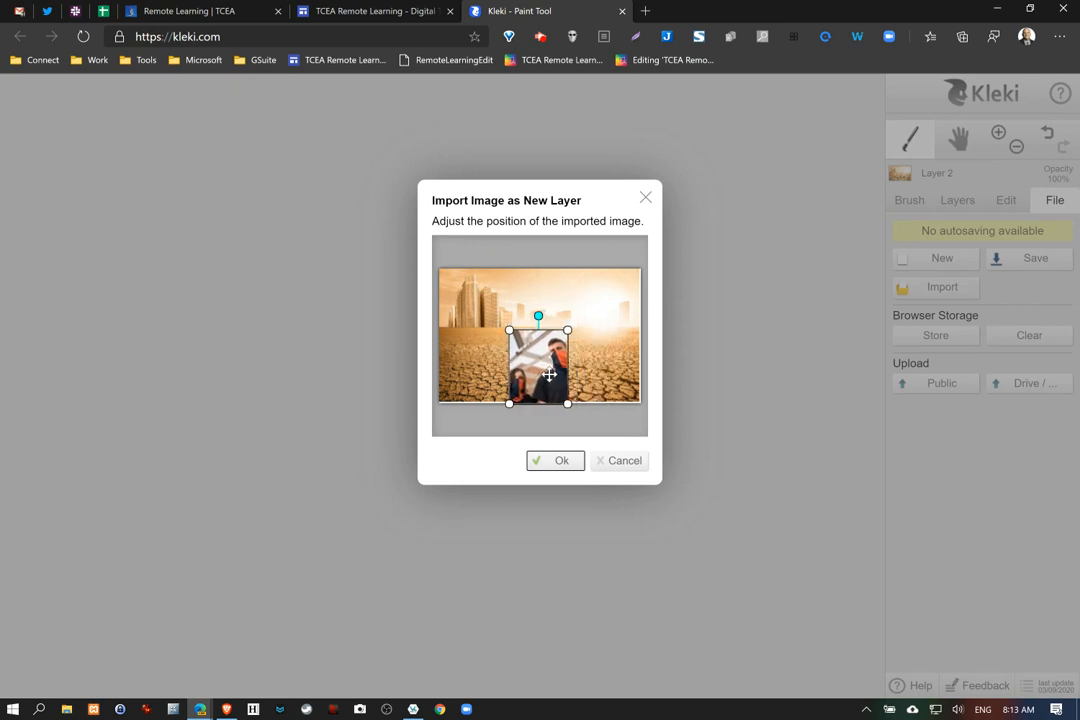
drag(509, 330, 496, 317)
drag(535, 354, 600, 351)
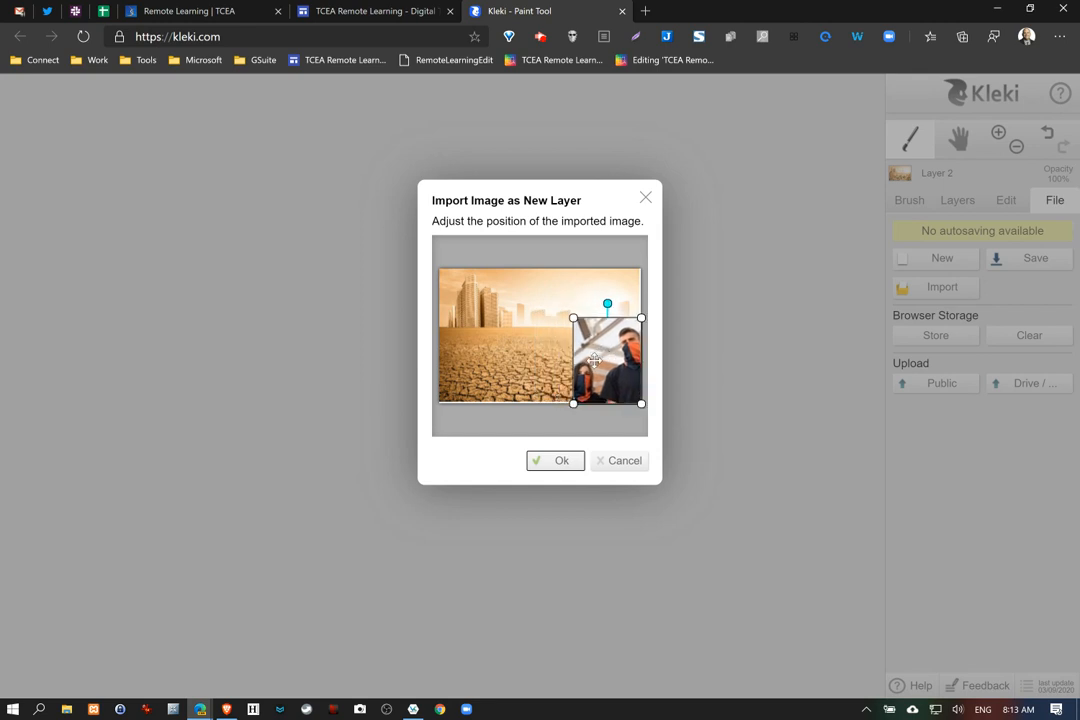
click(562, 467)
click(626, 461)
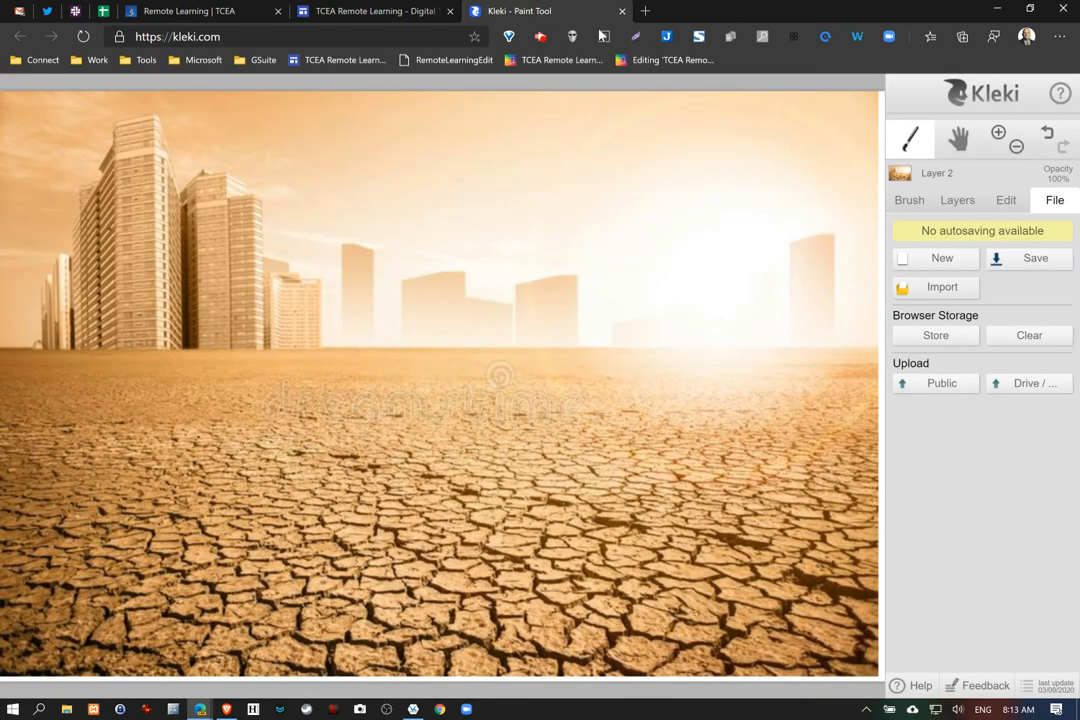
Open remove.bg in a new browser tab and download the background-free cutout of the two masked people
click(645, 11)
text(rem)
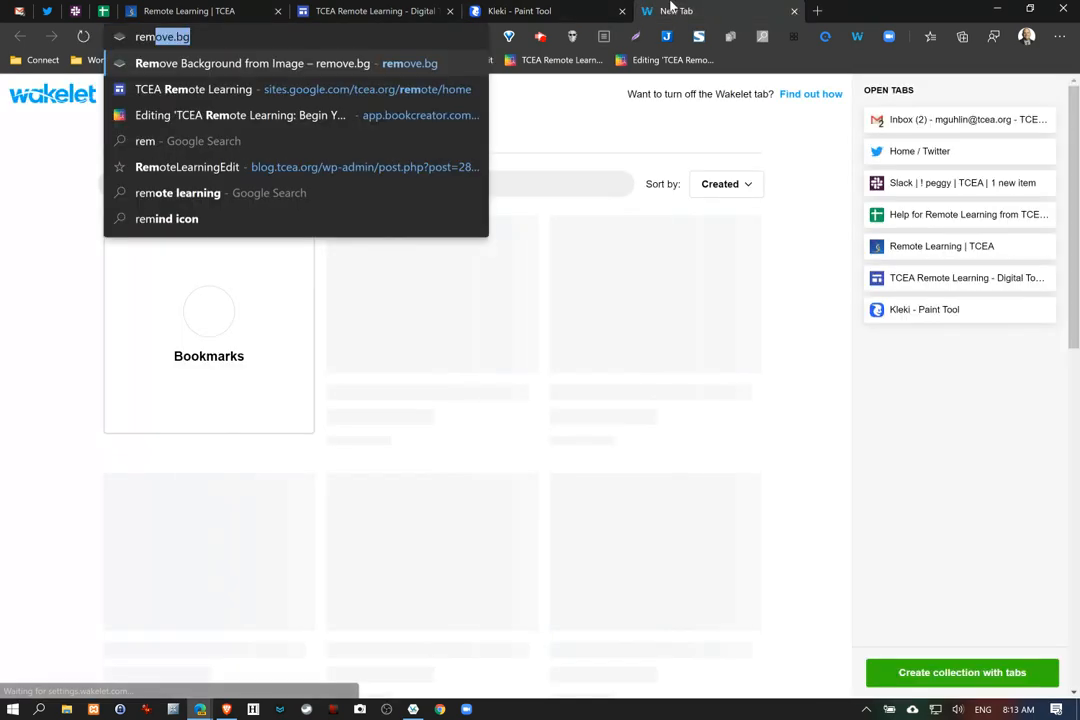
key(Return)
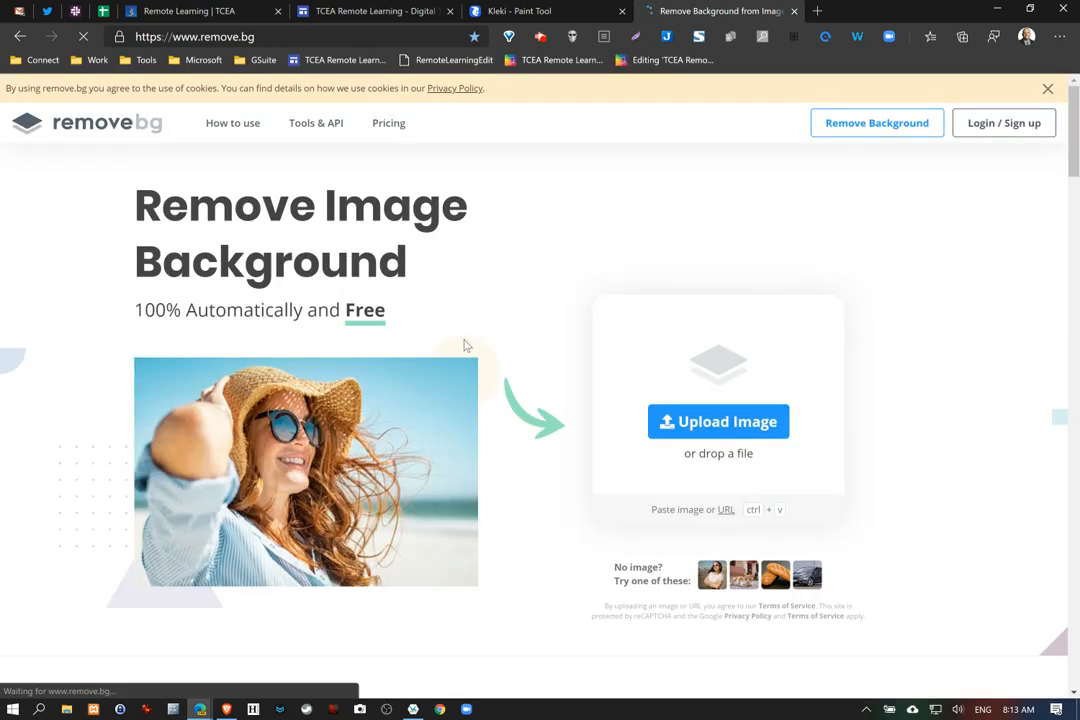
click(720, 418)
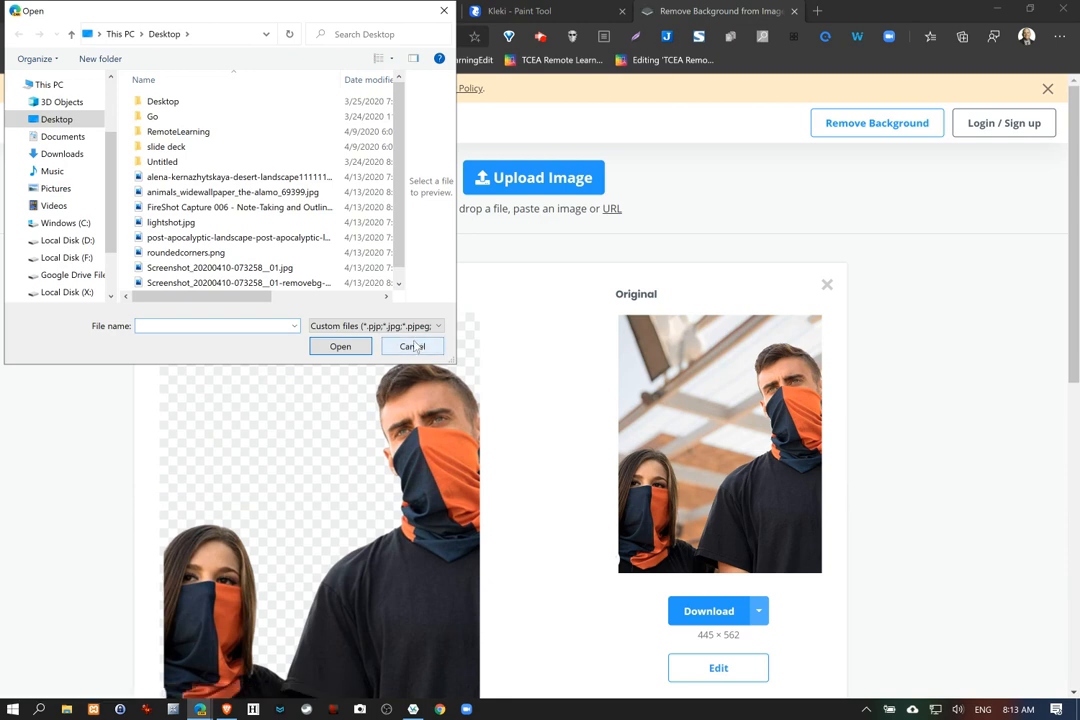
click(413, 346)
scroll(380, 375, down, 3)
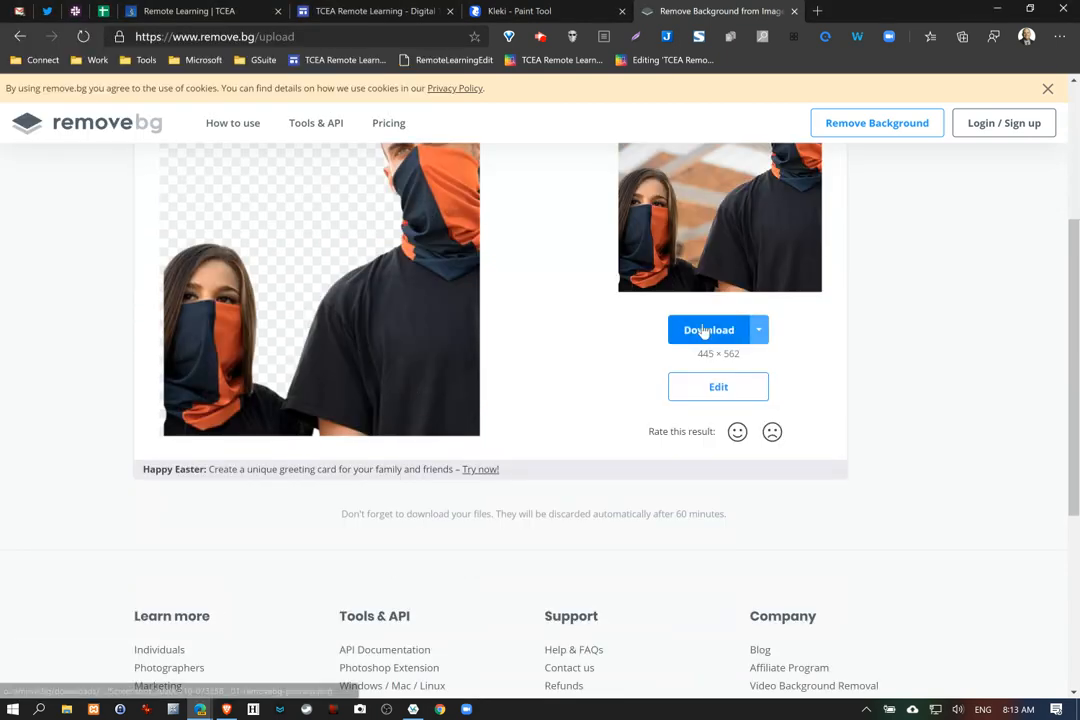
click(706, 330)
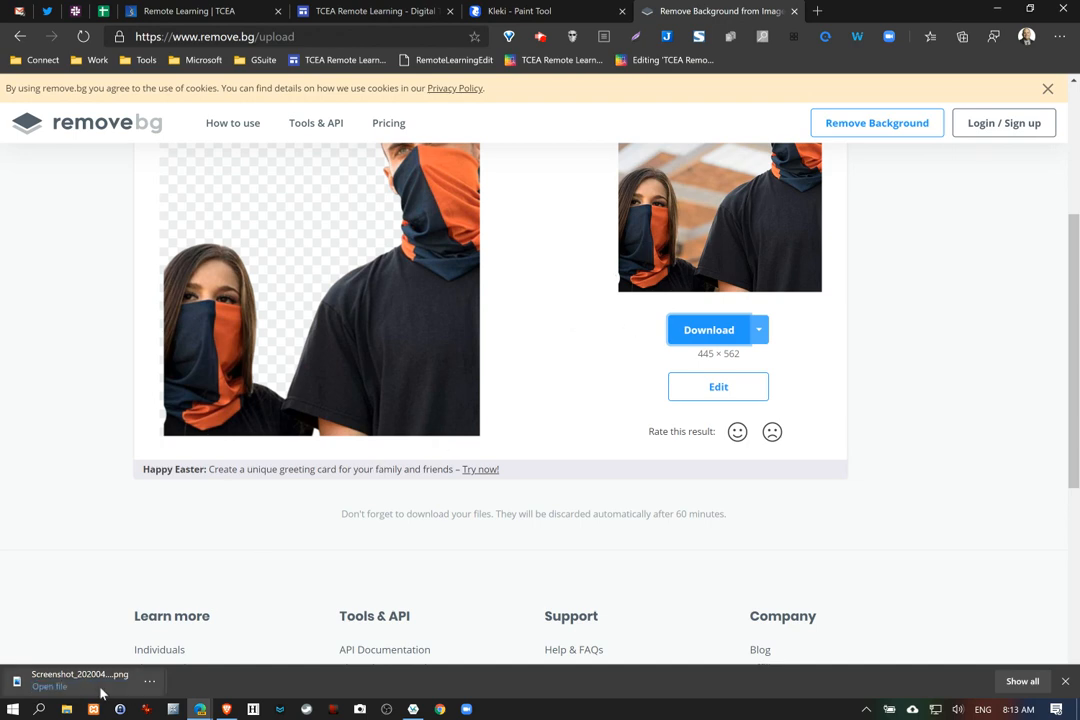
Import the downloaded cutout into Kleki as a new layer, enlarged to full height over the right half of the landscape, and dismiss the download notice
click(521, 12)
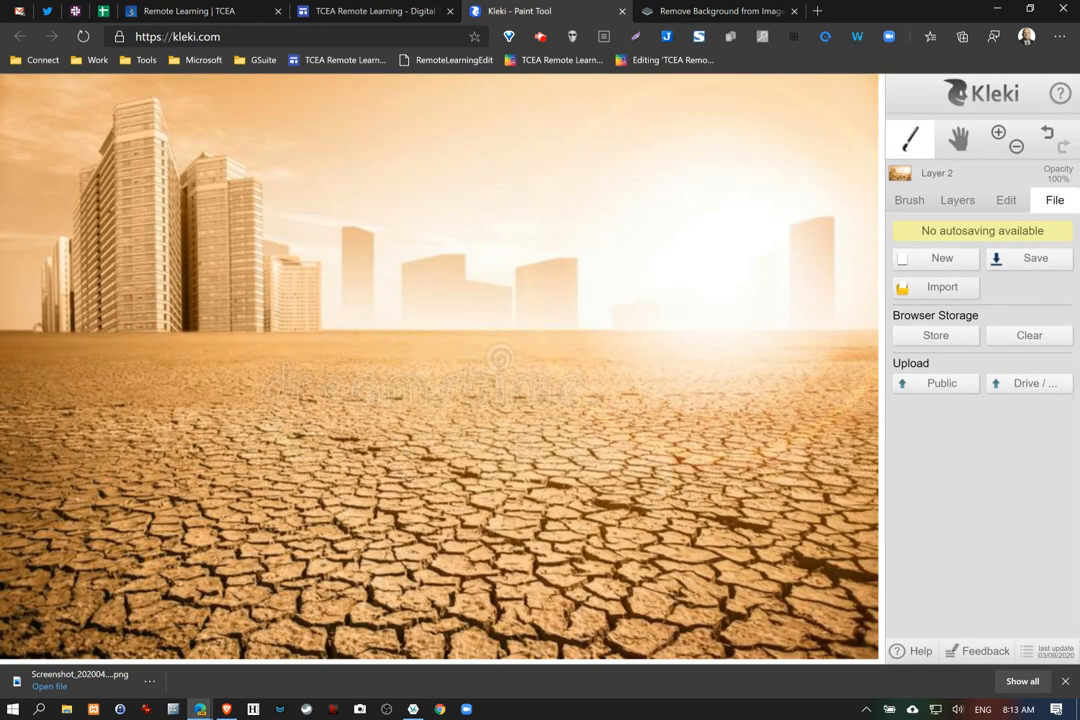
click(930, 288)
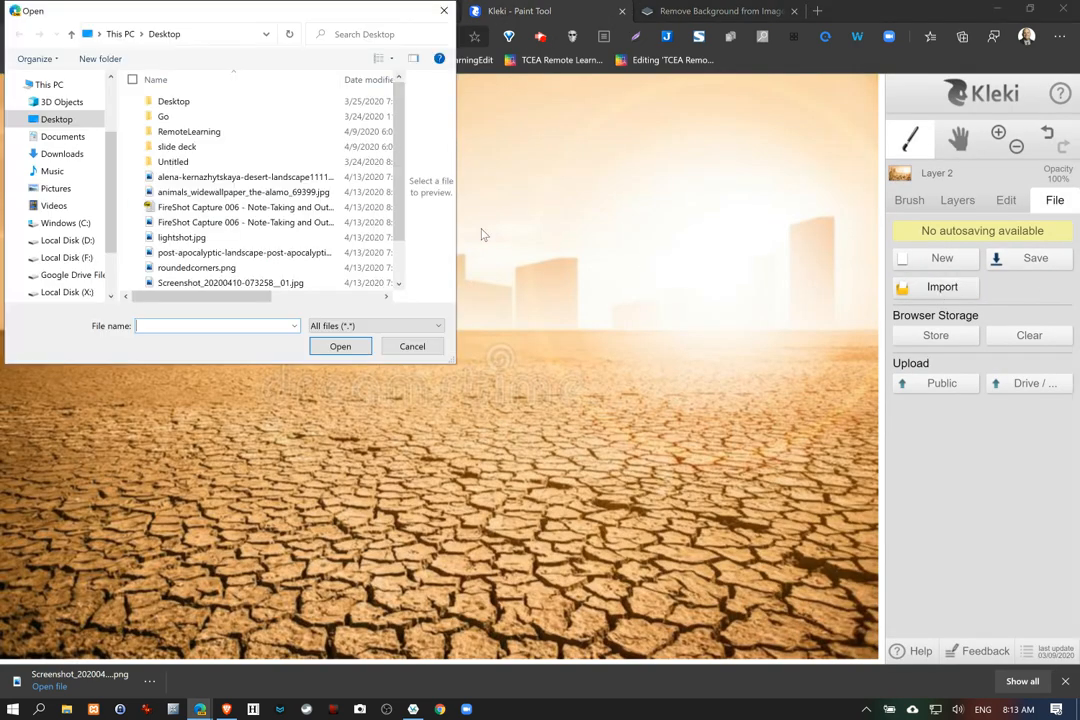
click(60, 153)
double_click(188, 133)
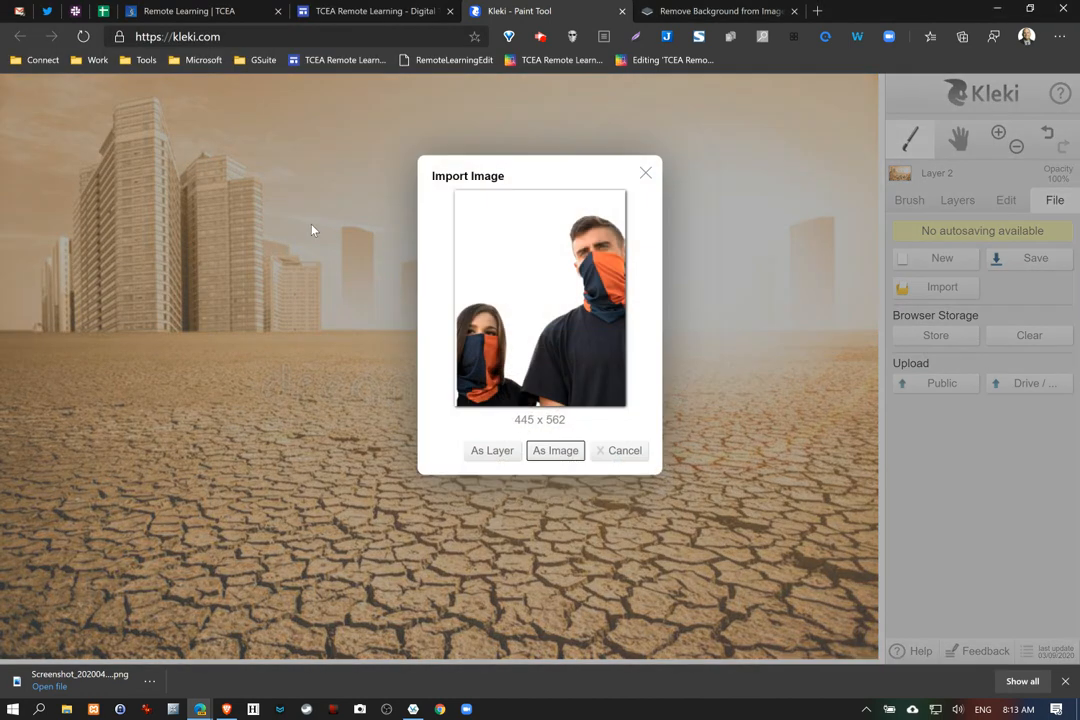
click(496, 450)
drag(480, 319, 593, 356)
drag(568, 294, 518, 269)
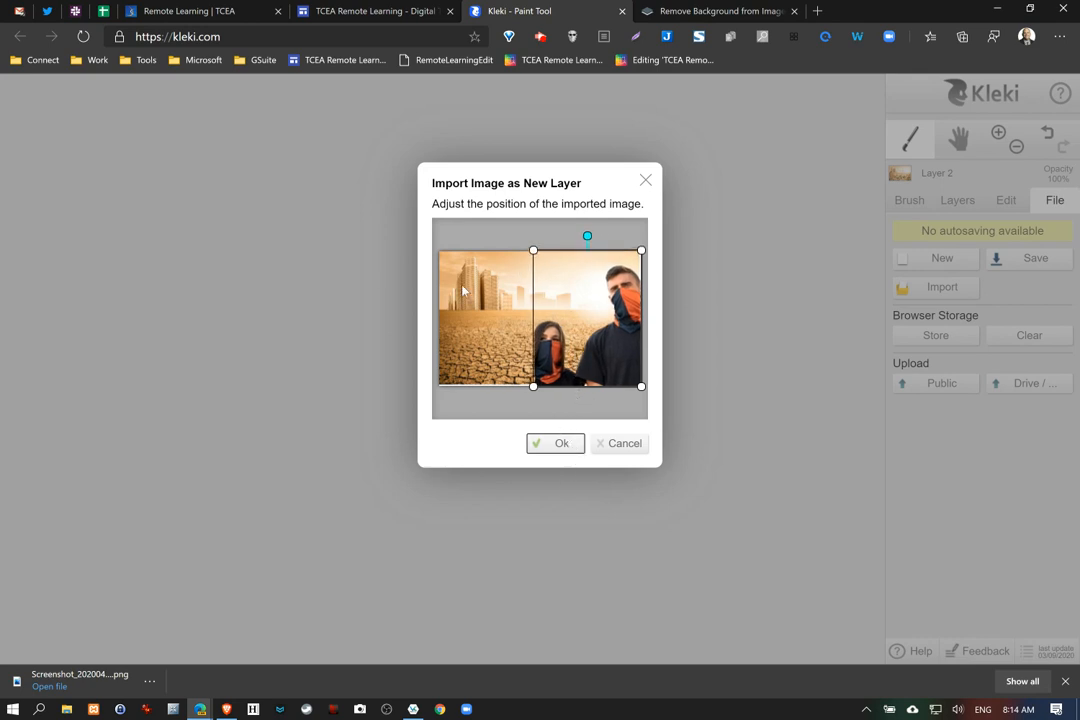
click(553, 444)
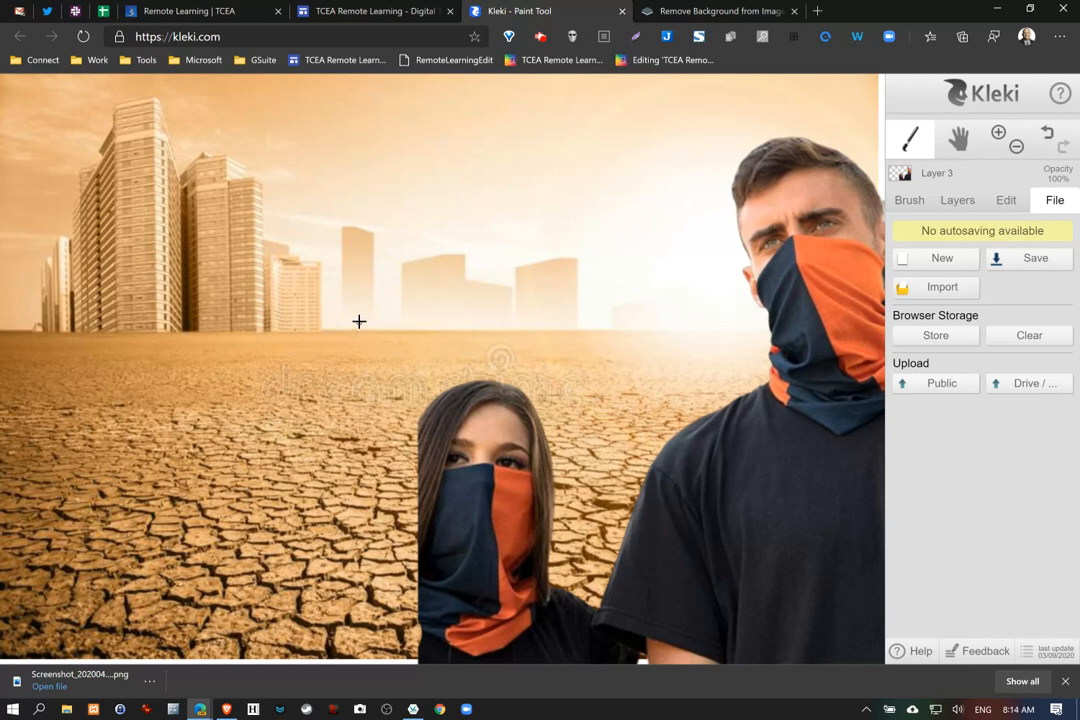
click(1067, 682)
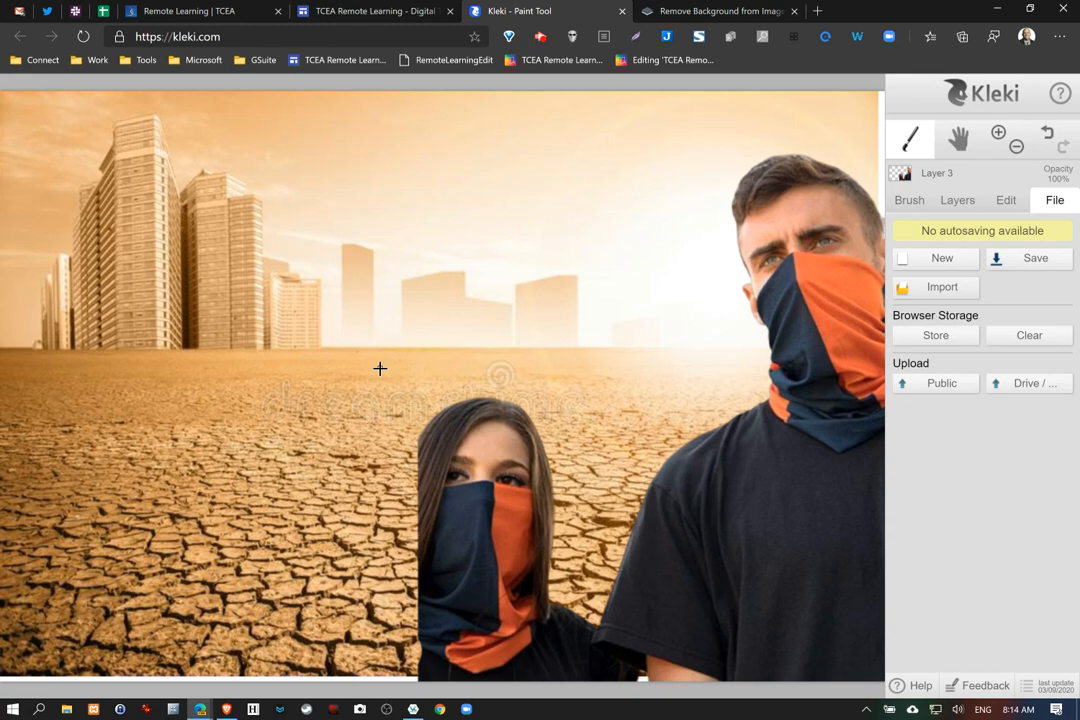
Search Google Images for "baby yoda" in a new browser tab
click(817, 10)
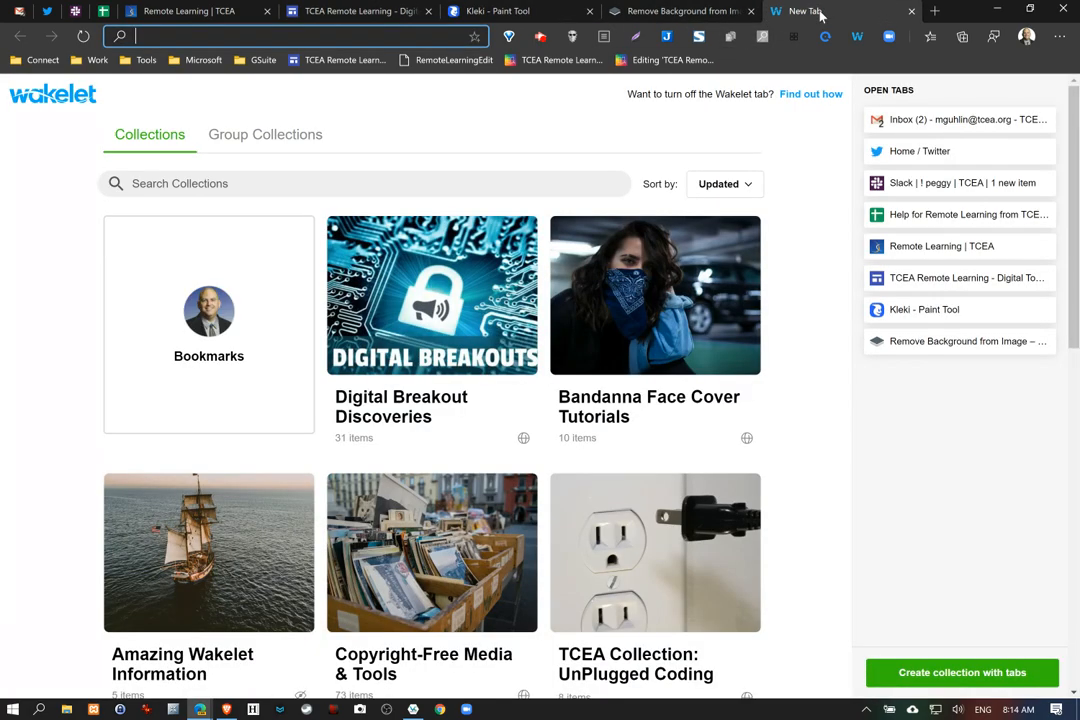
text(ba)
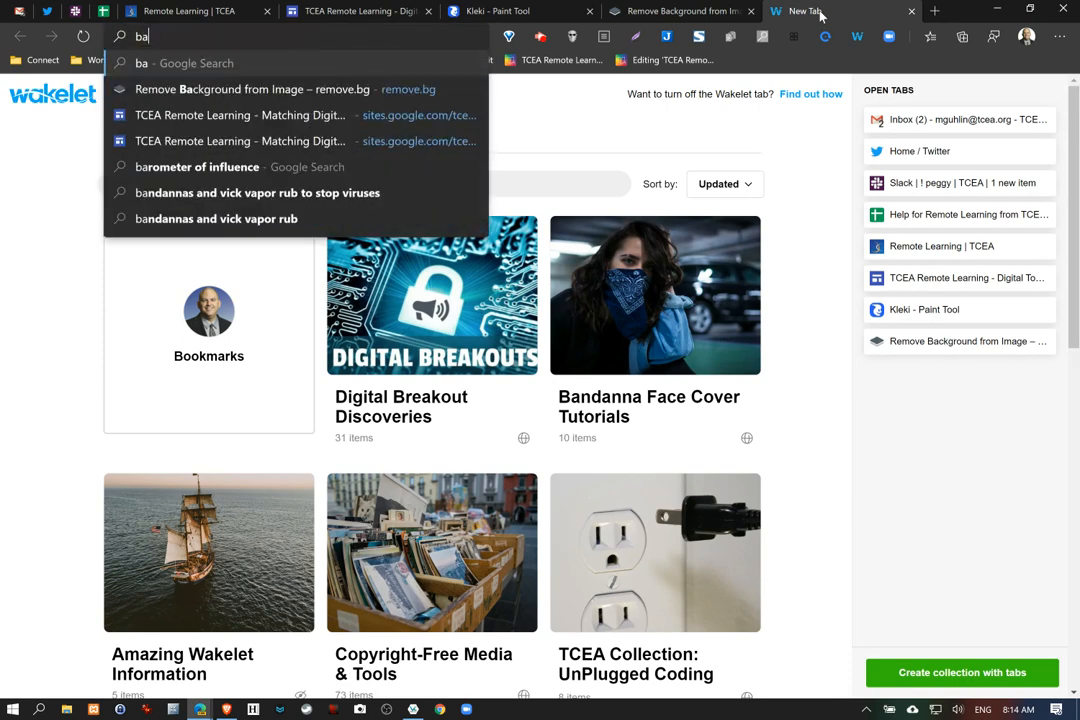
text(by yoda)
key(Return)
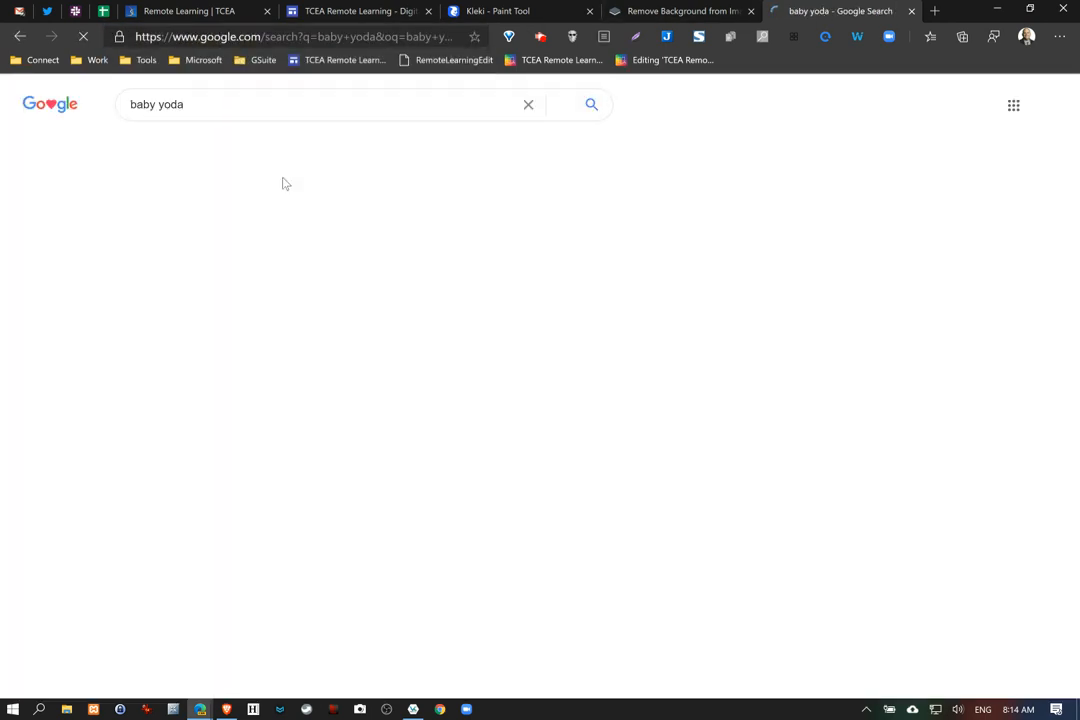
click(200, 146)
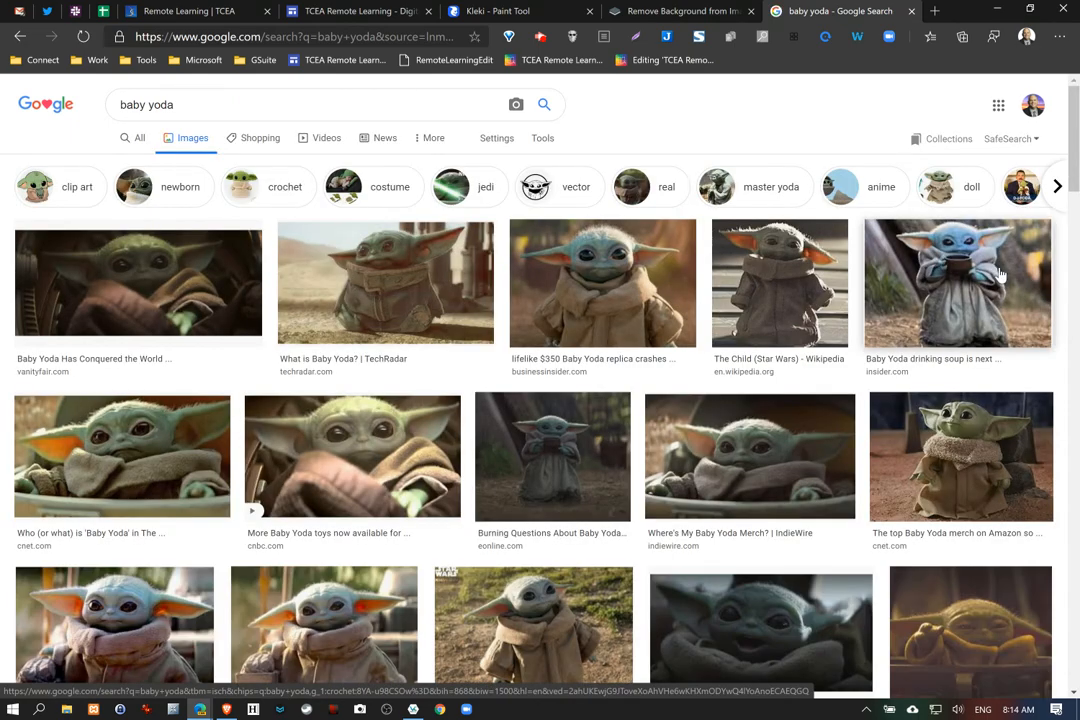
Save Wikipedia's The Child (Star Wars) picture to the Desktop as 220px-The_Child_aka_Baby_Yoda_(Star_Wars).jpg
click(778, 240)
scroll(851, 286, down, 2)
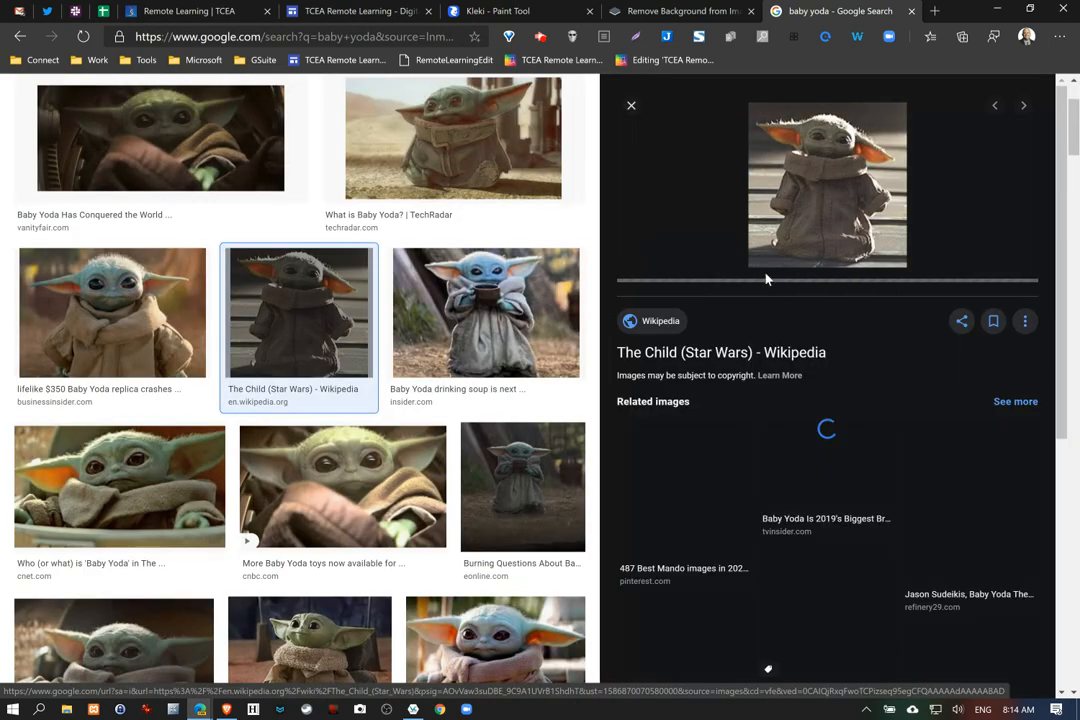
right_click(806, 220)
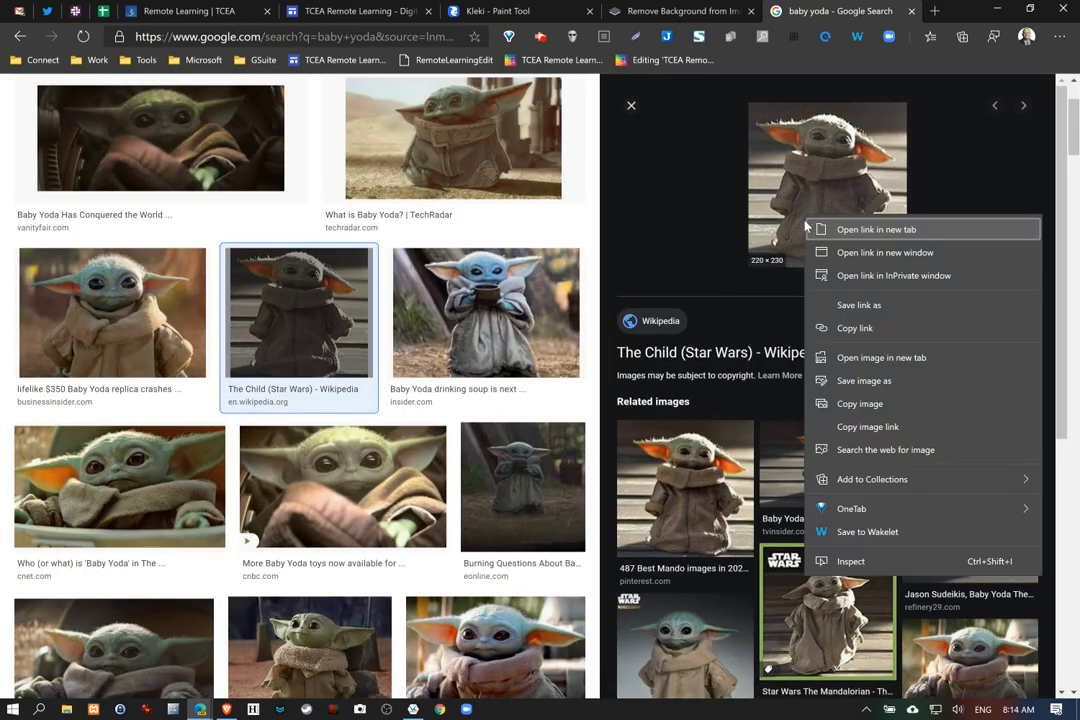
click(850, 381)
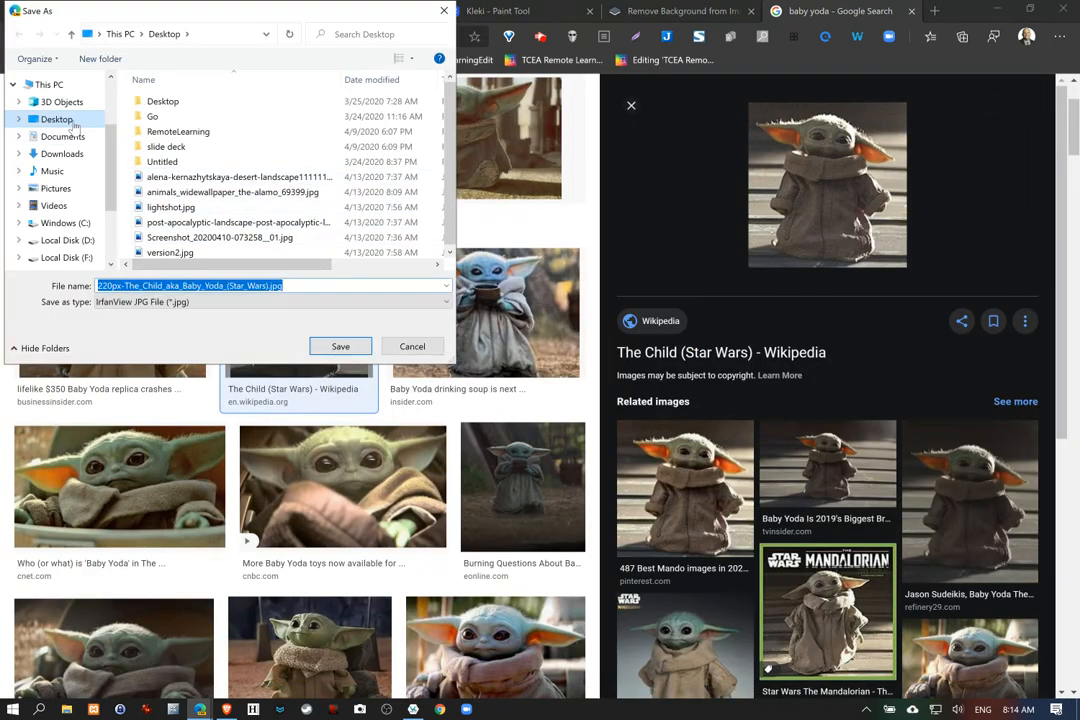
click(73, 125)
click(340, 346)
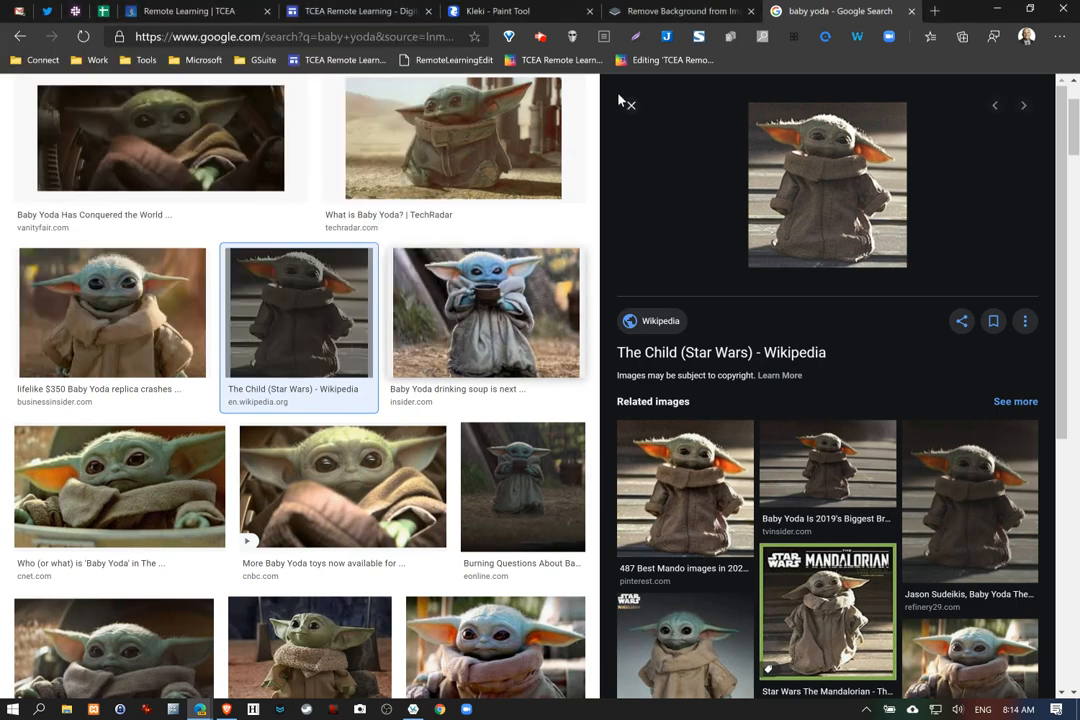
Switch back to the remove.bg tab and bring up its upload page, reloading it
click(692, 11)
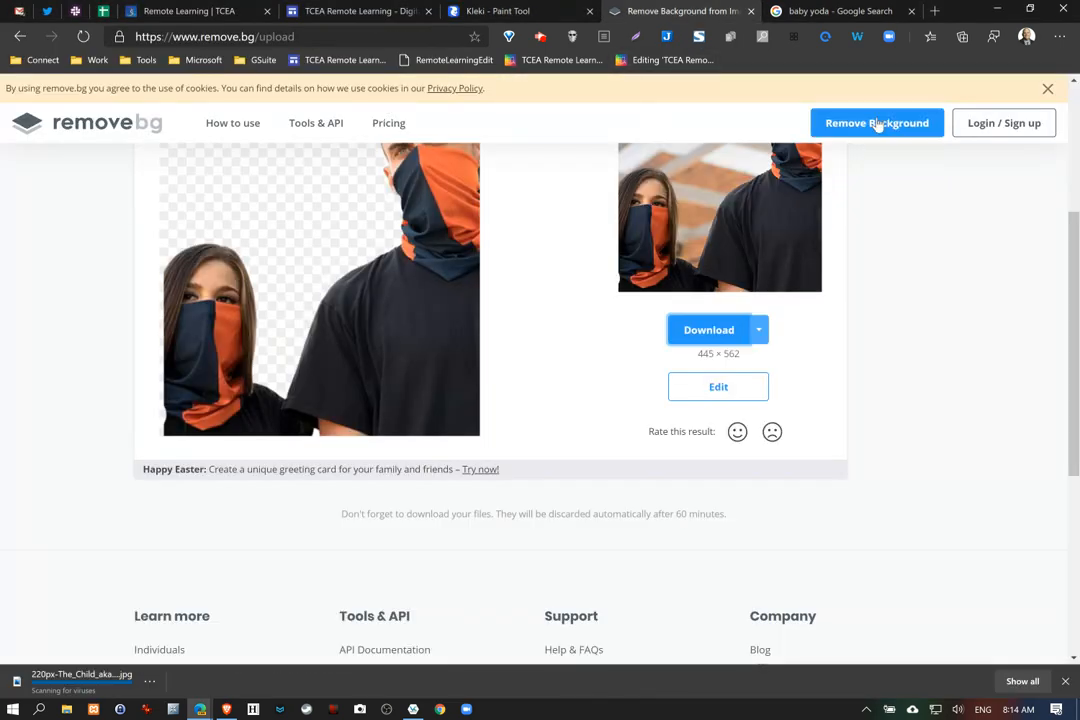
click(20, 36)
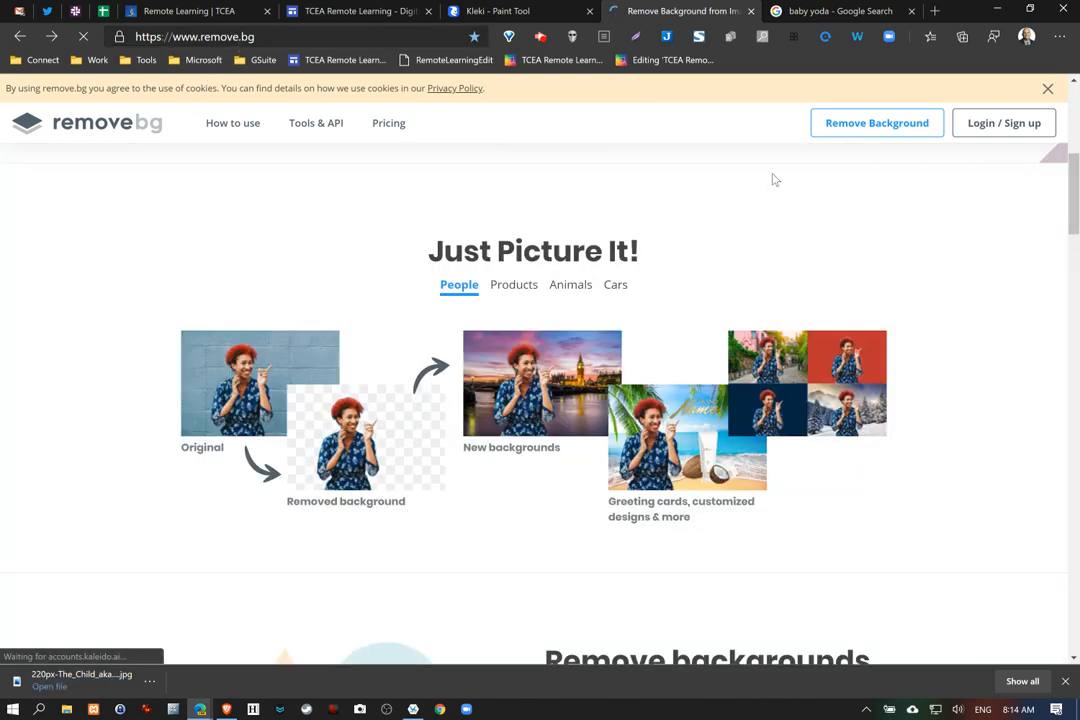
click(895, 128)
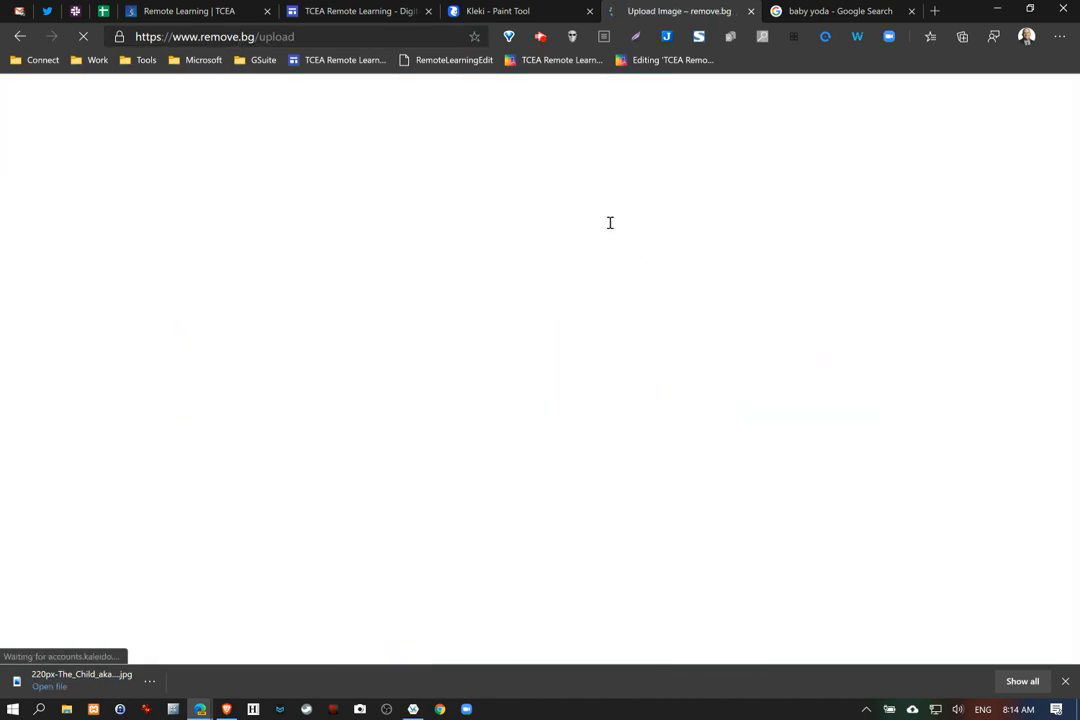
scroll(715, 309, down, 2)
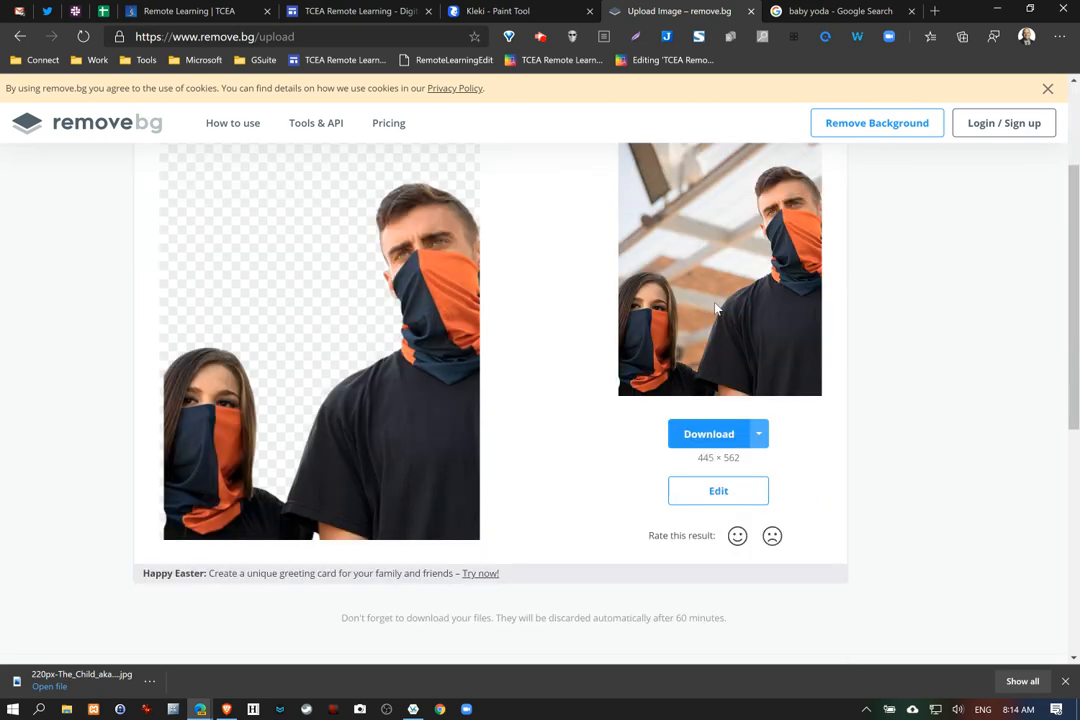
scroll(715, 309, down, 2)
scroll(715, 309, up, 4)
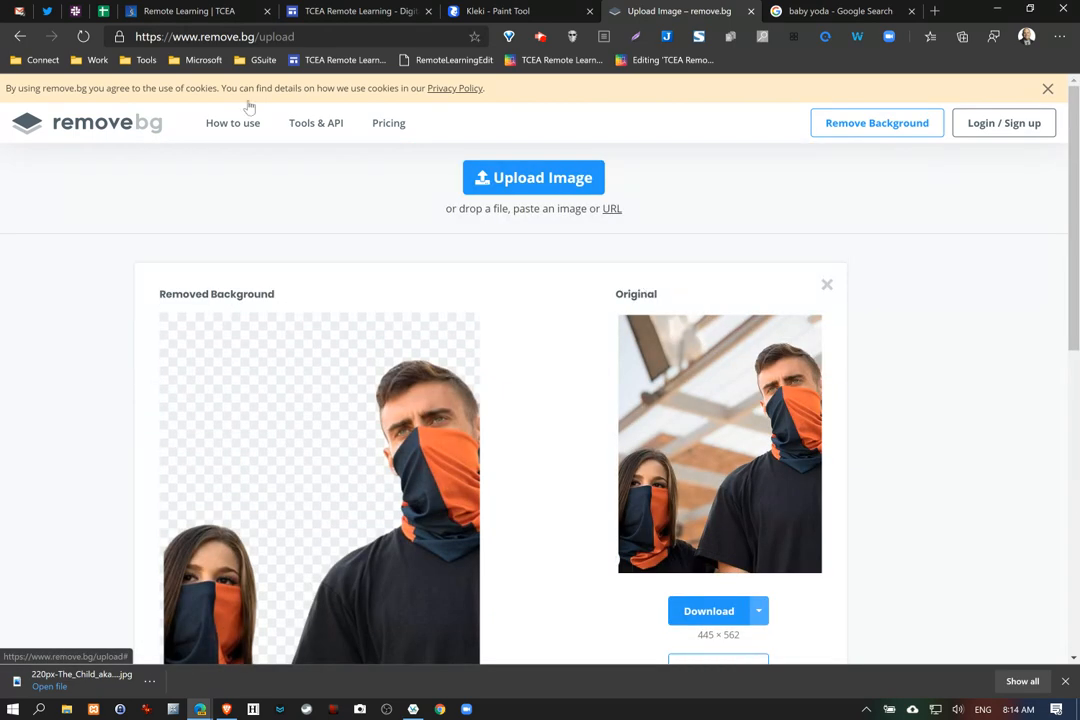
click(84, 37)
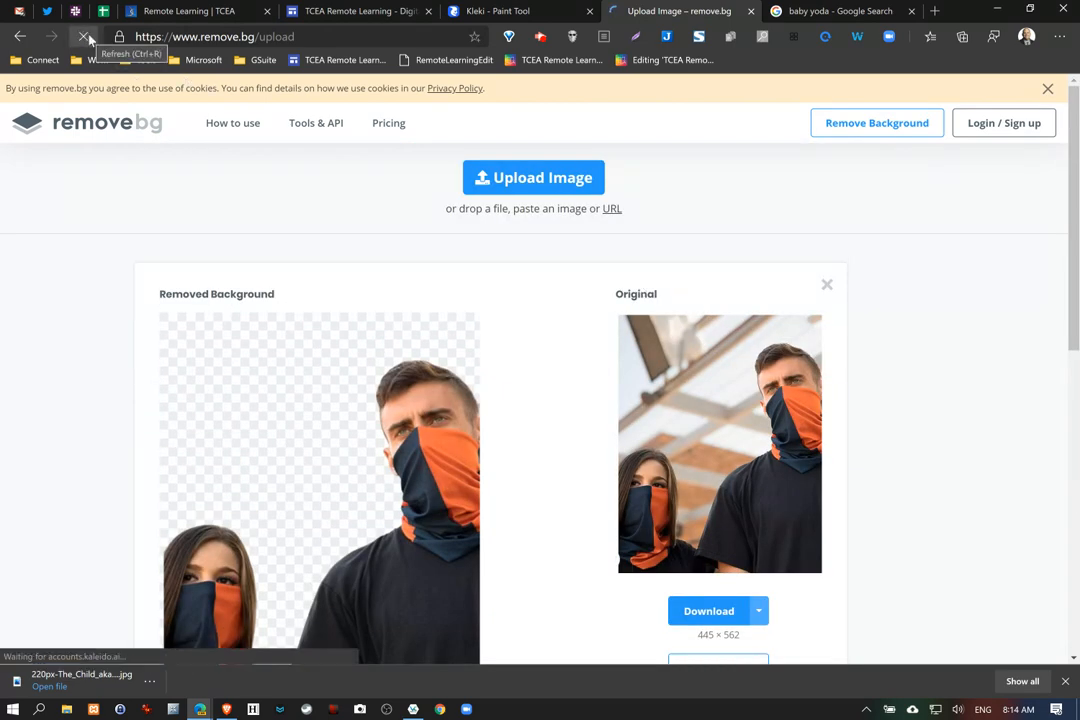
Upload 220px-The_Child_aka_Baby_Yoda_(Star_Wars).jpg from the Desktop to remove.bg and download the background-free cutout
click(535, 180)
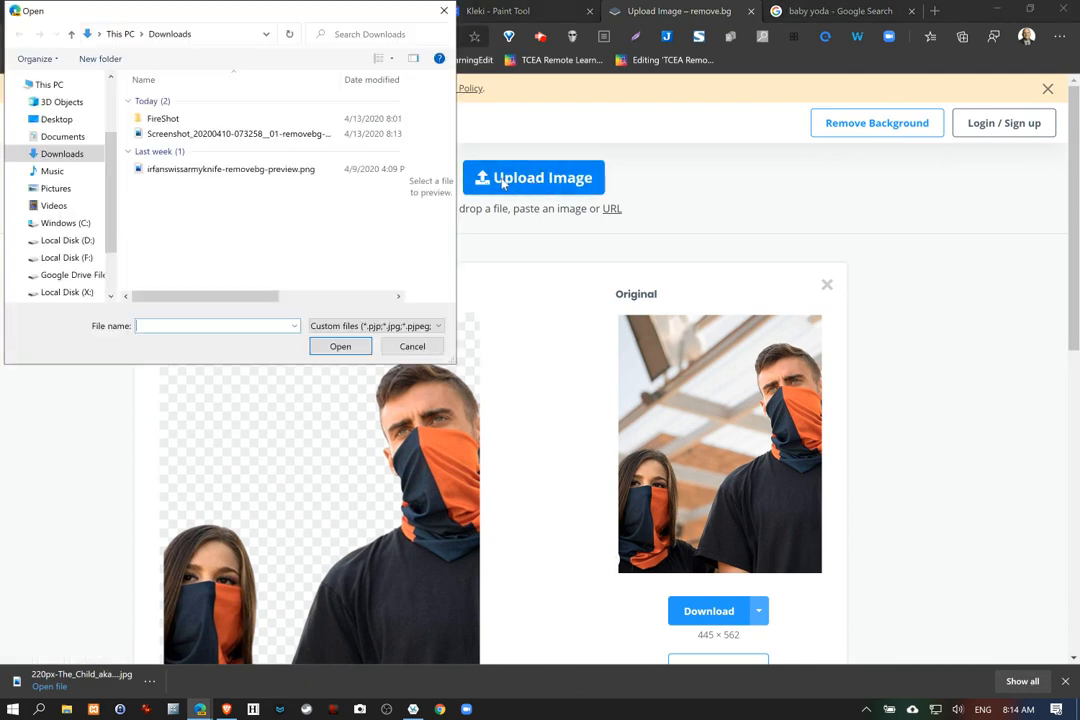
click(60, 119)
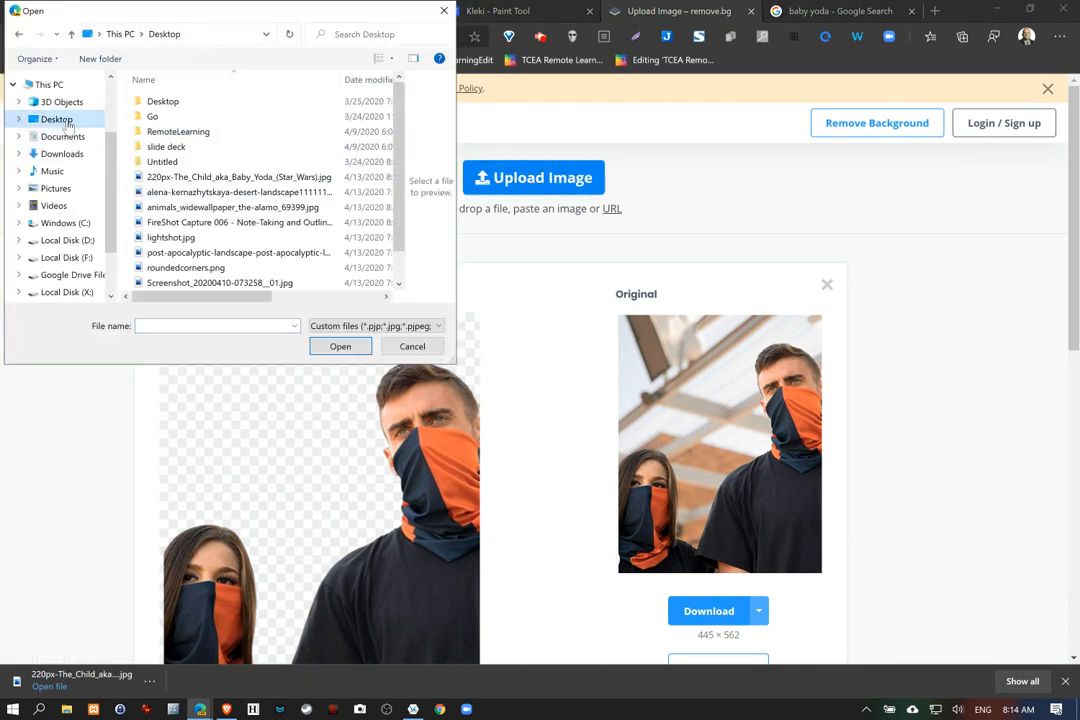
click(200, 177)
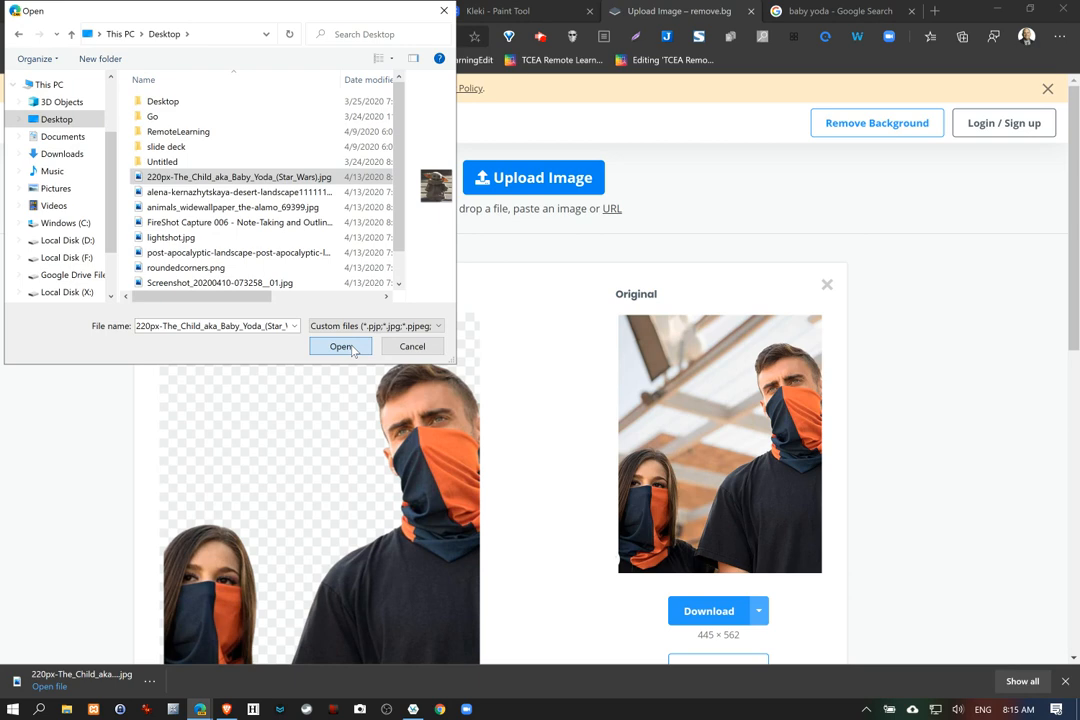
click(345, 346)
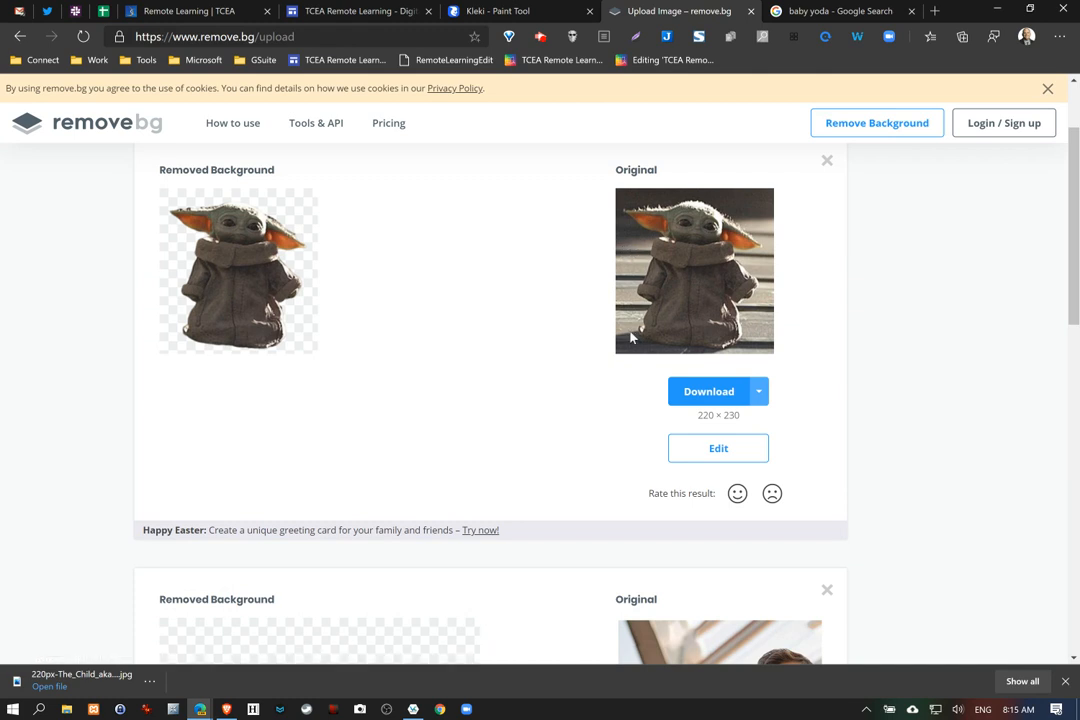
click(700, 392)
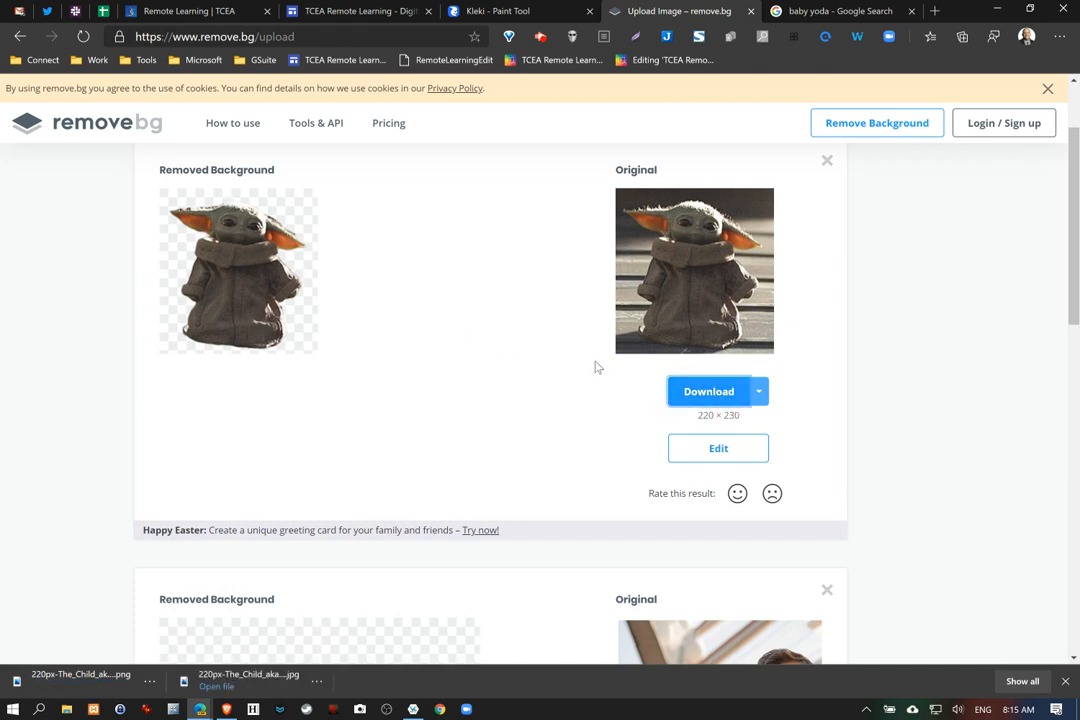
Switch to Kleki and import the Baby Yoda cutout from the Downloads folder as a new layer
click(489, 11)
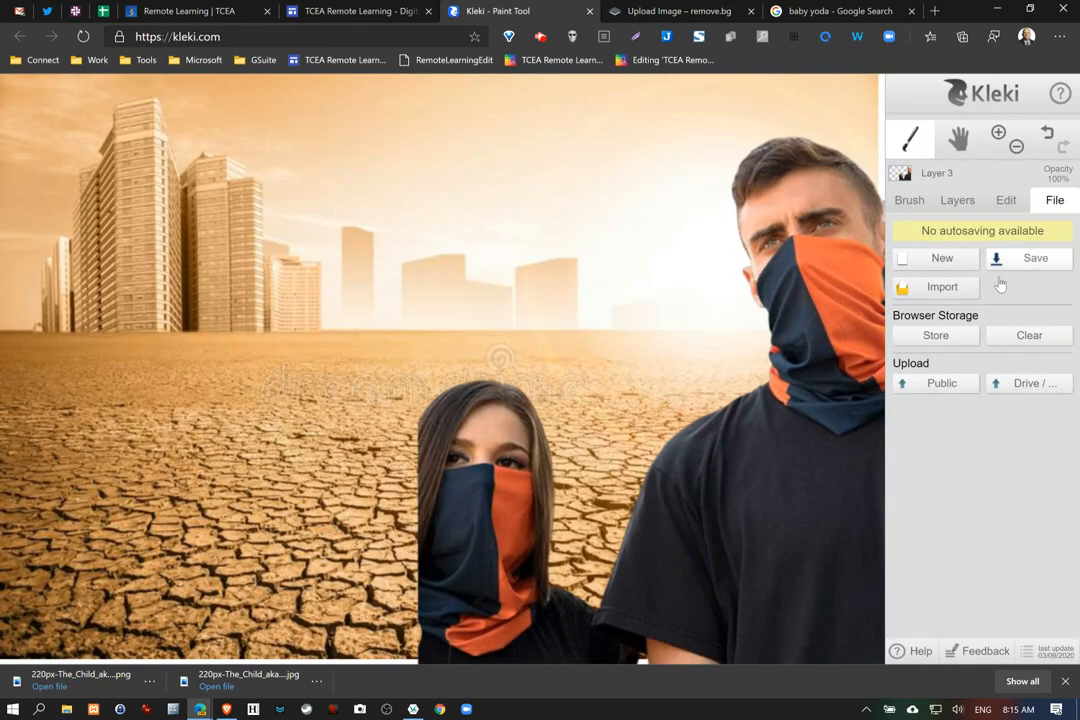
click(940, 287)
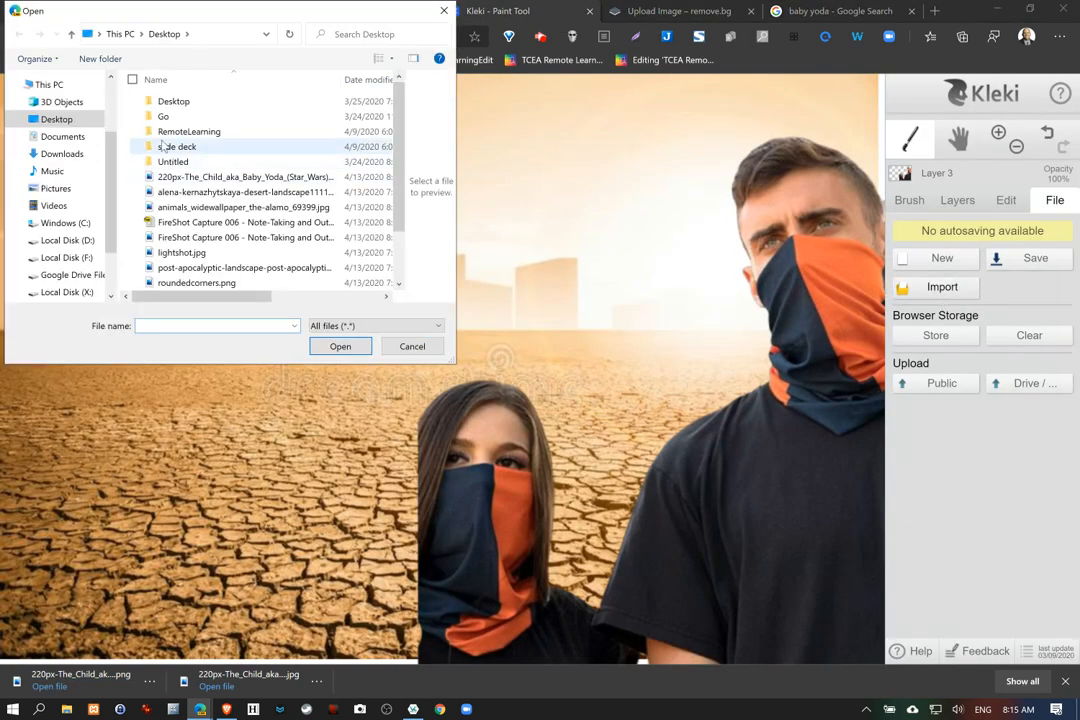
click(62, 153)
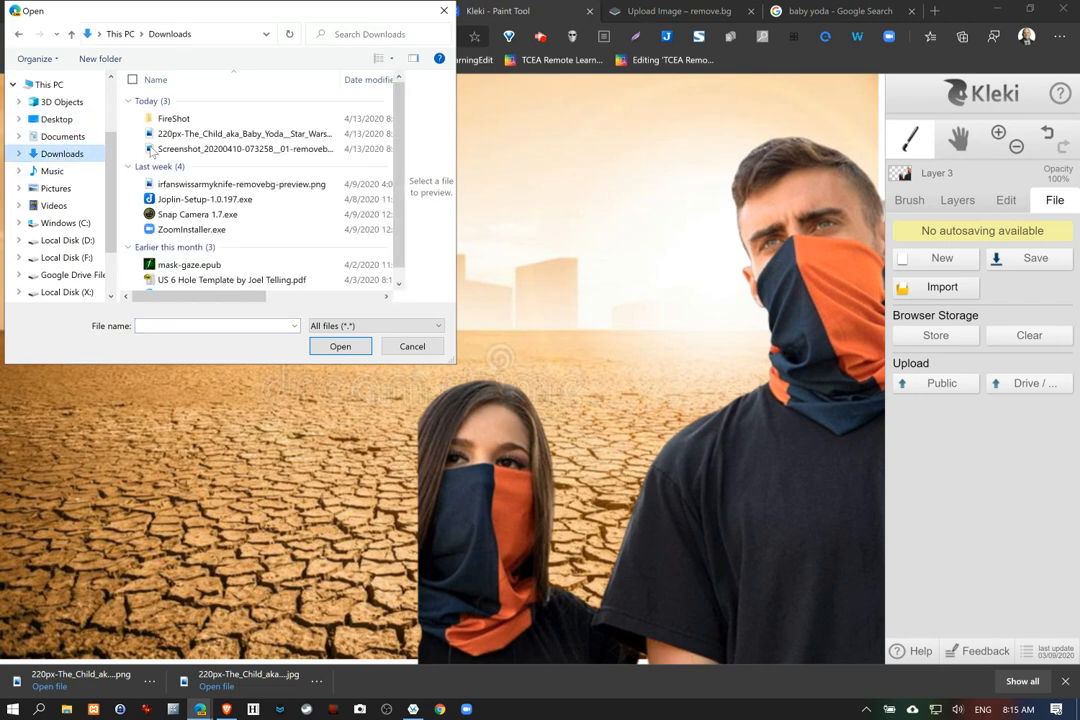
click(200, 133)
click(339, 347)
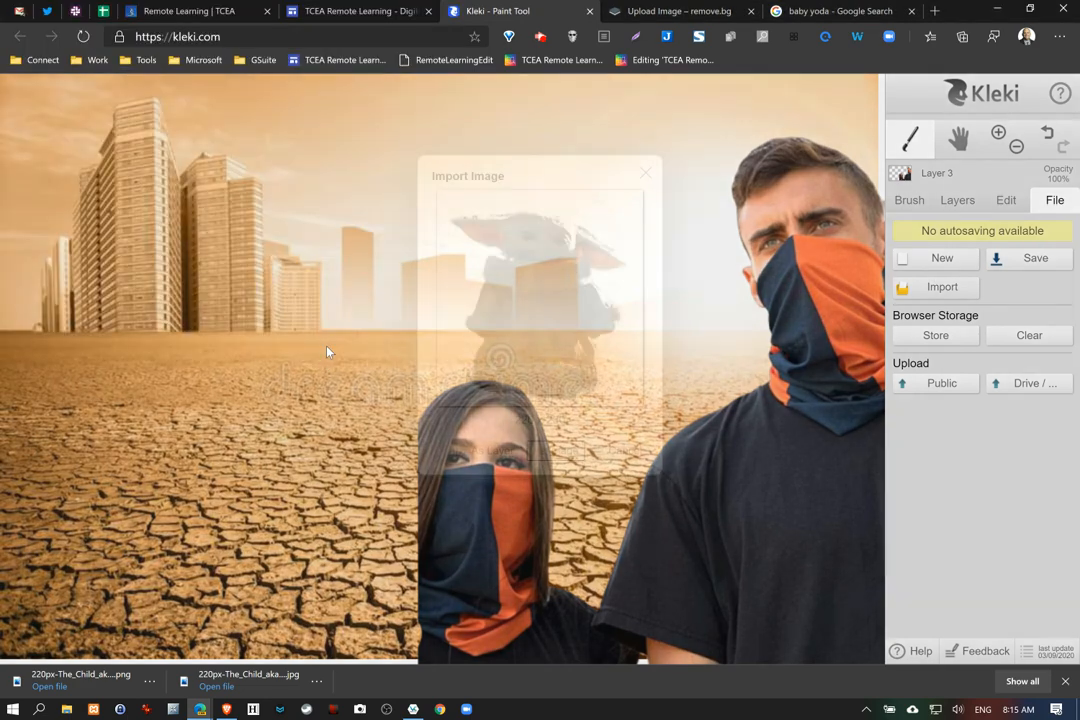
click(492, 451)
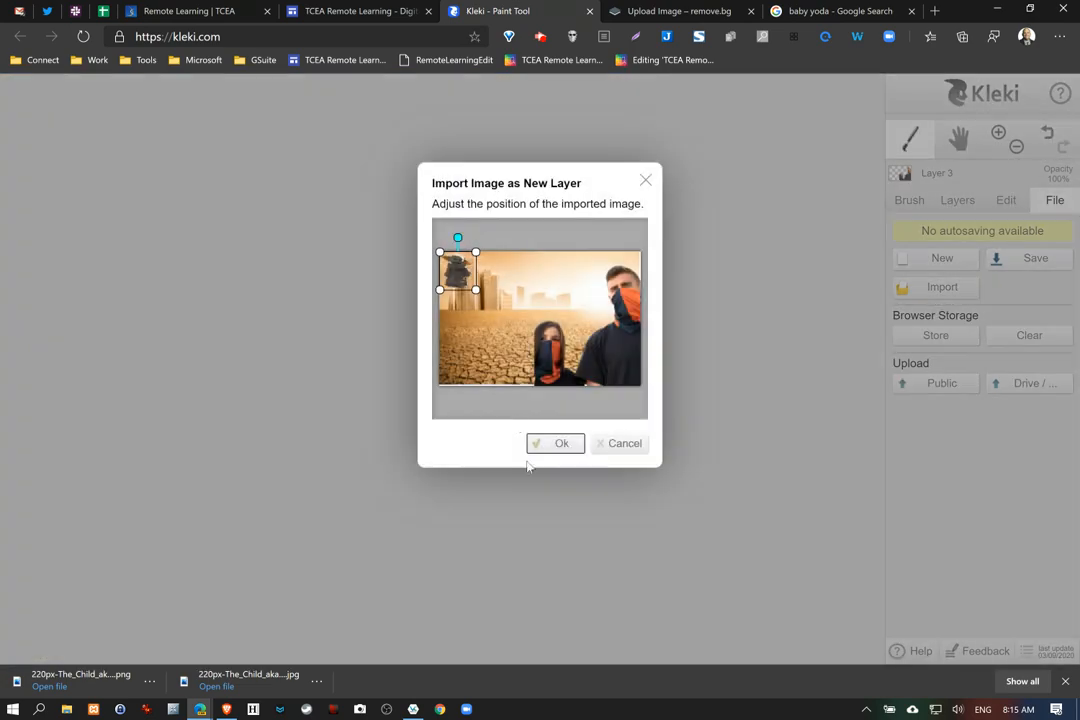
Place the imported Baby Yoda at its original size on the cracked ground below the tall buildings, near the landscape's left edge
drag(455, 272, 480, 318)
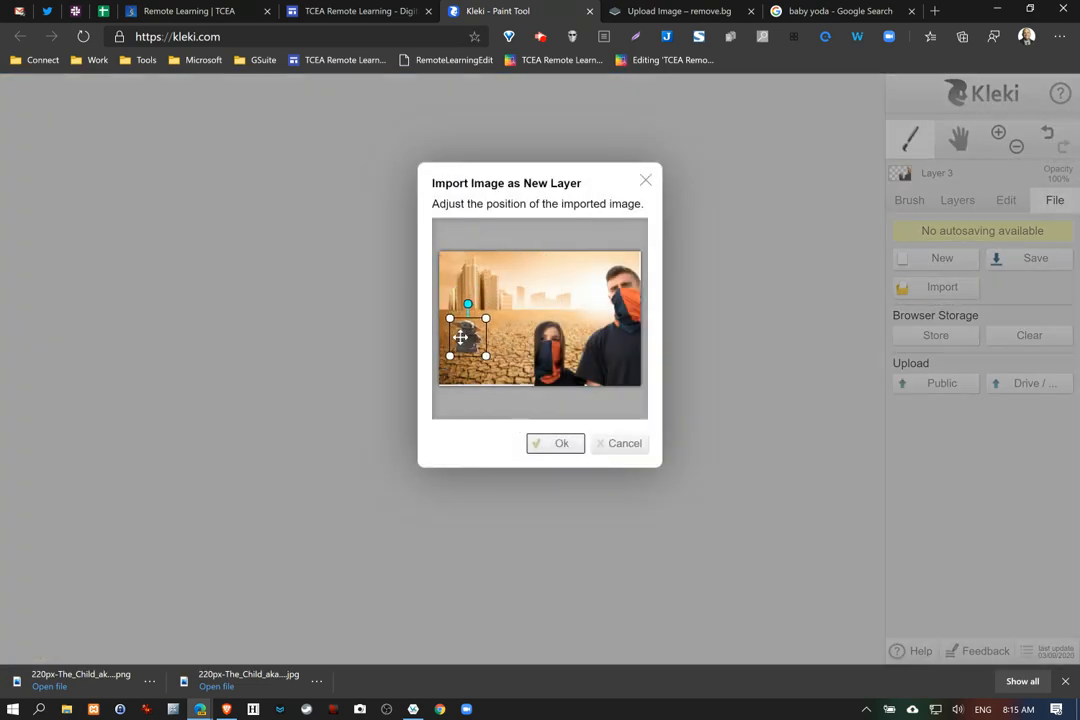
drag(465, 336, 455, 333)
click(541, 447)
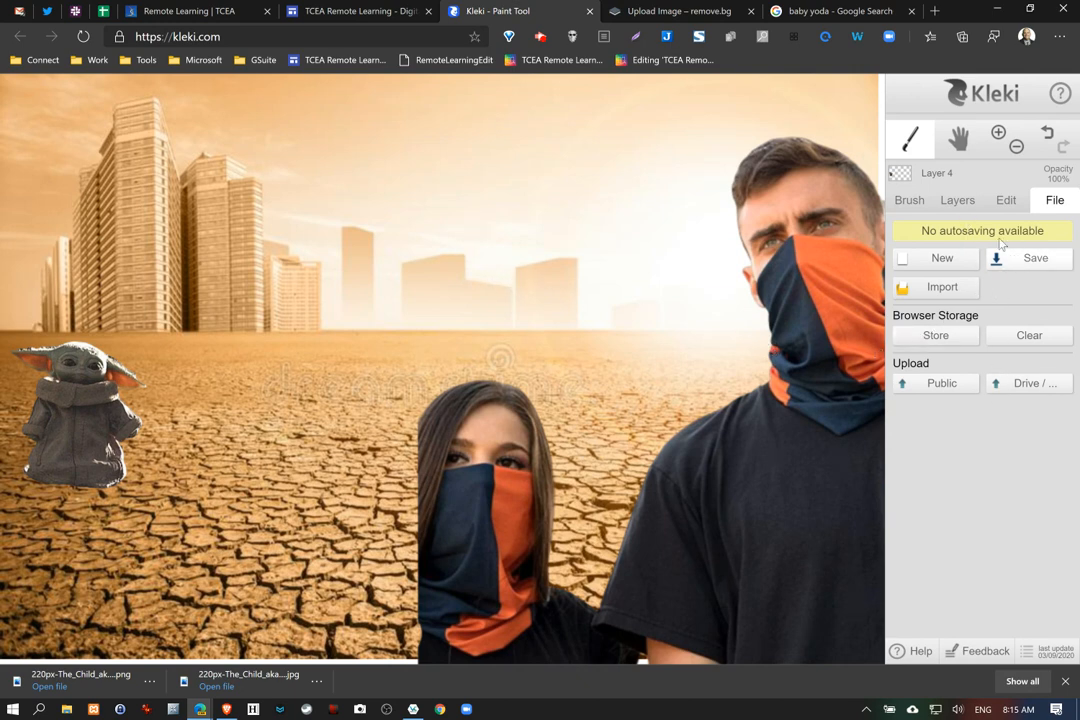
click(1004, 201)
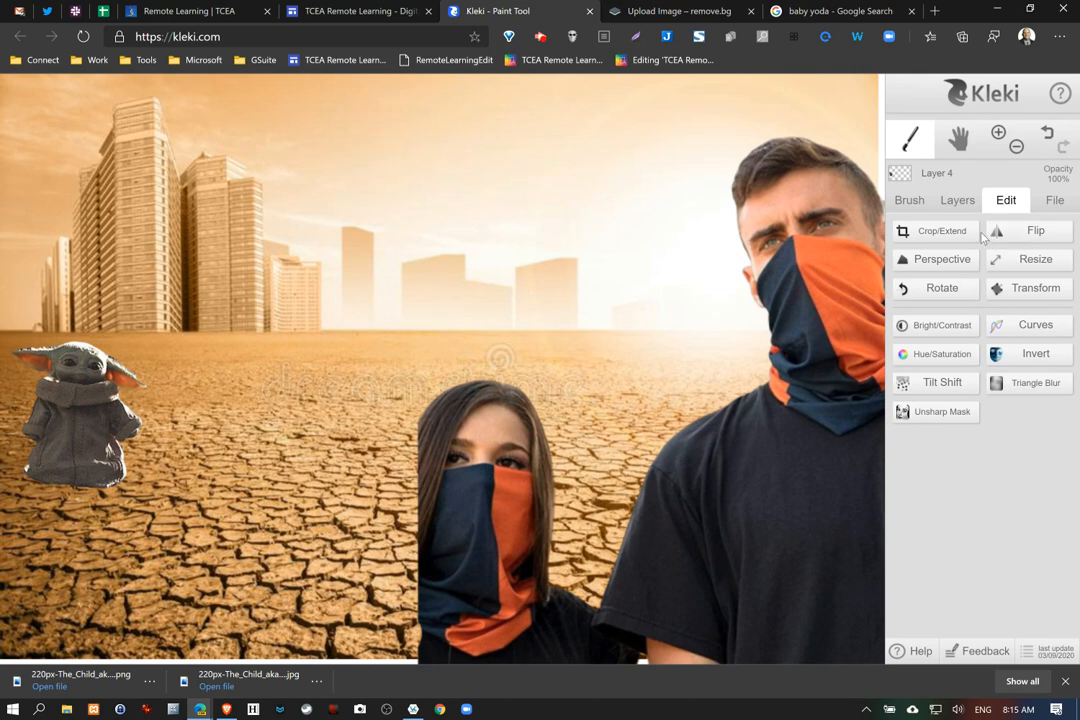
click(912, 201)
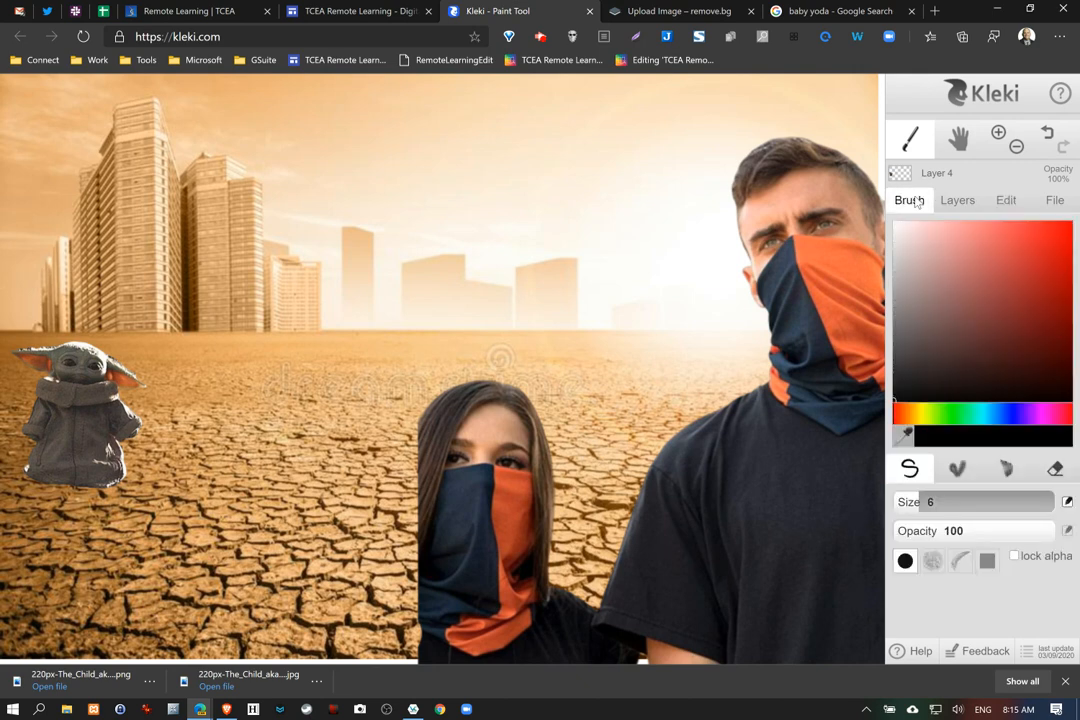
click(941, 203)
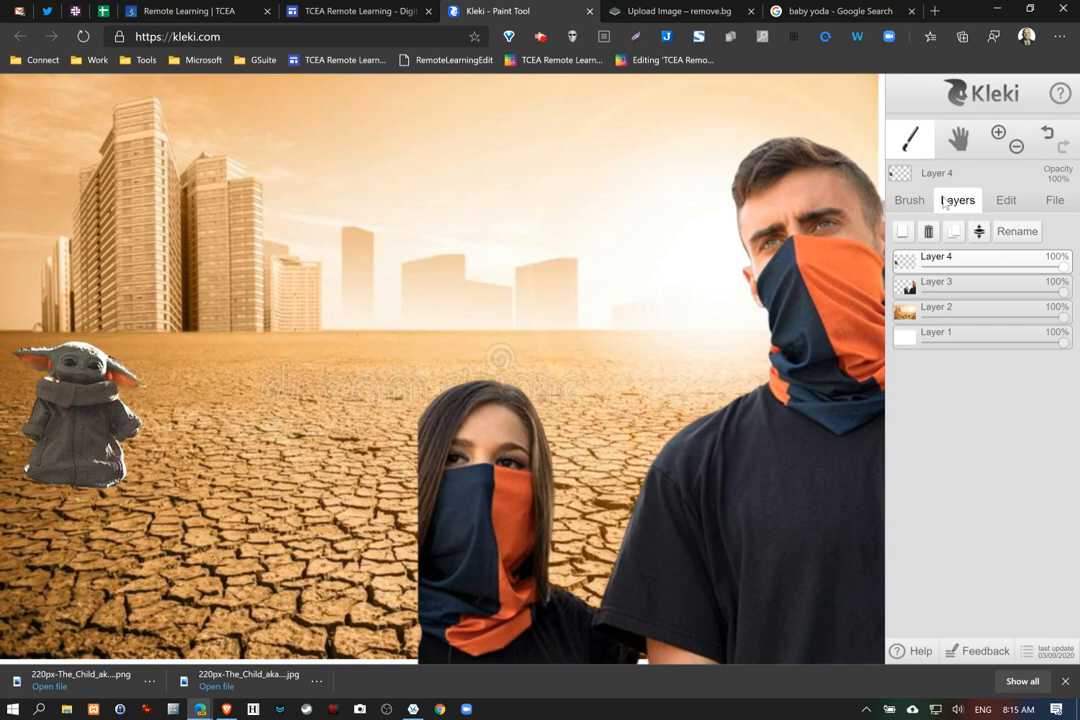
click(998, 202)
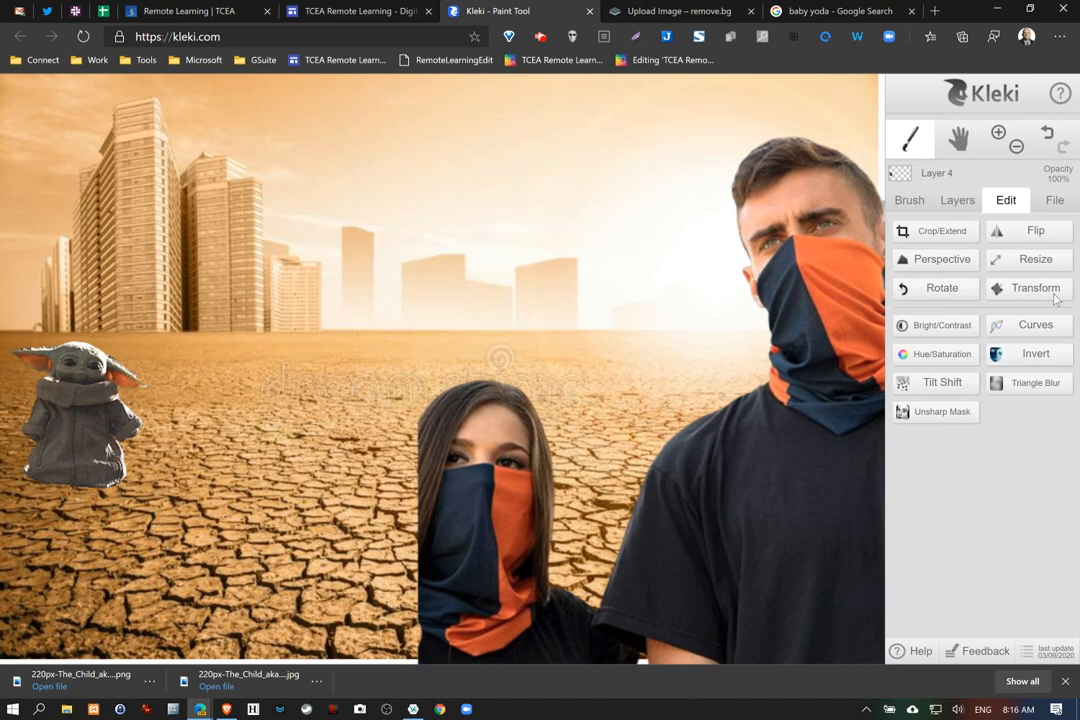
Save the finished Kleki composite to the computer as an image file and minimize the browser window
click(1055, 203)
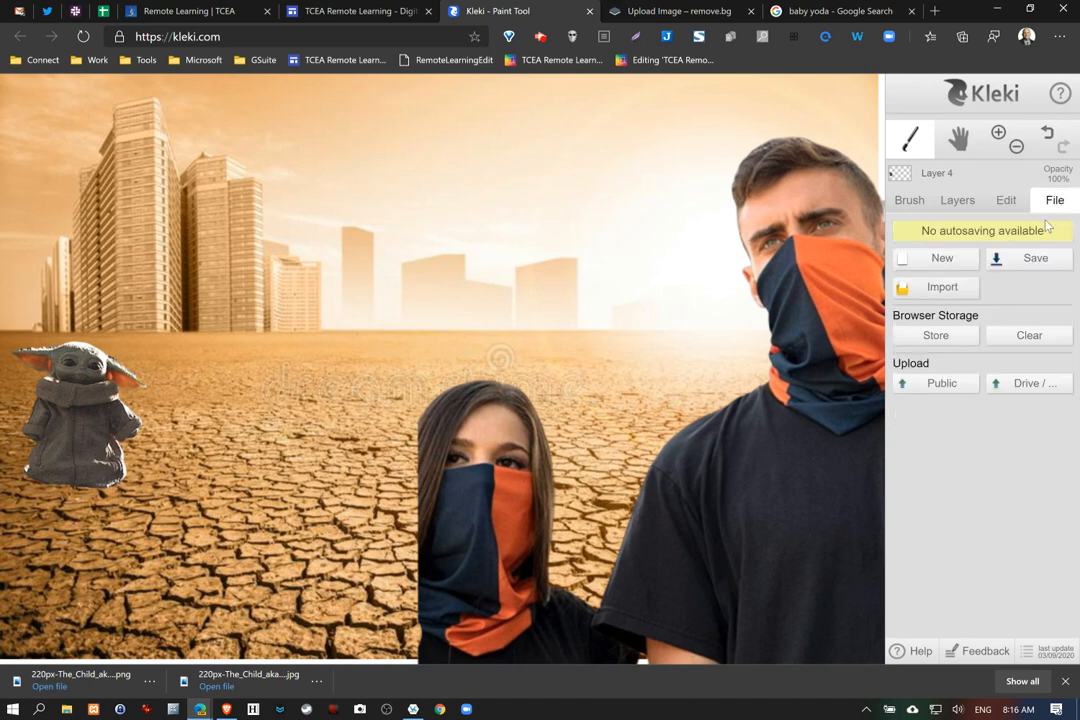
click(1021, 260)
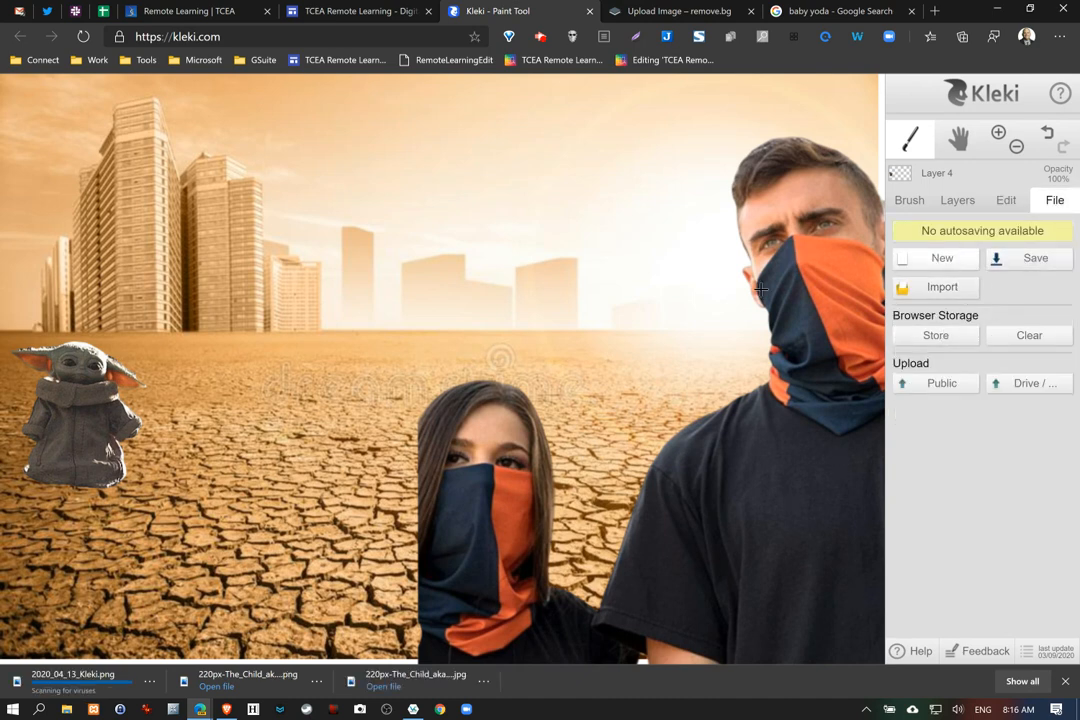
click(996, 9)
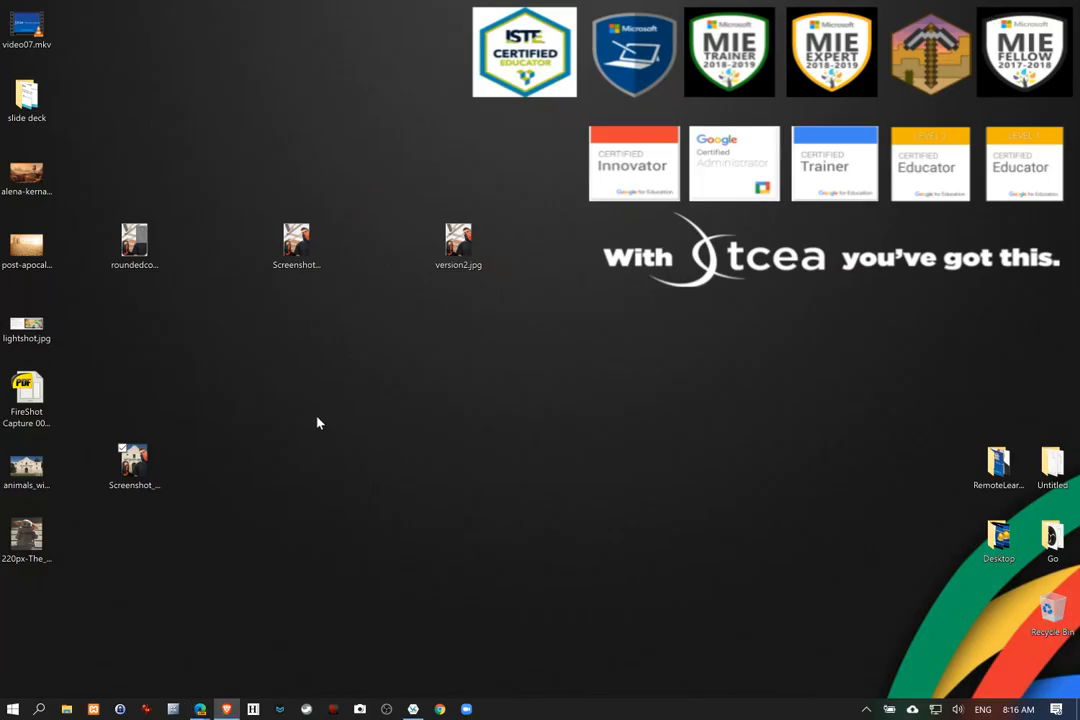
Launch IrfanView and open 2020_04_13_Kleki.png from the Downloads folder
click(150, 710)
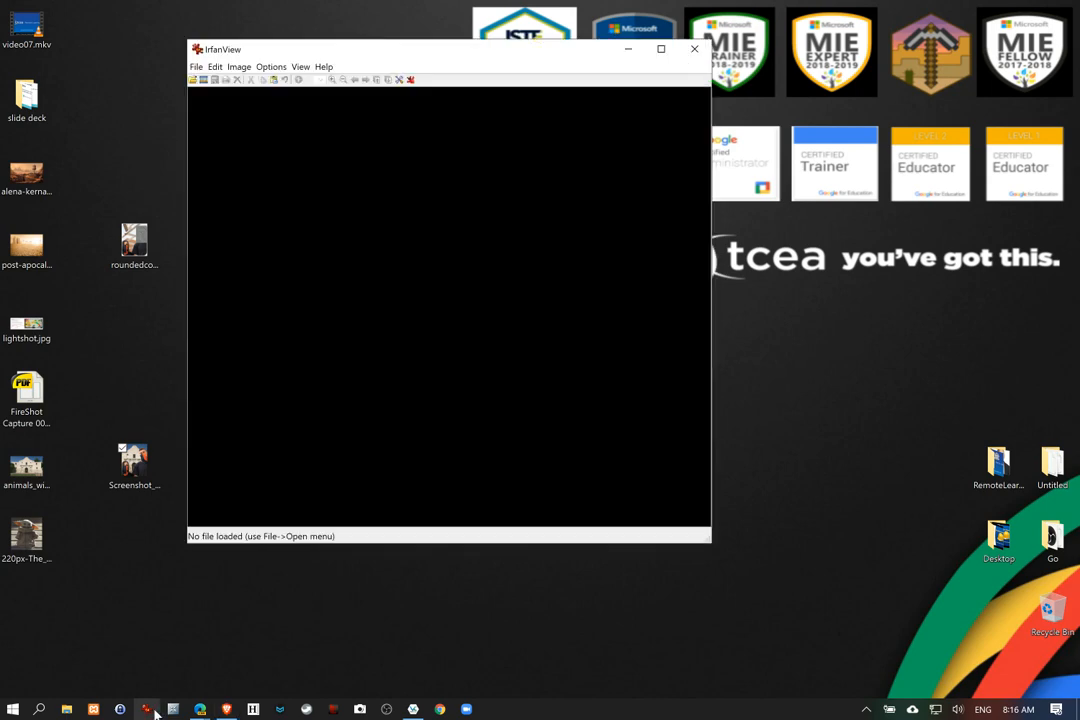
click(192, 81)
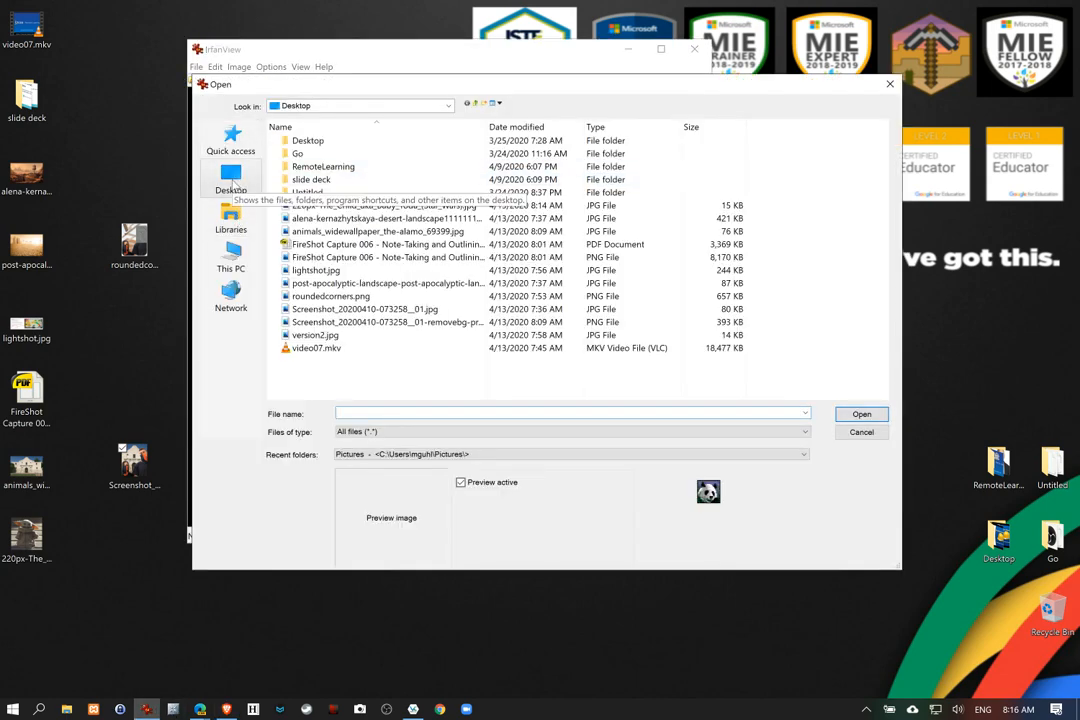
click(231, 182)
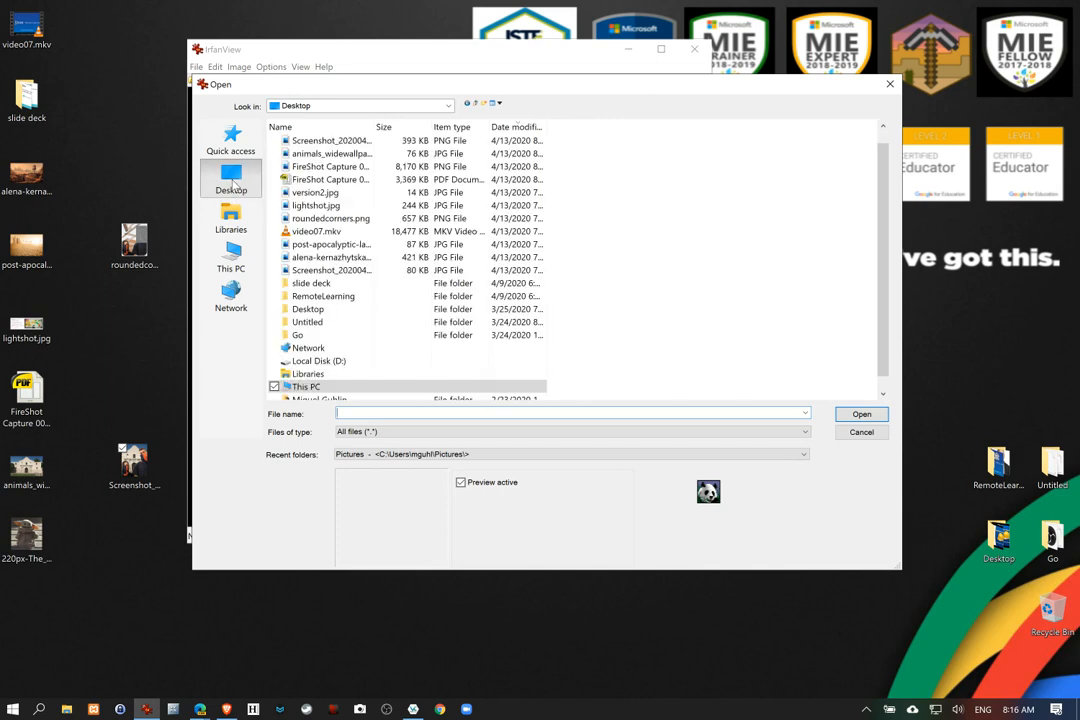
click(231, 256)
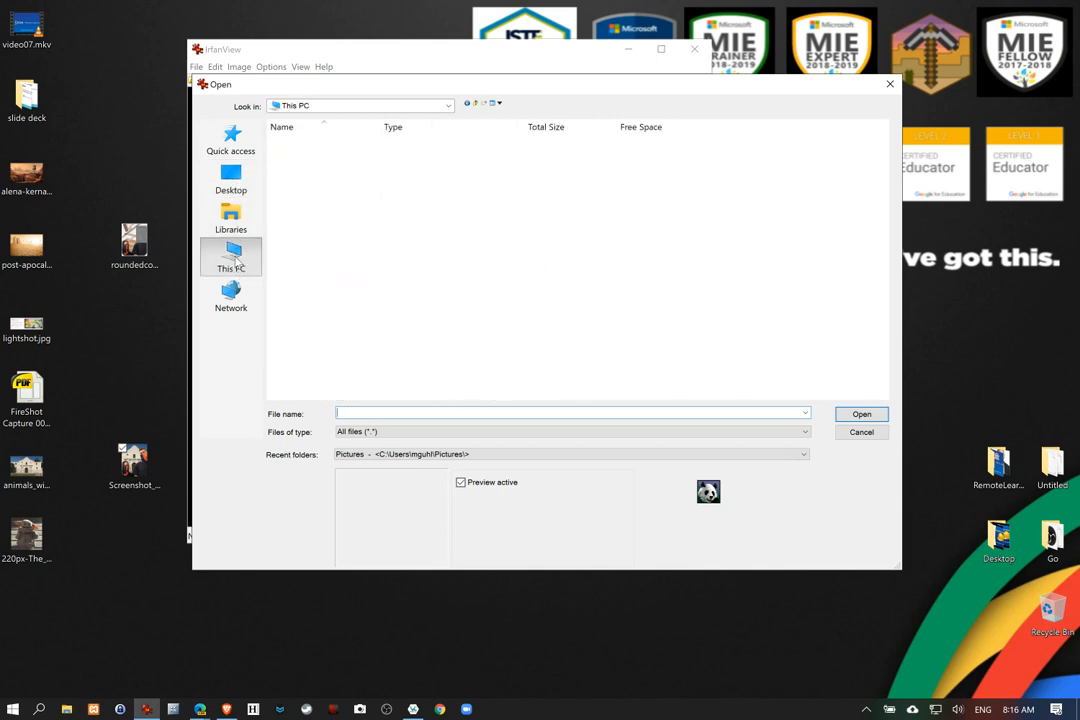
double_click(314, 194)
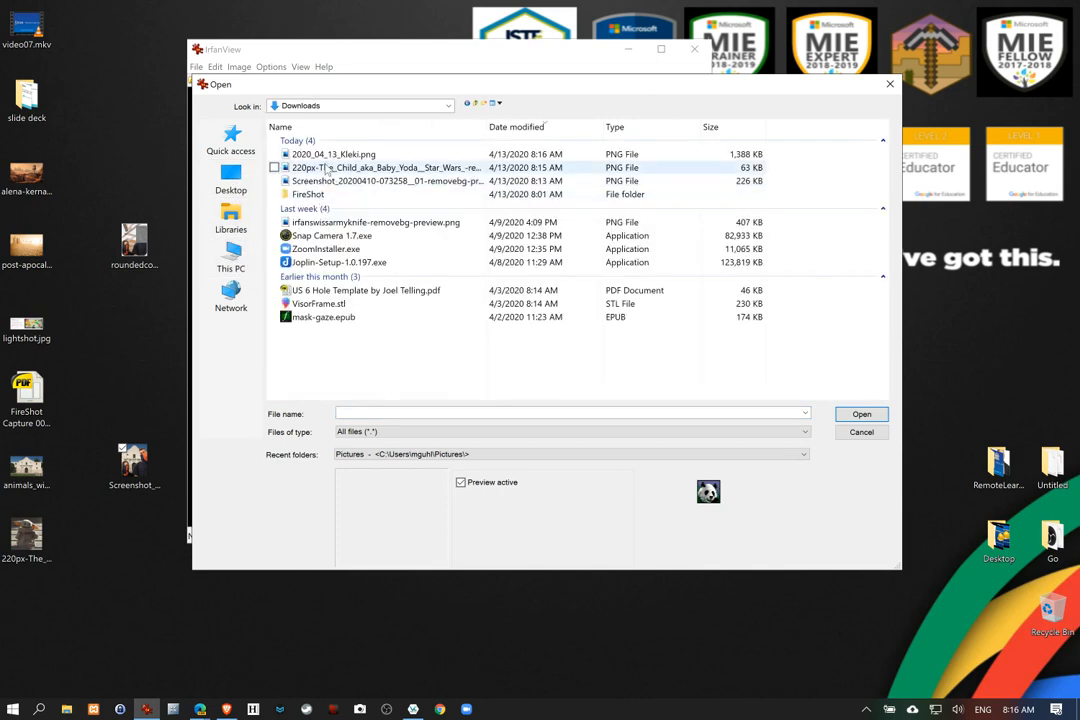
click(333, 154)
click(852, 414)
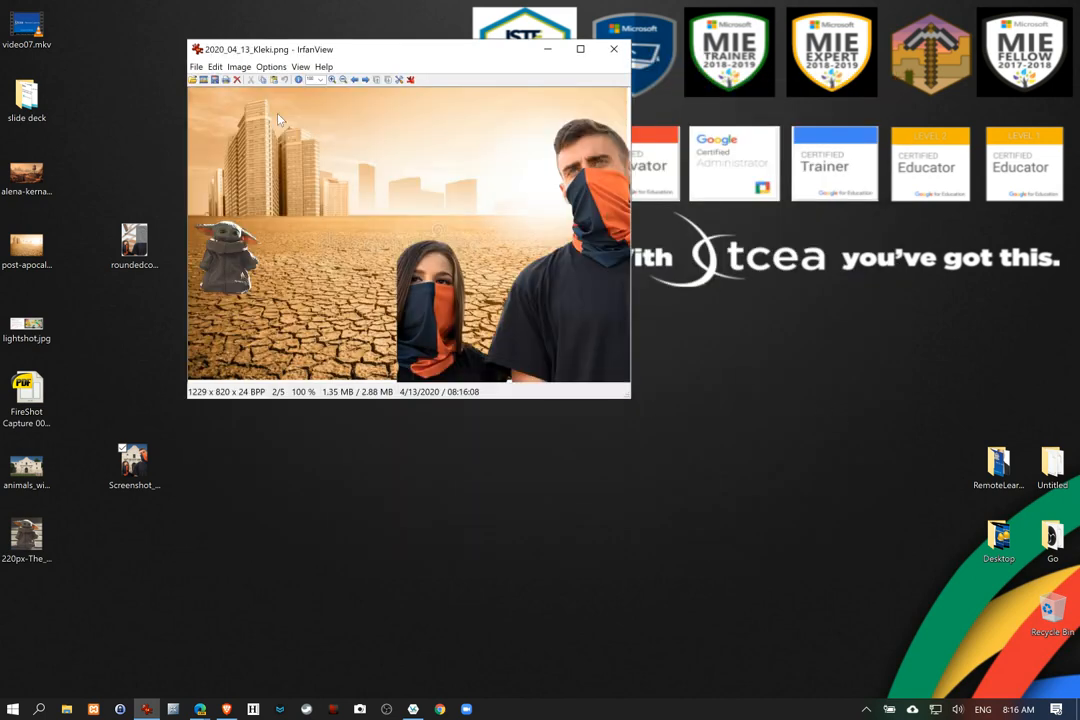
Try a vertical single-hexagon shape on the composite with a white background and a 3-pixel black border, and undo it
click(240, 67)
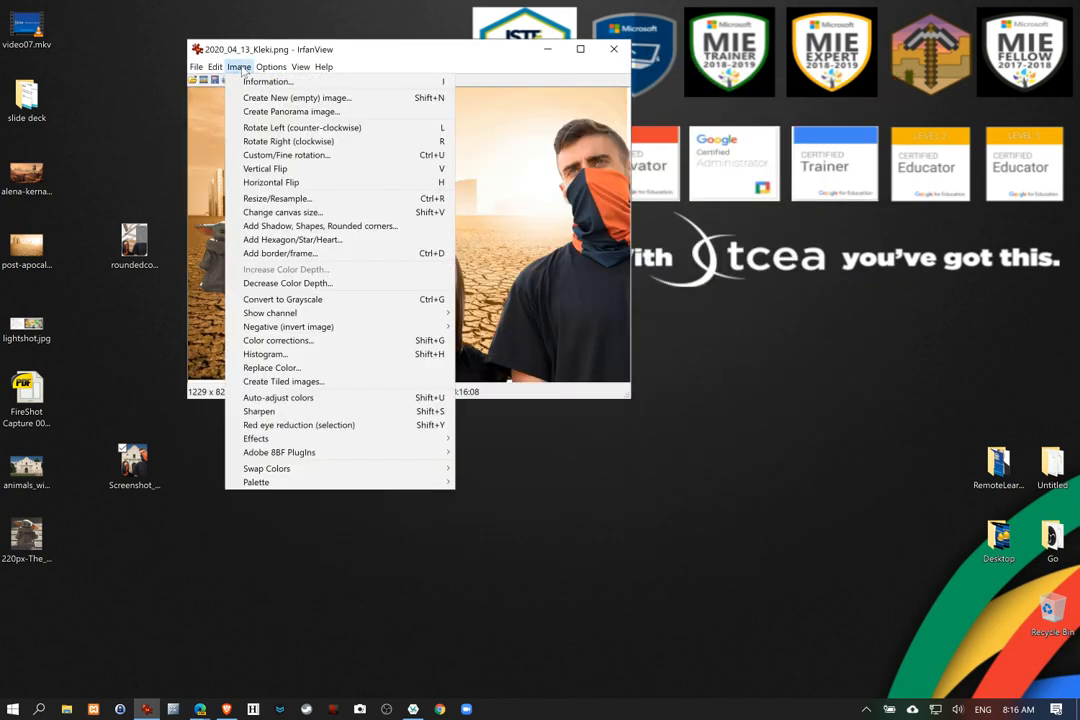
click(300, 240)
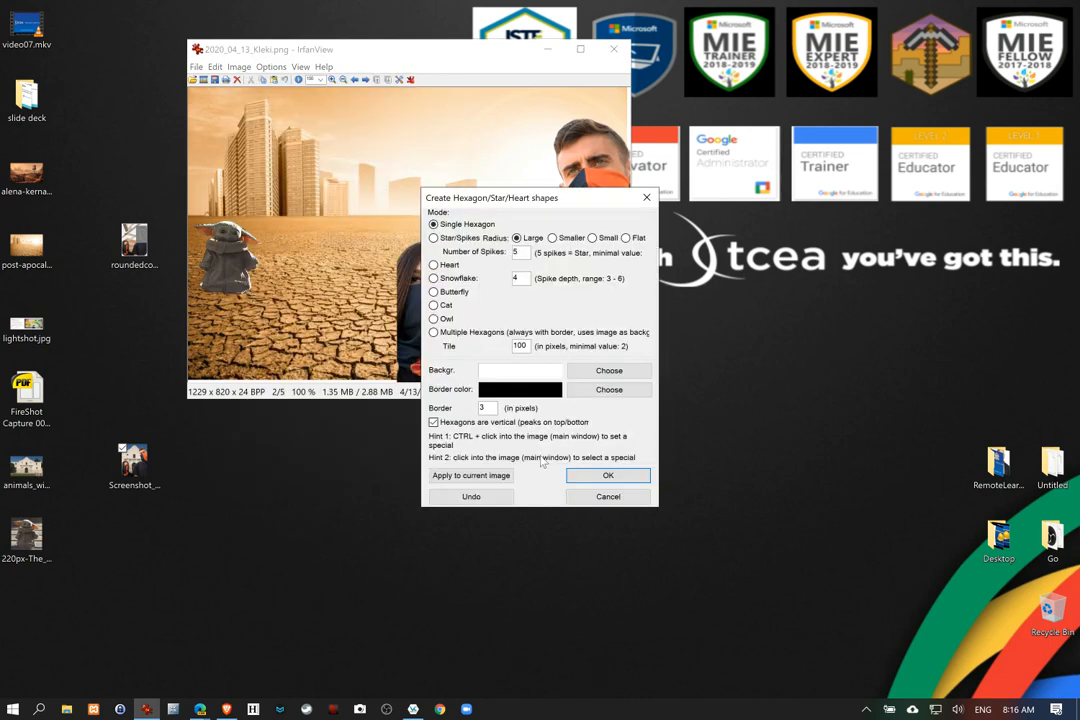
click(600, 478)
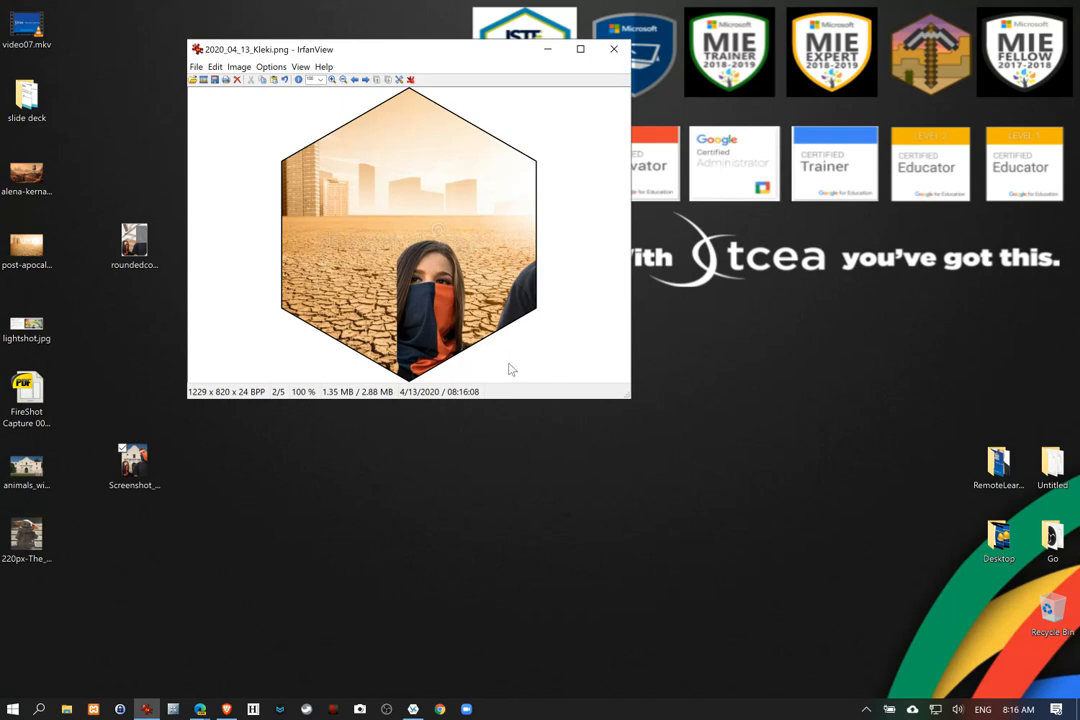
key(ctrl+z)
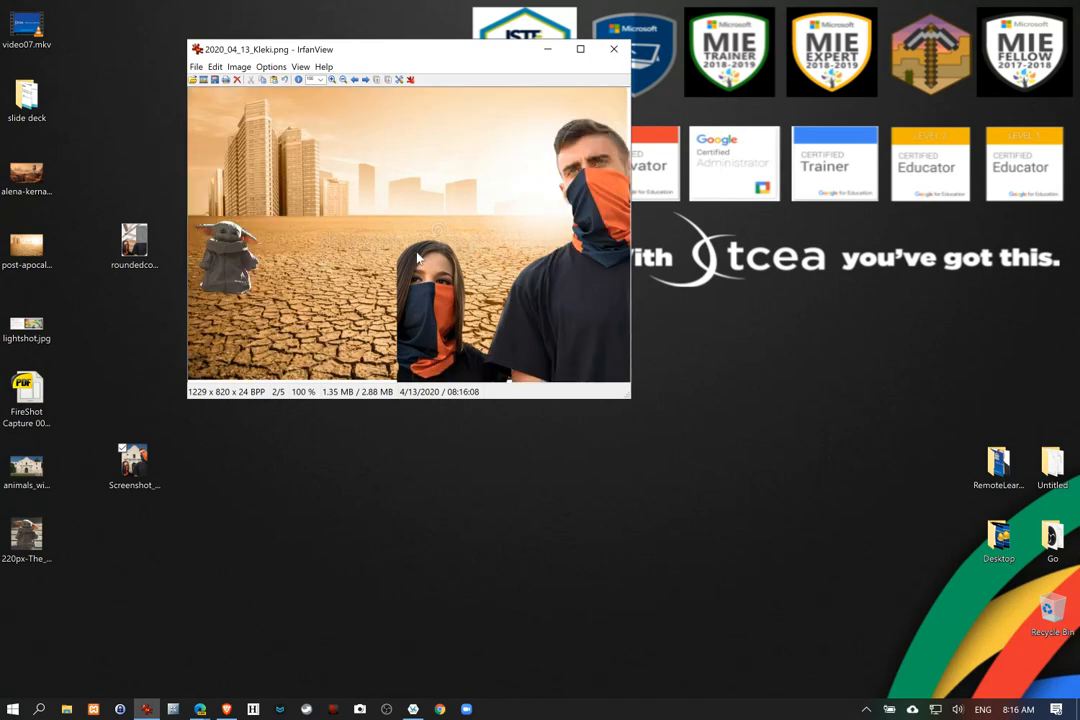
Switch to the Edge browser, bring up the TCEA Remote Learning digital tools site and dismiss the downloads bar
mouse_move(200, 706)
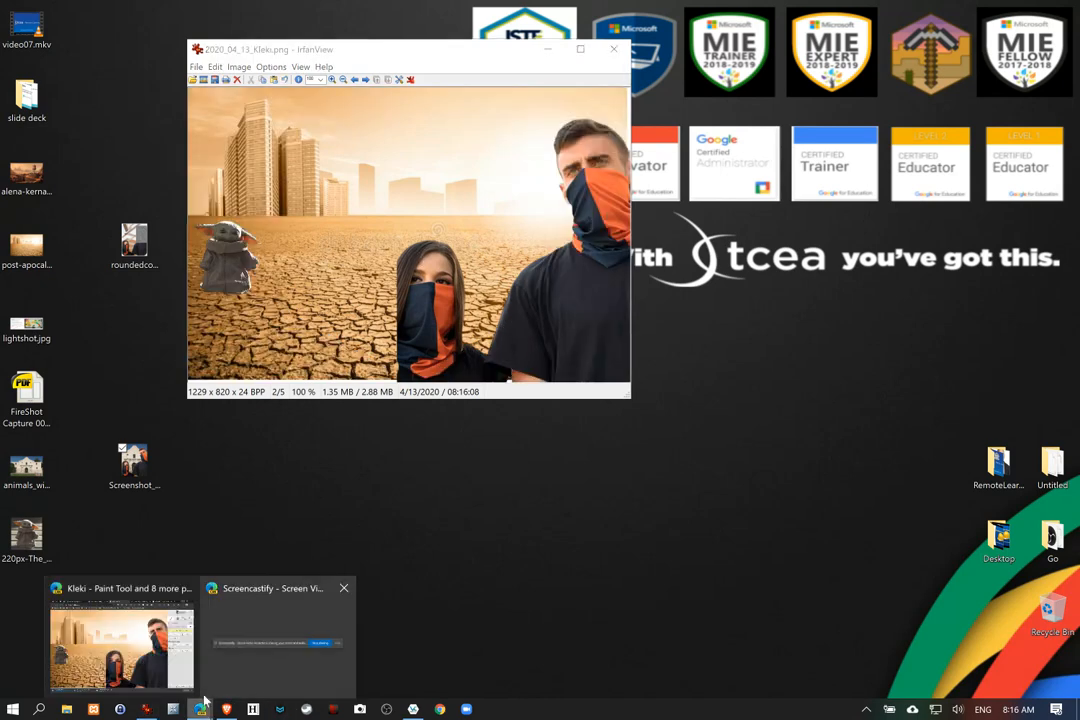
click(110, 550)
click(185, 11)
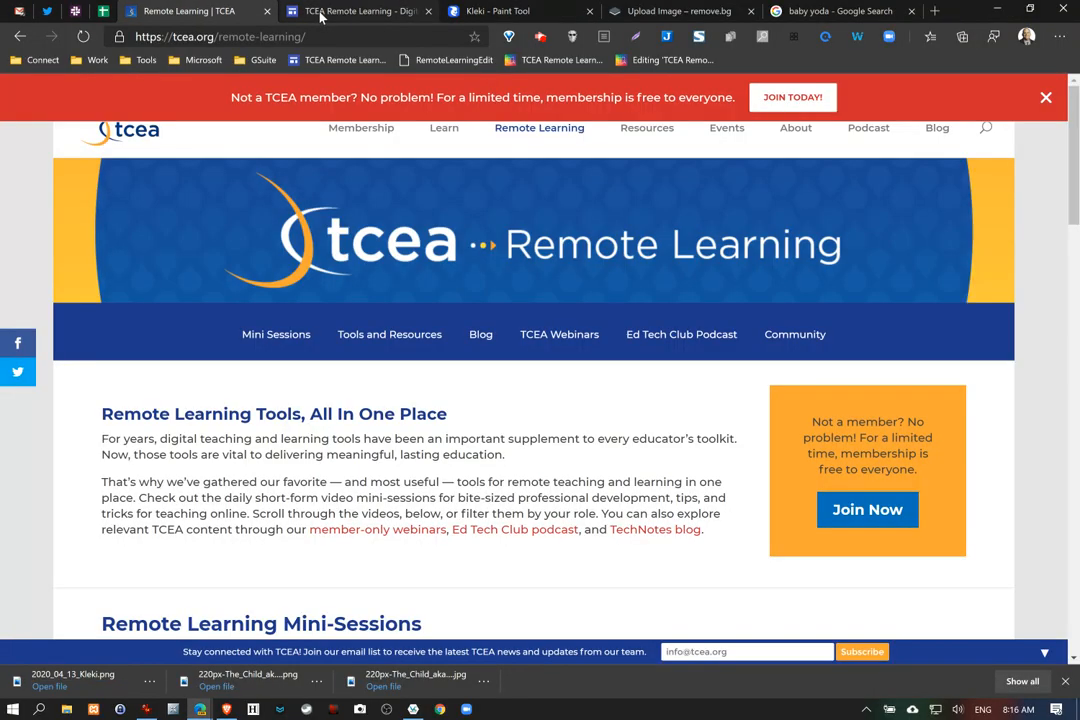
click(355, 11)
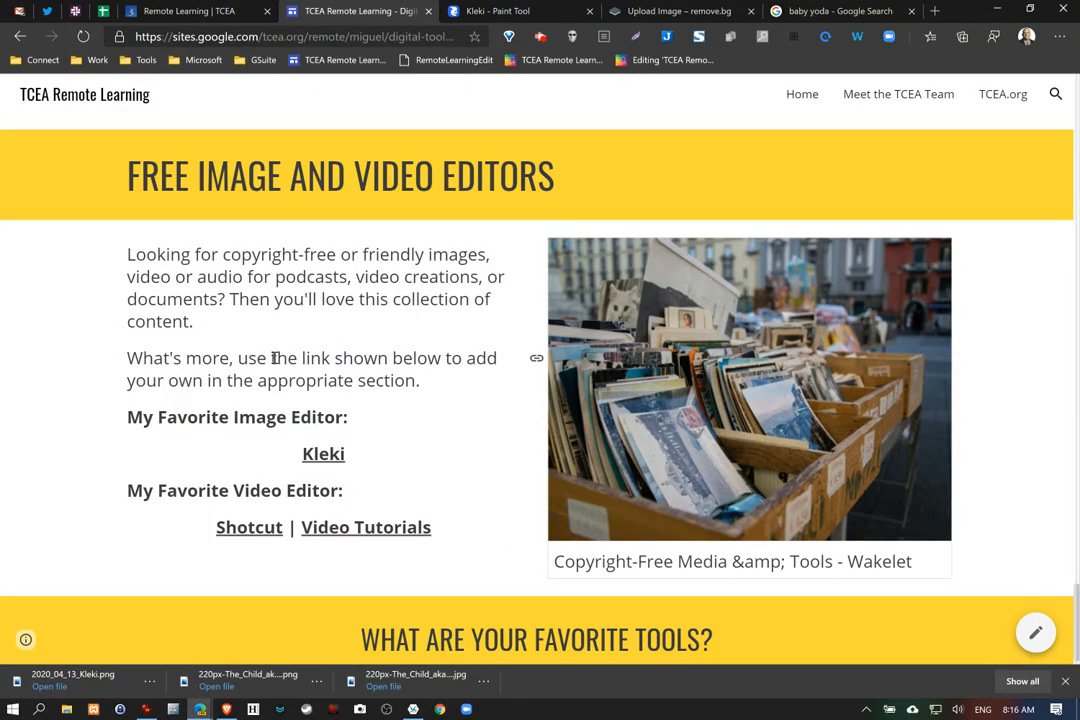
scroll(273, 358, down, 1)
click(1064, 681)
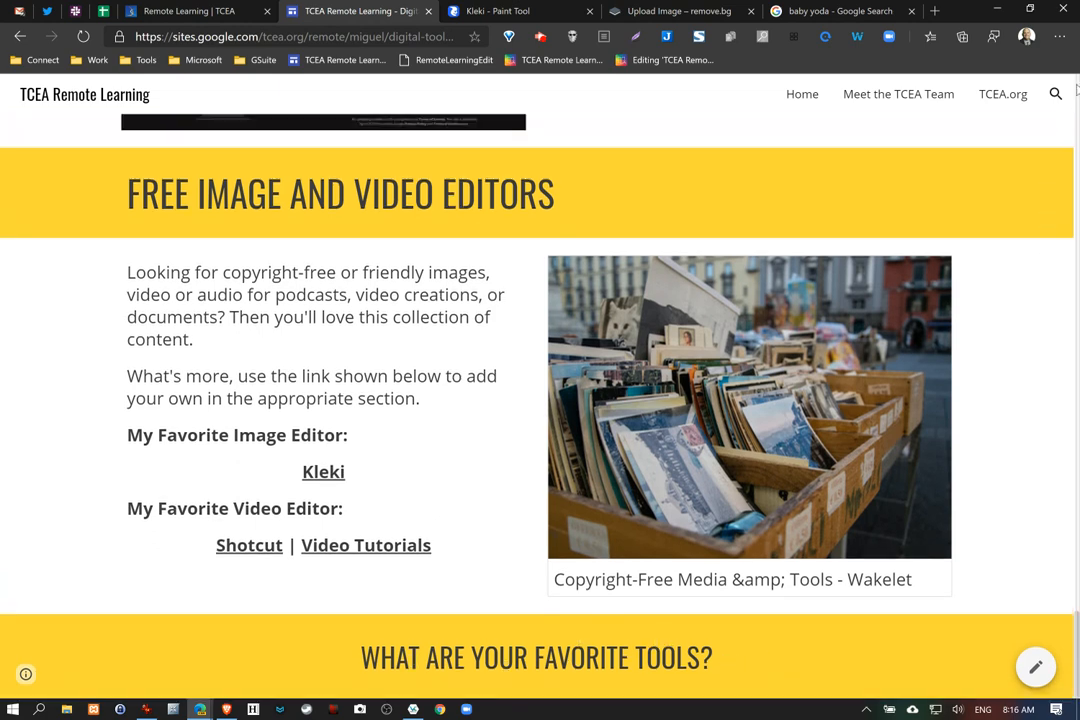
Review the introduction, site link and free-image resources at the beginning of the Digital Tools for Photos and Videos page
key(Home)
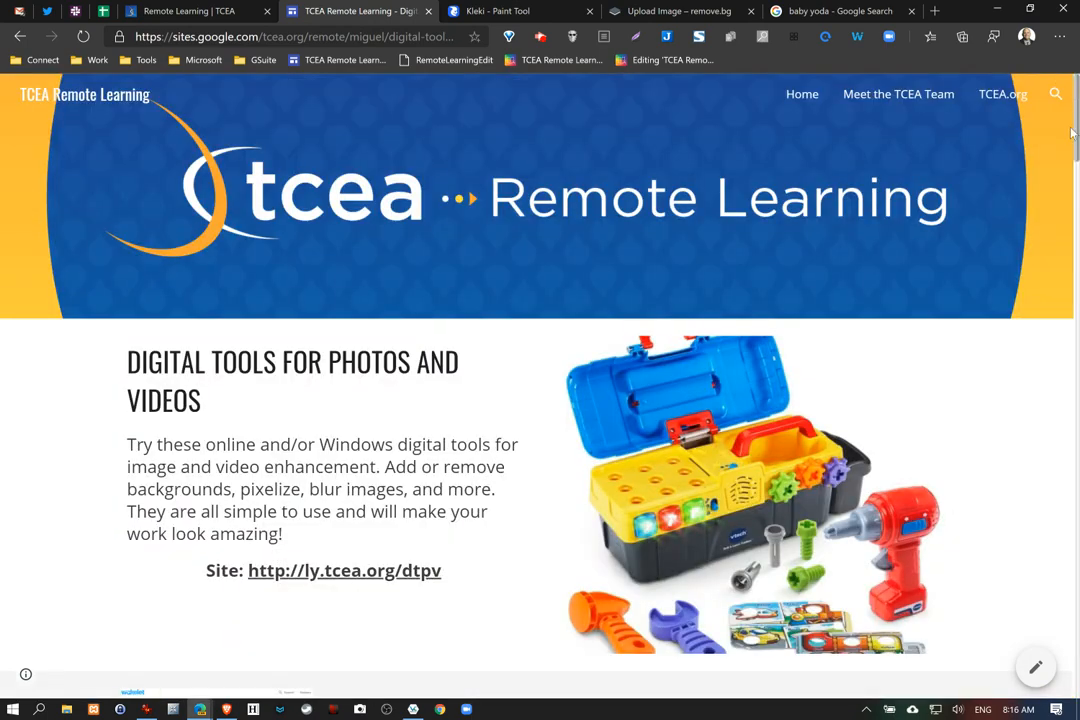
drag(1078, 116, 1070, 92)
scroll(383, 420, down, 1)
scroll(383, 420, down, 2)
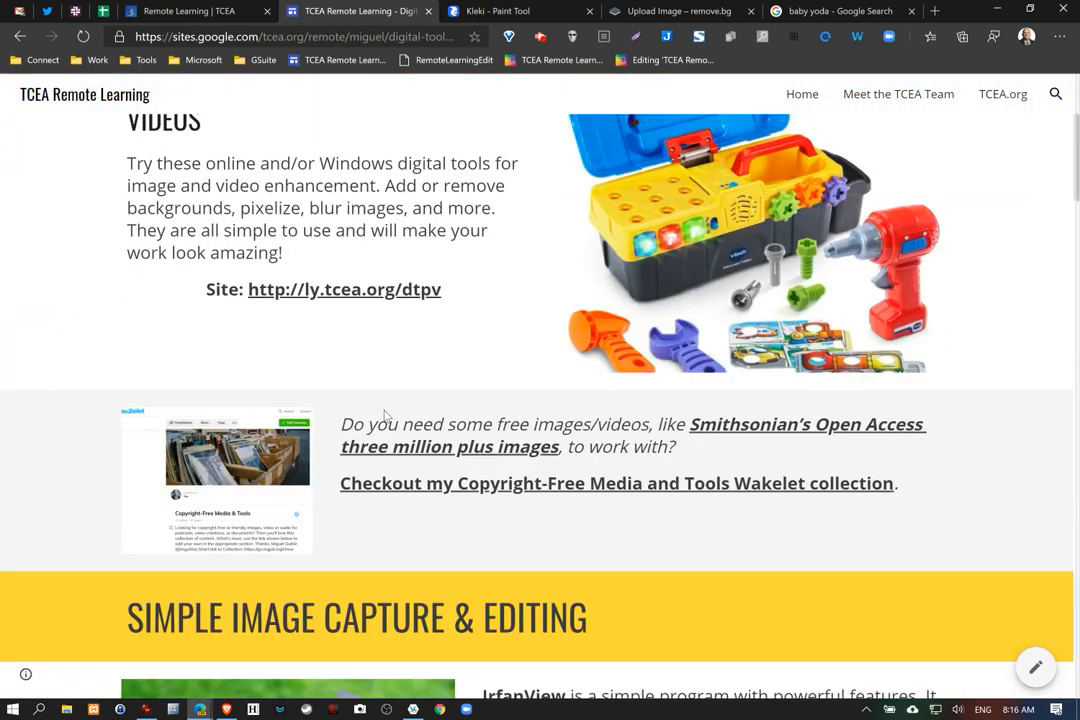
scroll(384, 415, up, 3)
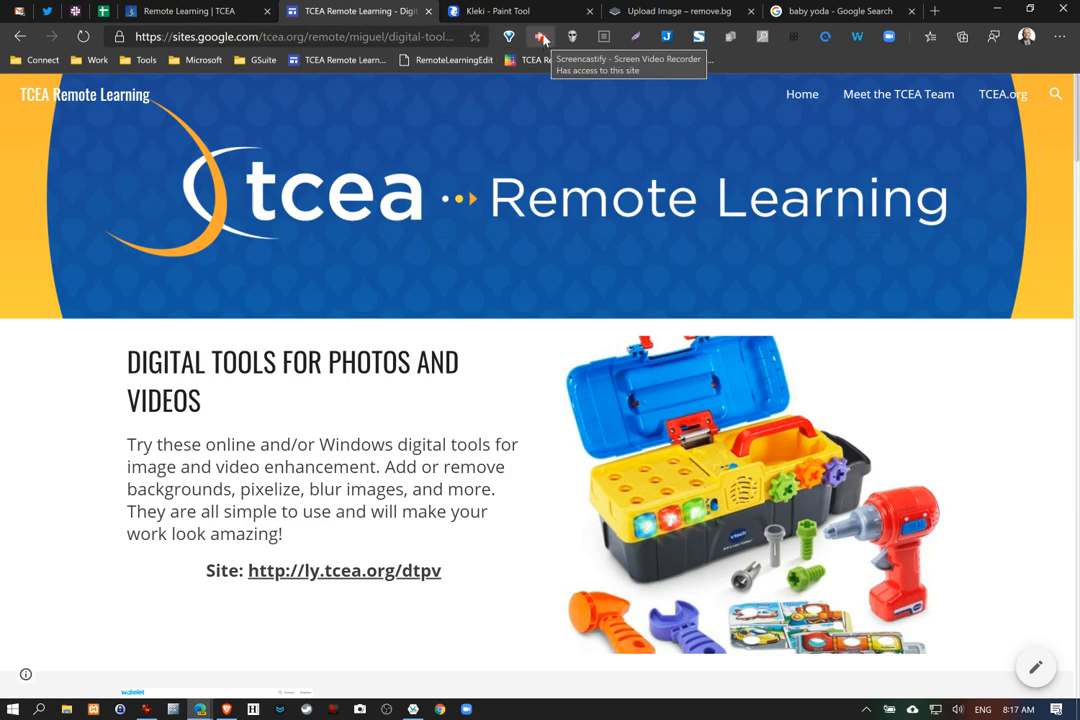
Open the tcea.org Remote Learning page and look through its free membership offer and the Remote Learning Mini-Sessions videos
click(181, 12)
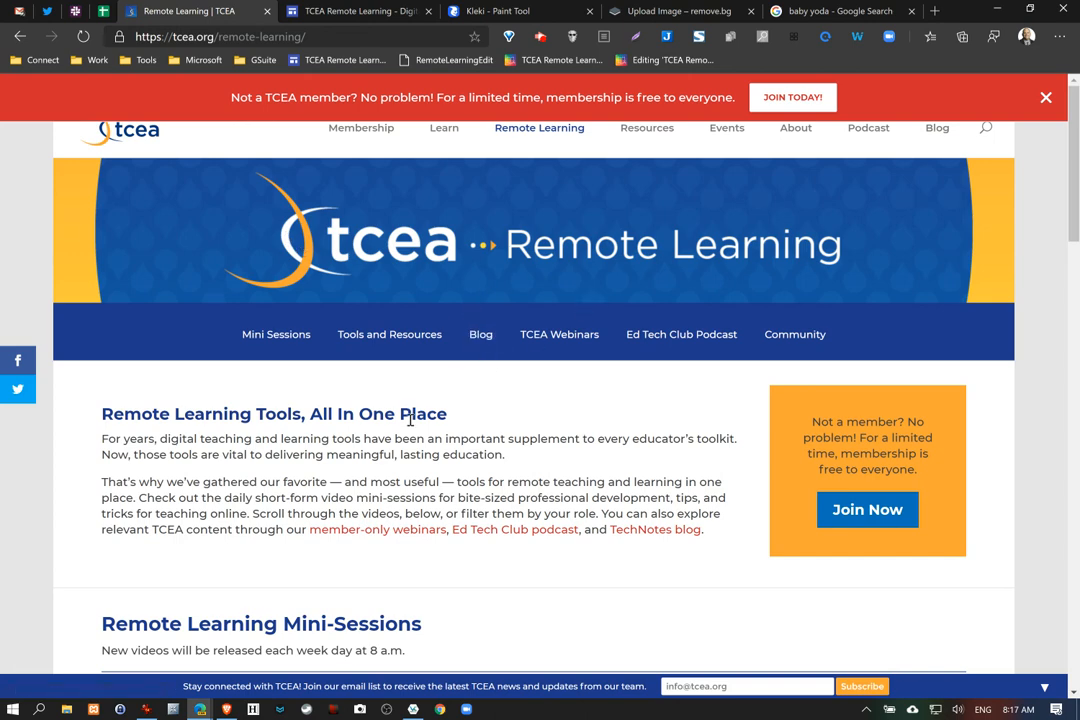
scroll(410, 420, down, 3)
scroll(410, 420, up, 1)
scroll(410, 420, down, 2)
scroll(410, 425, down, 1)
scroll(410, 425, up, 1)
scroll(797, 231, up, 1)
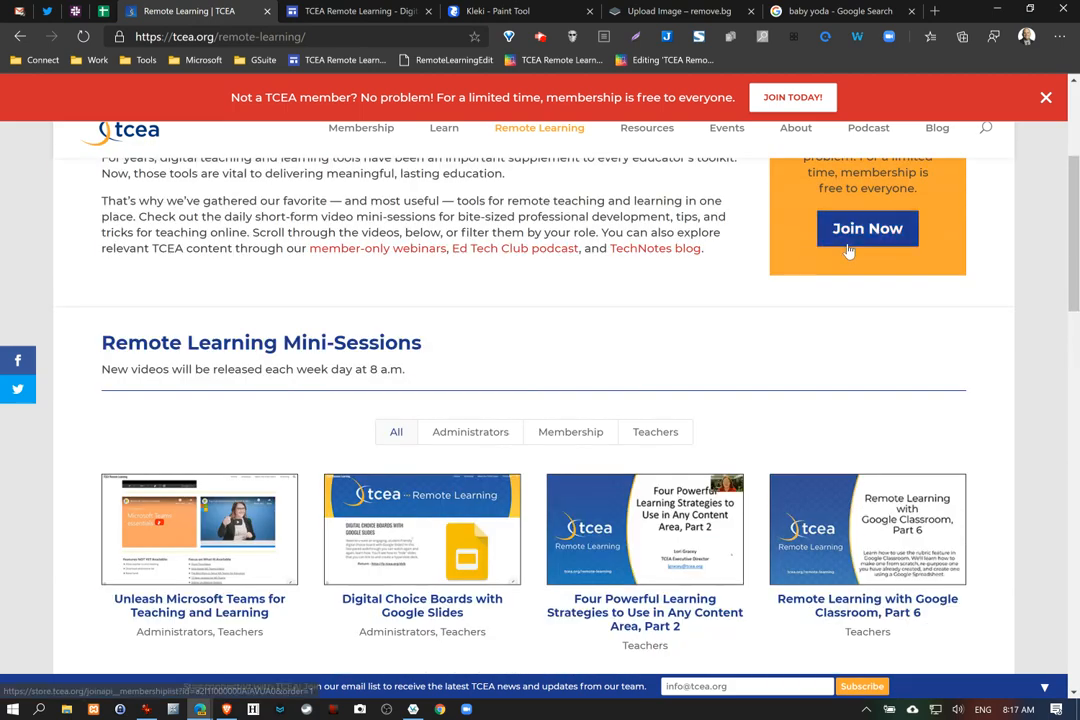
scroll(292, 402, down, 3)
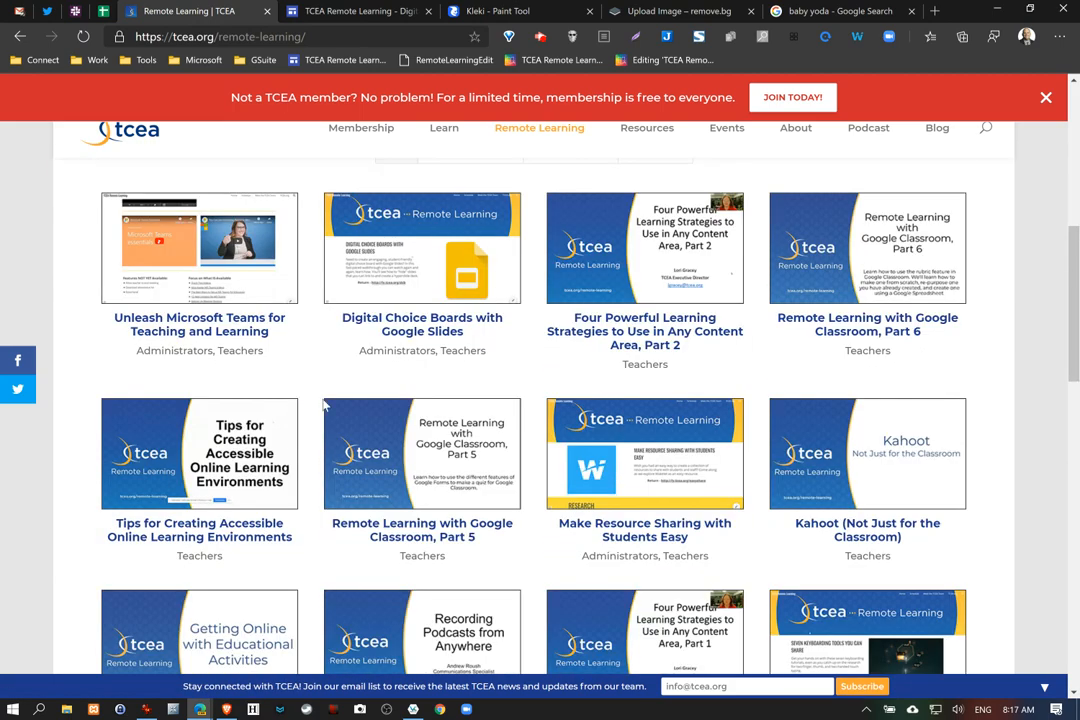
scroll(258, 383, down, 1)
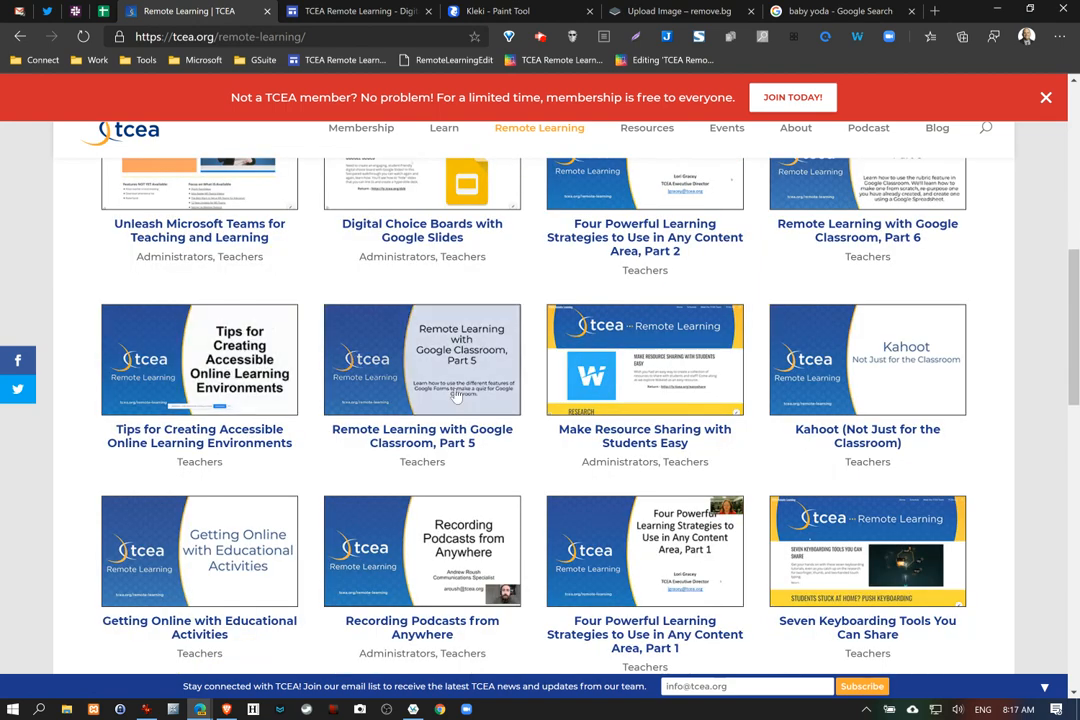
scroll(452, 418, up, 7)
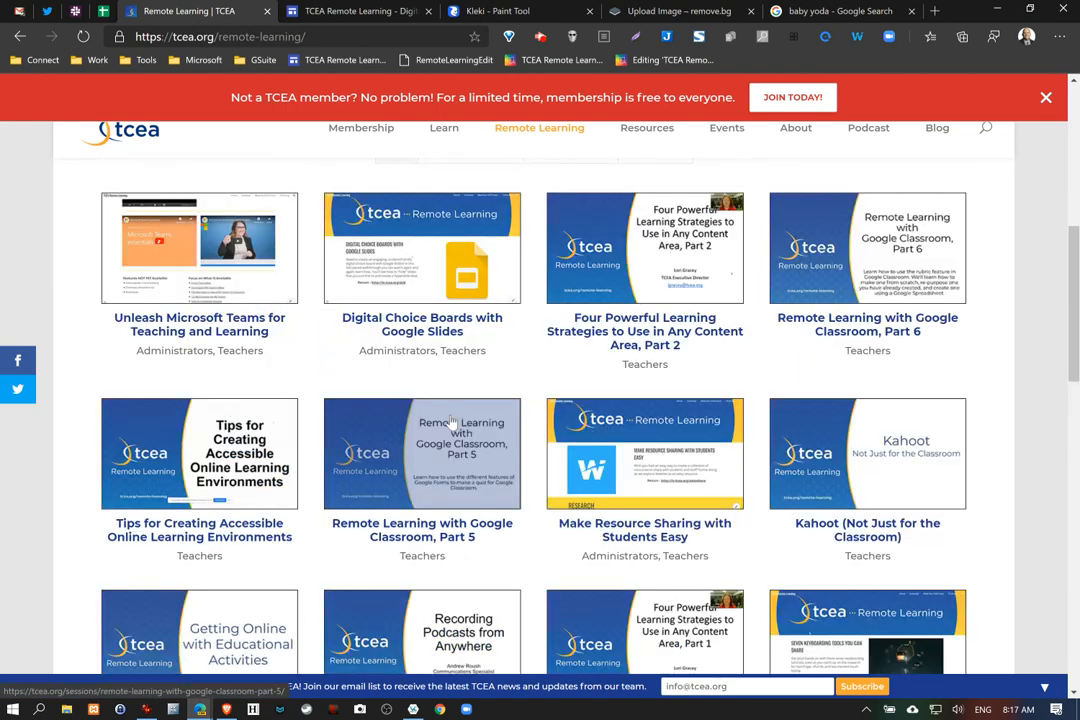